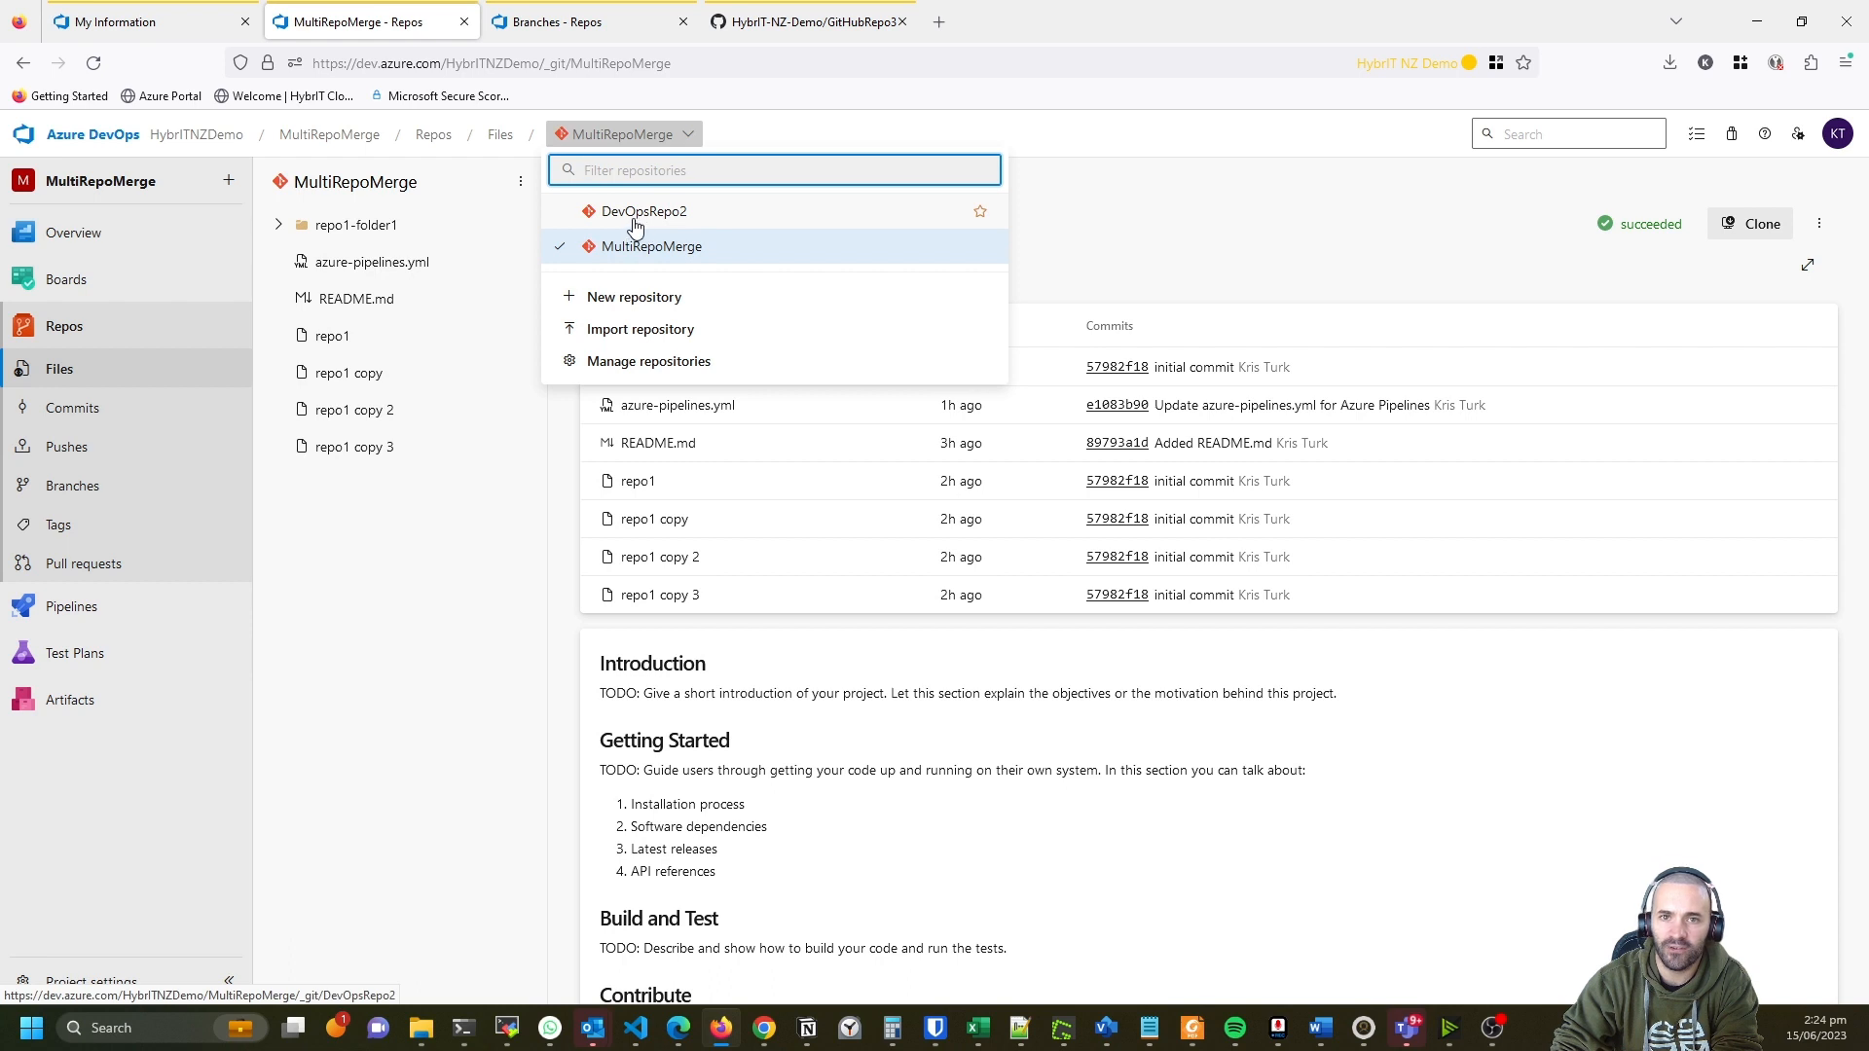
# View the files of the DevOpsRepo2 repository and of the GitHub repository GitHubRepo3.
pyautogui.click(662, 222)
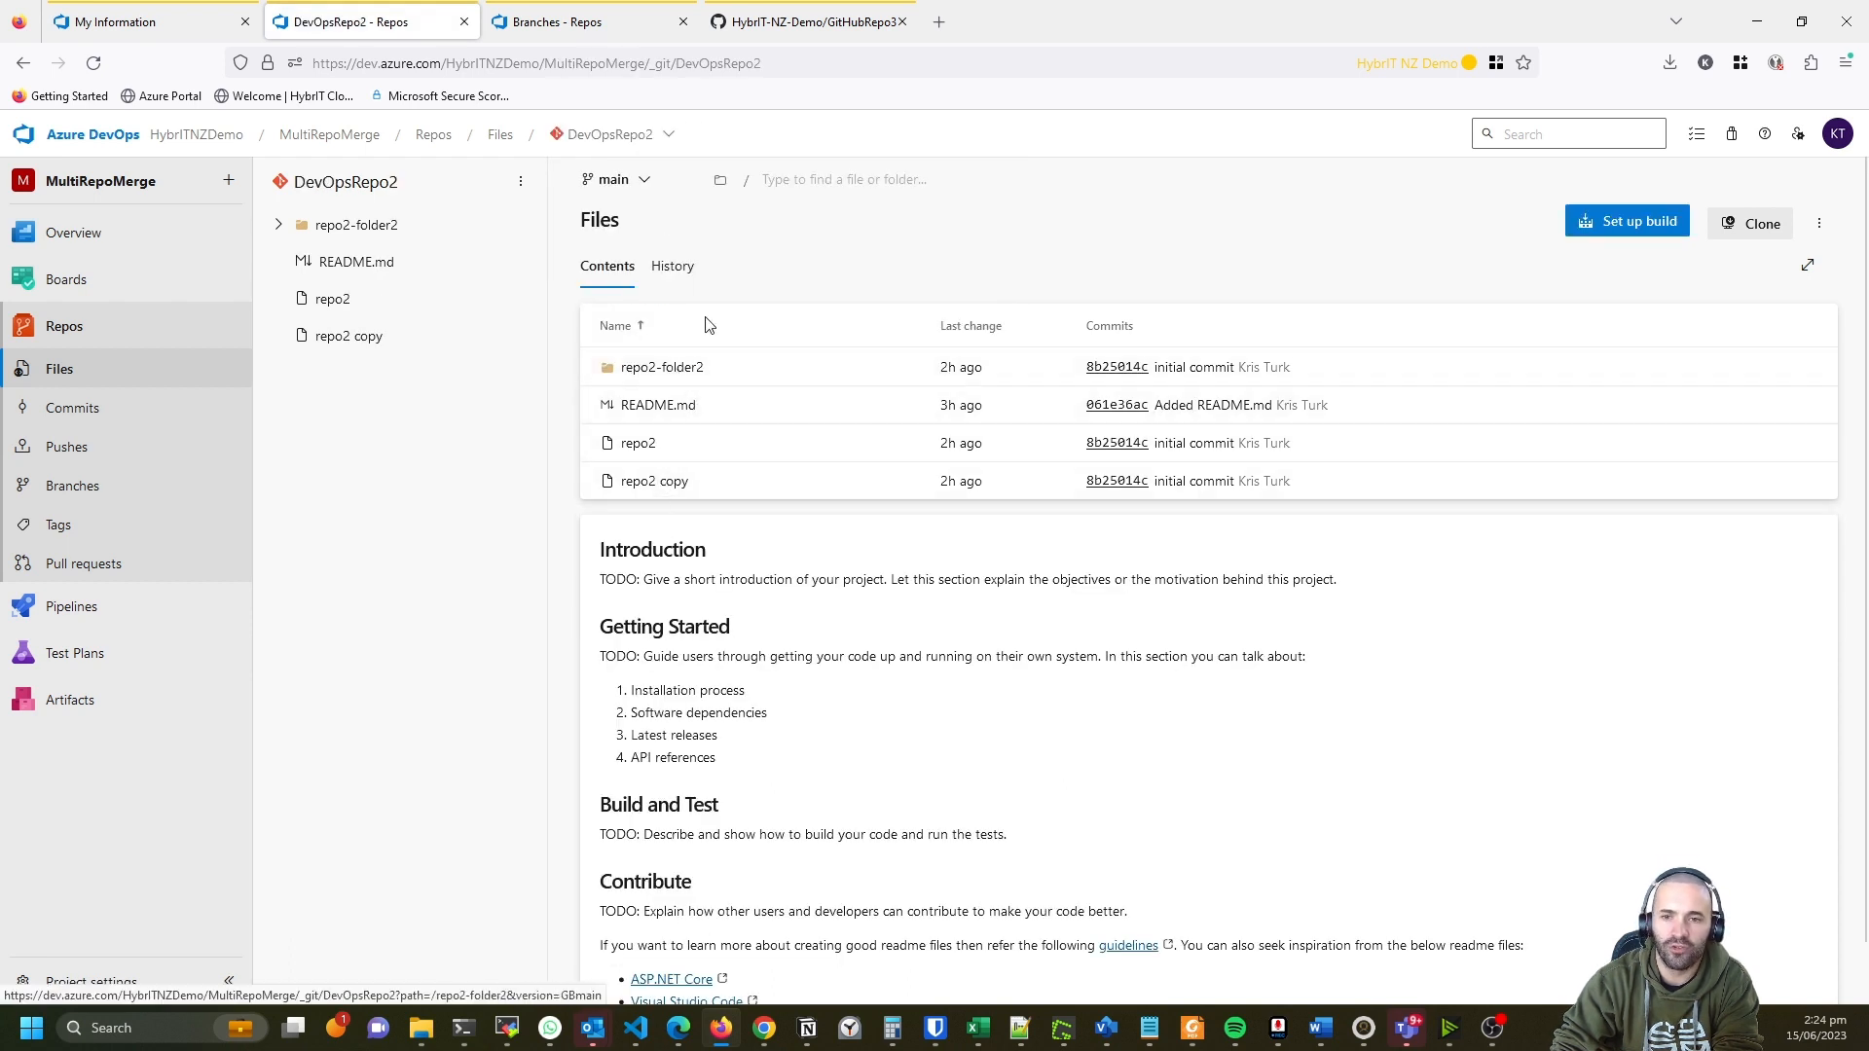
pyautogui.click(837, 22)
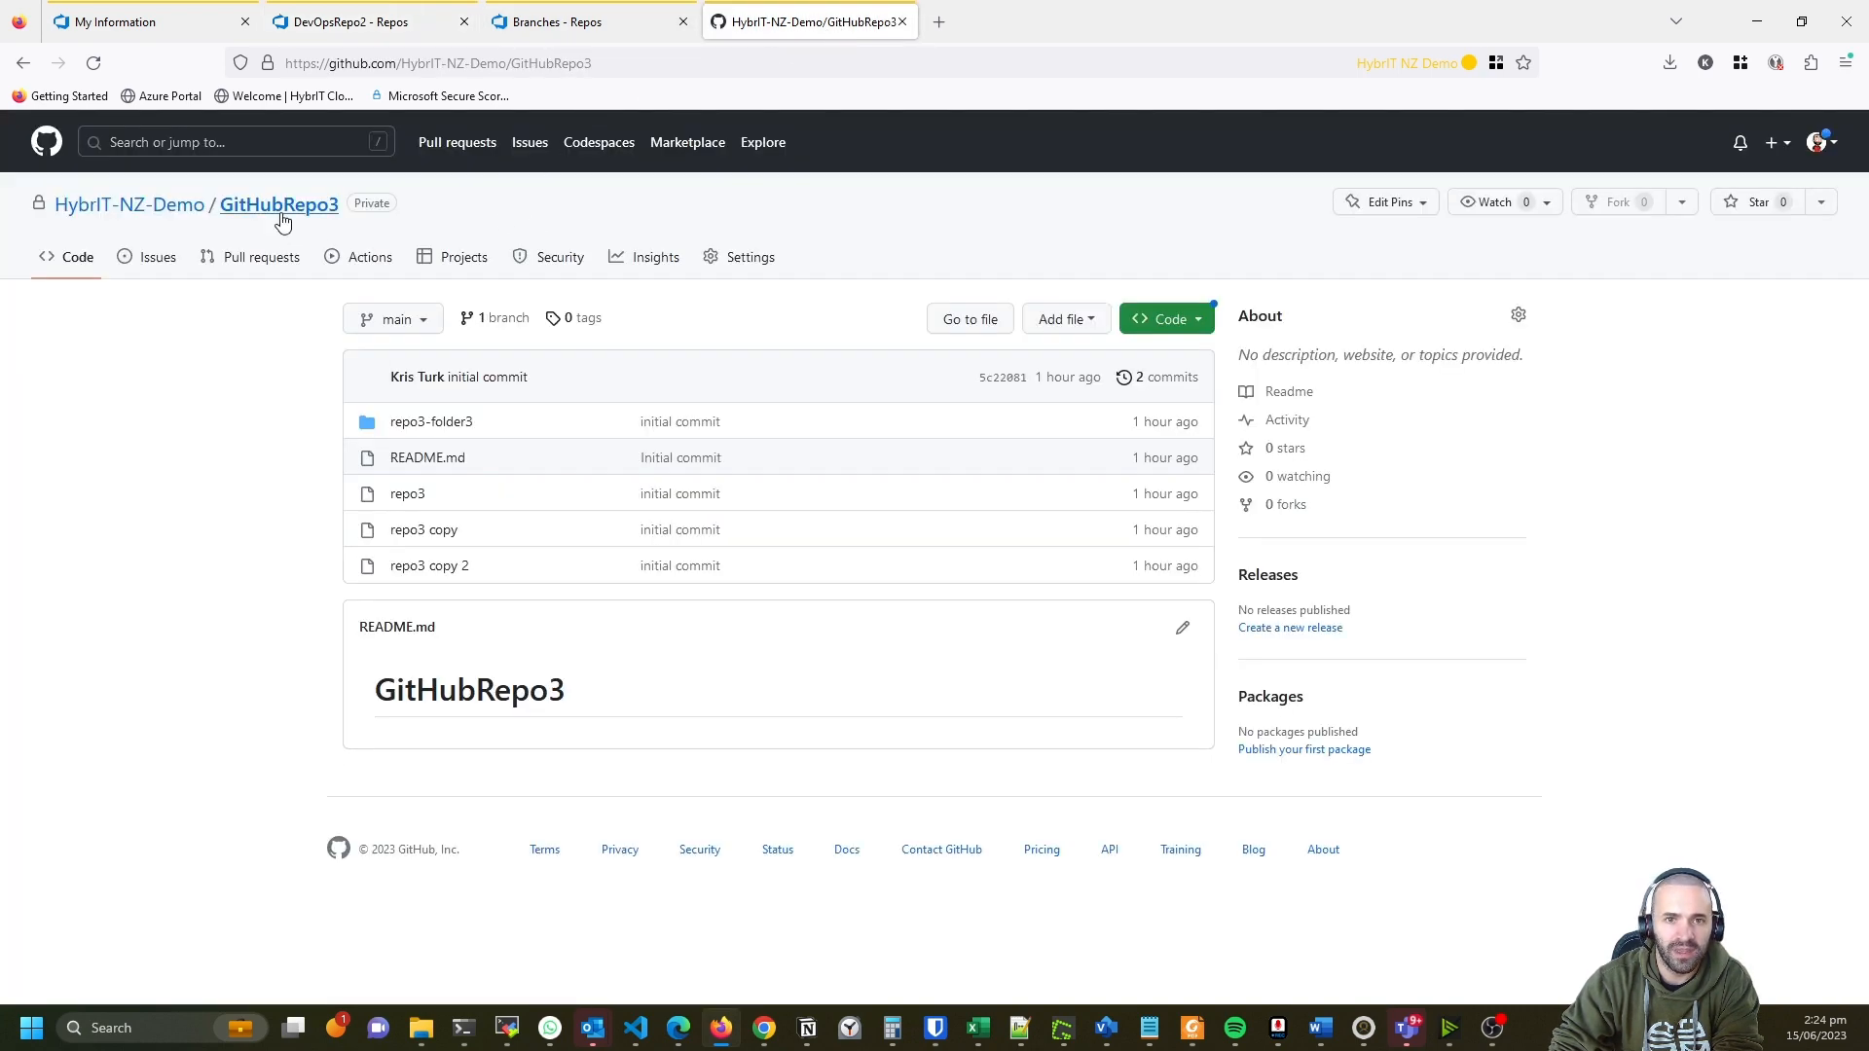
pyautogui.click(350, 21)
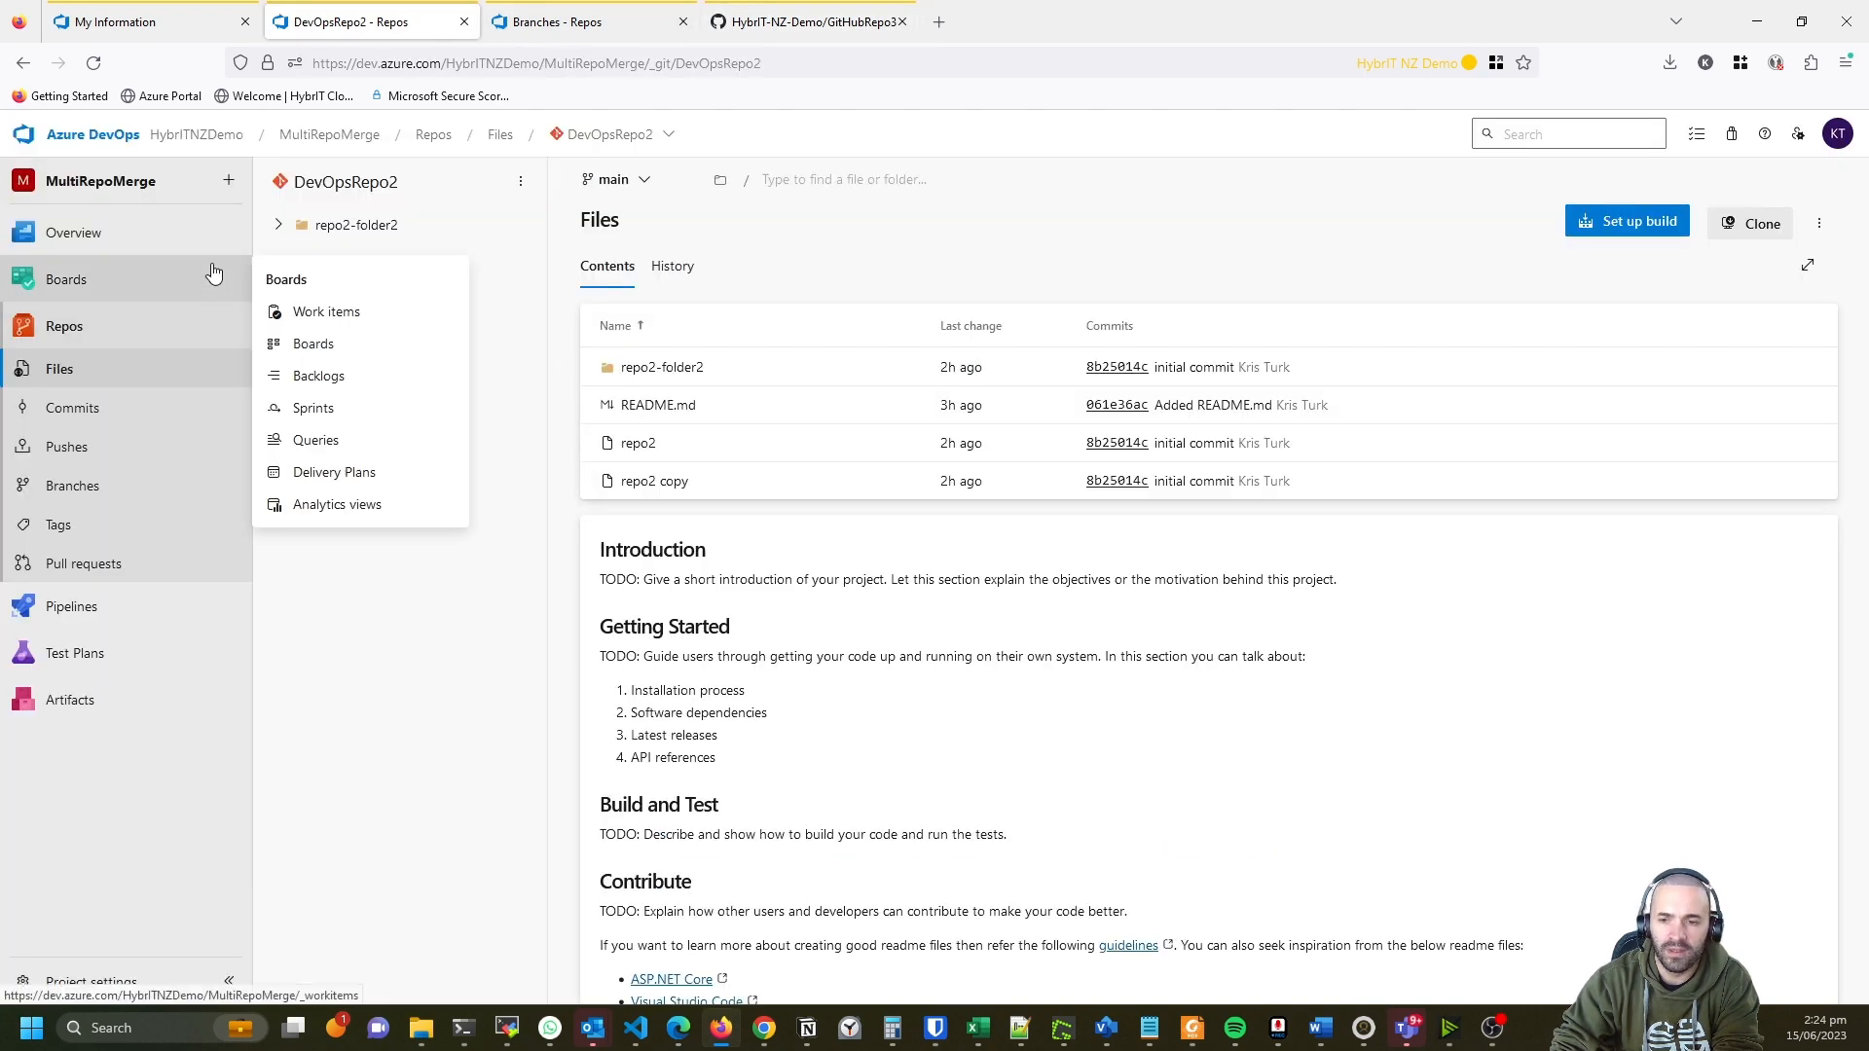
# Open the MultiRepoMerge project settings and view its repositories and its service connections.
pyautogui.click(109, 985)
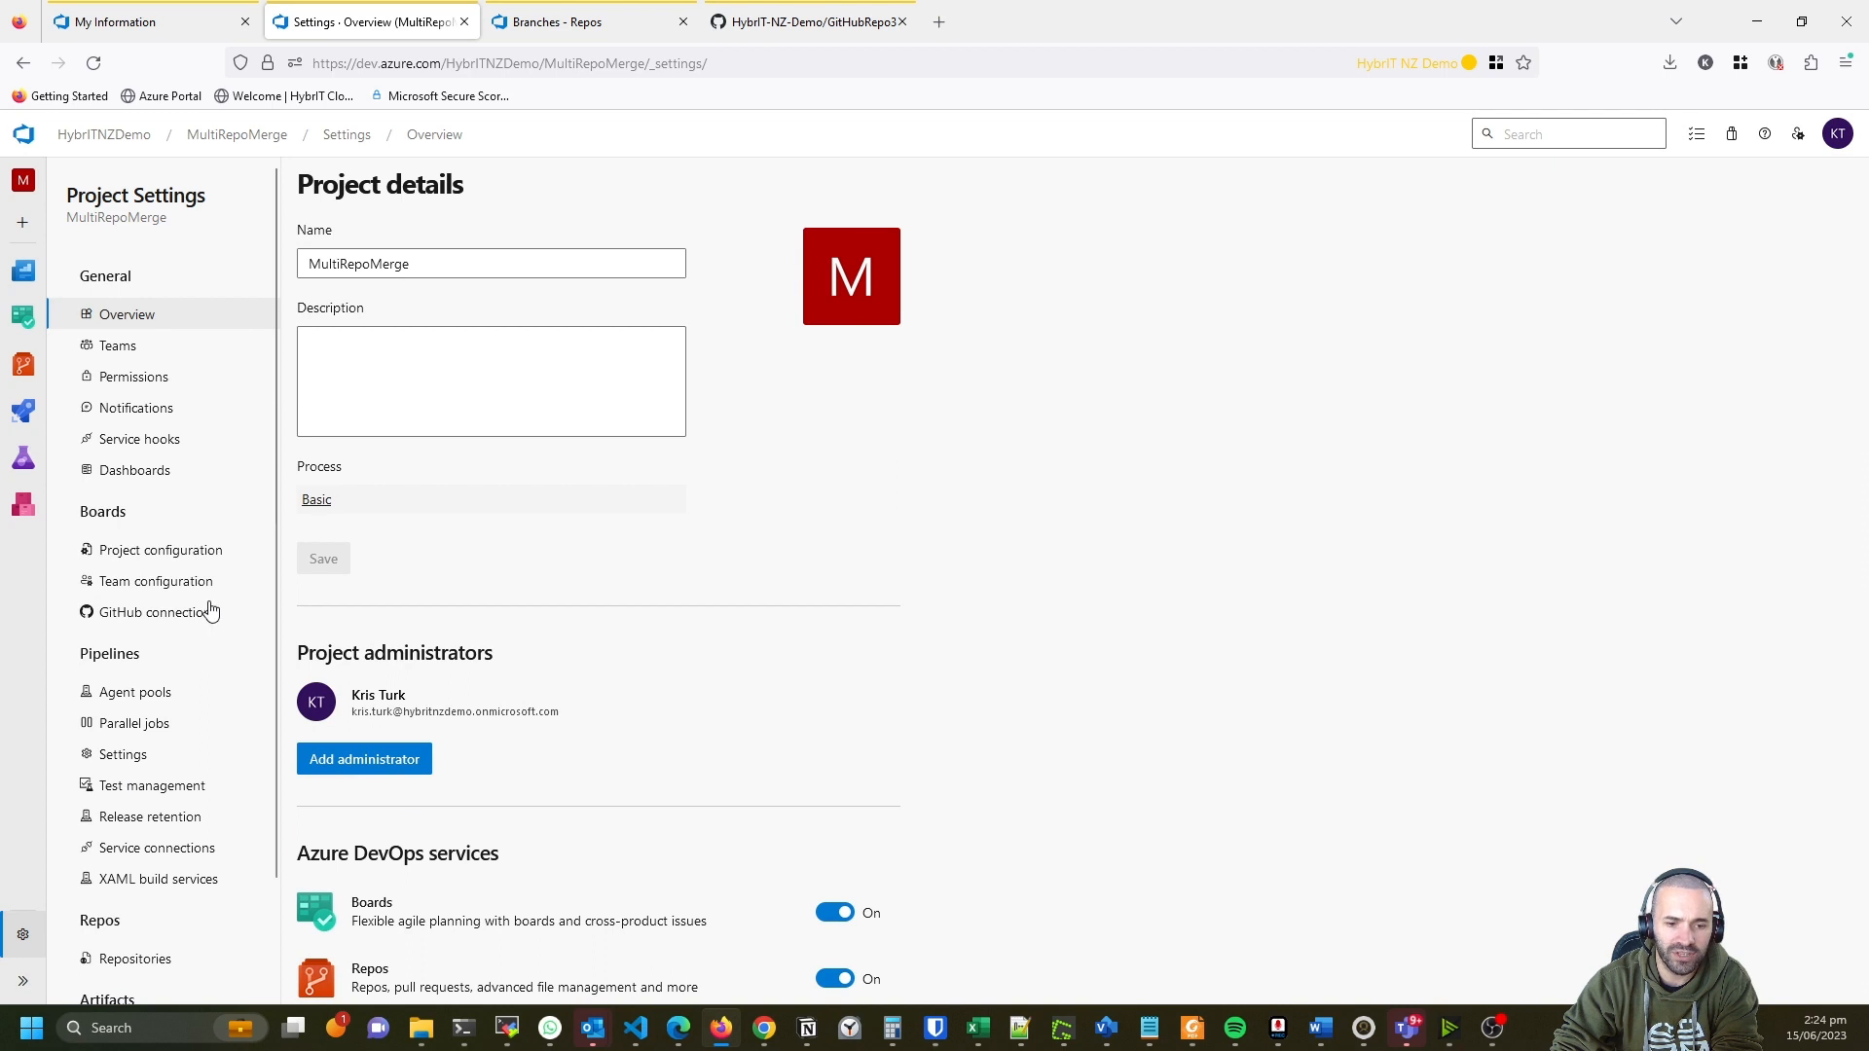
pyautogui.scroll(-2, 208, 618)
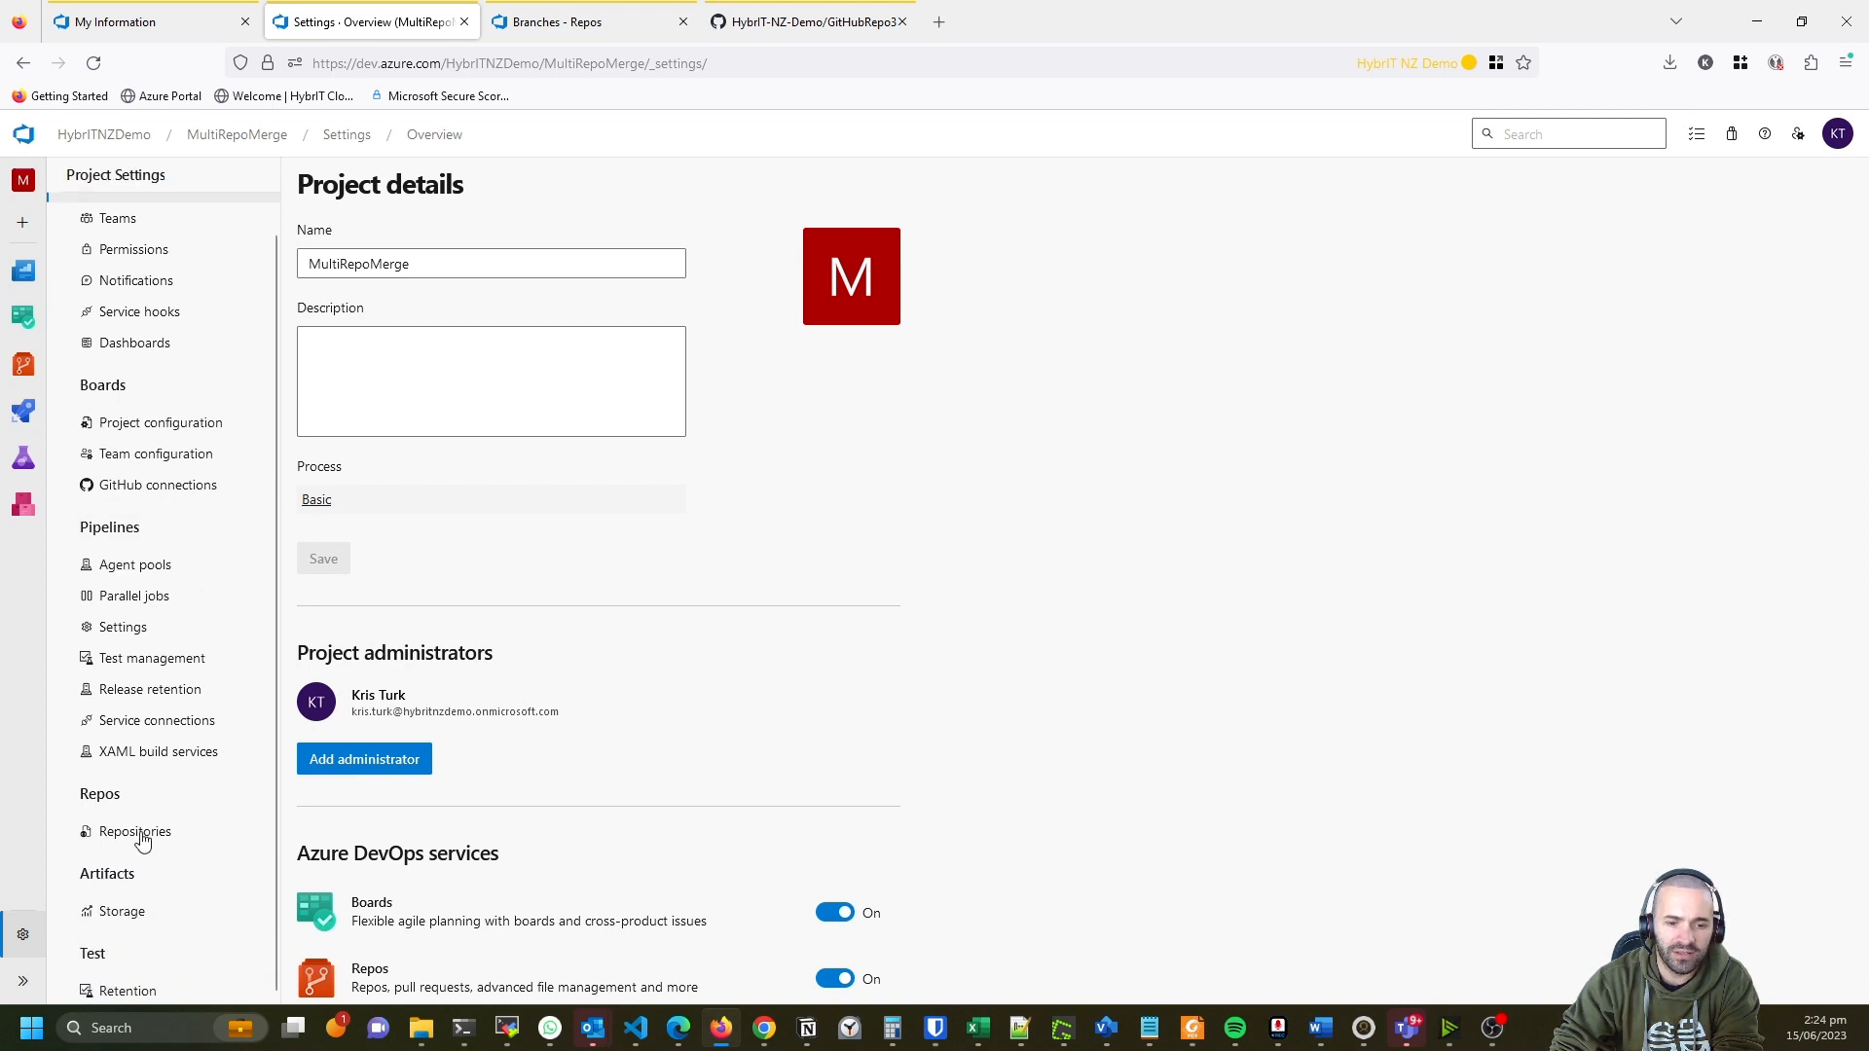
pyautogui.click(143, 842)
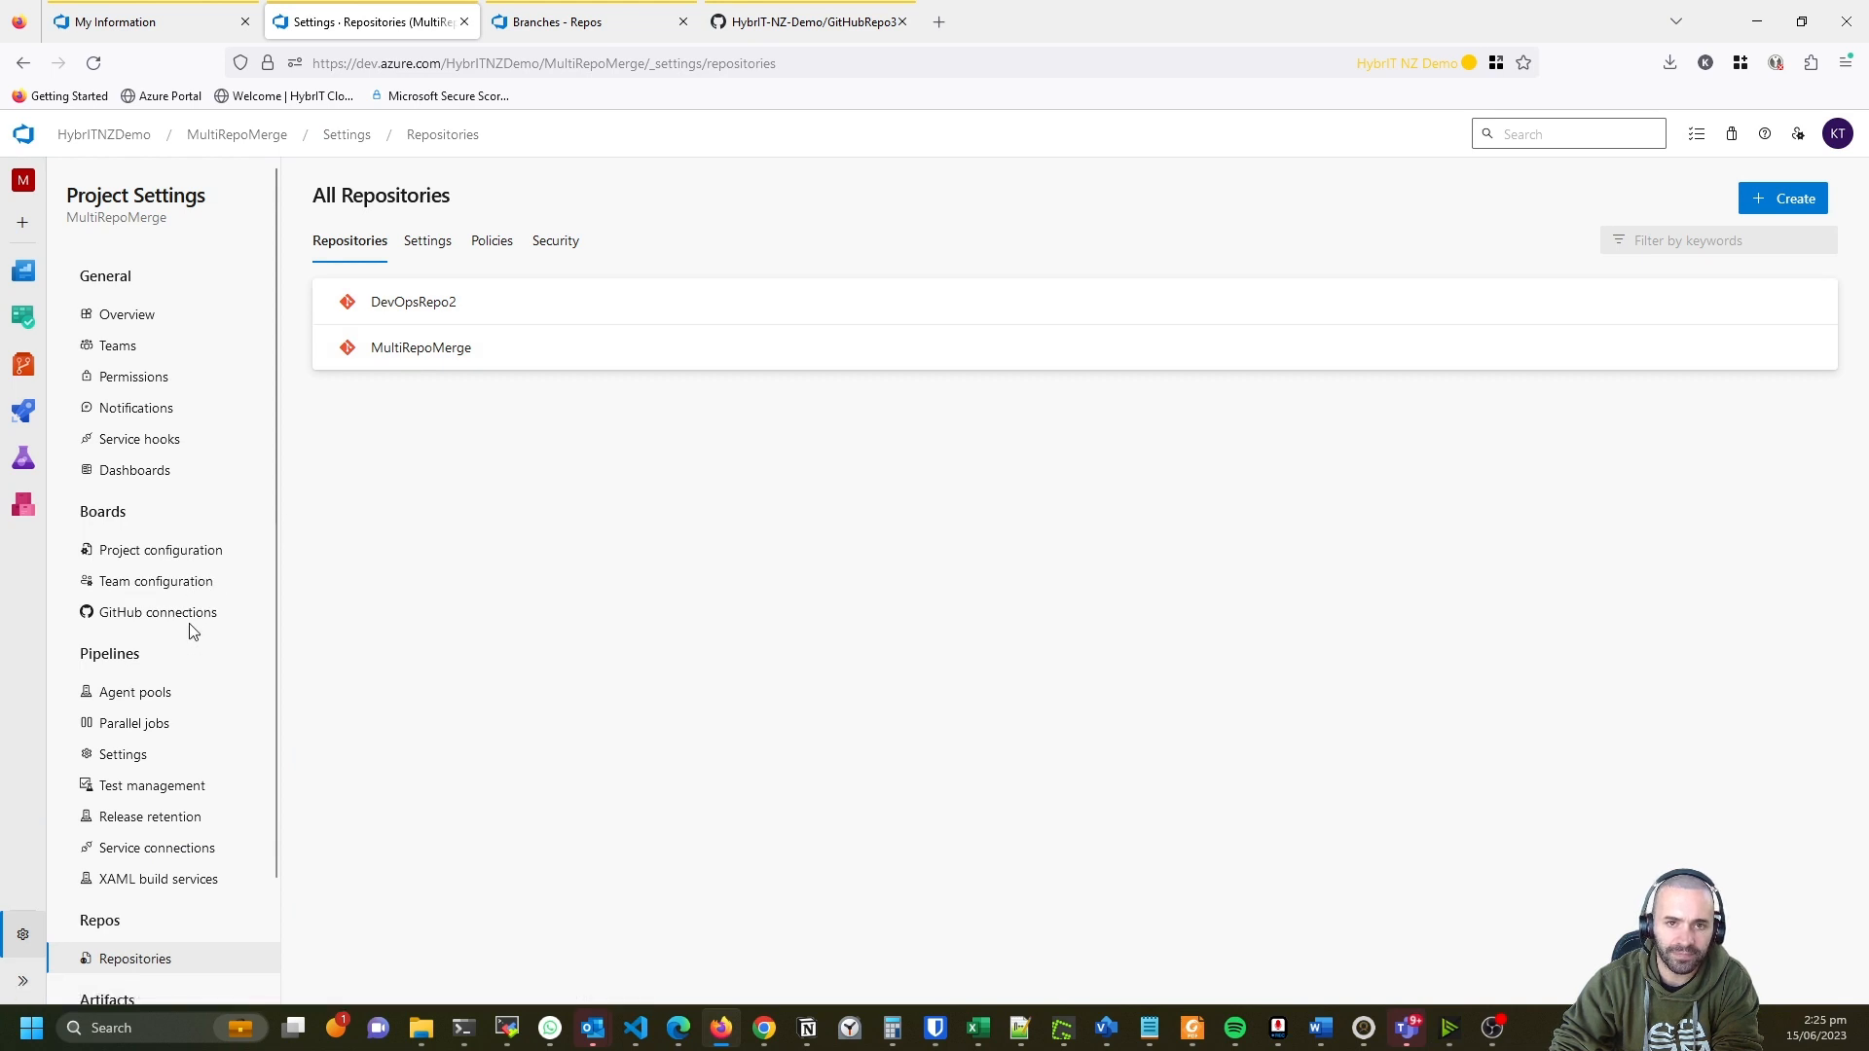
pyautogui.scroll(-2, 192, 631)
pyautogui.click(191, 721)
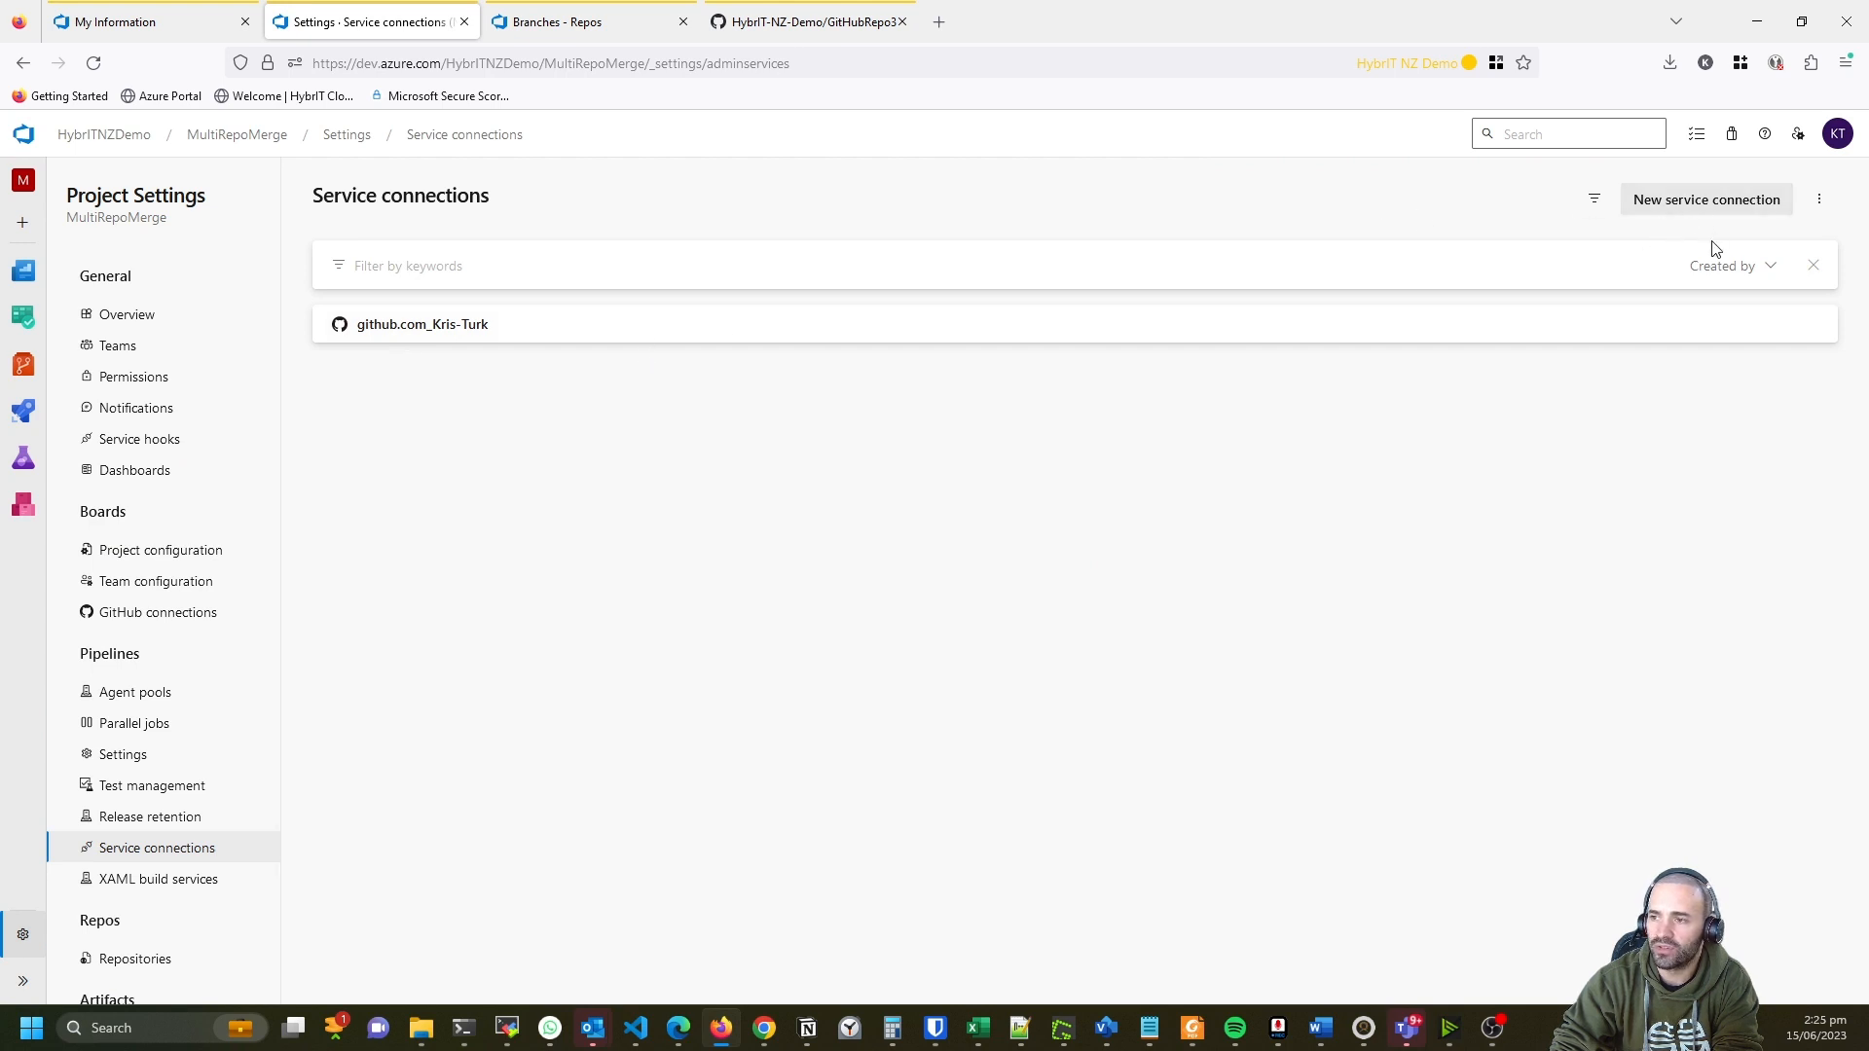
pyautogui.click(1705, 209)
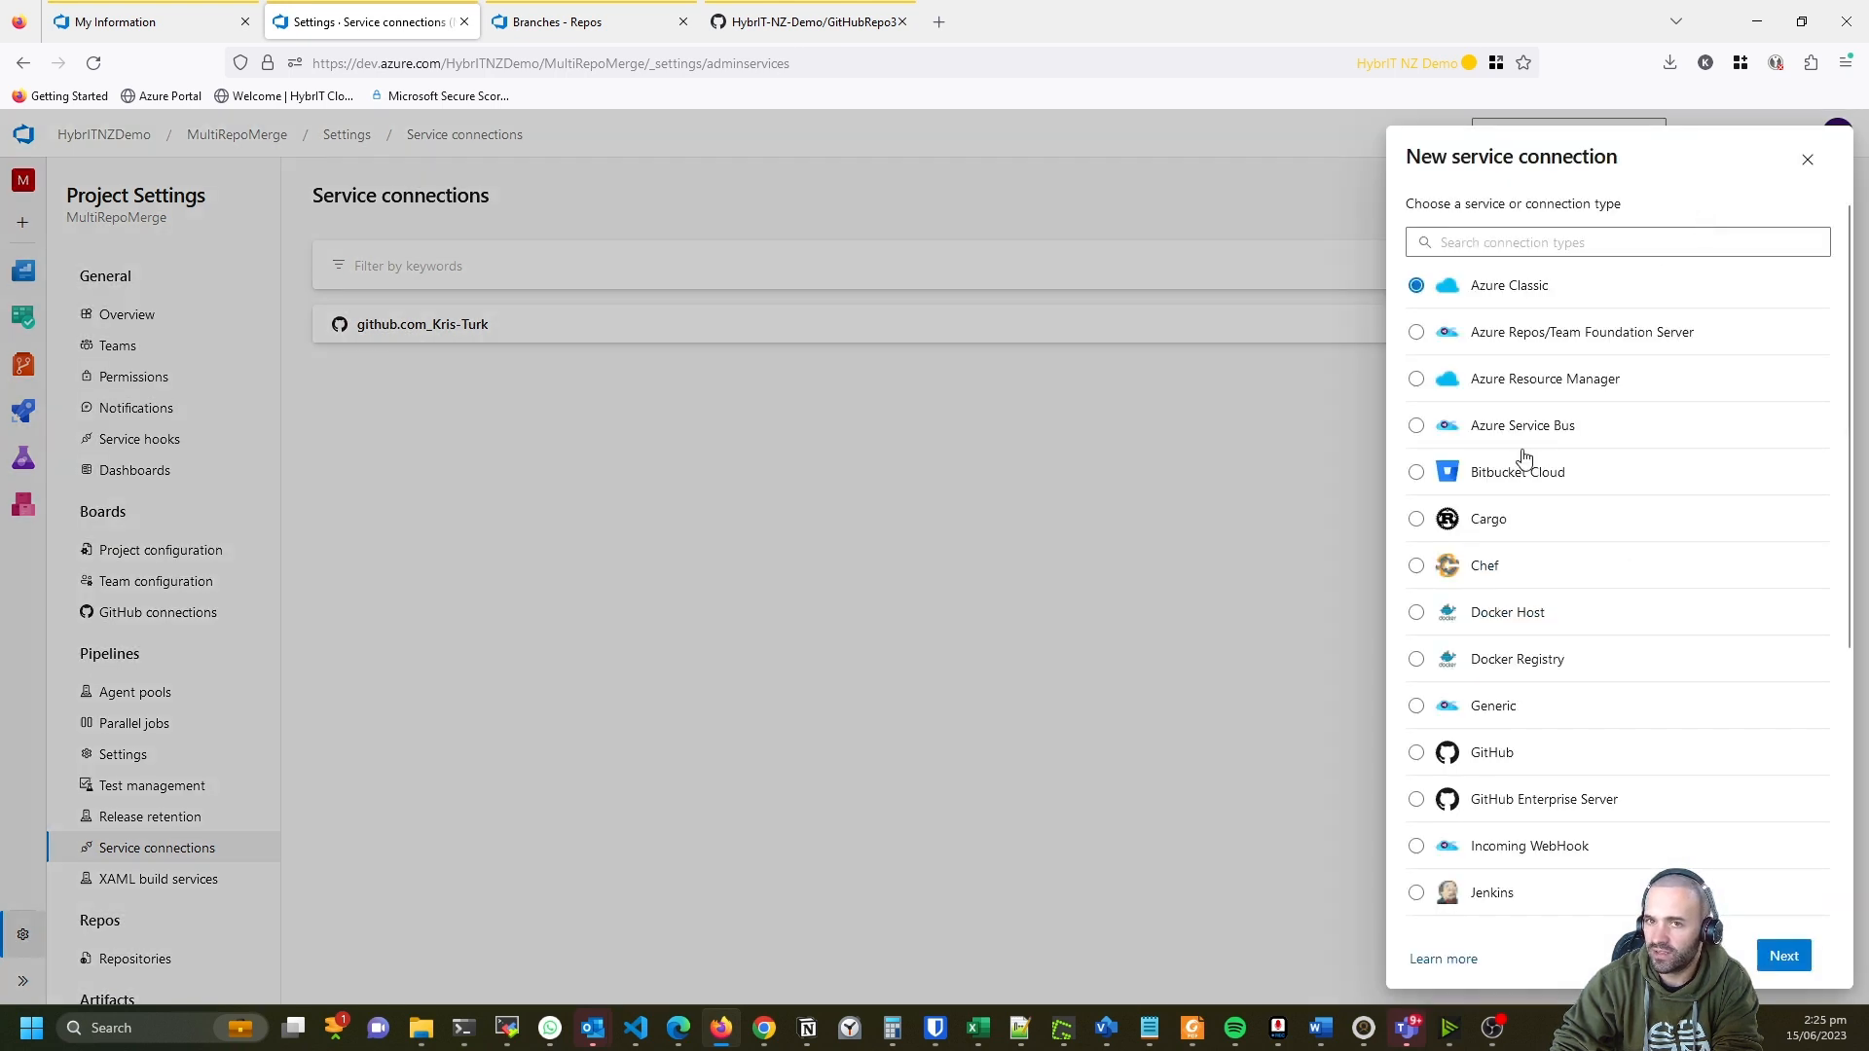
pyautogui.click(1417, 756)
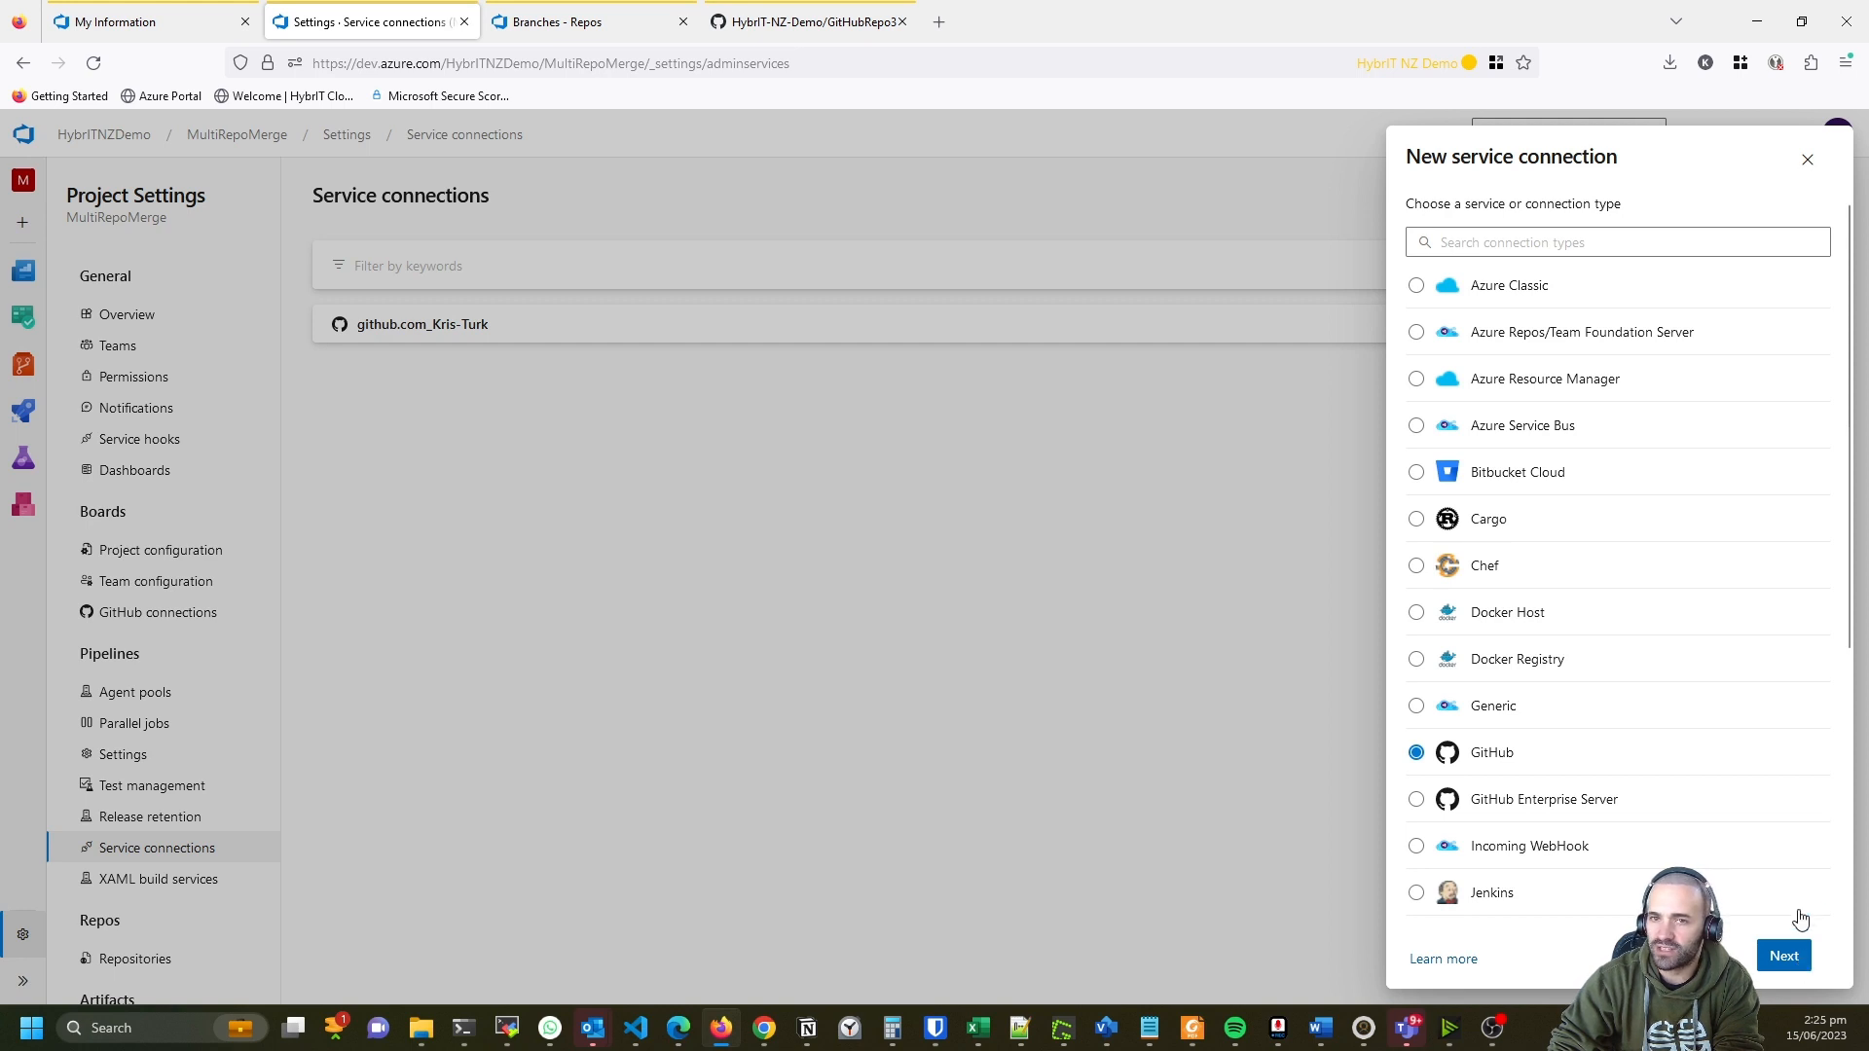
pyautogui.click(1807, 160)
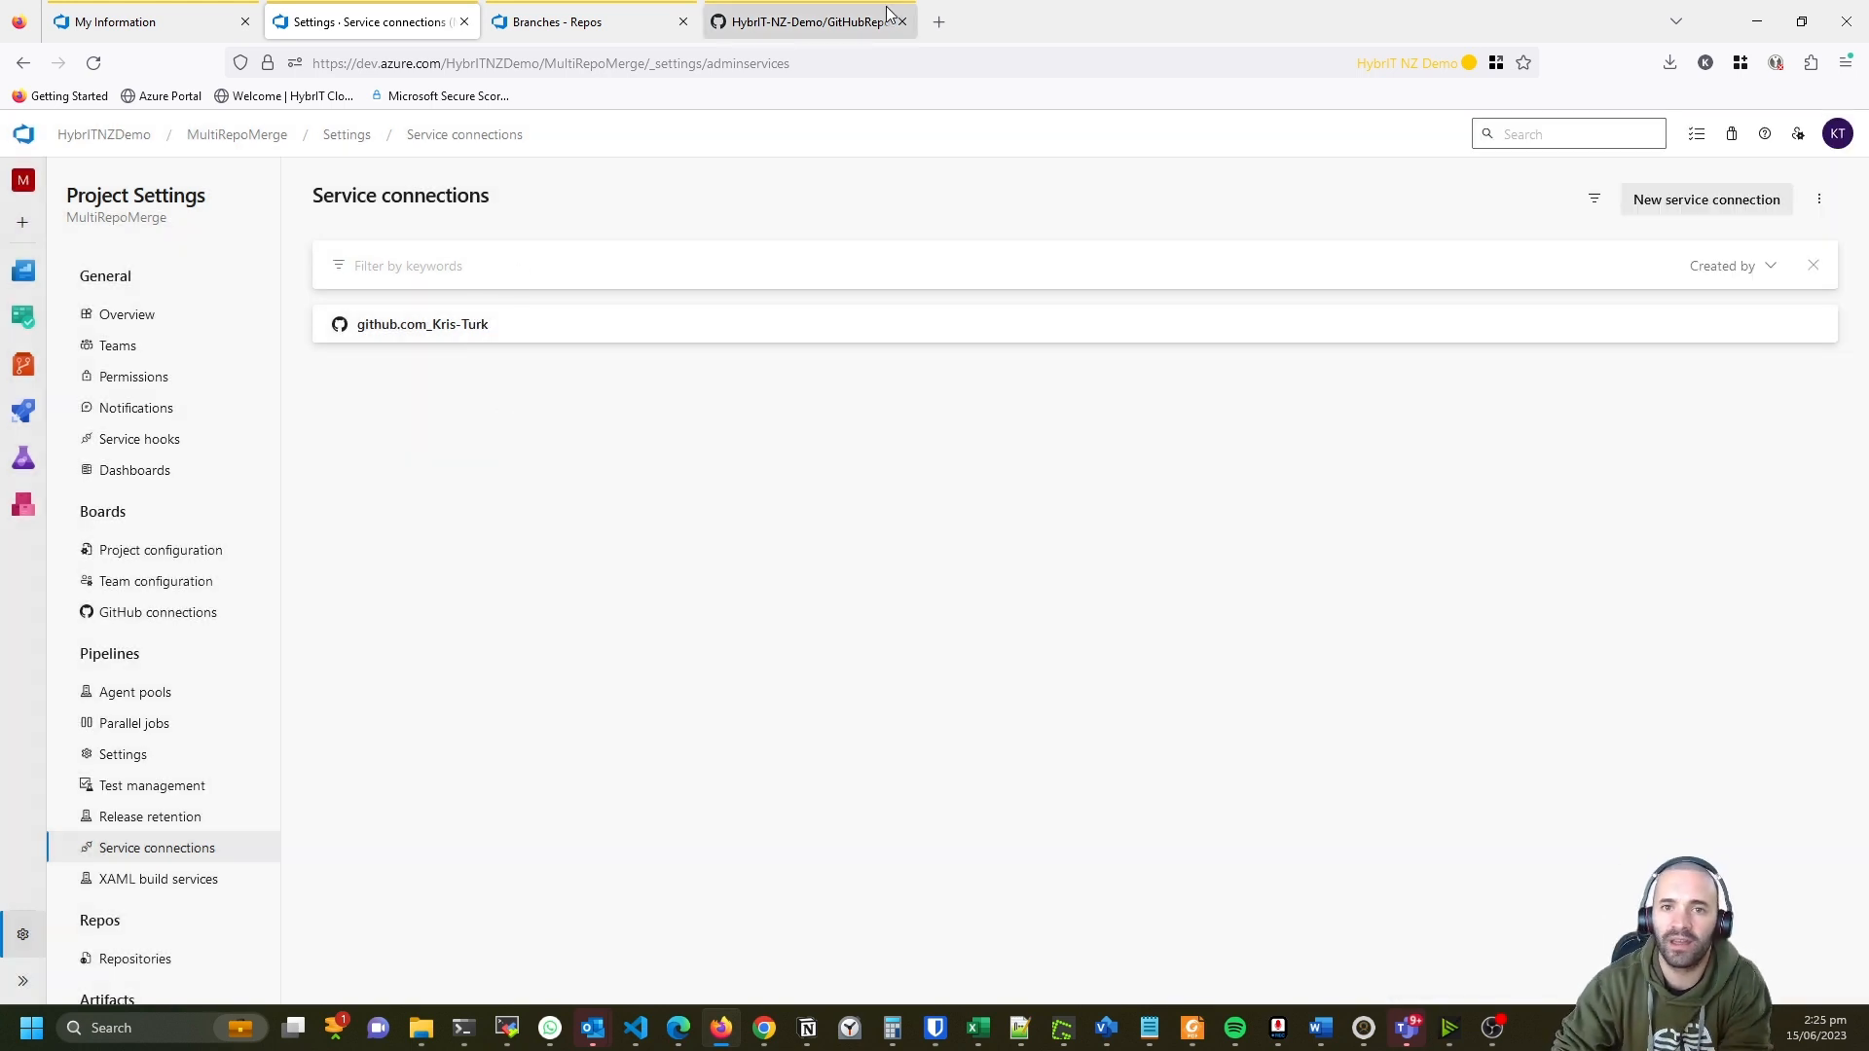
# Check the GitHubRepo3 repository on GitHub again and return to the project's service connections.
pyautogui.click(823, 23)
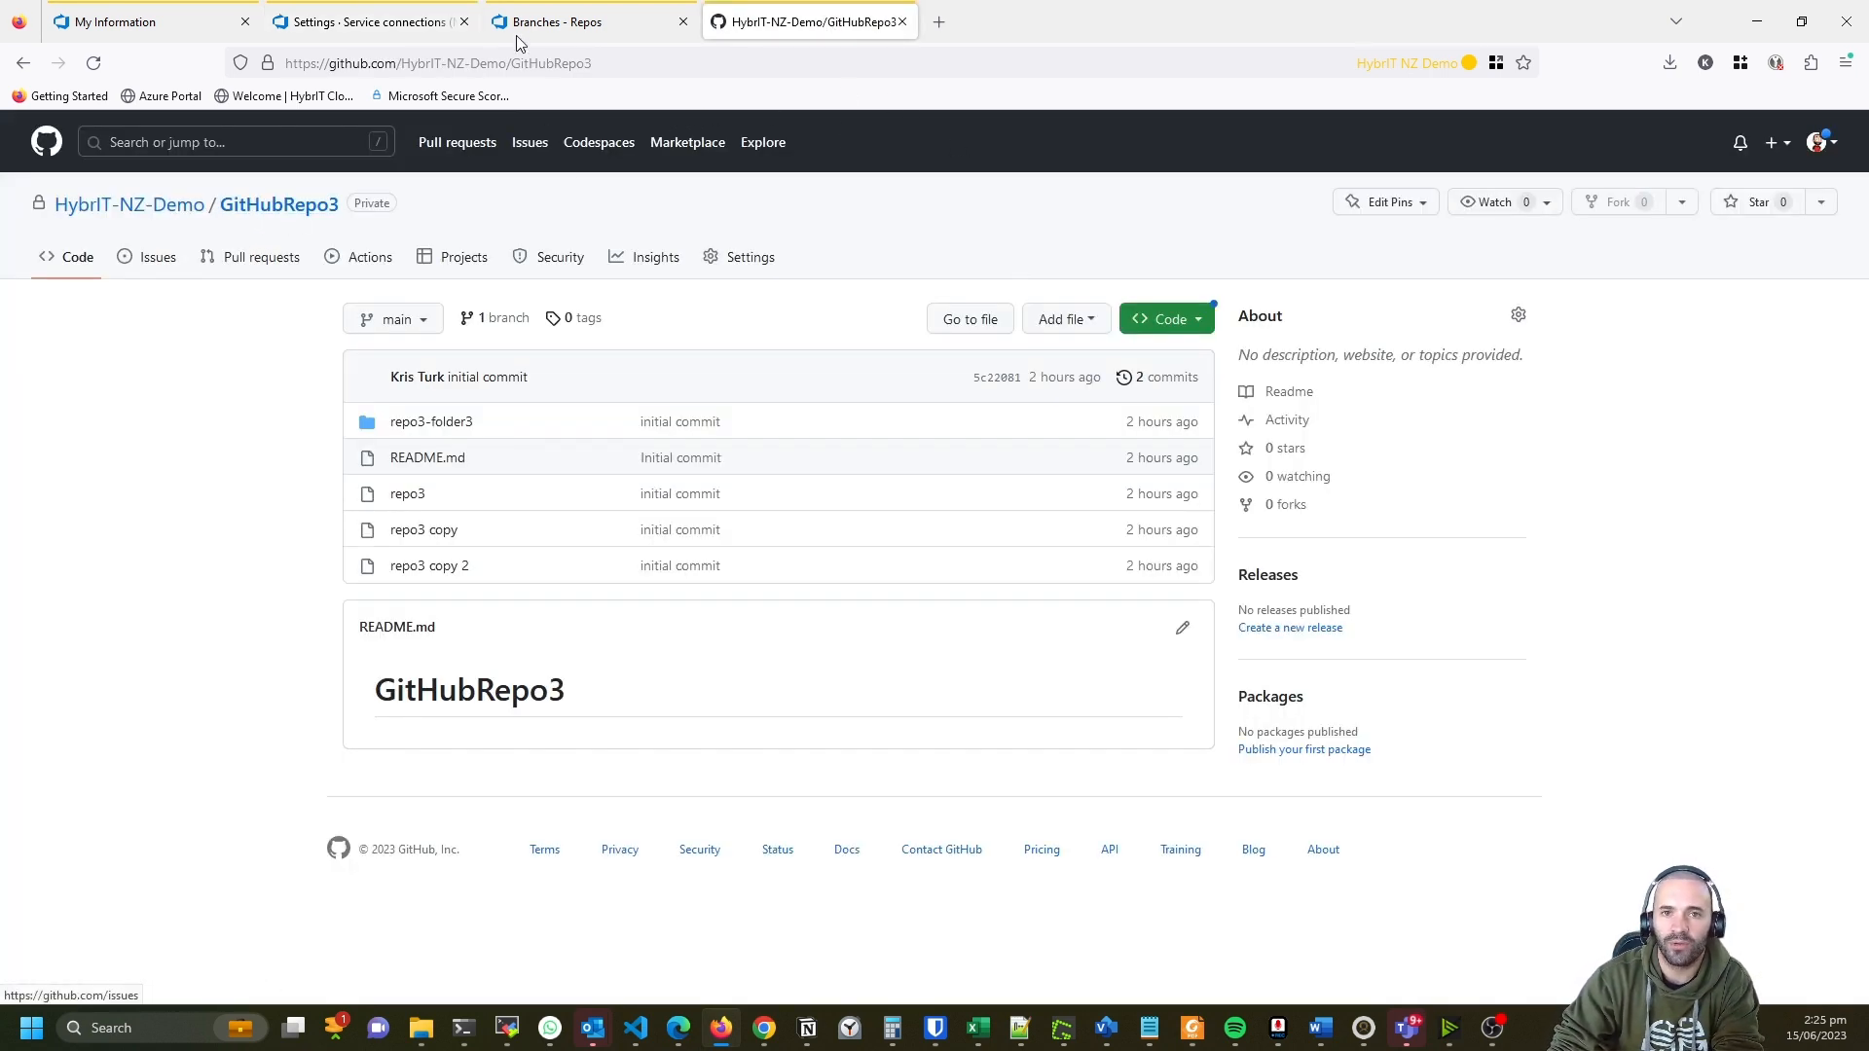
pyautogui.click(359, 21)
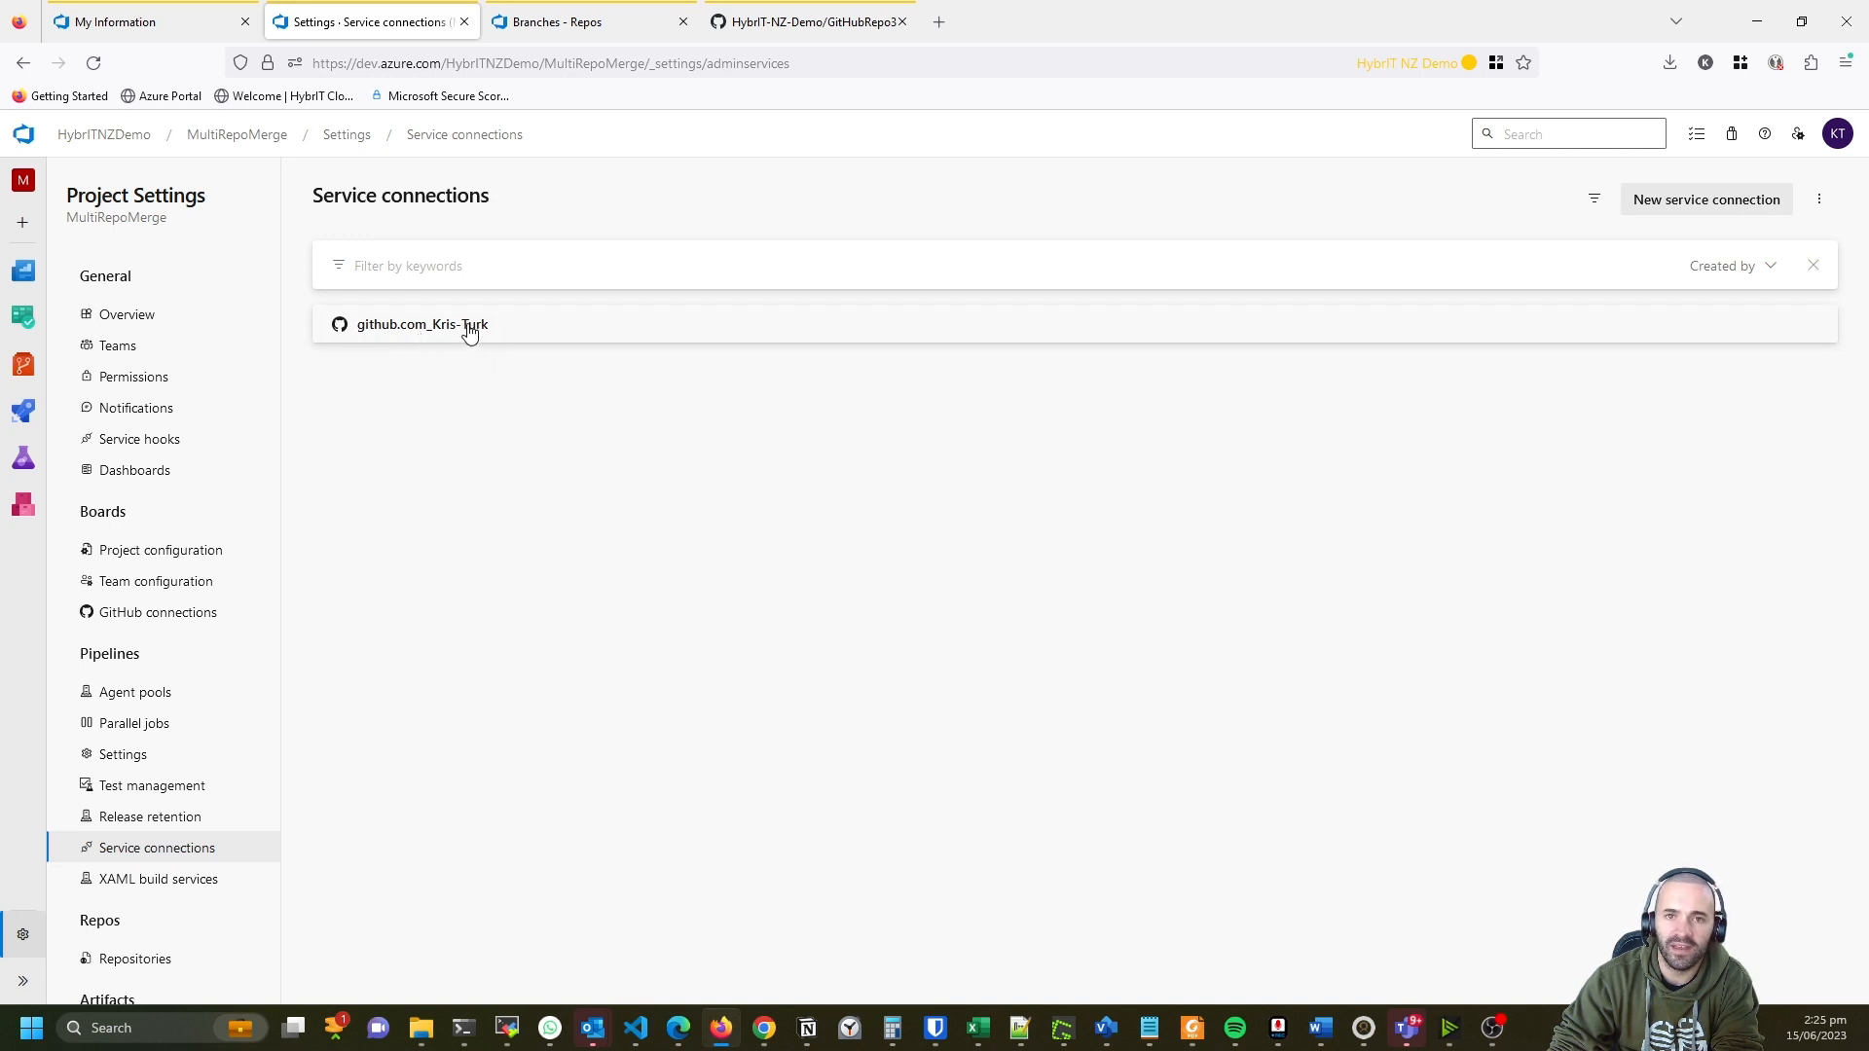
# Create a new pipeline from Azure Repos Git for the MultiRepoMerge repository, using the Starter pipeline template.
pyautogui.moveTo(18, 382)
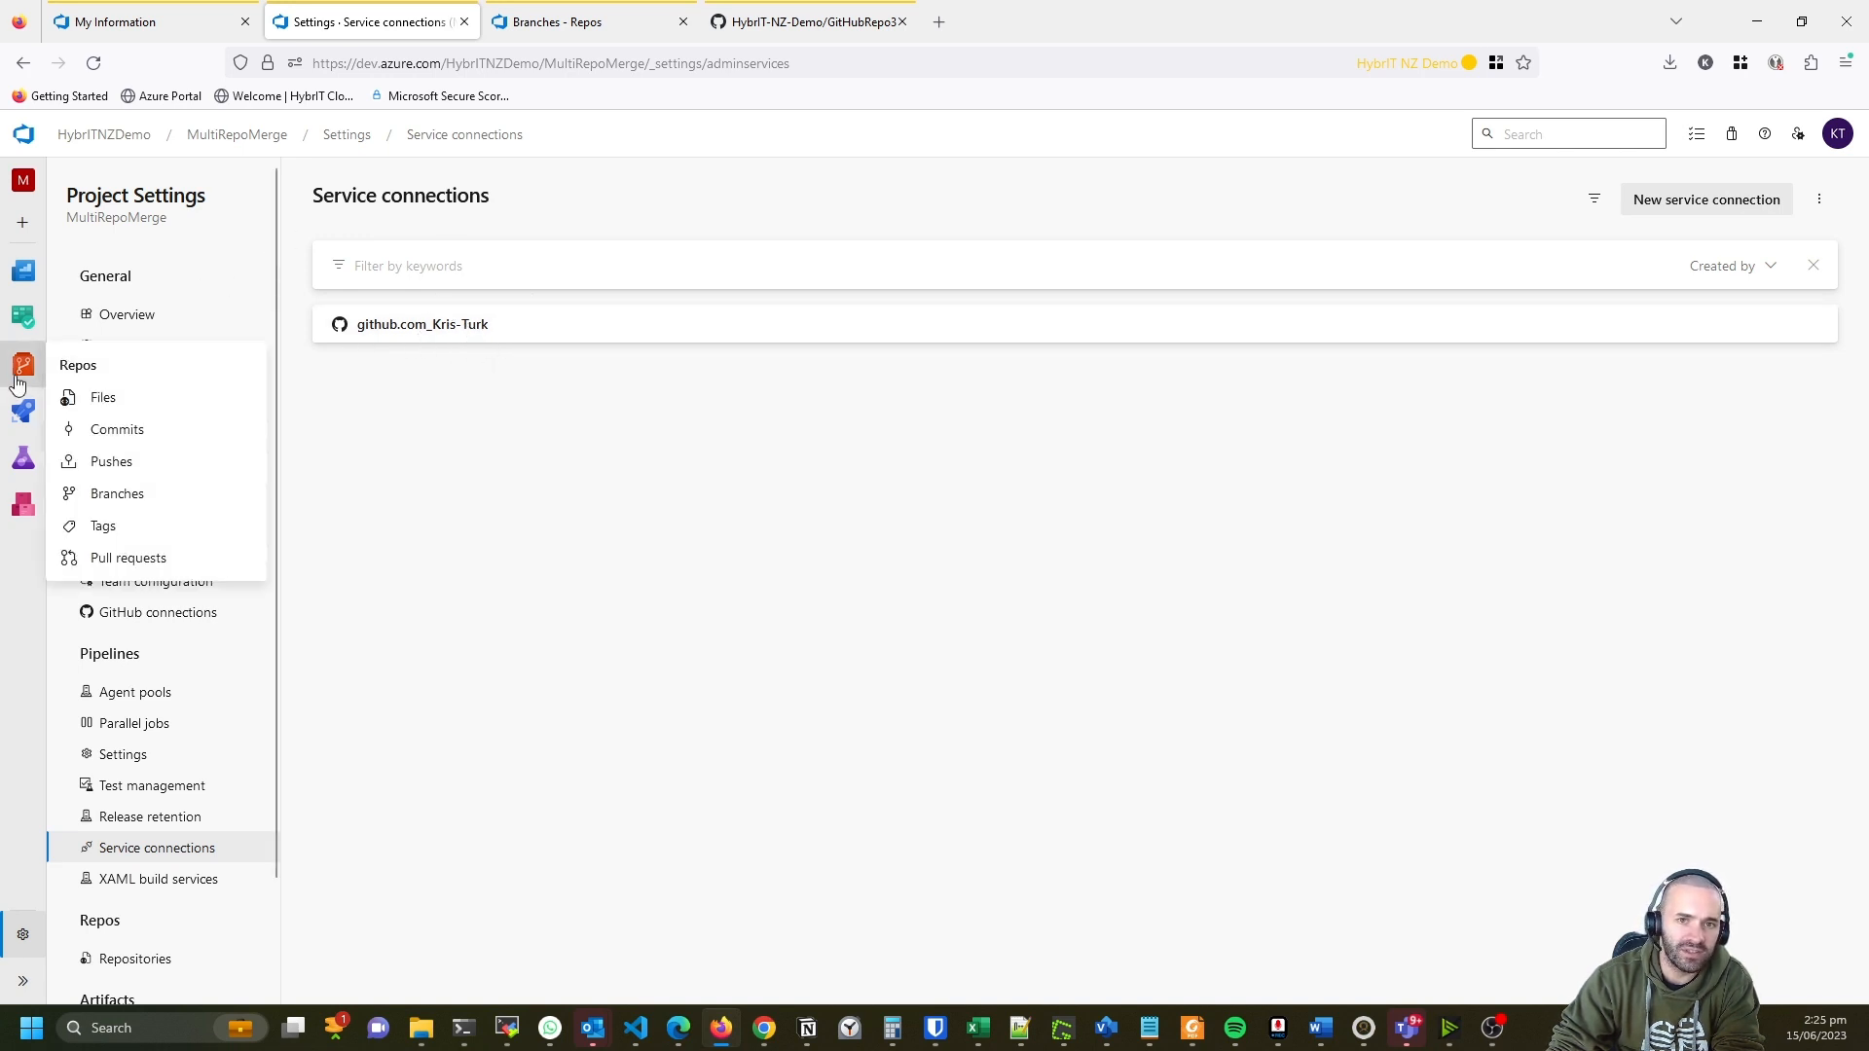
pyautogui.moveTo(22, 277)
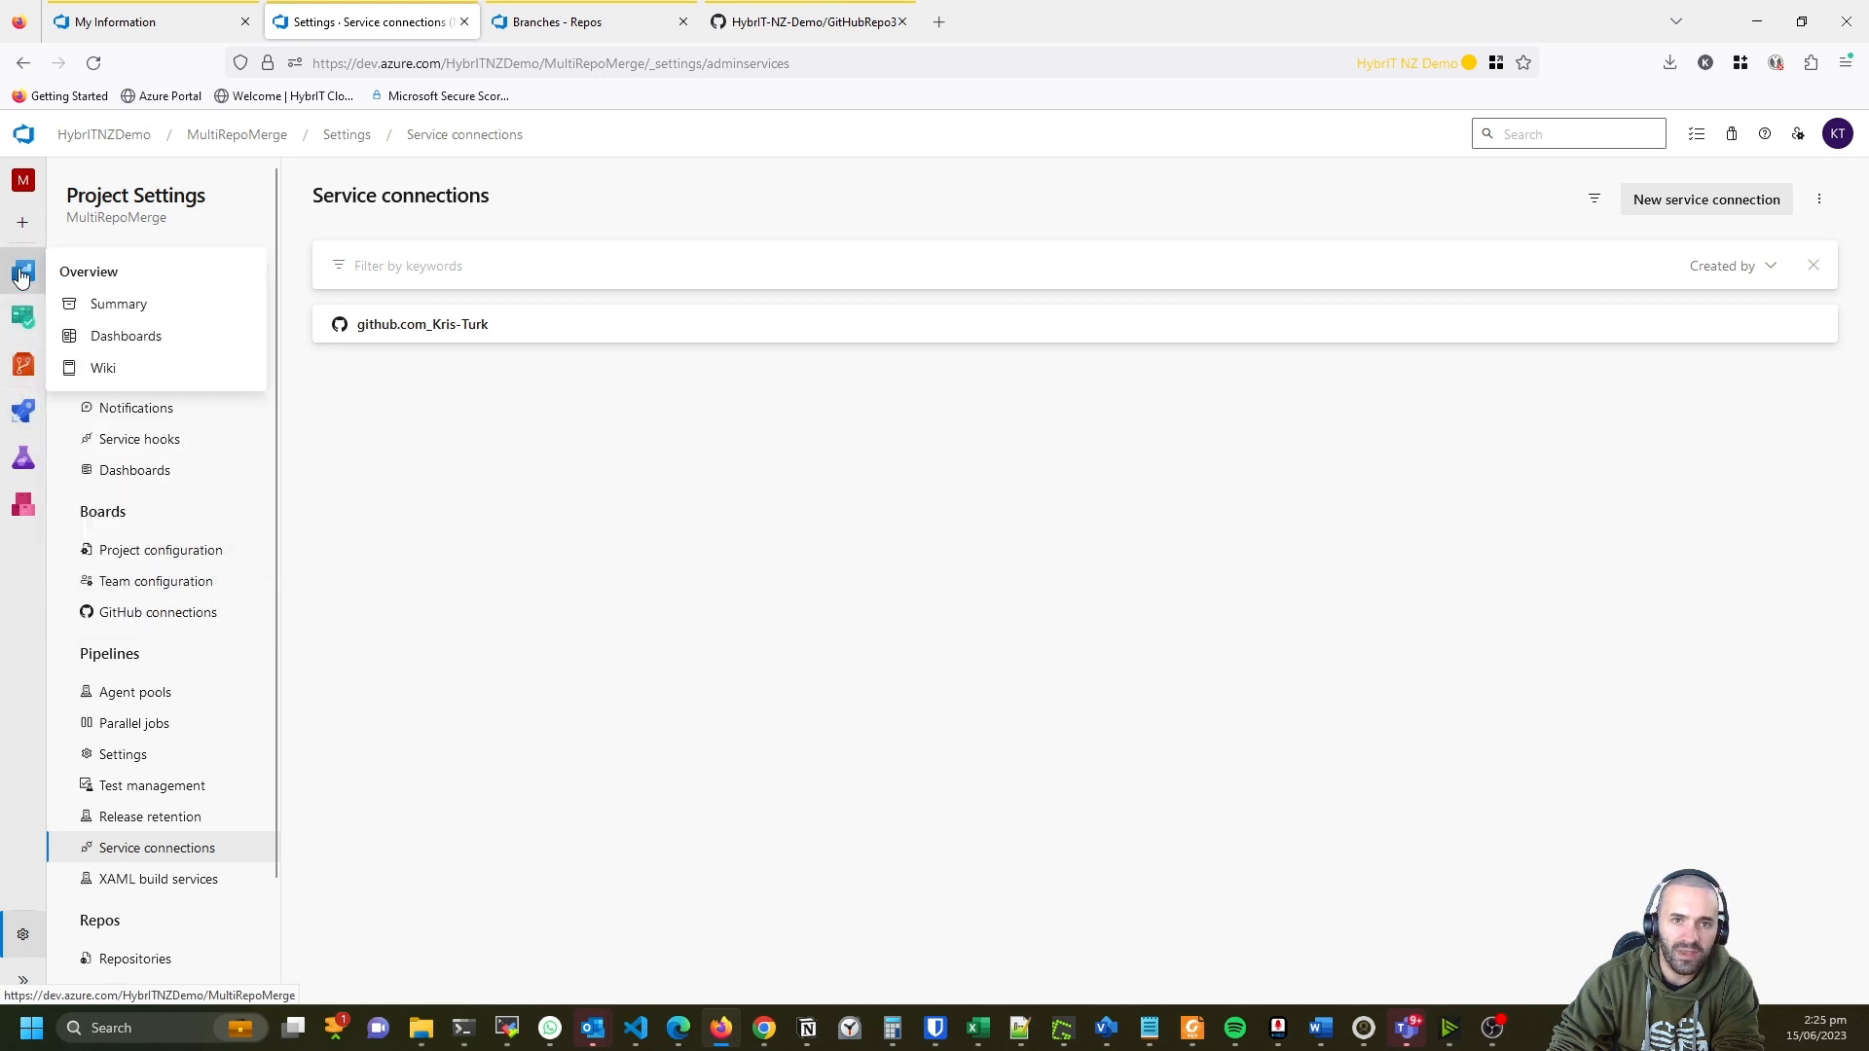
pyautogui.click(125, 442)
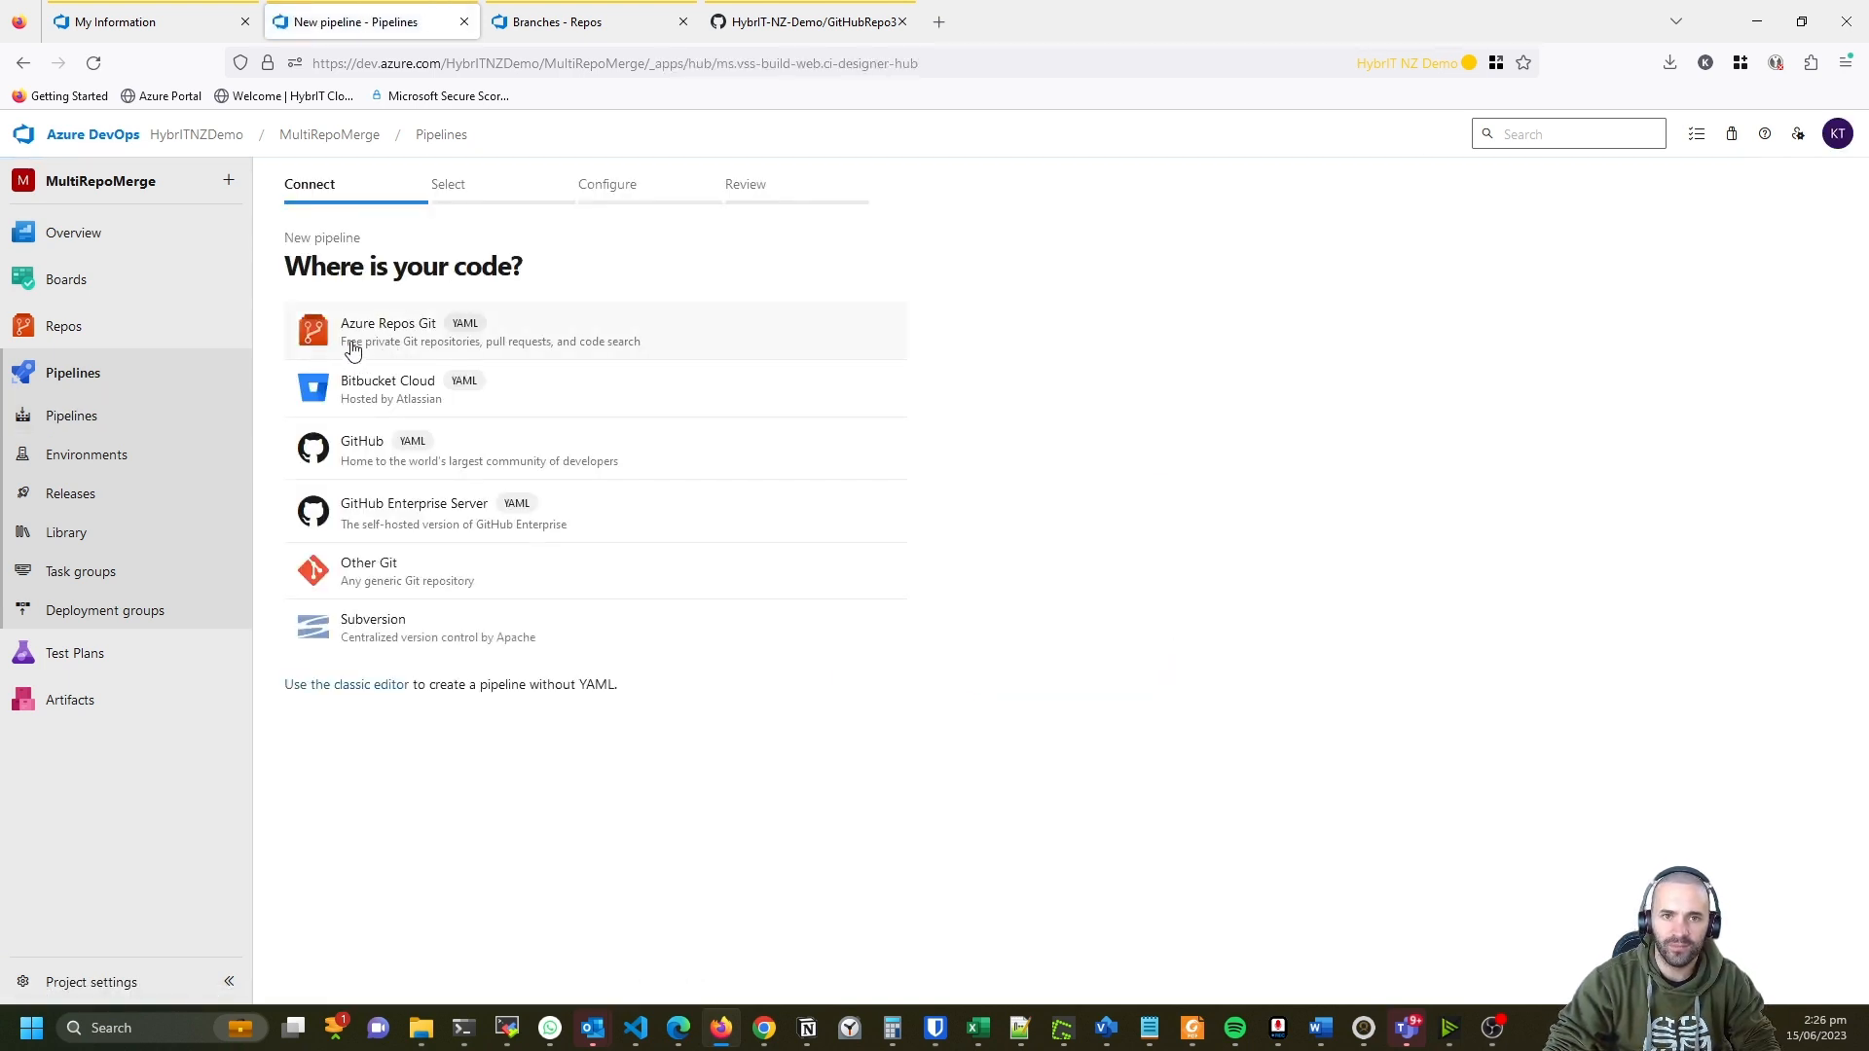
pyautogui.click(416, 341)
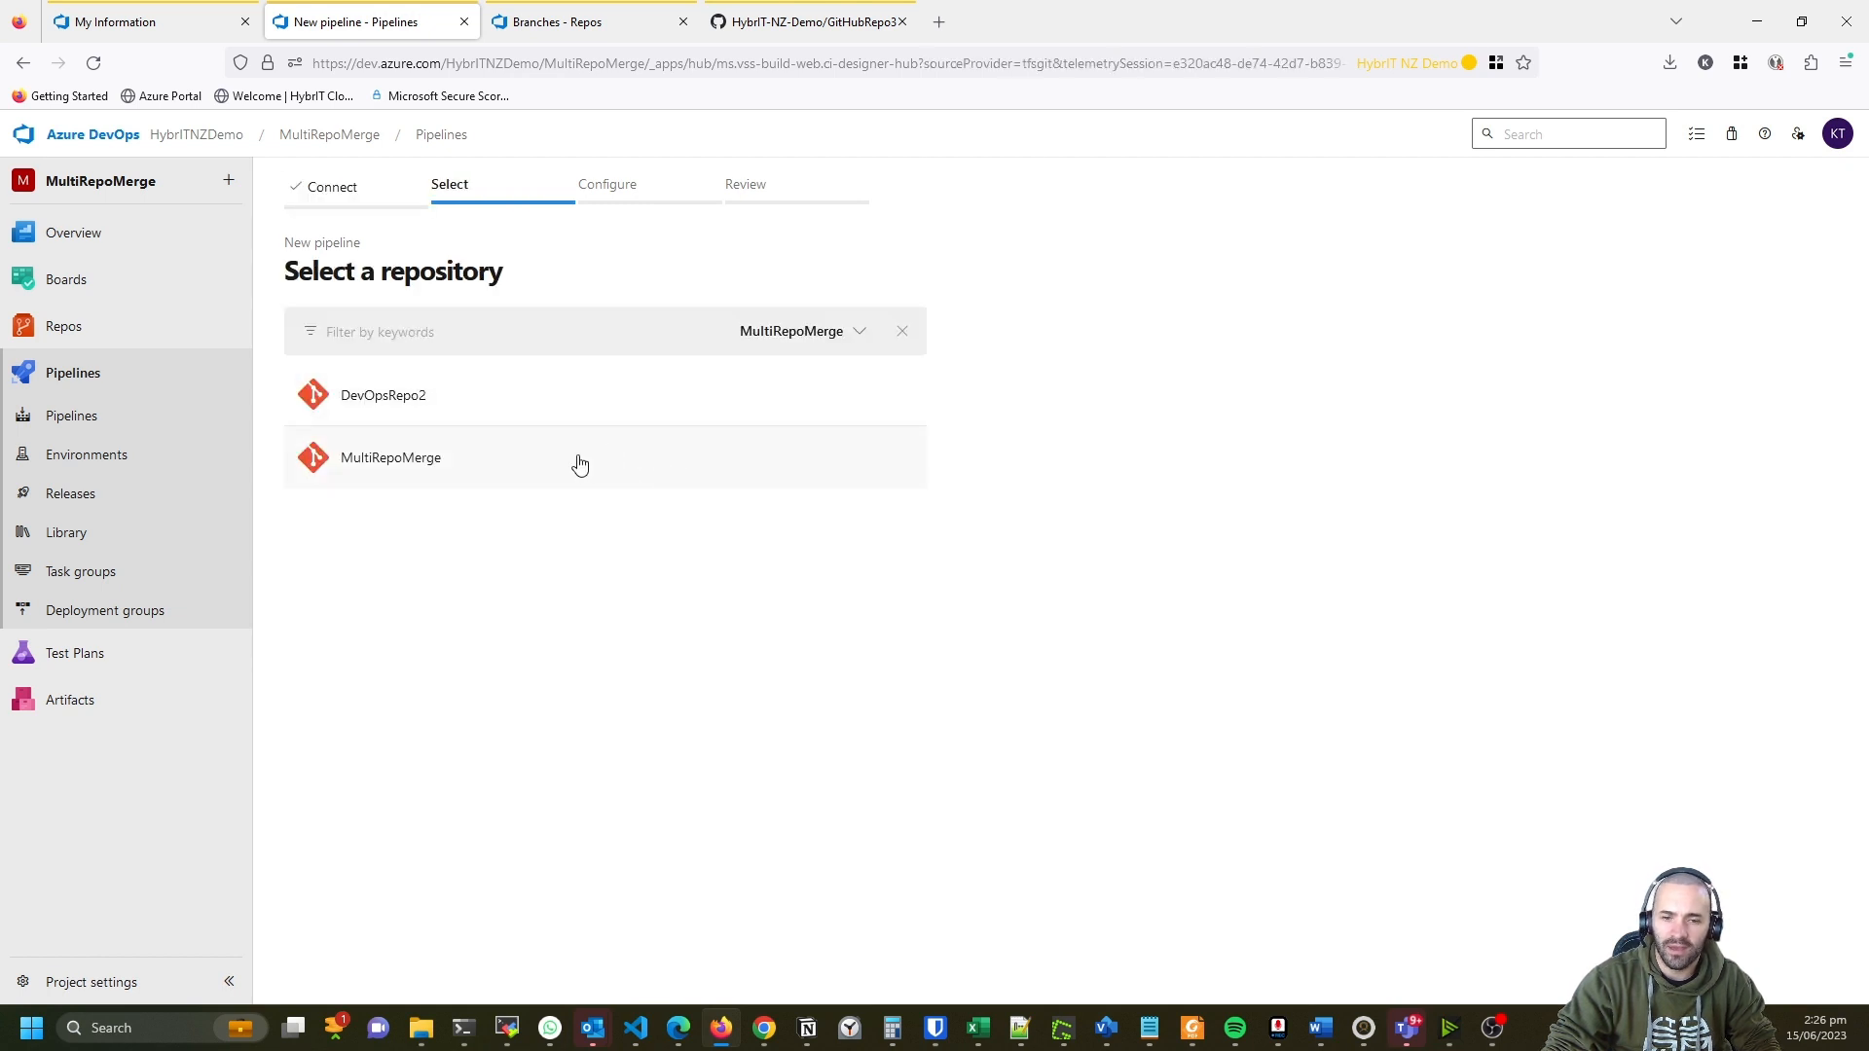
pyautogui.click(415, 474)
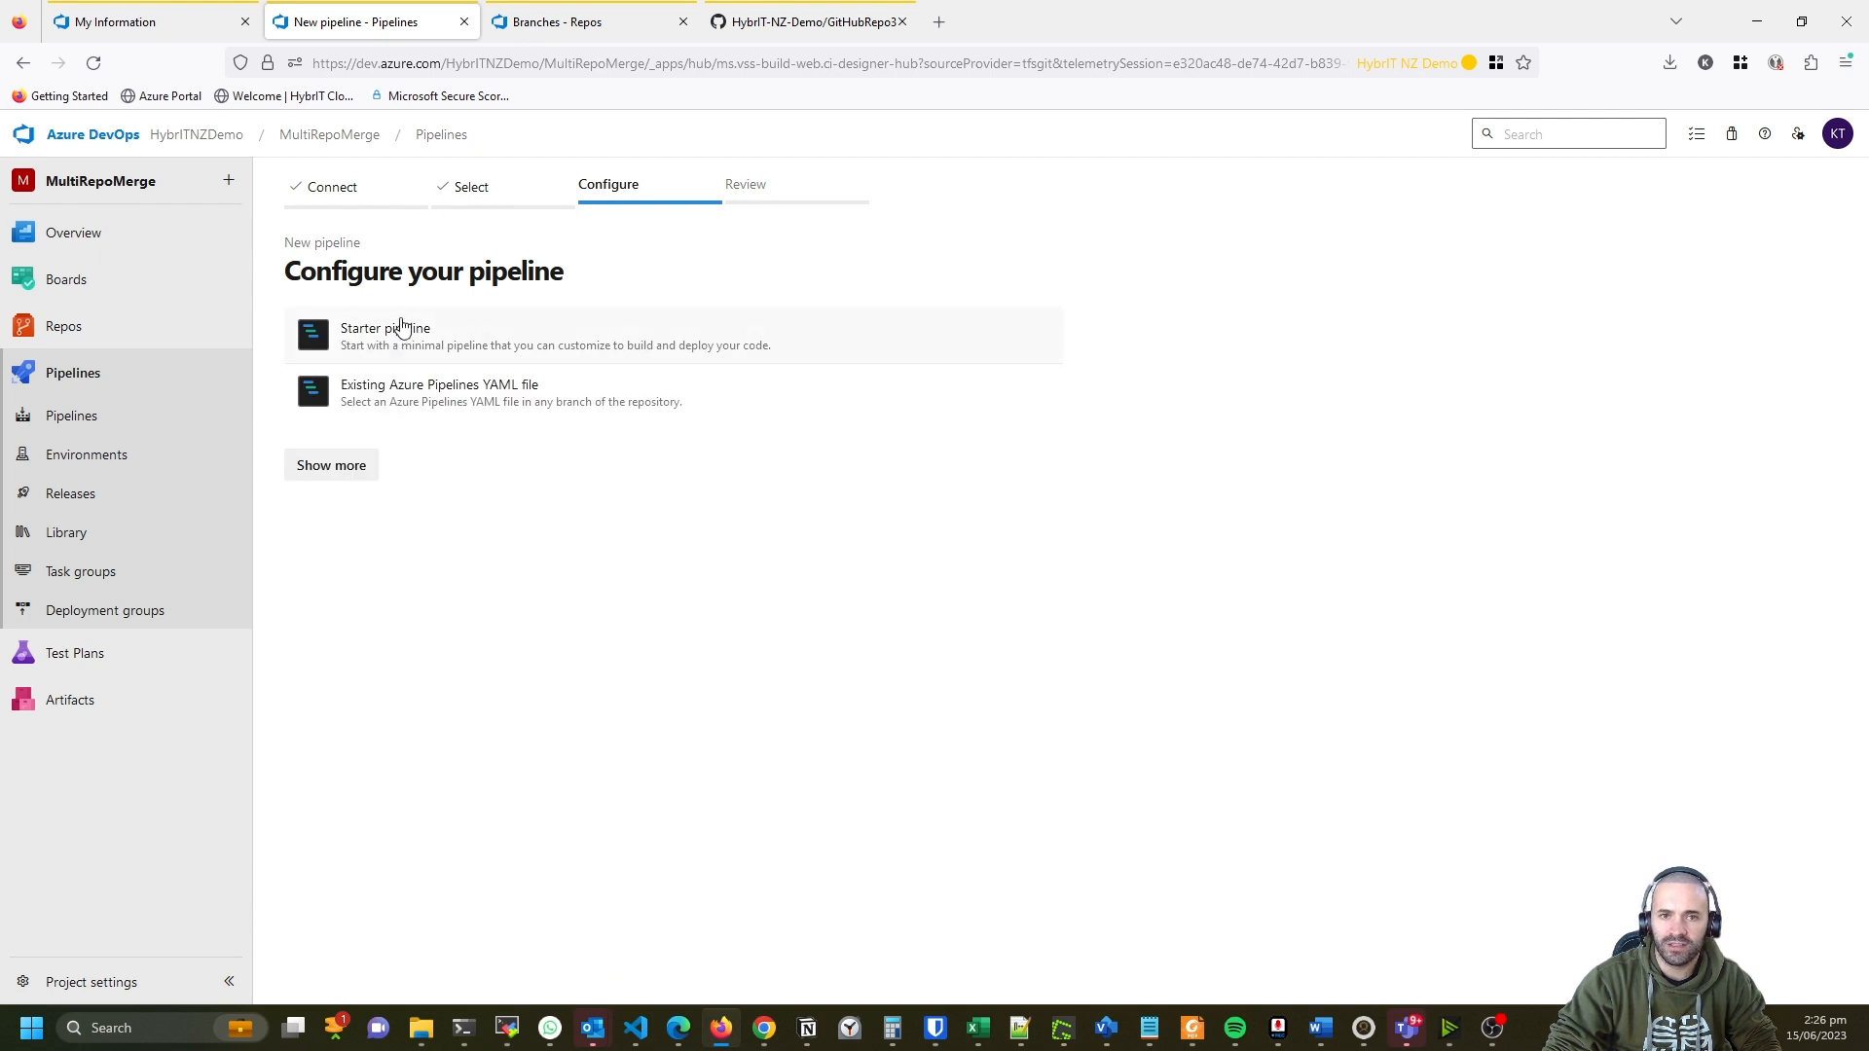
pyautogui.click(462, 336)
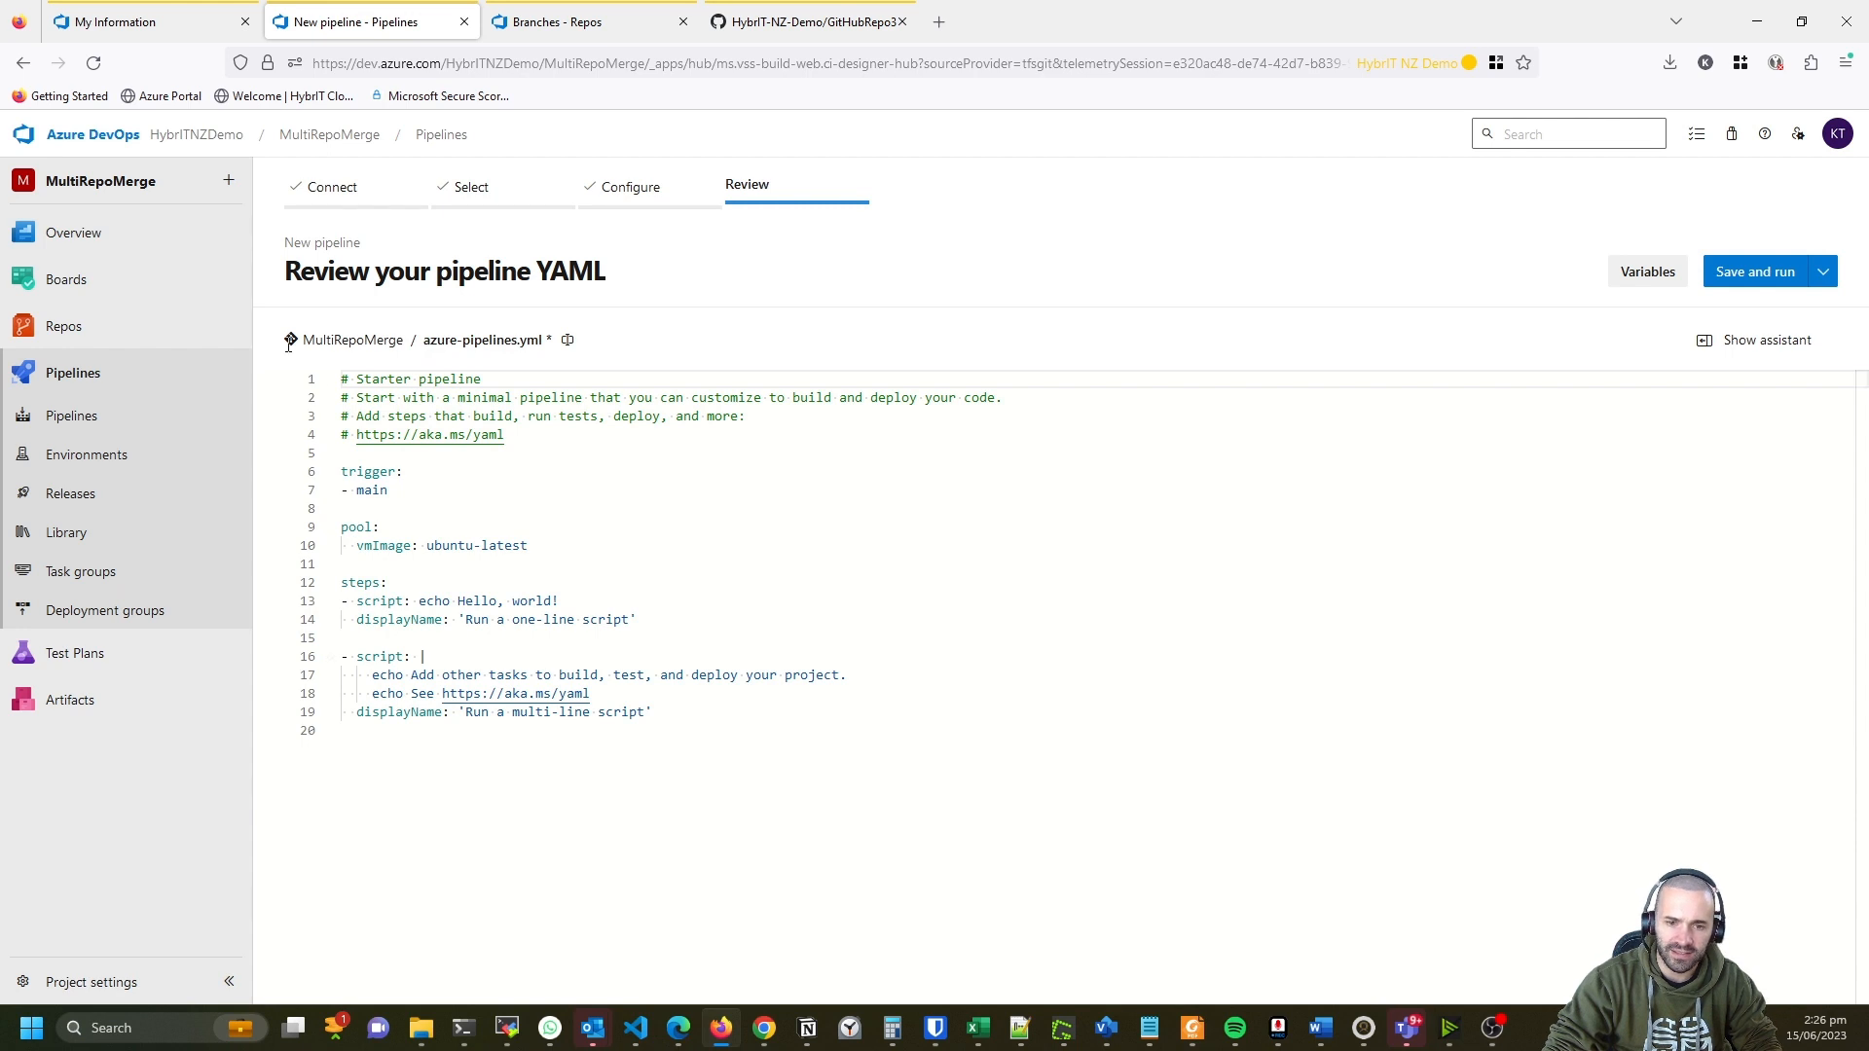
# Replace the starter YAML in azure-pipelines.yml with the prepared multi-repository pipeline containing the checkout, CopyFiles@2, ArchiveFiles@2 and upload steps.
pyautogui.moveTo(692, 728); pyautogui.dragTo(301, 365)
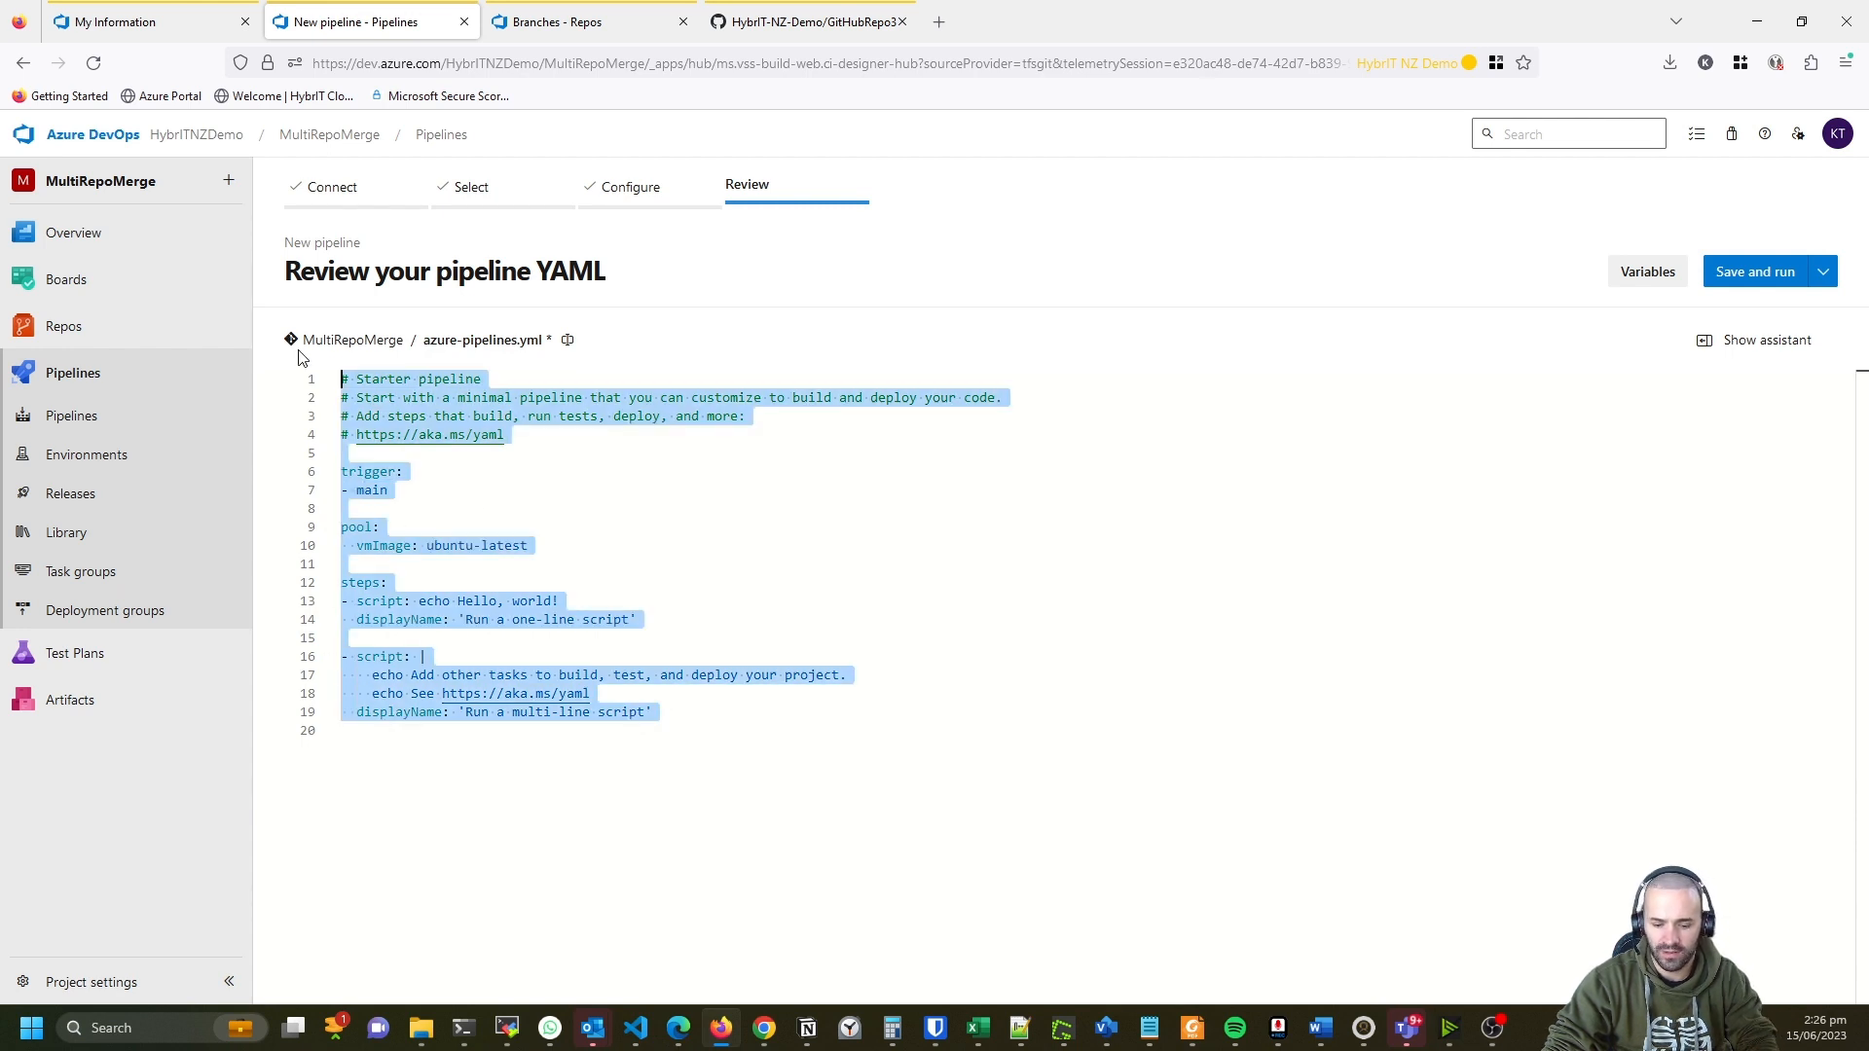
pyautogui.press('Delete')
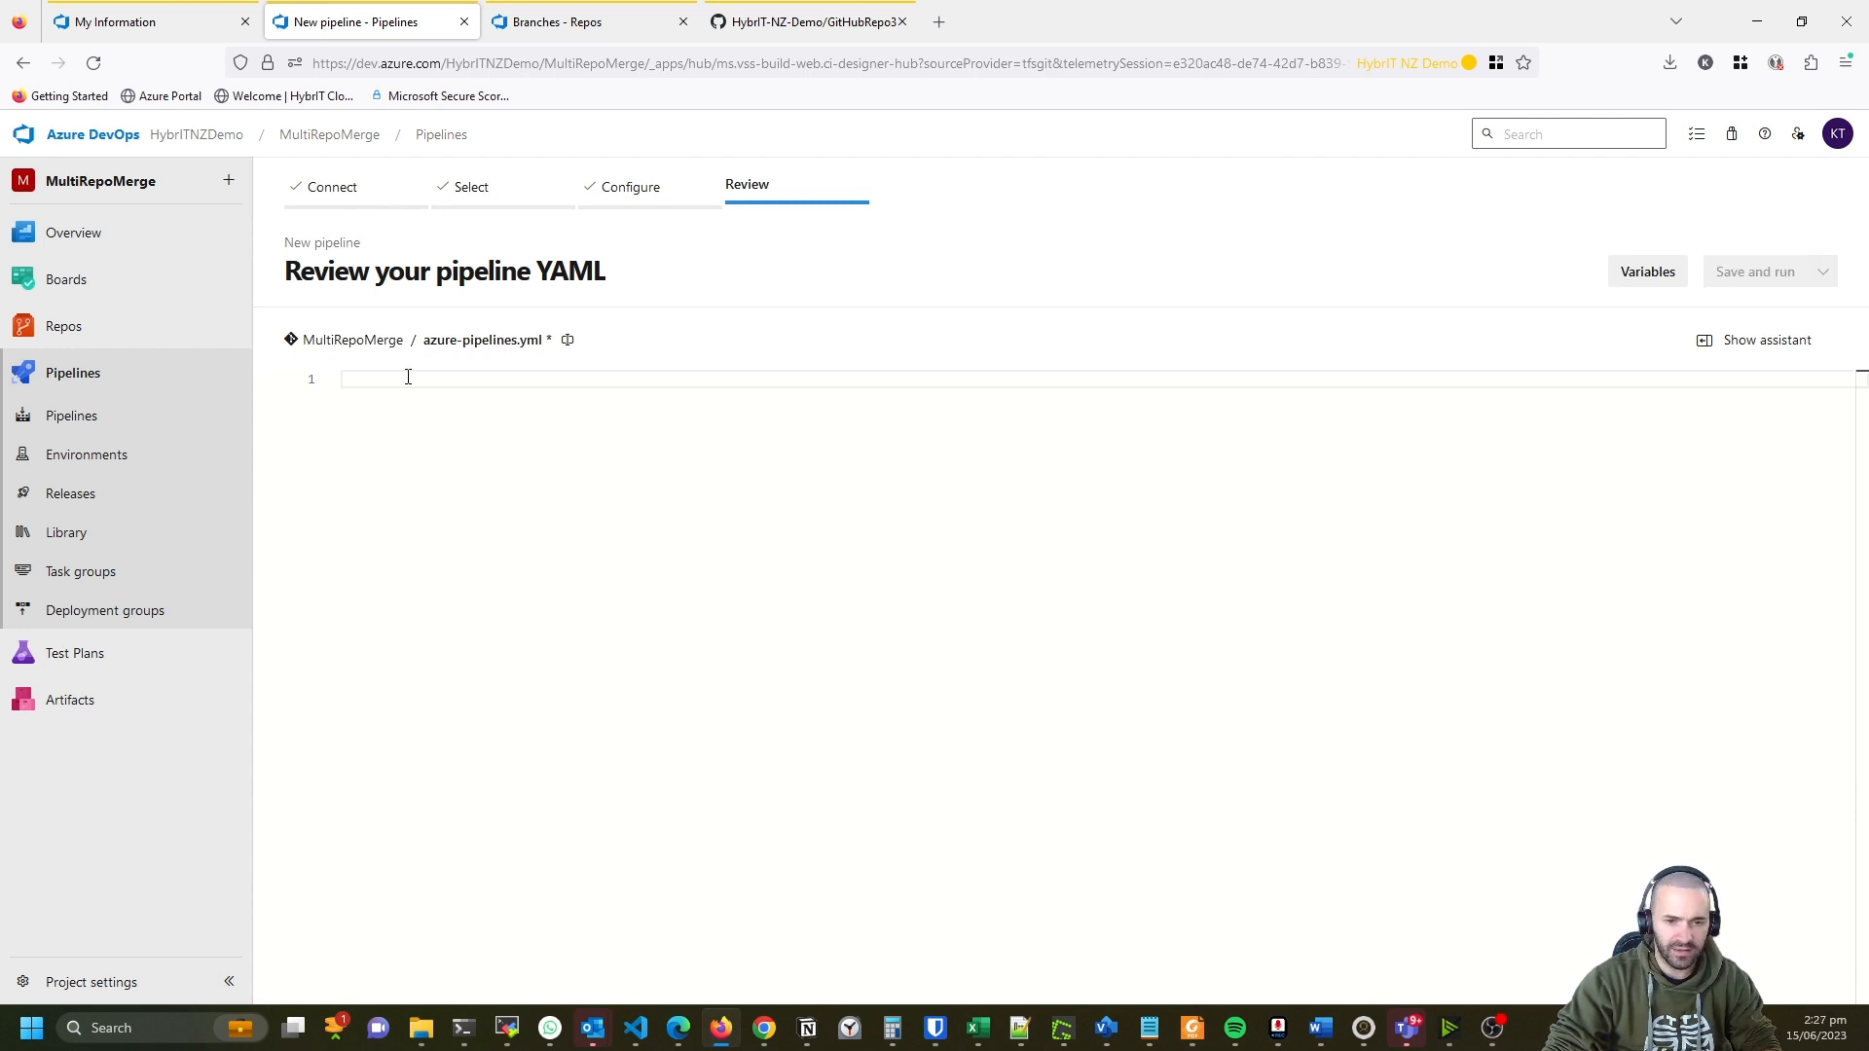
pyautogui.hotkey('alt', 'Tab')
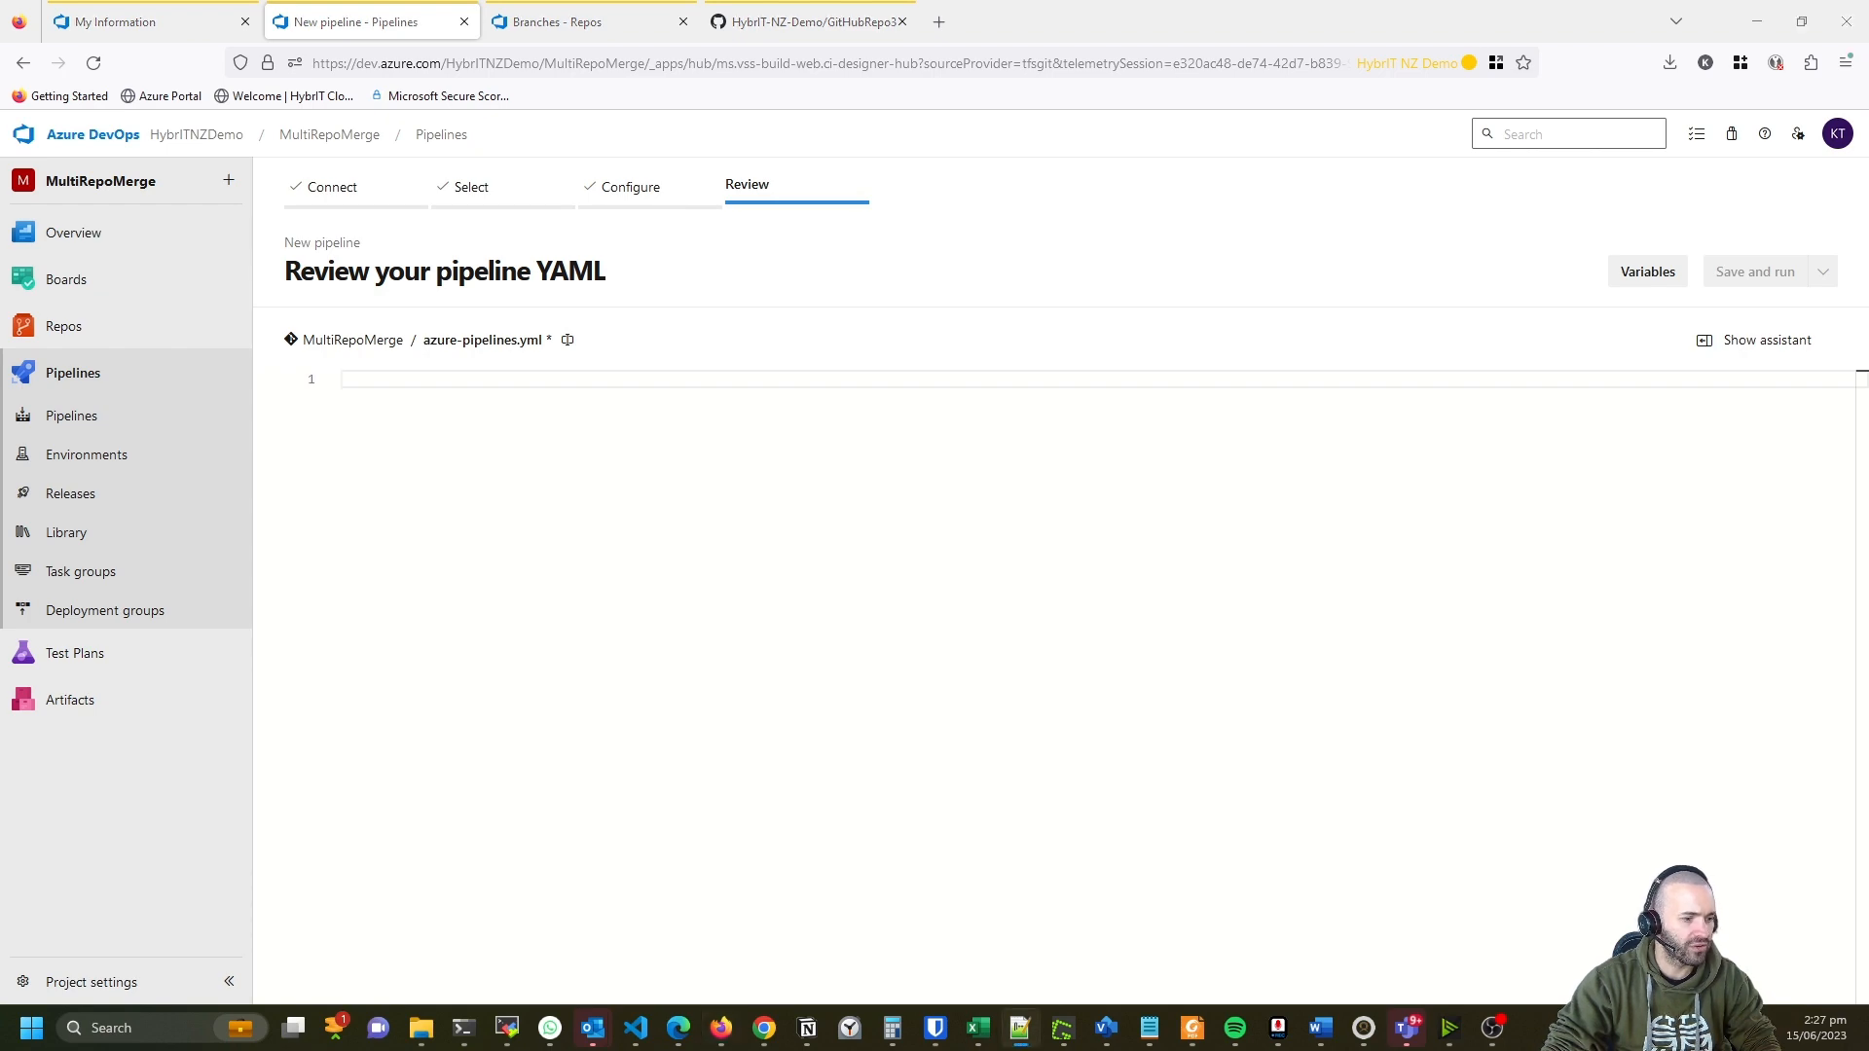
pyautogui.click(438, 380)
pyautogui.hotkey('ctrl', 'v')
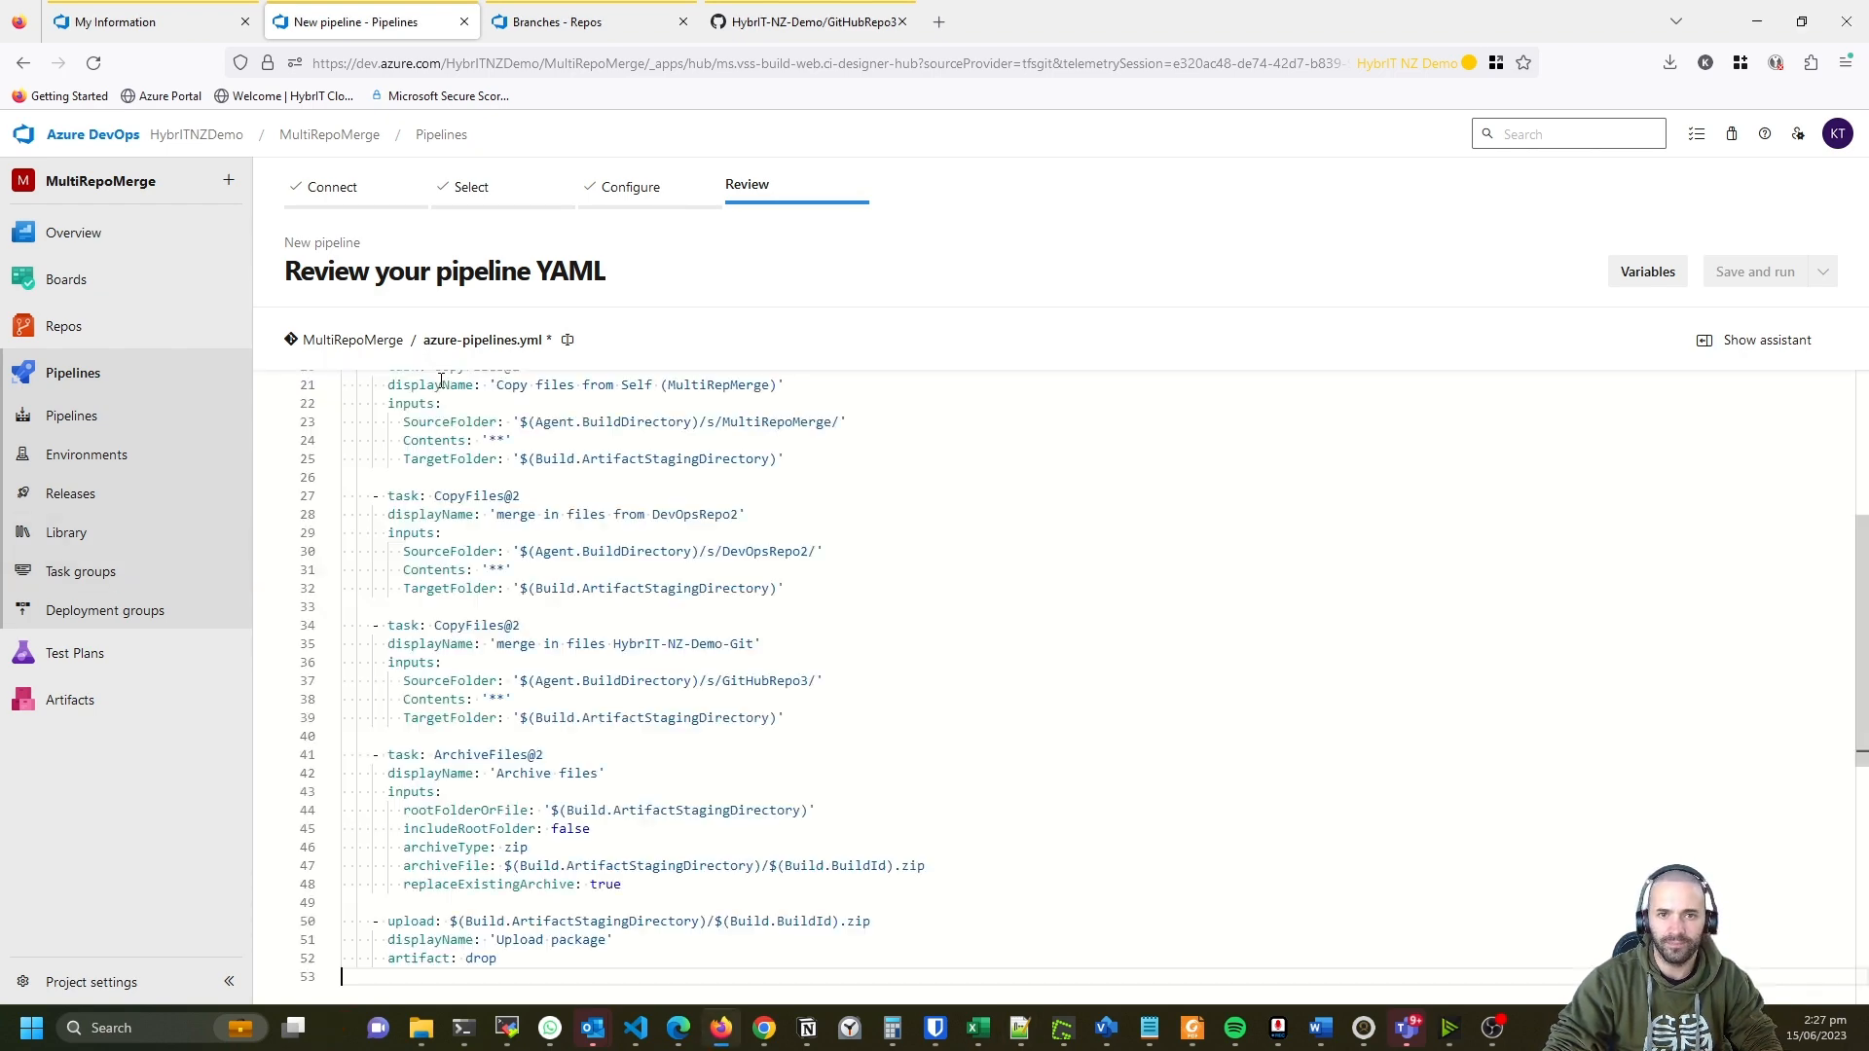
pyautogui.scroll(5, 744, 689)
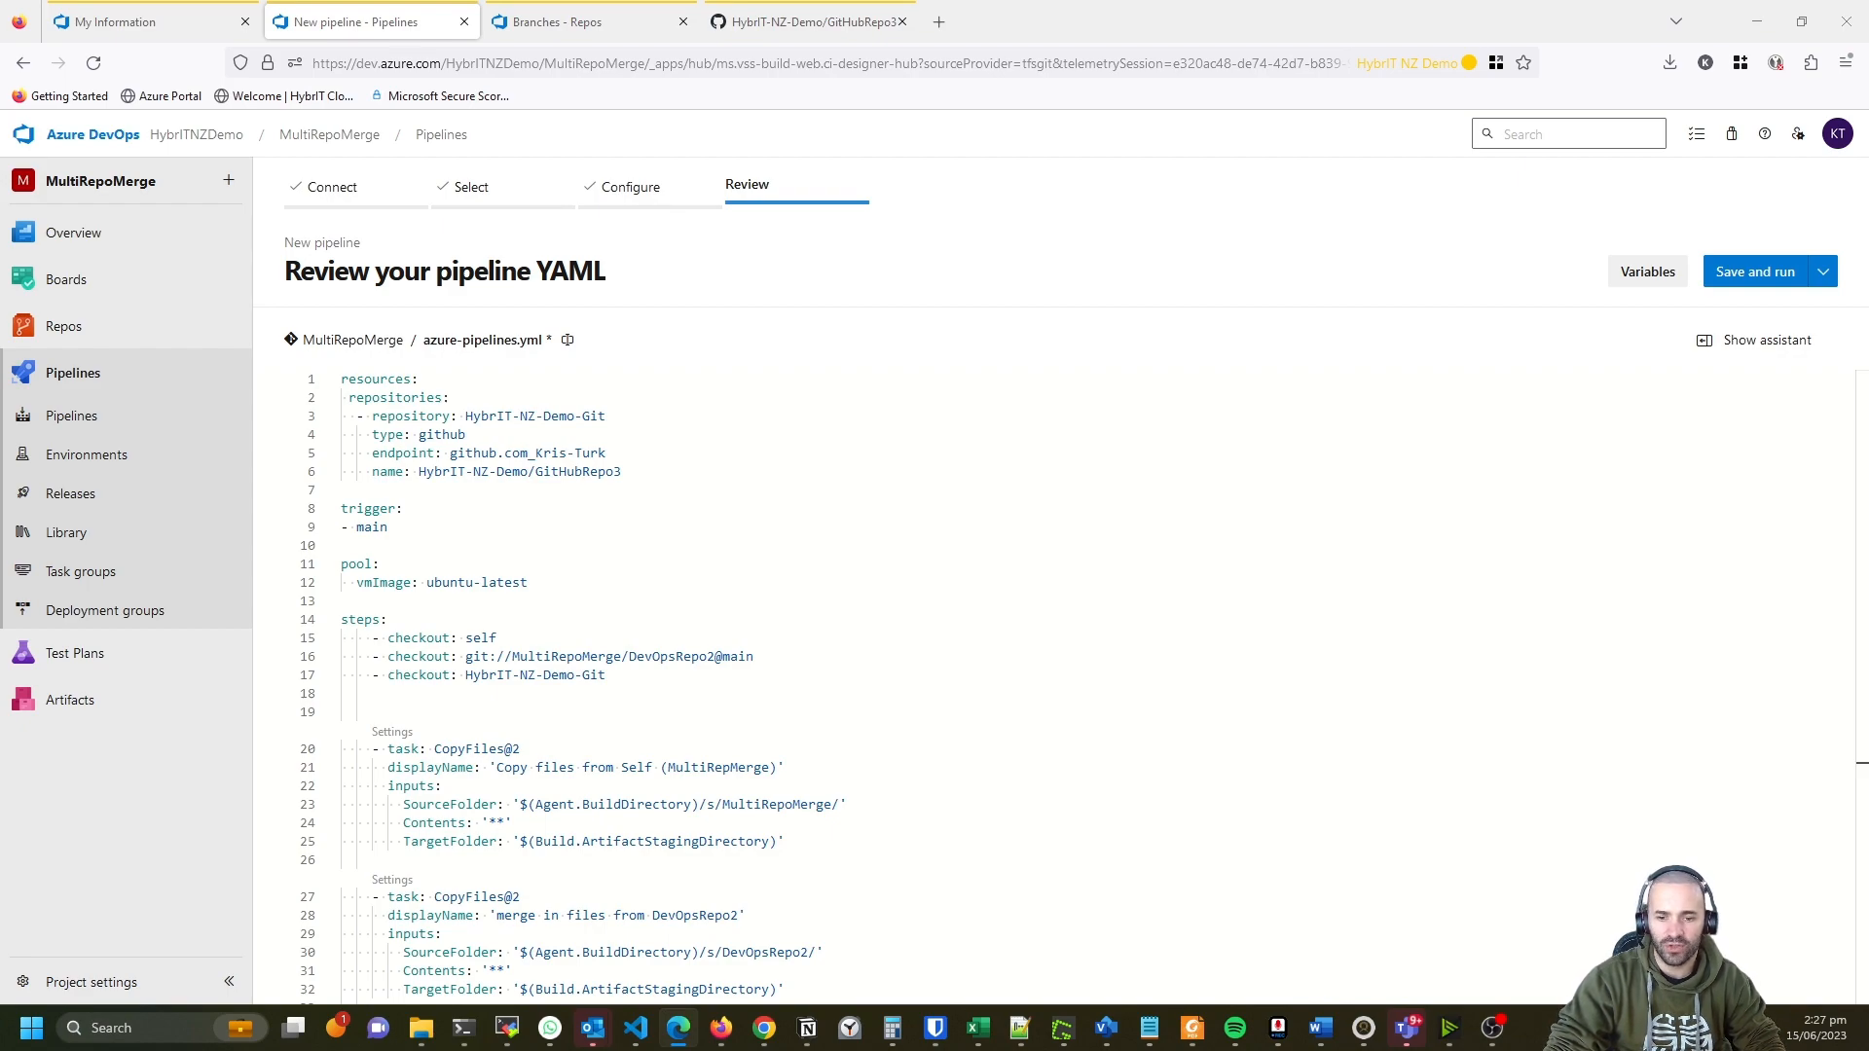
# Switch to Microsoft Edge and read the Microsoft Learn article on checking out multiple repositories, including the supported checkout combinations.
pyautogui.hotkey('alt', 'Tab')
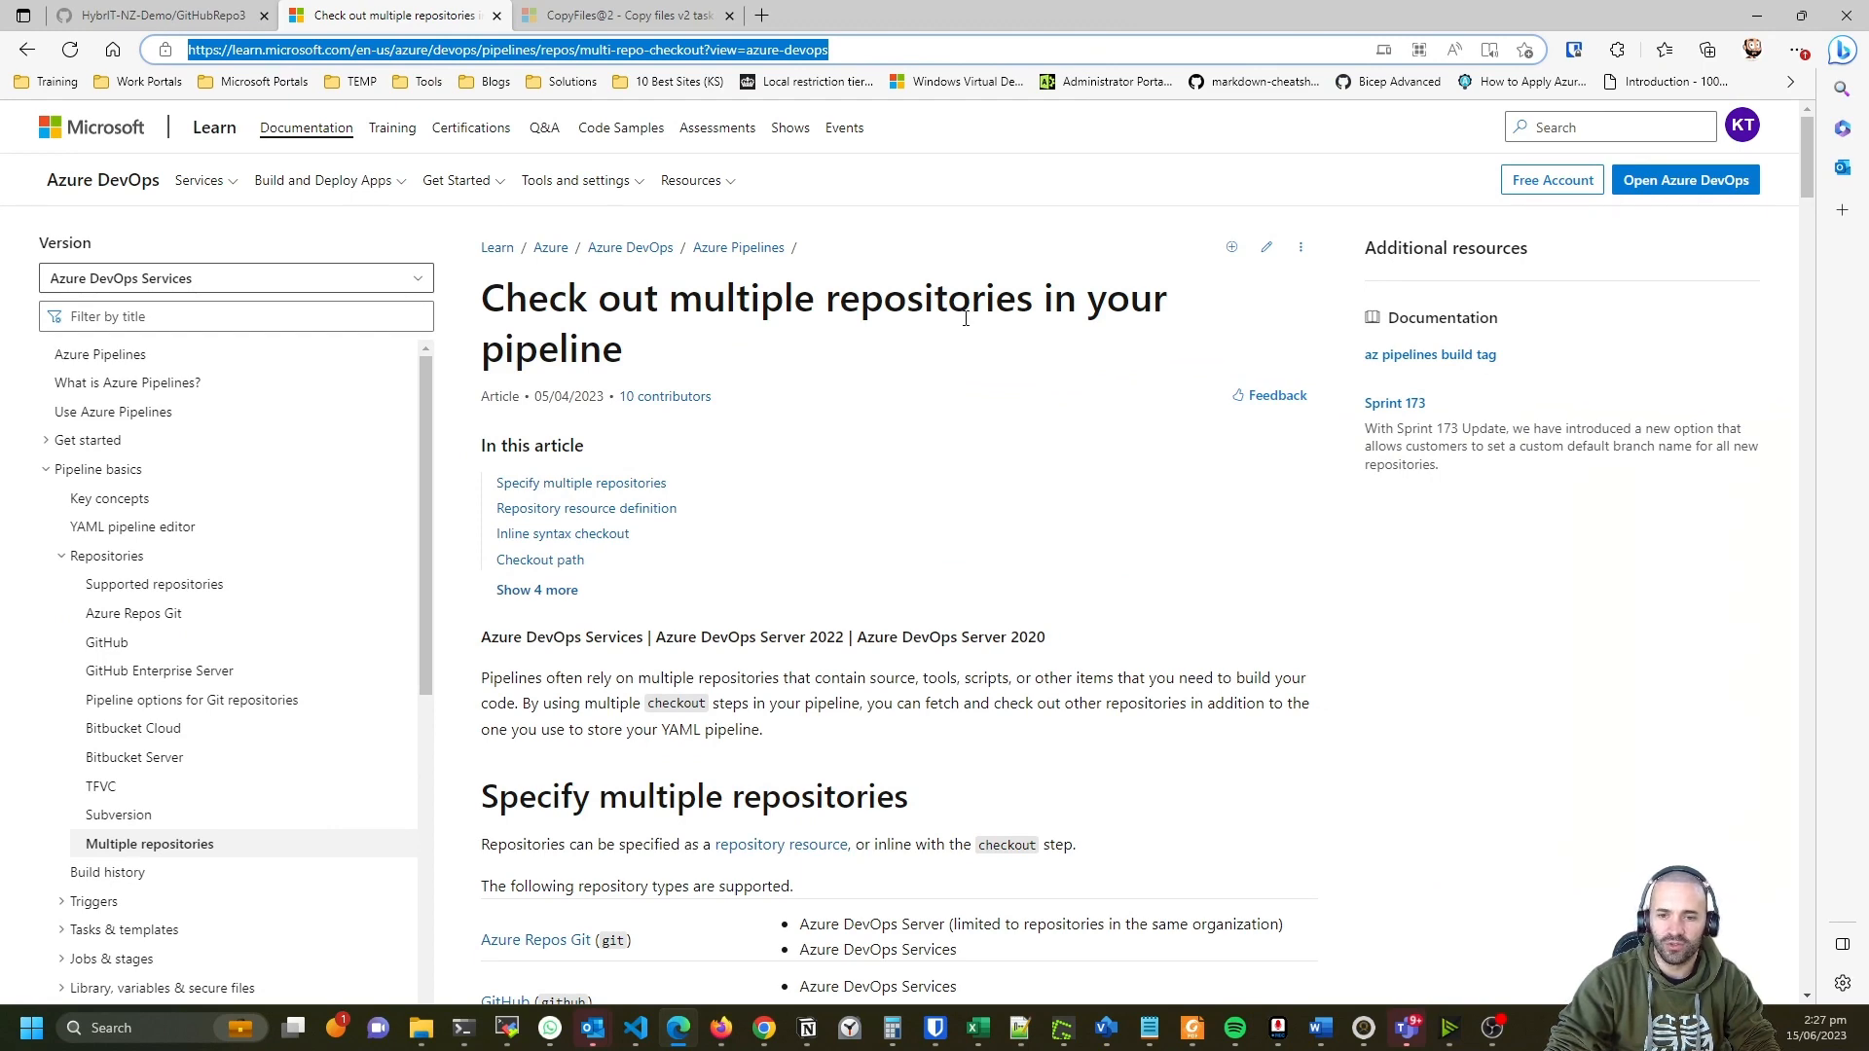
pyautogui.scroll(-5, 973, 319)
pyautogui.scroll(-3, 995, 314)
pyautogui.scroll(-3, 995, 314)
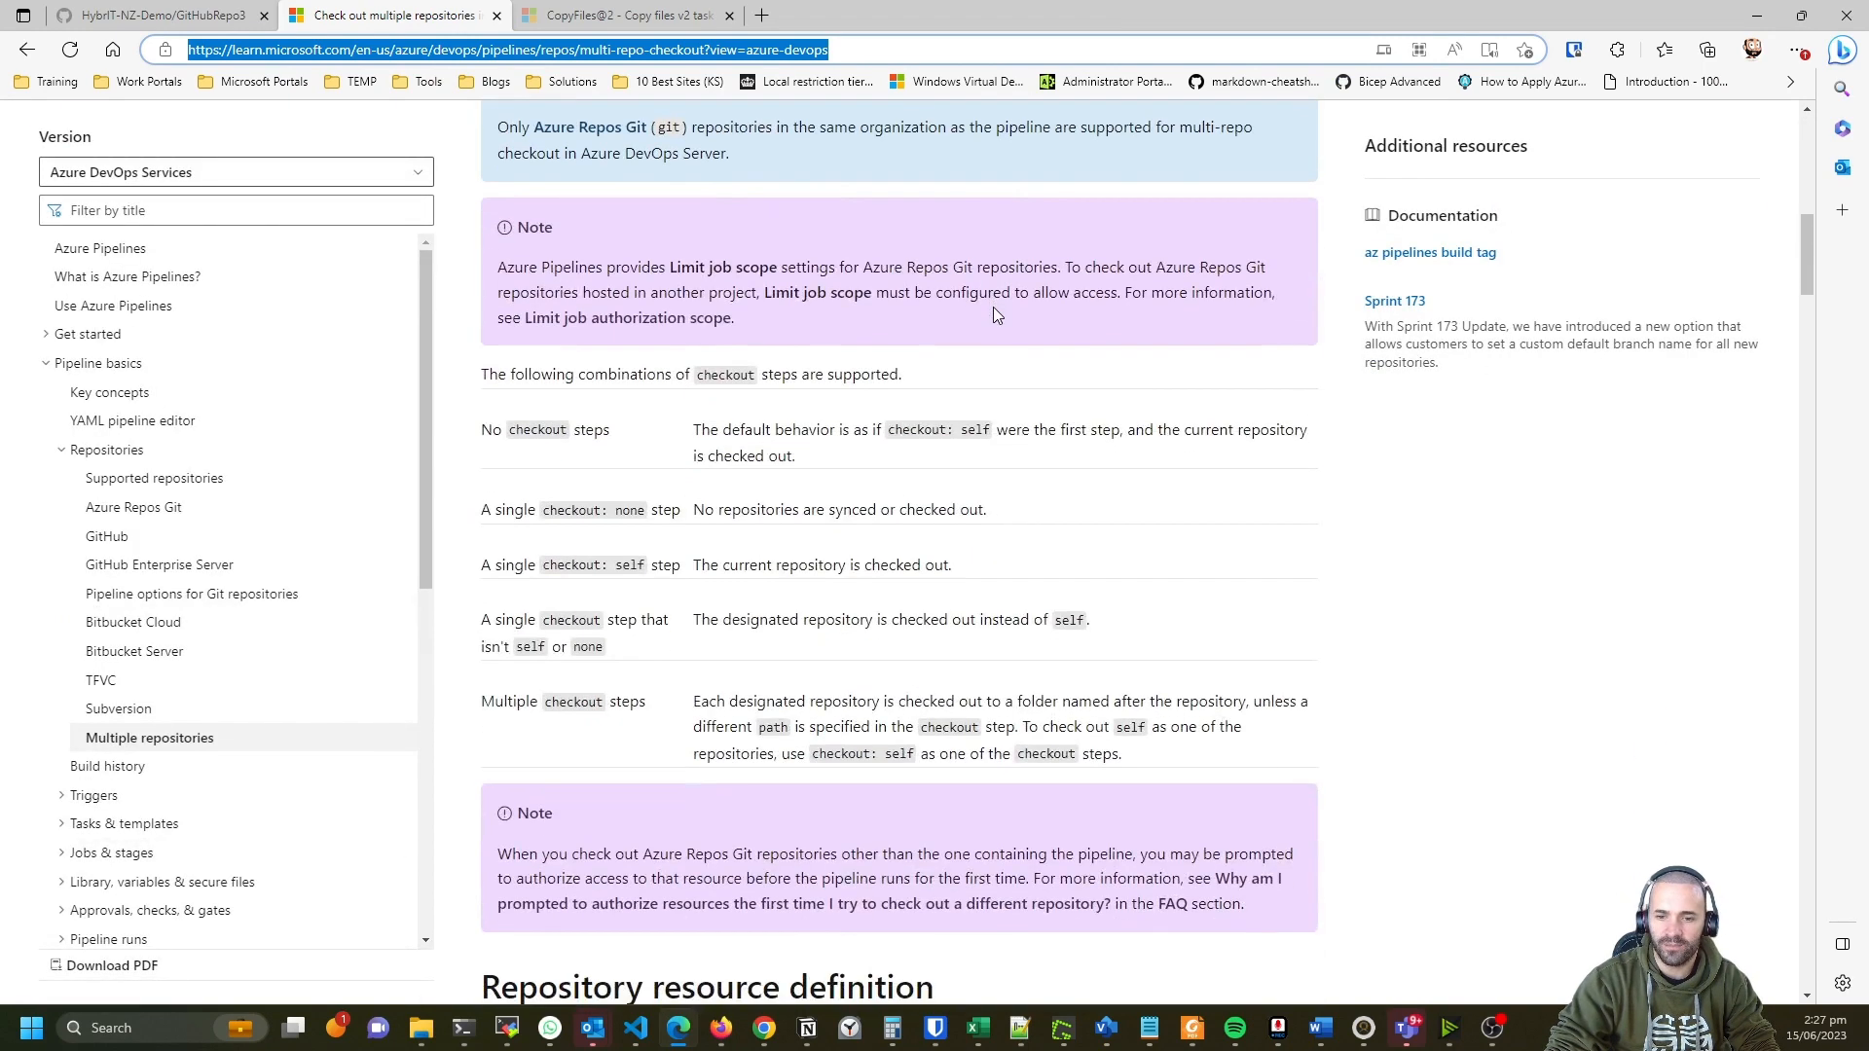
pyautogui.scroll(-6, 993, 314)
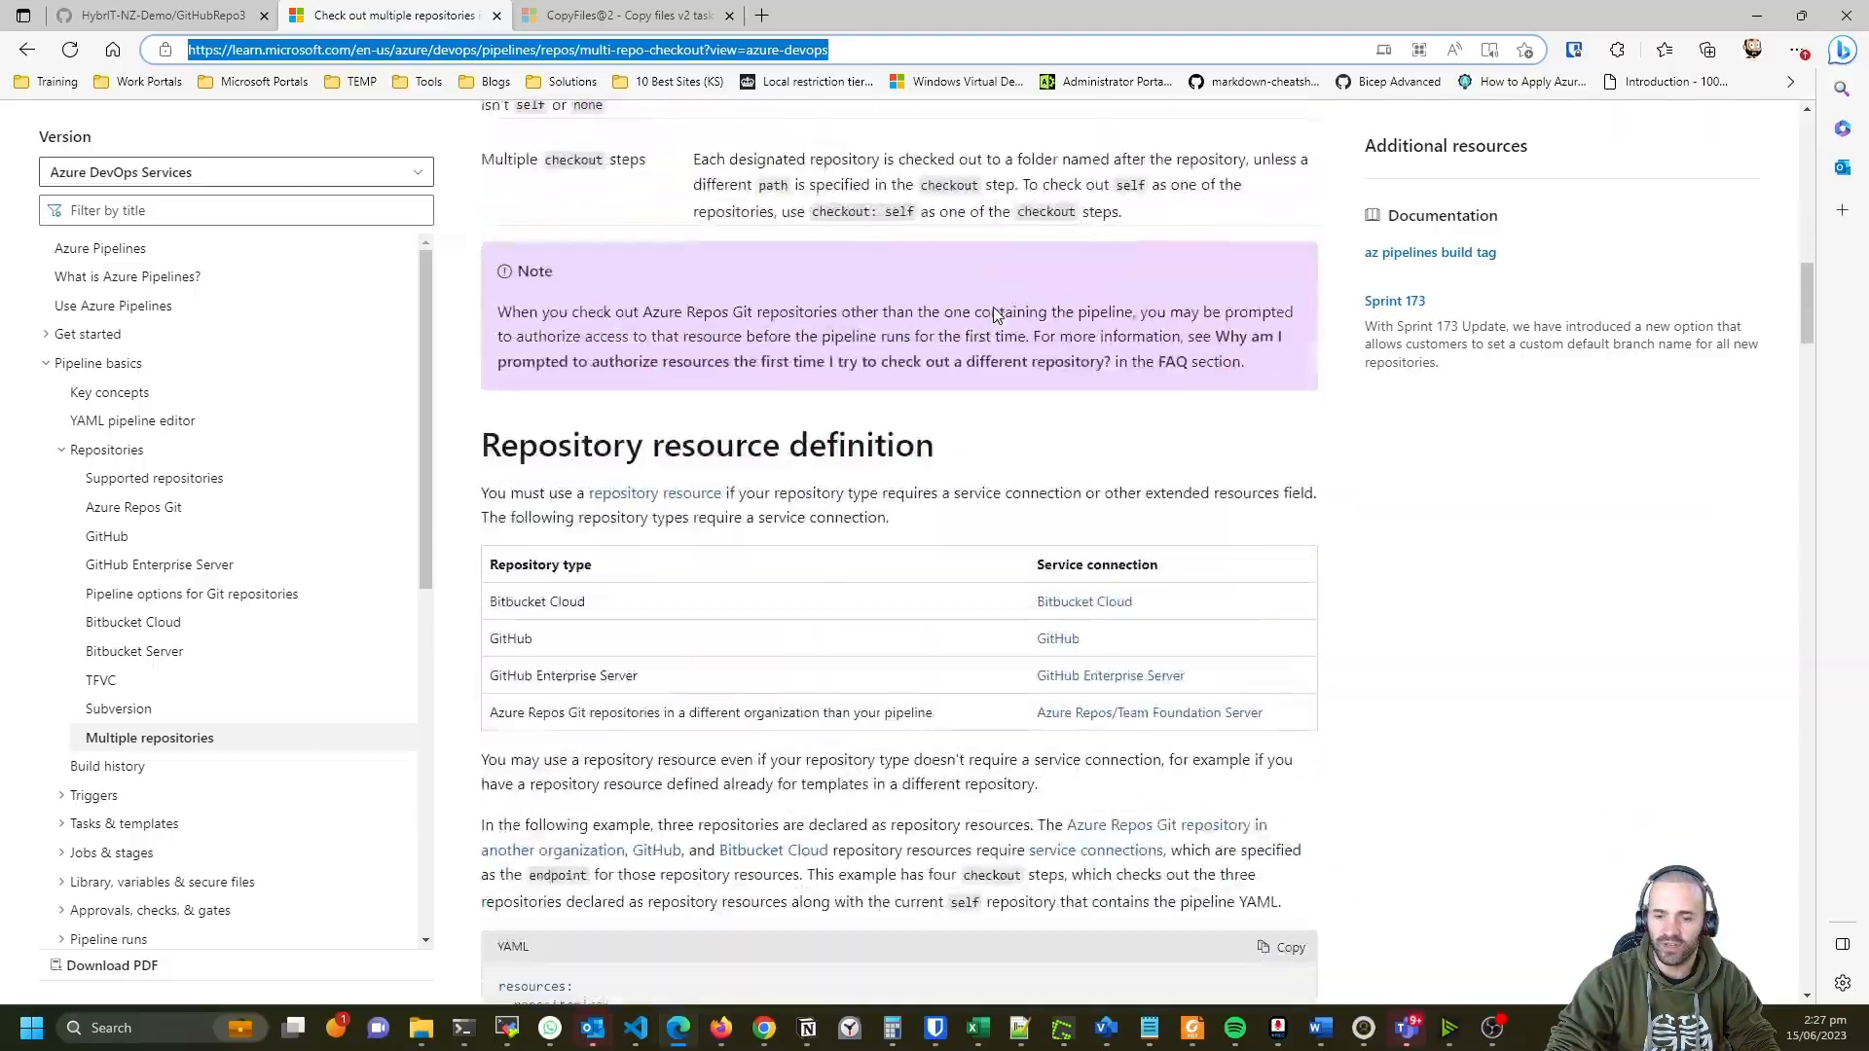
# Read the CopyFiles@2 reference for its syntax and inputs, highlighting what the ** pattern copies.
pyautogui.hotkey('ctrl', 'Tab')
pyautogui.scroll(-3, 1236, 121)
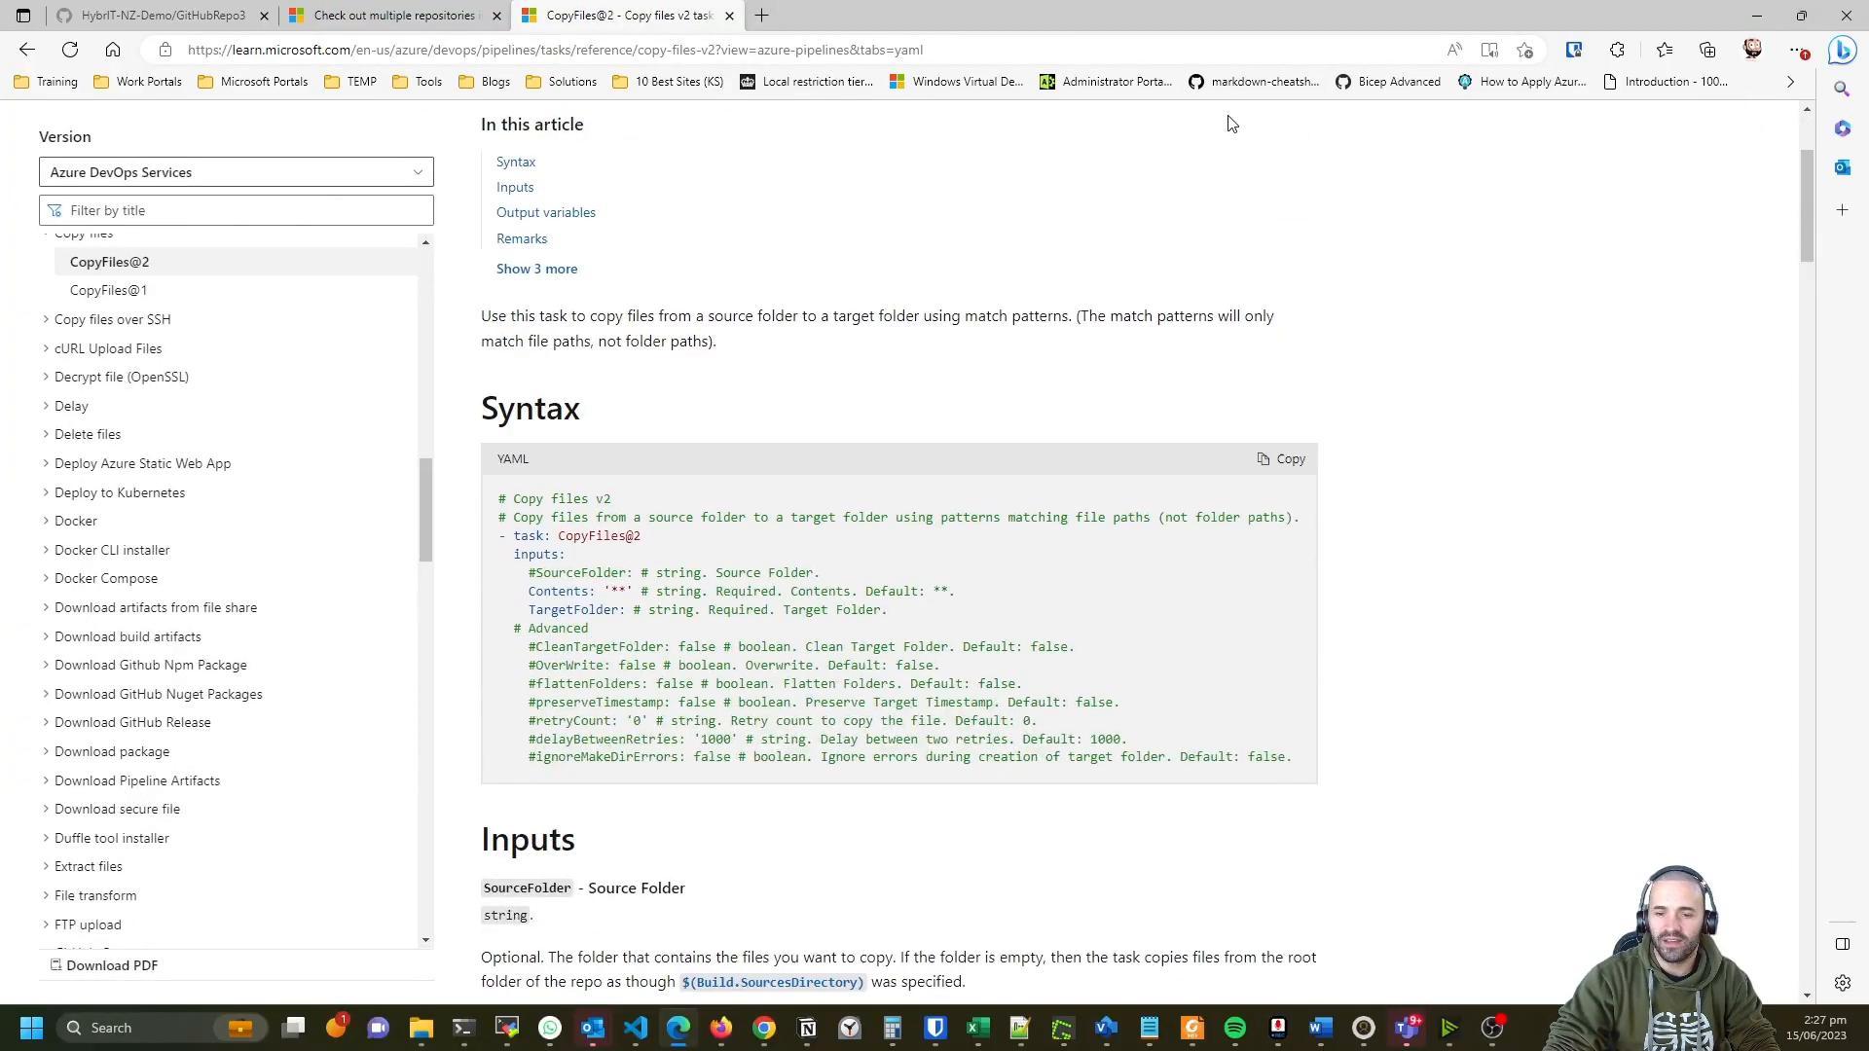
pyautogui.scroll(-3, 1231, 123)
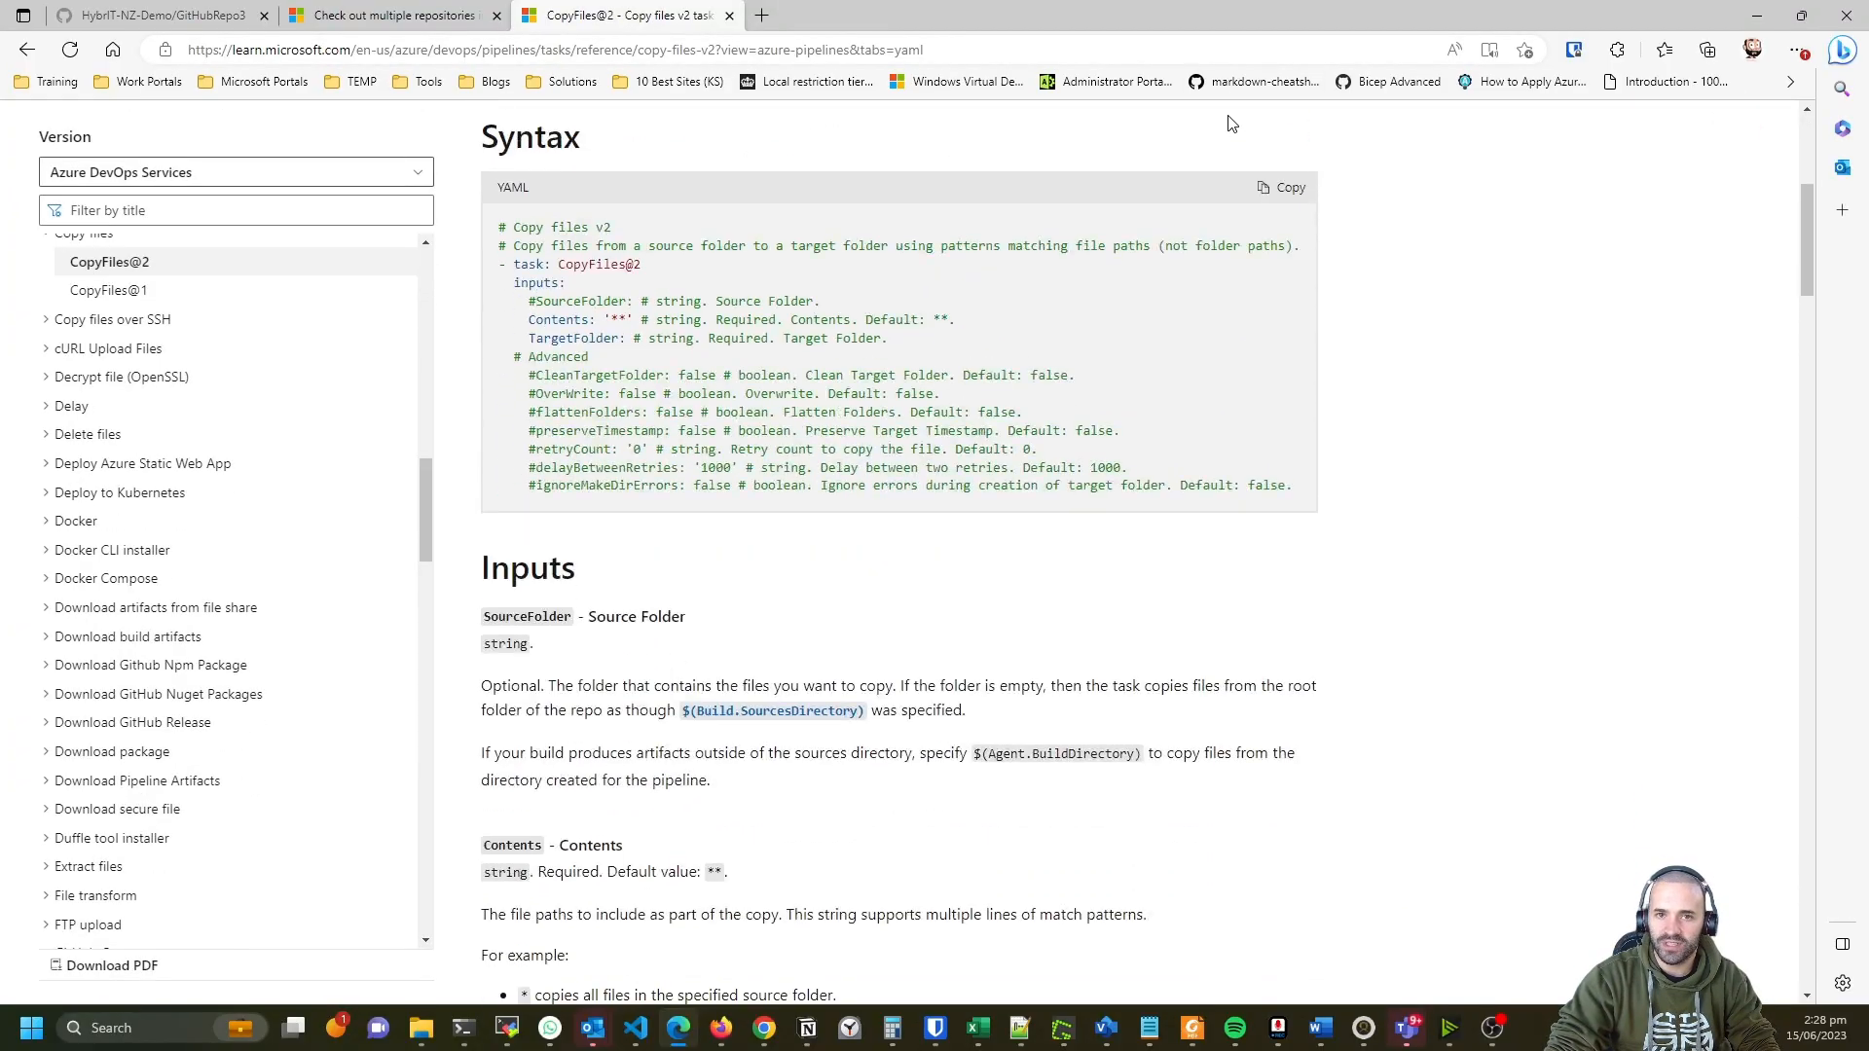
pyautogui.scroll(-5, 1231, 117)
pyautogui.scroll(-1, 1231, 114)
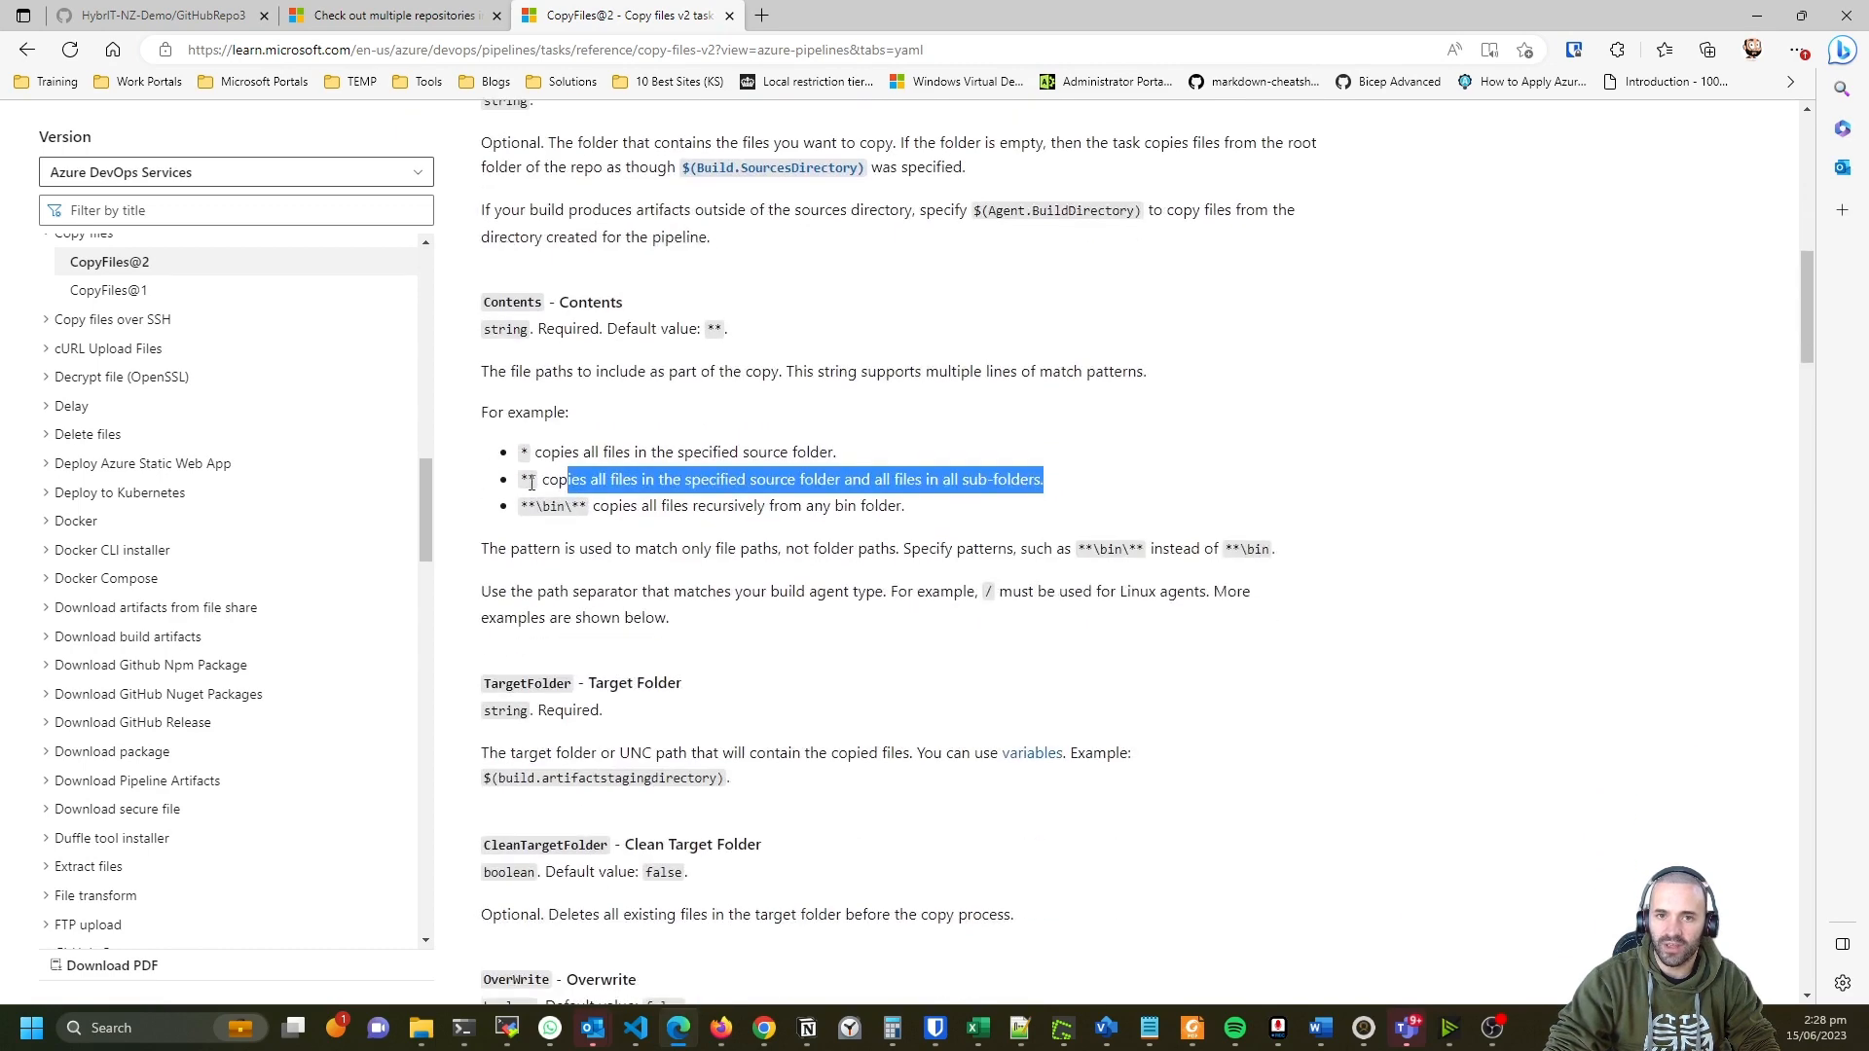
pyautogui.click(968, 501)
pyautogui.moveTo(1047, 484); pyautogui.dragTo(573, 491)
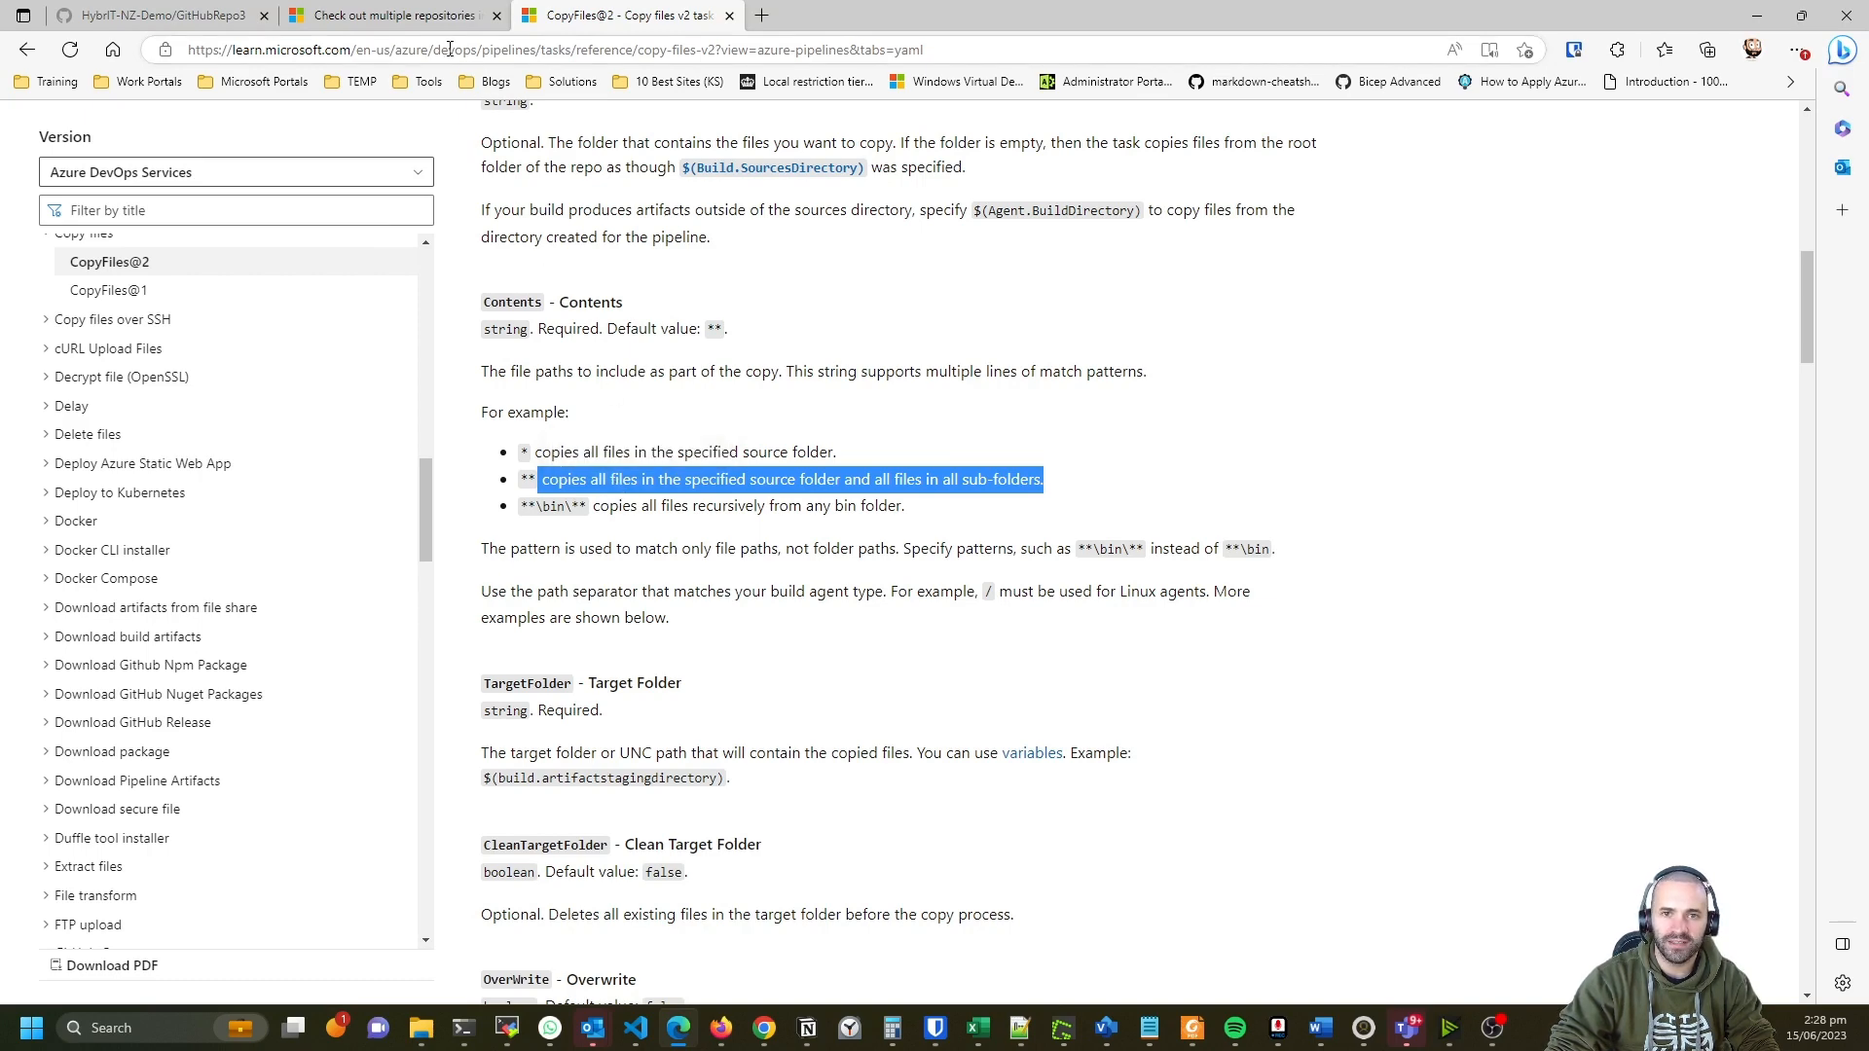
# Examine the YAML example under Repository resource definition in the multiple repositories article.
pyautogui.click(424, 24)
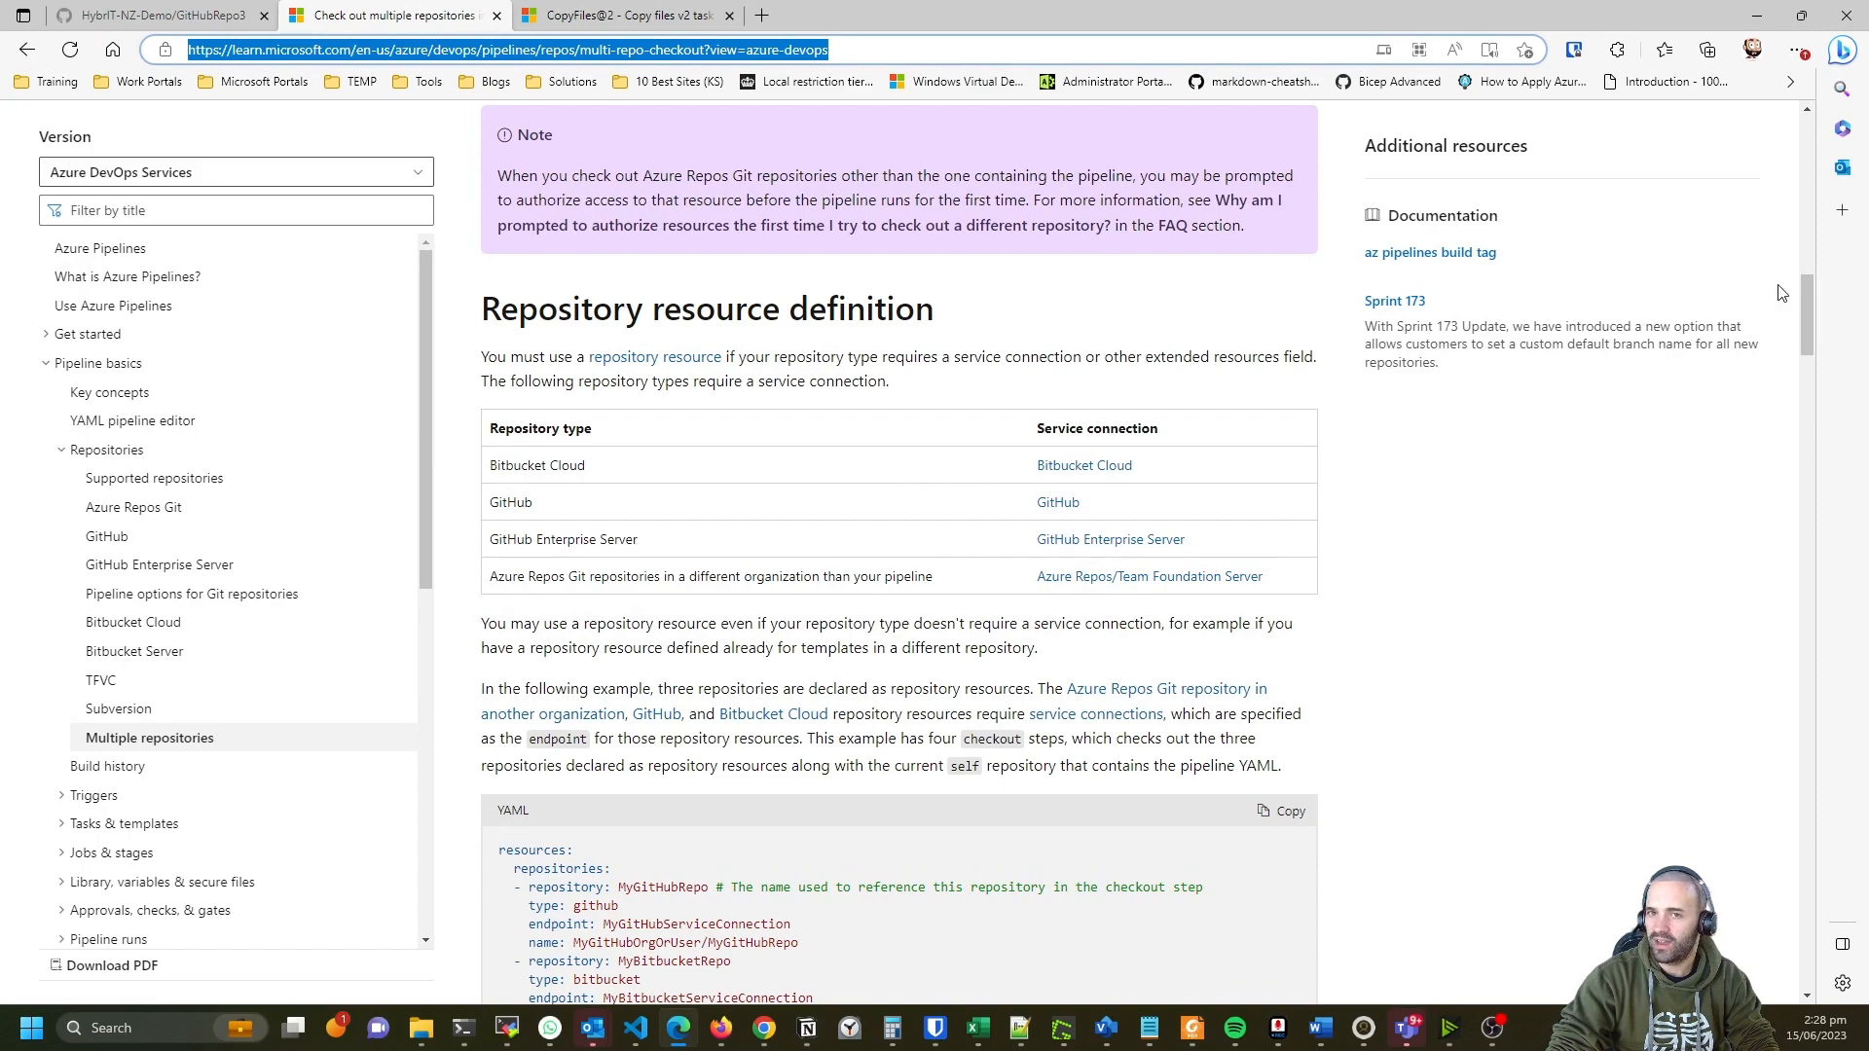
pyautogui.moveTo(1808, 306)
pyautogui.mouseDown()
pyautogui.moveTo(1783, 153)
pyautogui.moveTo(1810, 335)
pyautogui.mouseUp()
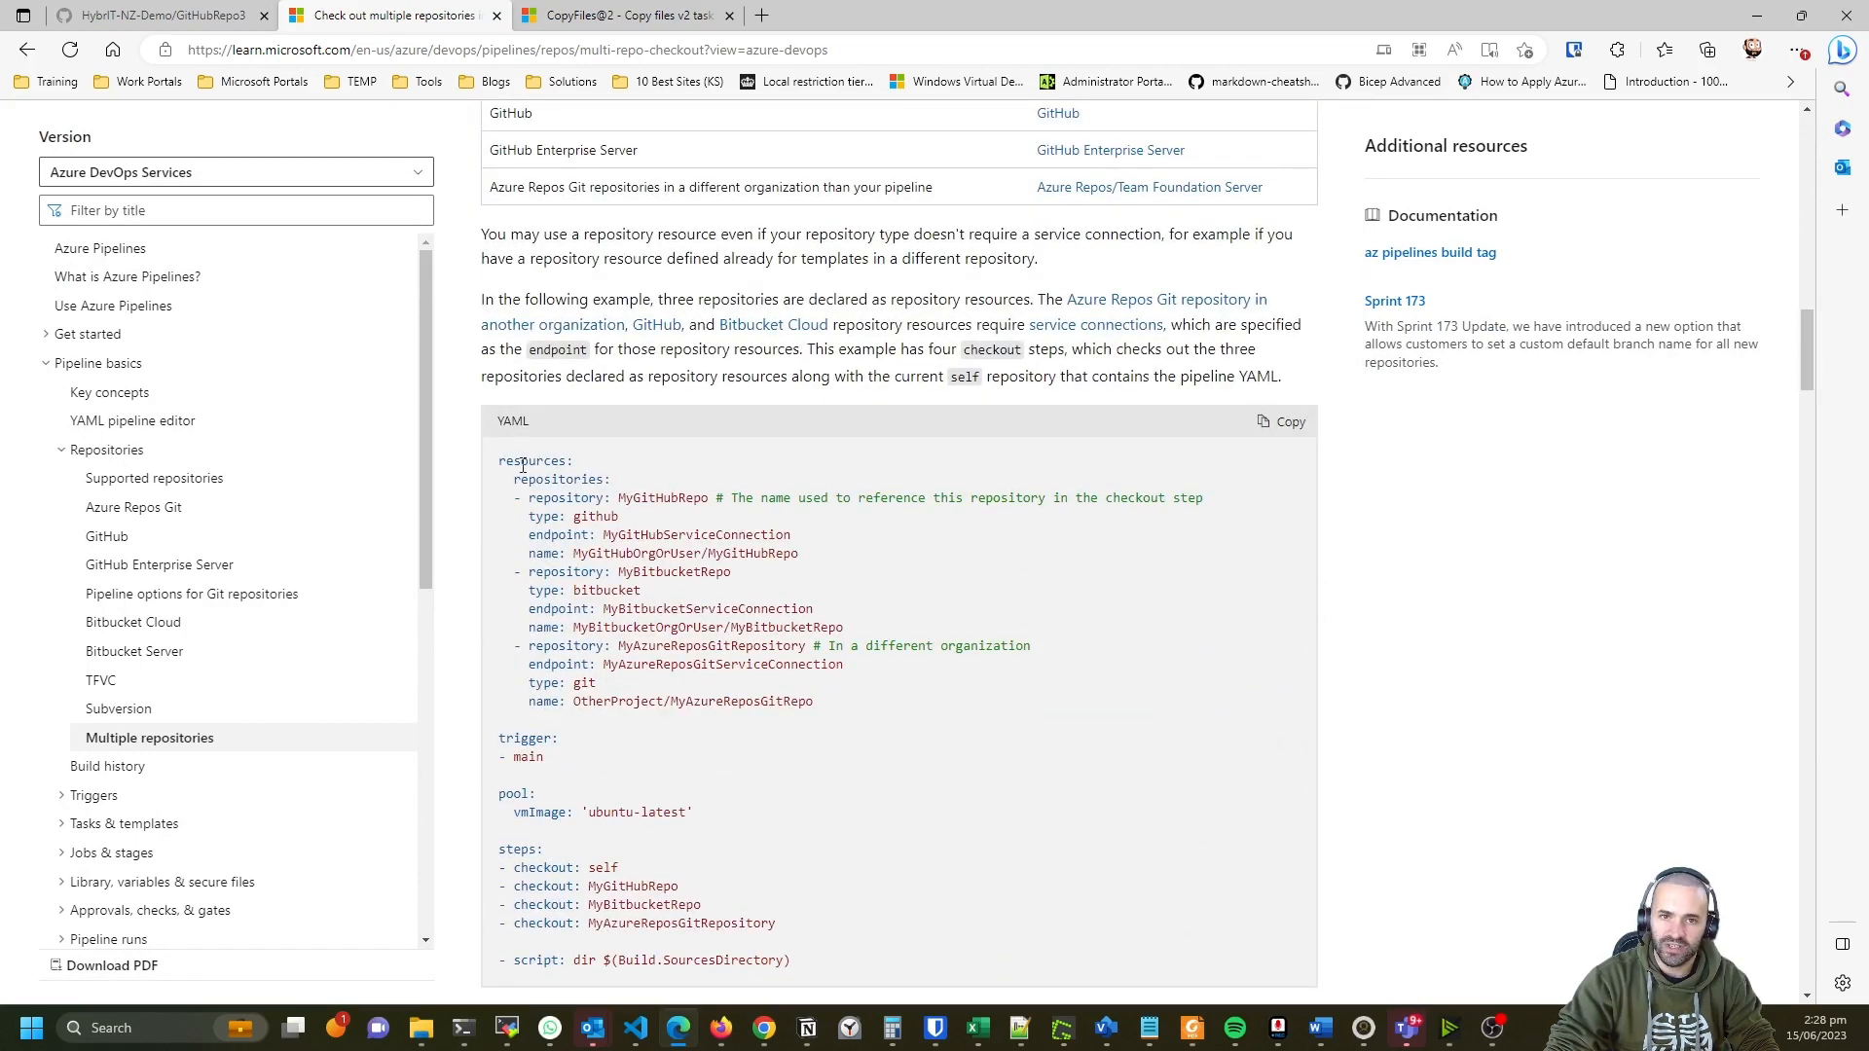
pyautogui.moveTo(501, 464)
pyautogui.mouseDown()
pyautogui.moveTo(620, 479)
pyautogui.moveTo(652, 517)
pyautogui.moveTo(497, 470)
pyautogui.mouseUp()
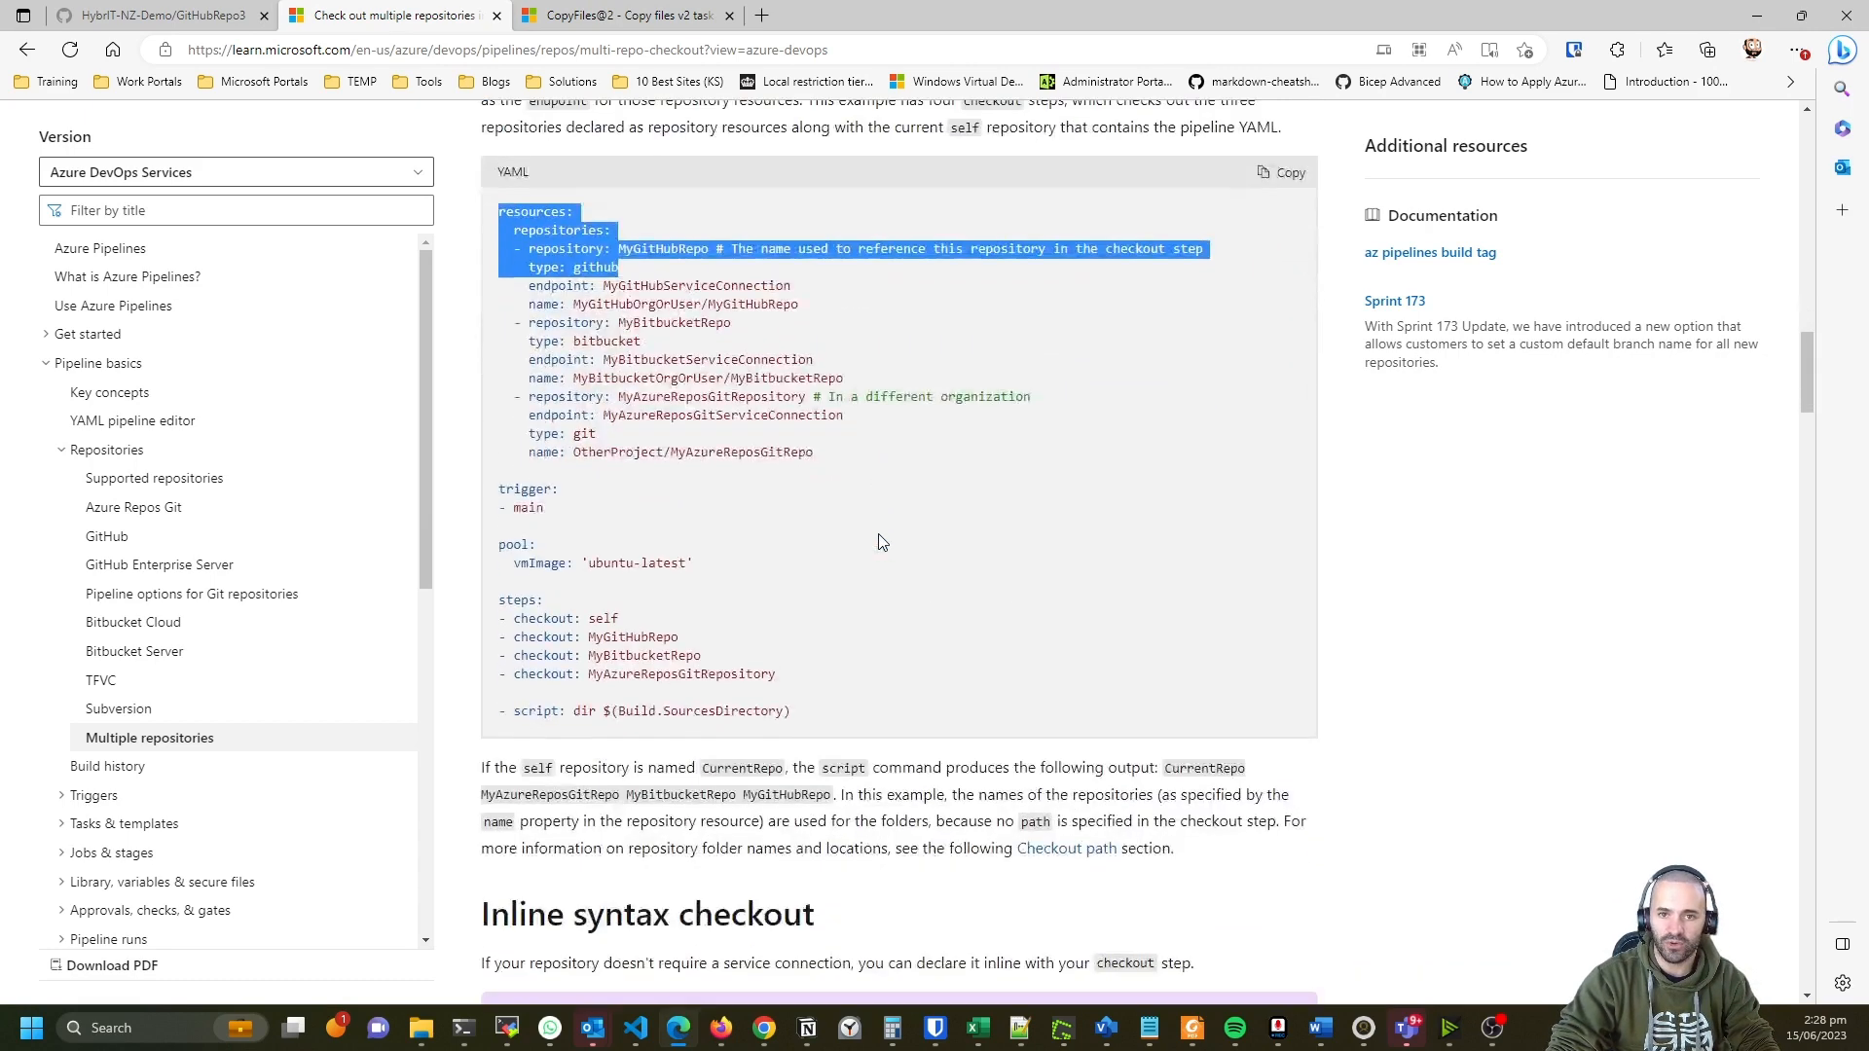
pyautogui.scroll(-8, 876, 535)
pyautogui.moveTo(1197, 672); pyautogui.dragTo(569, 621)
# Switch back to Azure DevOps in Firefox and review the external GitHub repository resource in the pipeline YAML.
pyautogui.hotkey('alt', 'Tab')
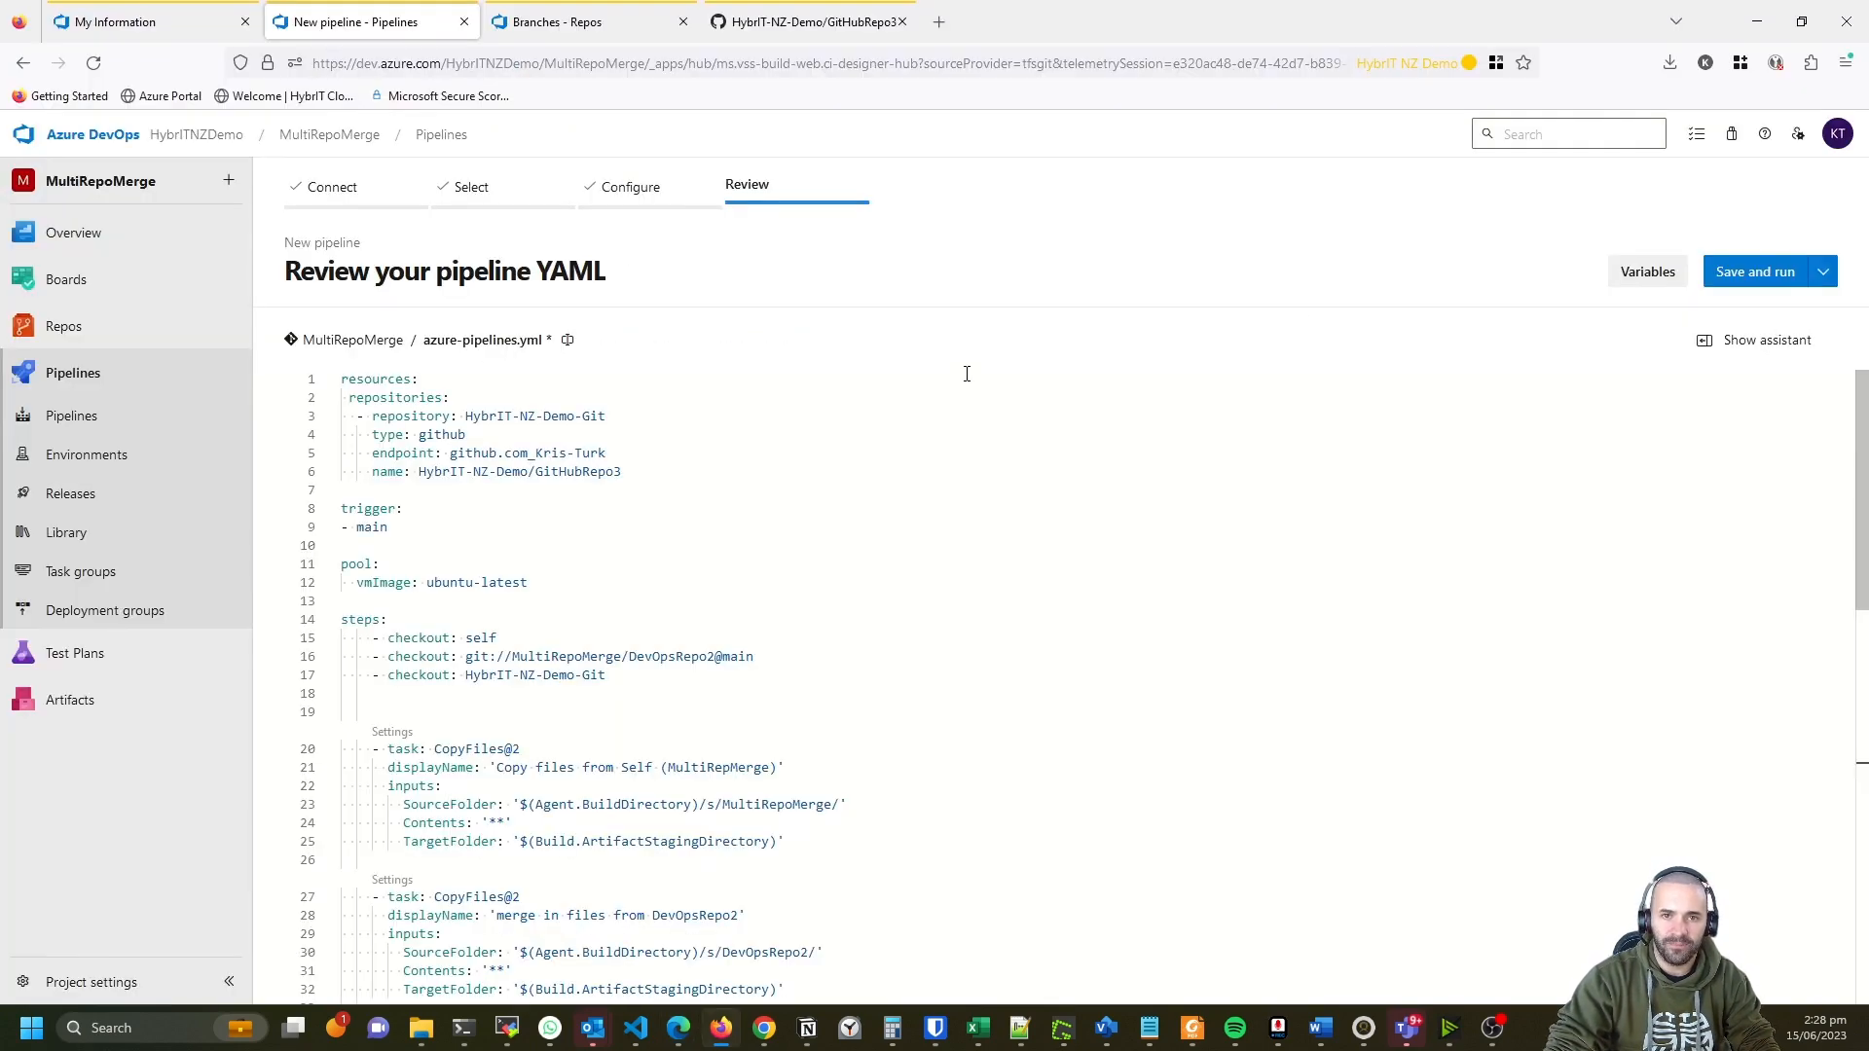
pyautogui.scroll(-1, 964, 378)
pyautogui.scroll(1, 951, 363)
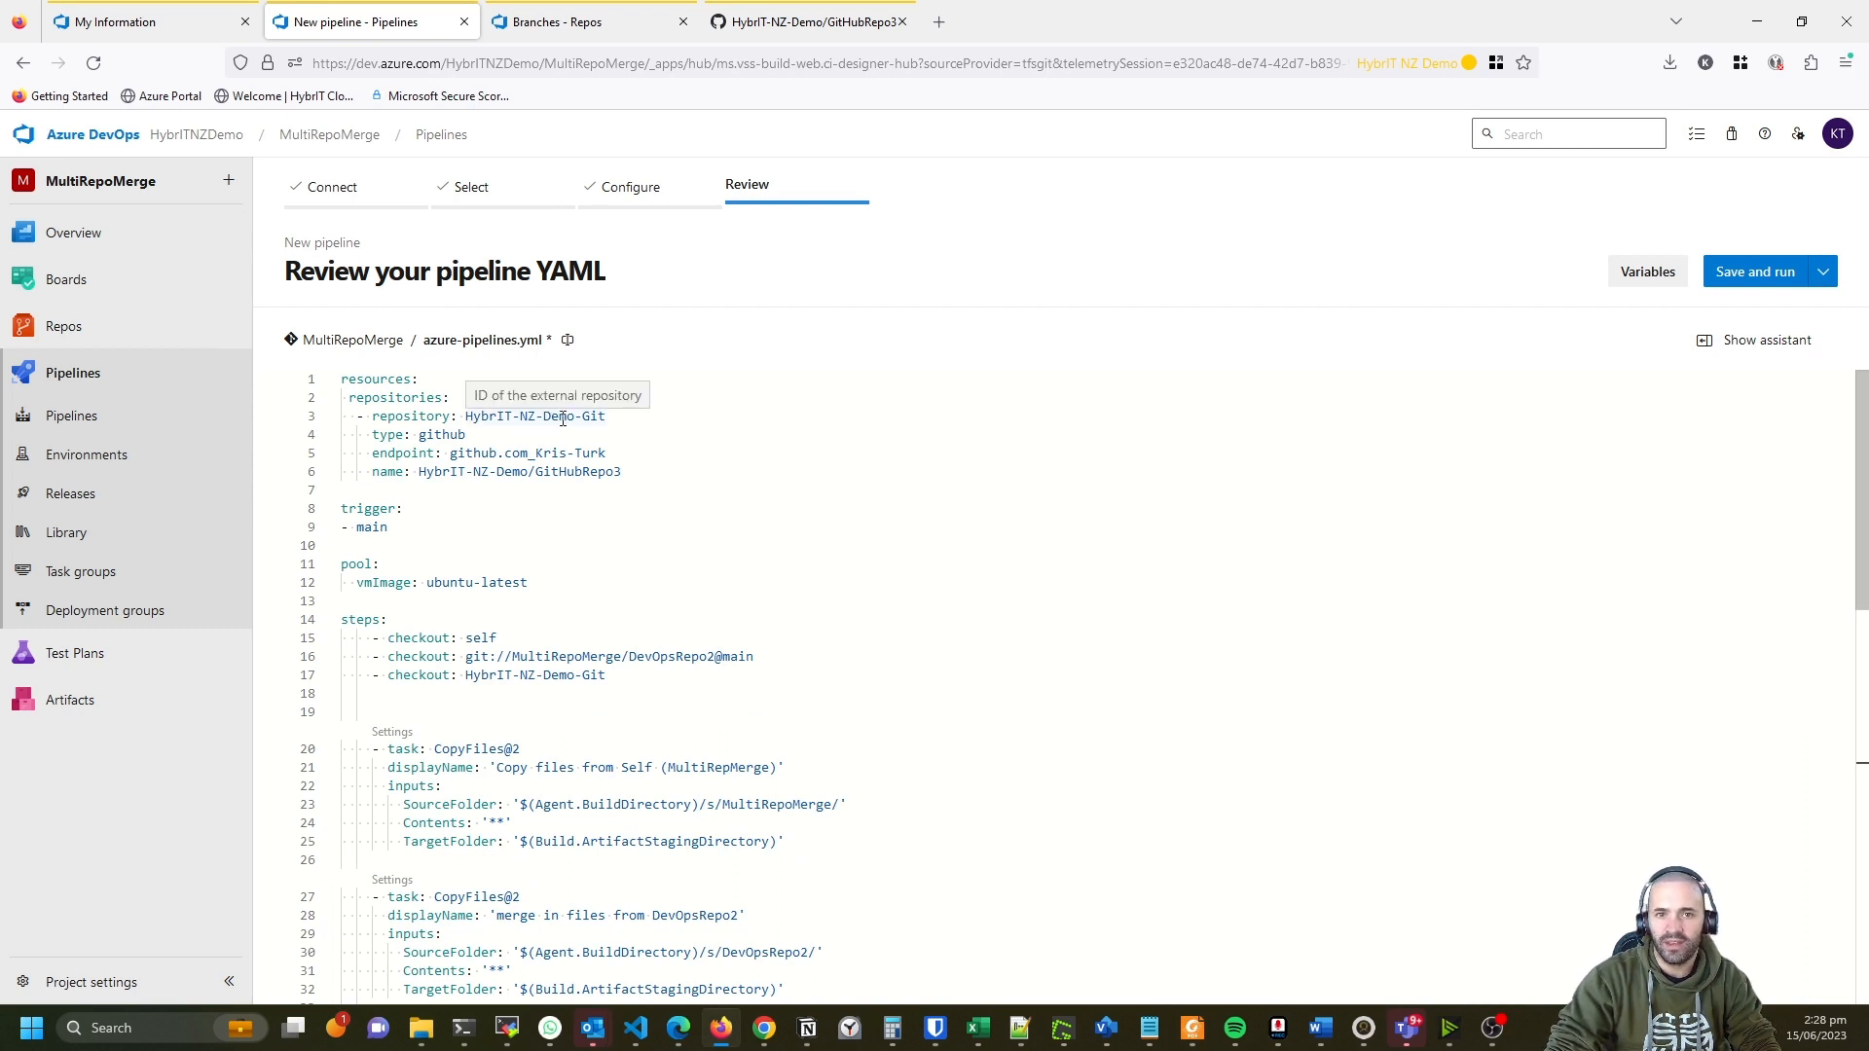
# Check the GitHubRepo3 page on GitHub, and highlight the repository ID, type and endpoint values of the GitHub resource in the pipeline YAML.
pyautogui.click(828, 27)
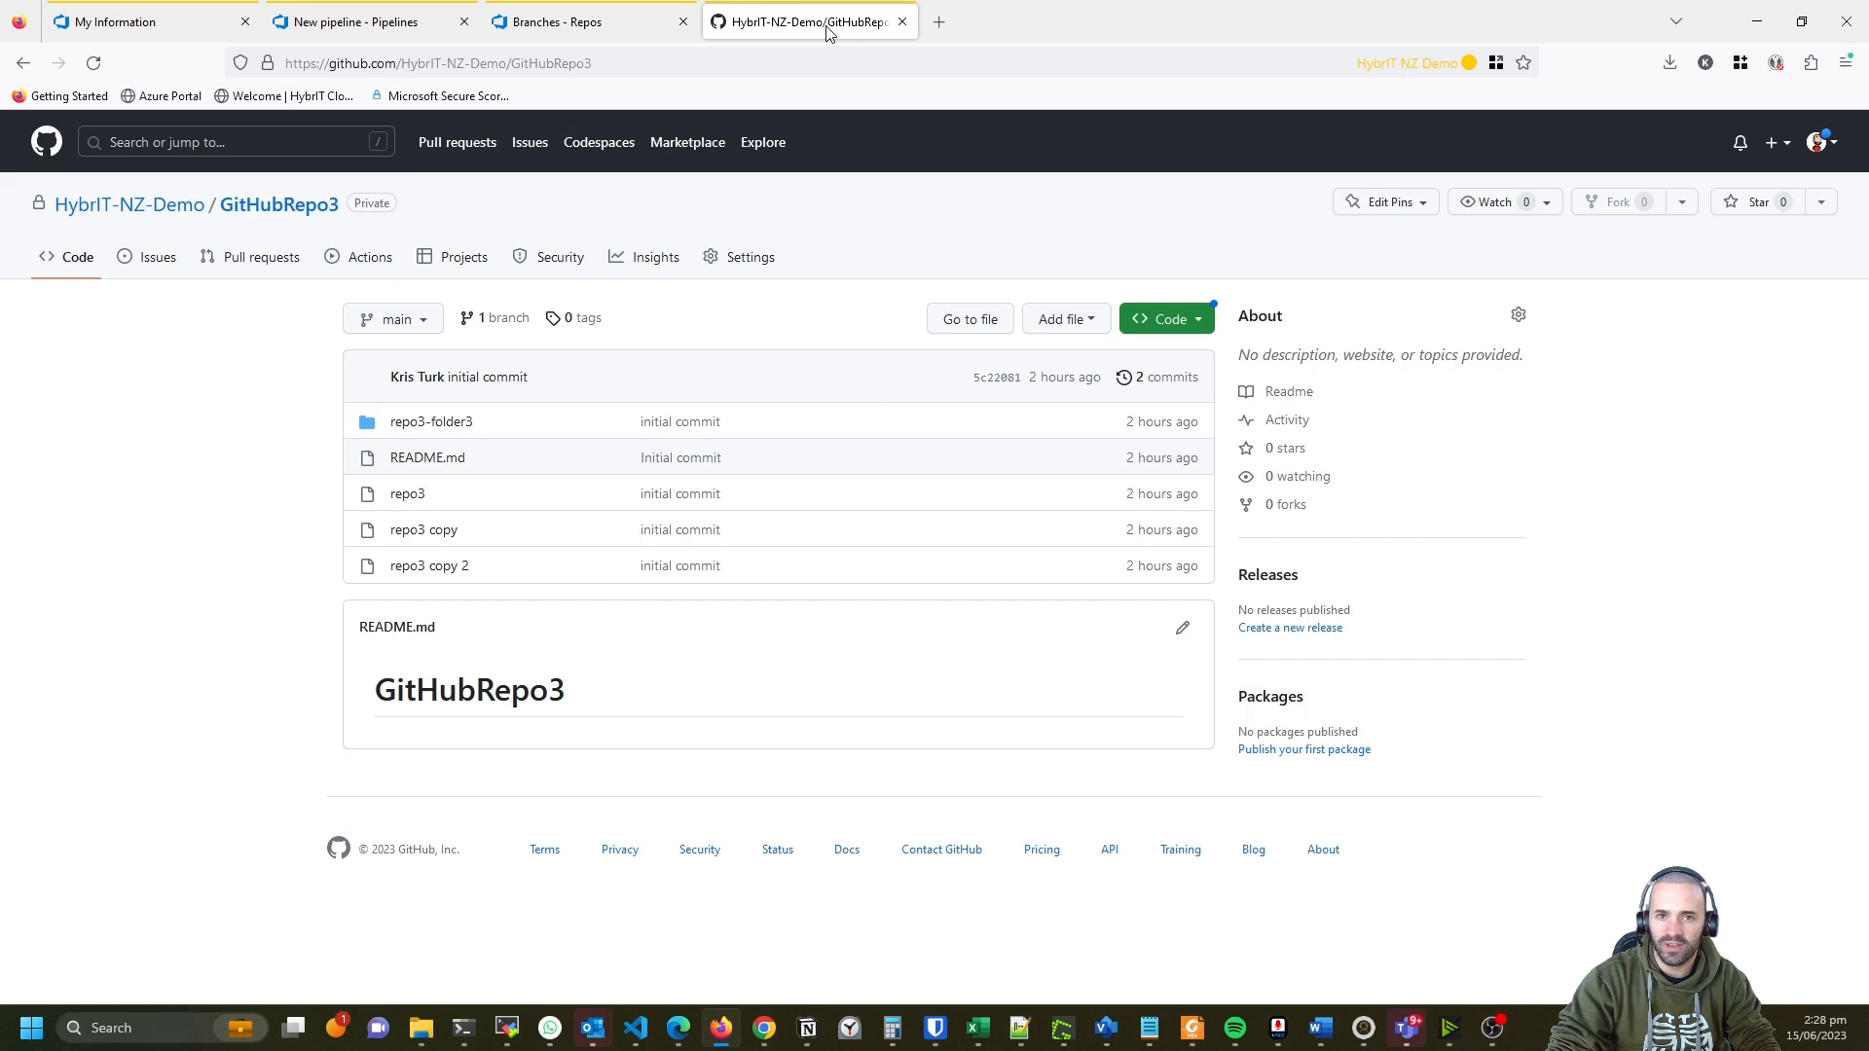
pyautogui.click(366, 29)
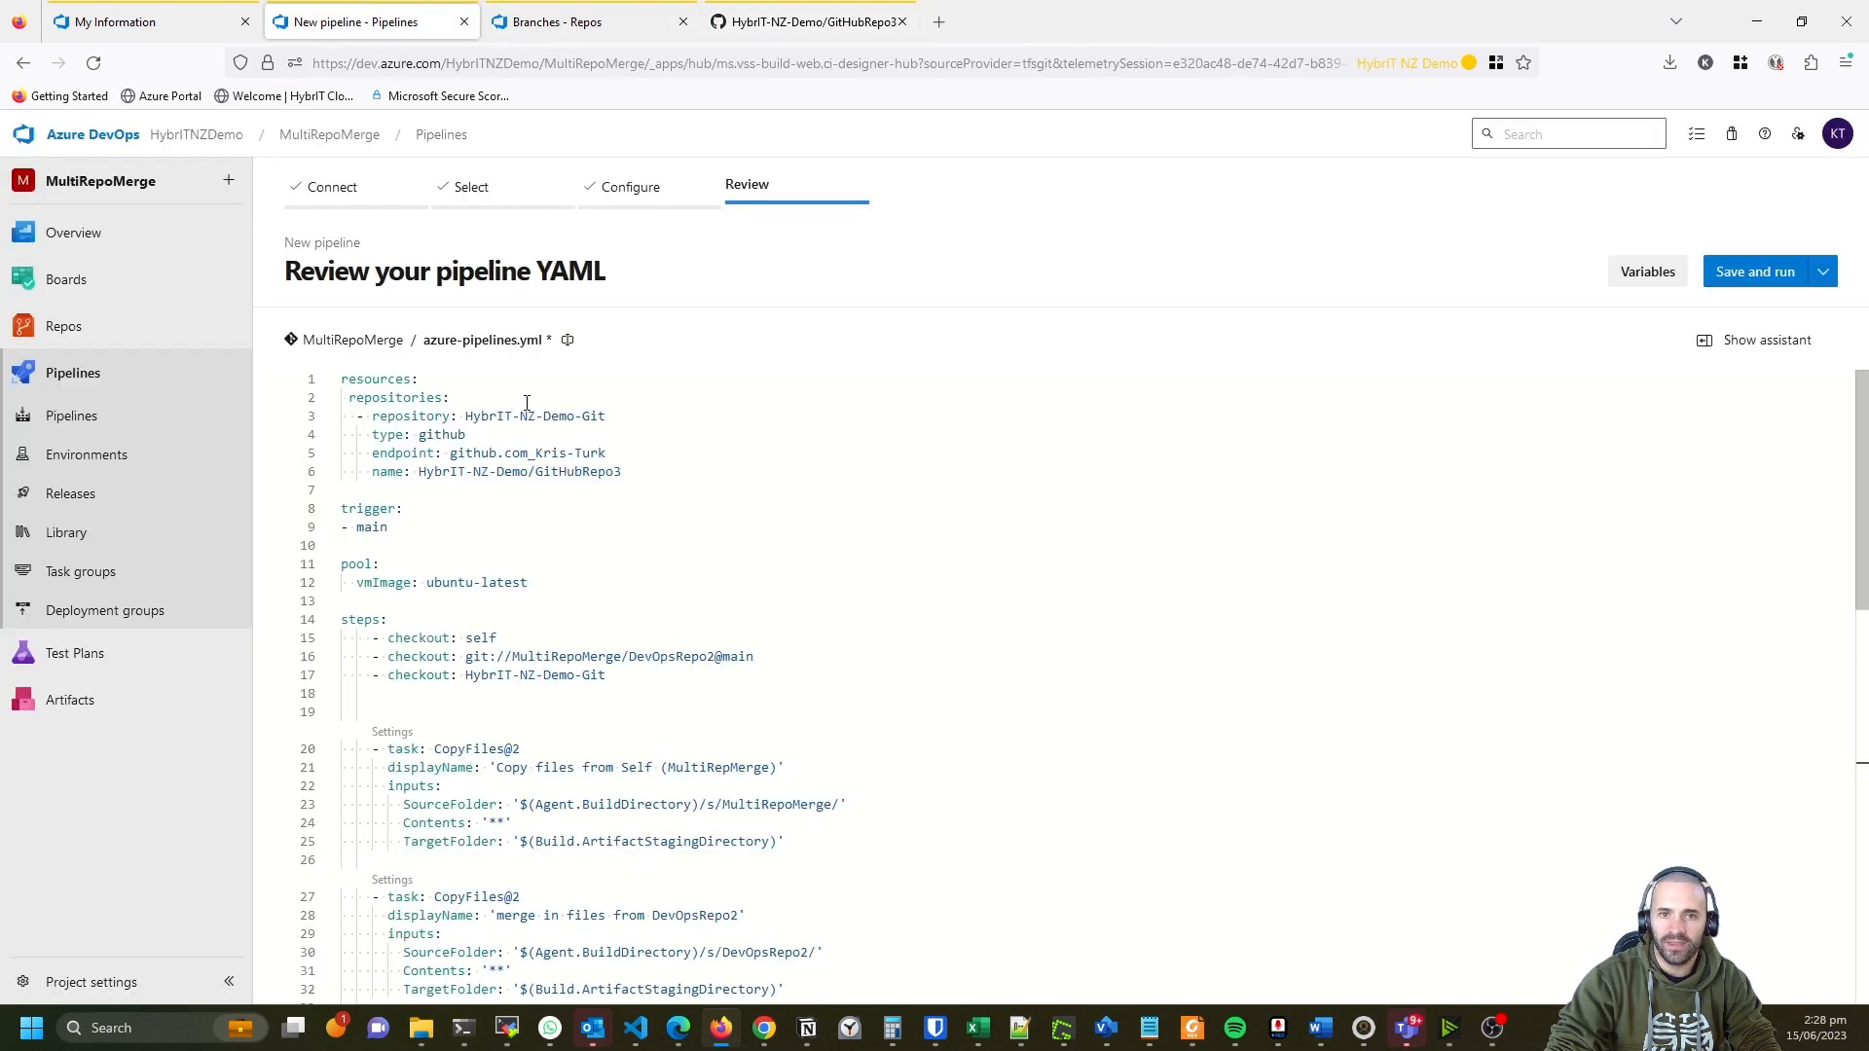
pyautogui.moveTo(610, 421); pyautogui.dragTo(464, 424)
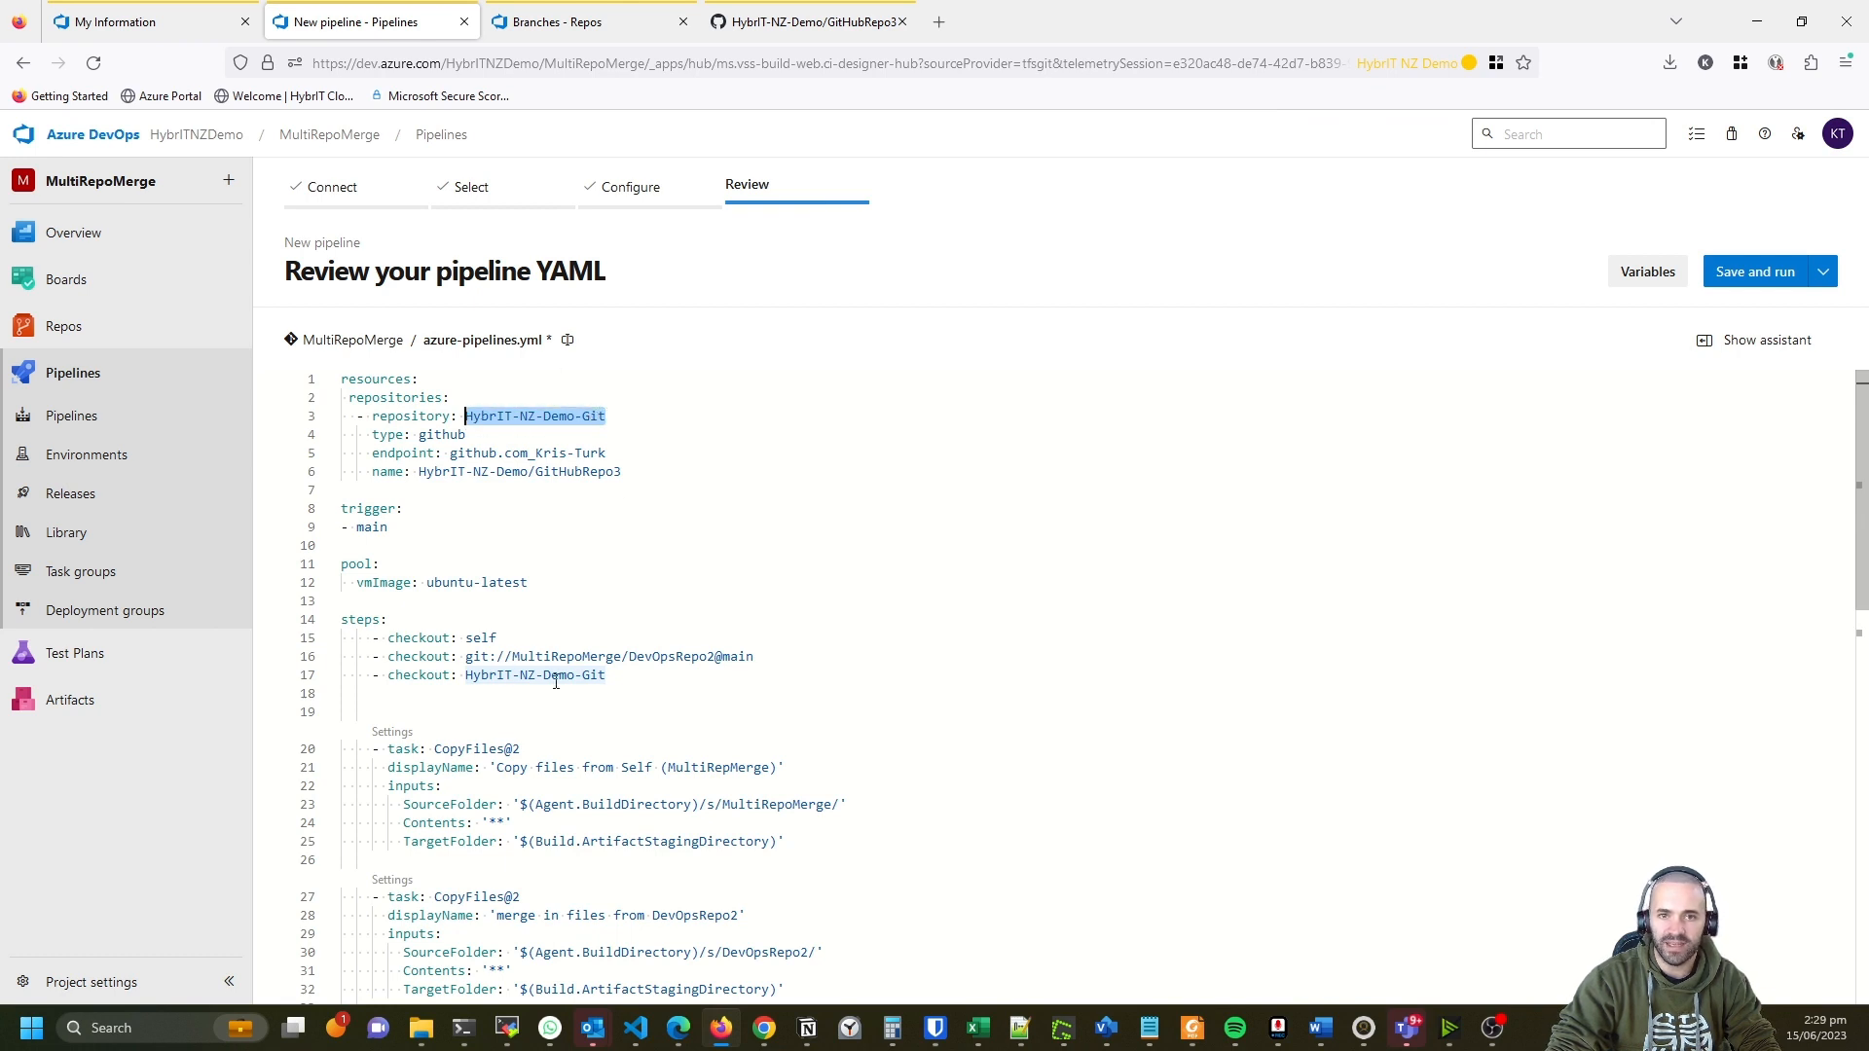
pyautogui.moveTo(500, 435); pyautogui.dragTo(421, 436)
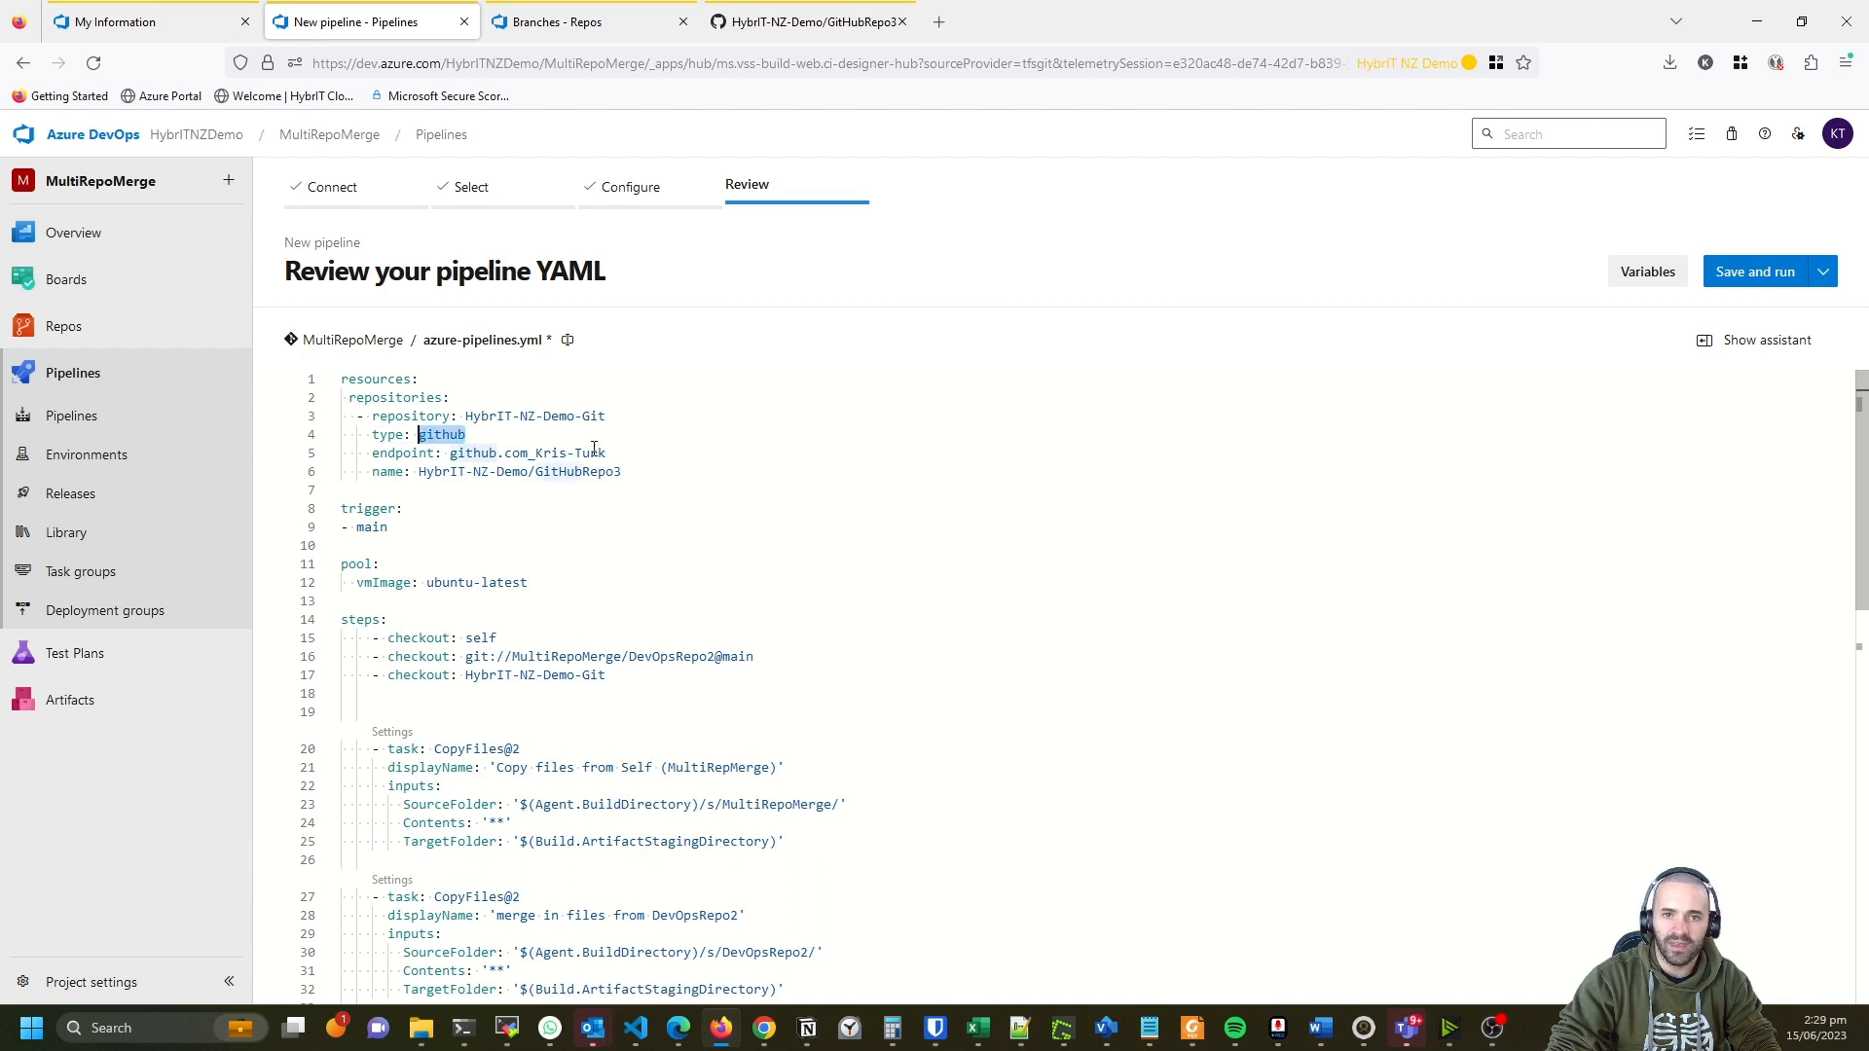
pyautogui.moveTo(607, 454); pyautogui.dragTo(452, 453)
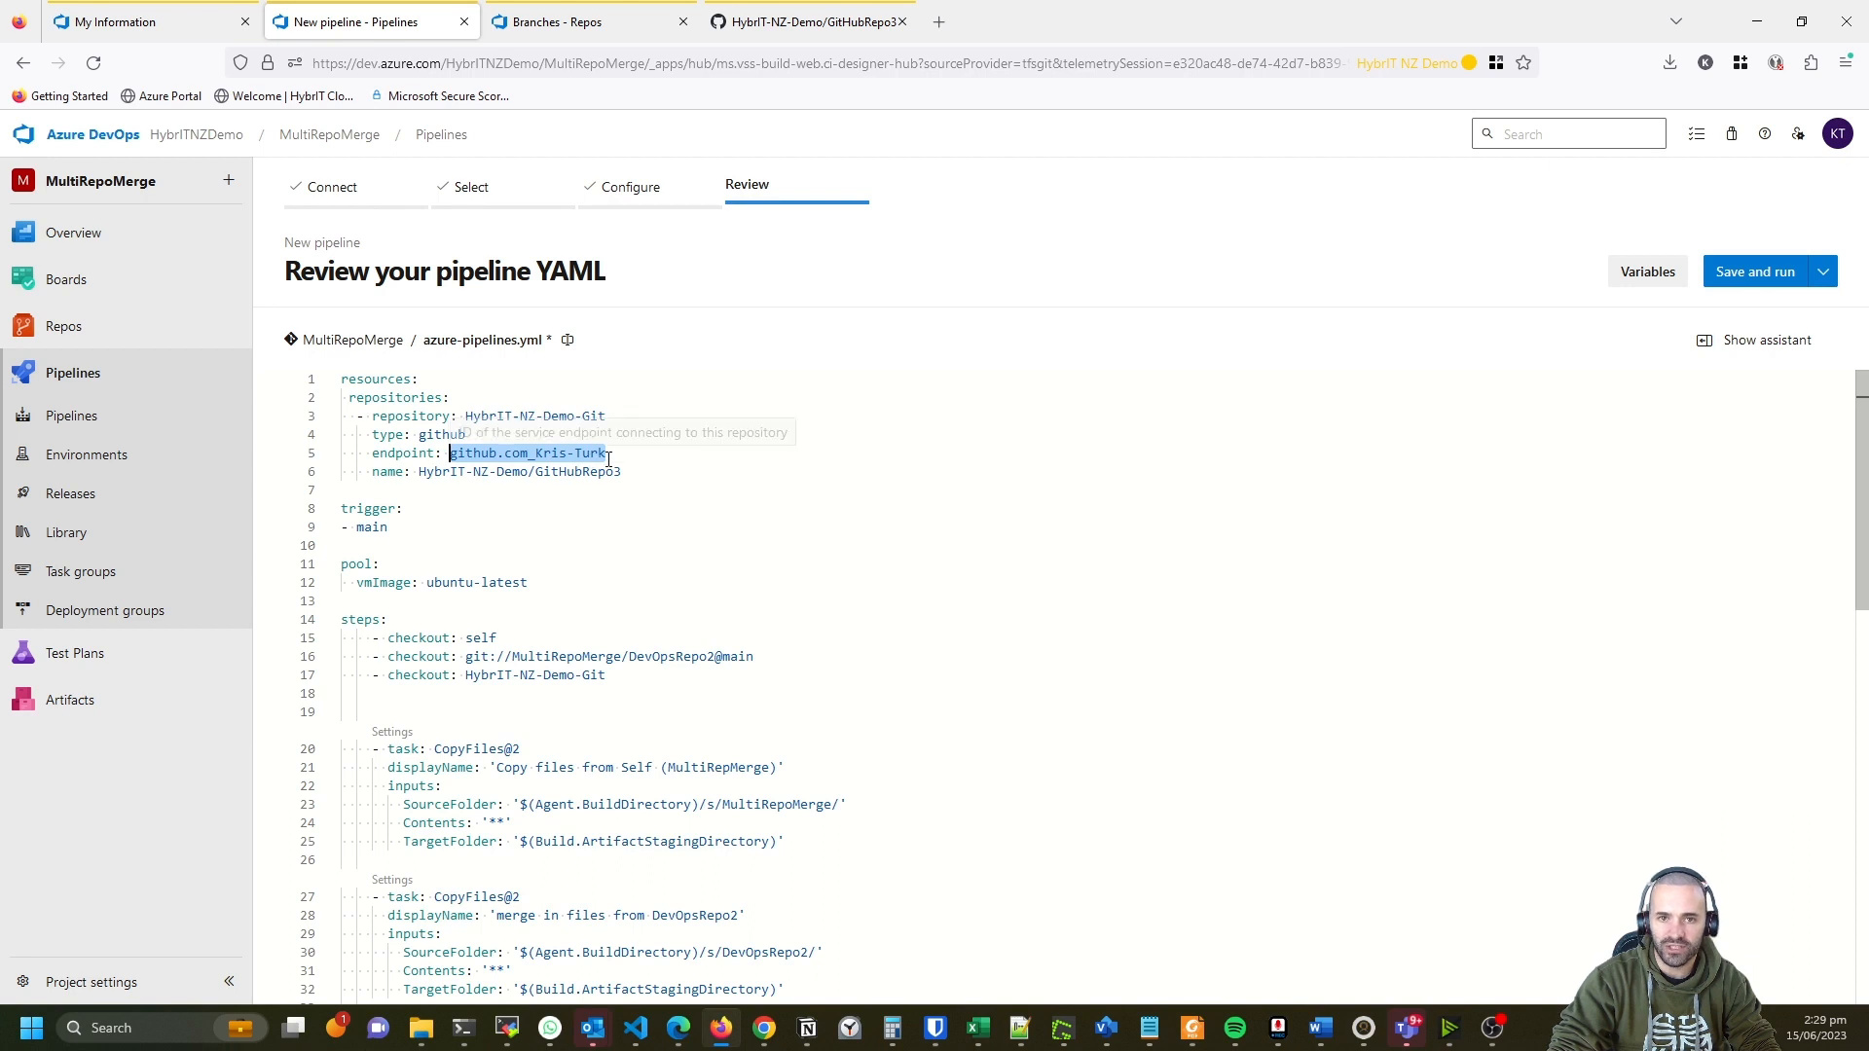
pyautogui.moveTo(606, 454); pyautogui.dragTo(445, 454)
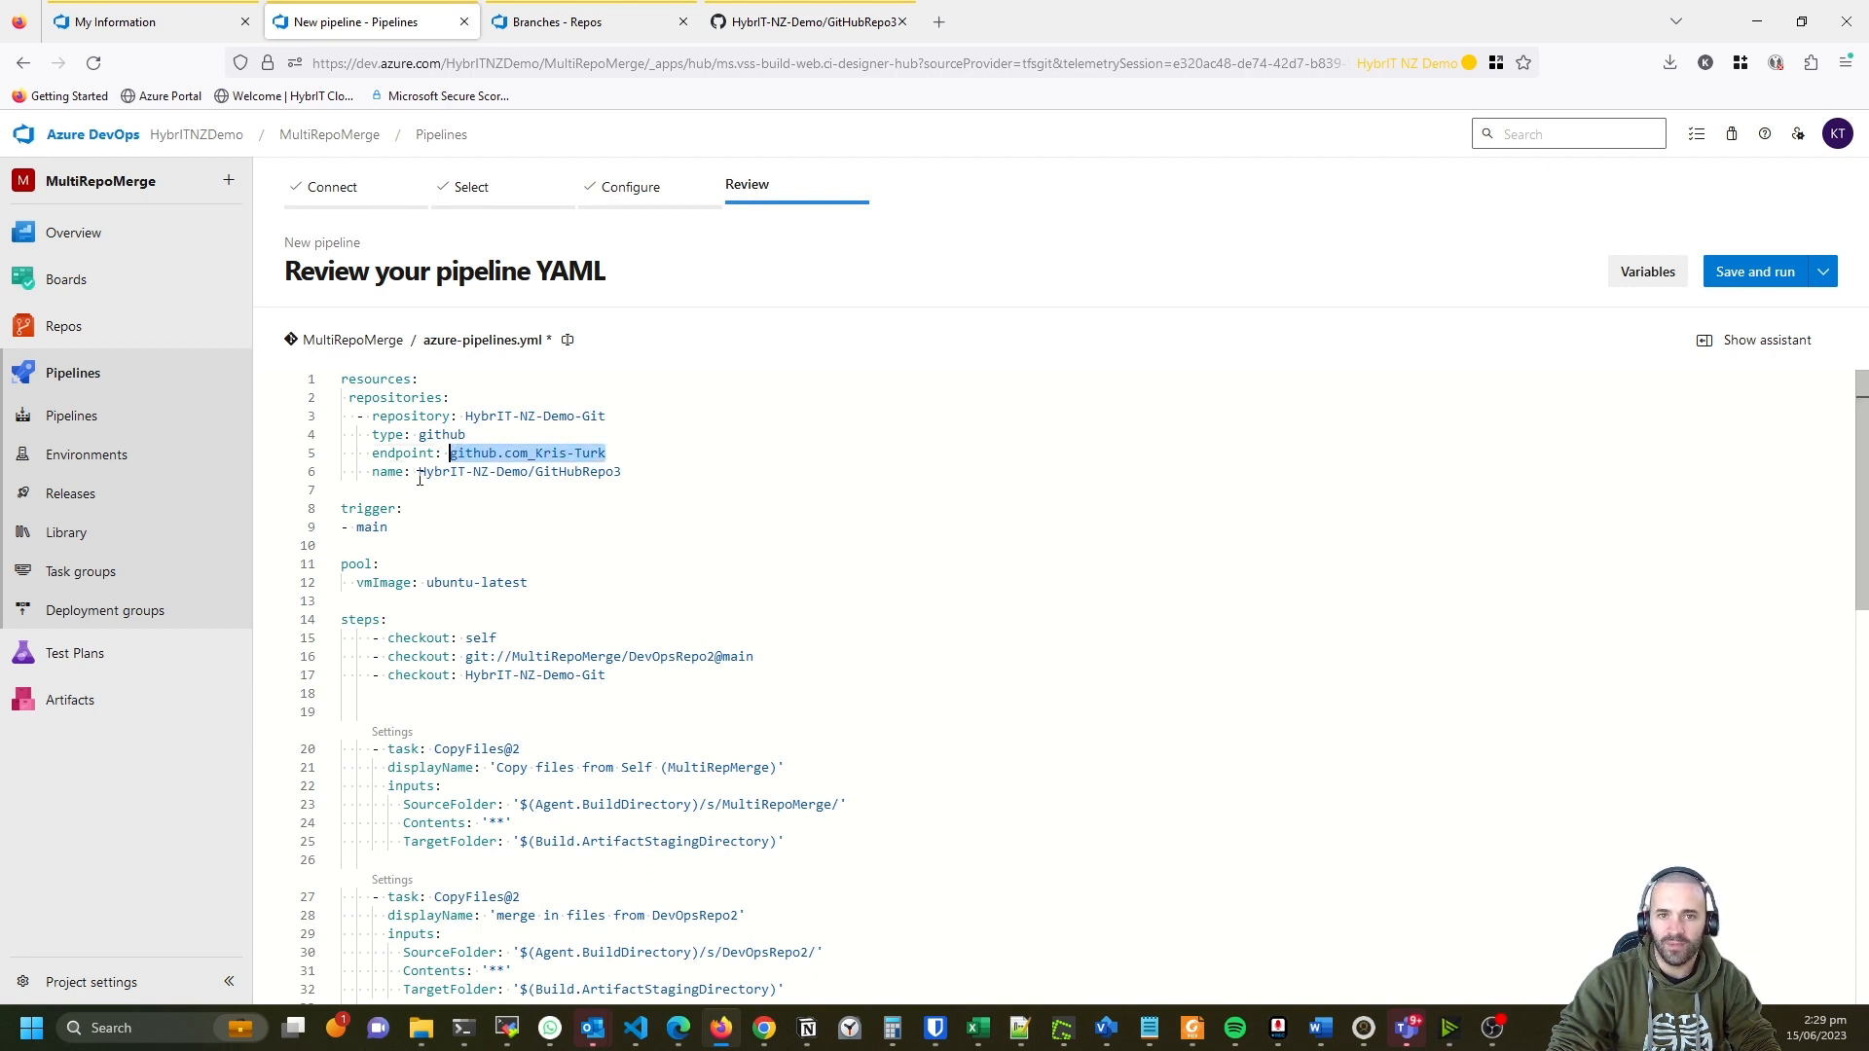
# Compare the organisation and repository parts of the resource's name value with the GitHub repository page, and return to the pipeline YAML.
pyautogui.moveTo(421, 474); pyautogui.dragTo(530, 471)
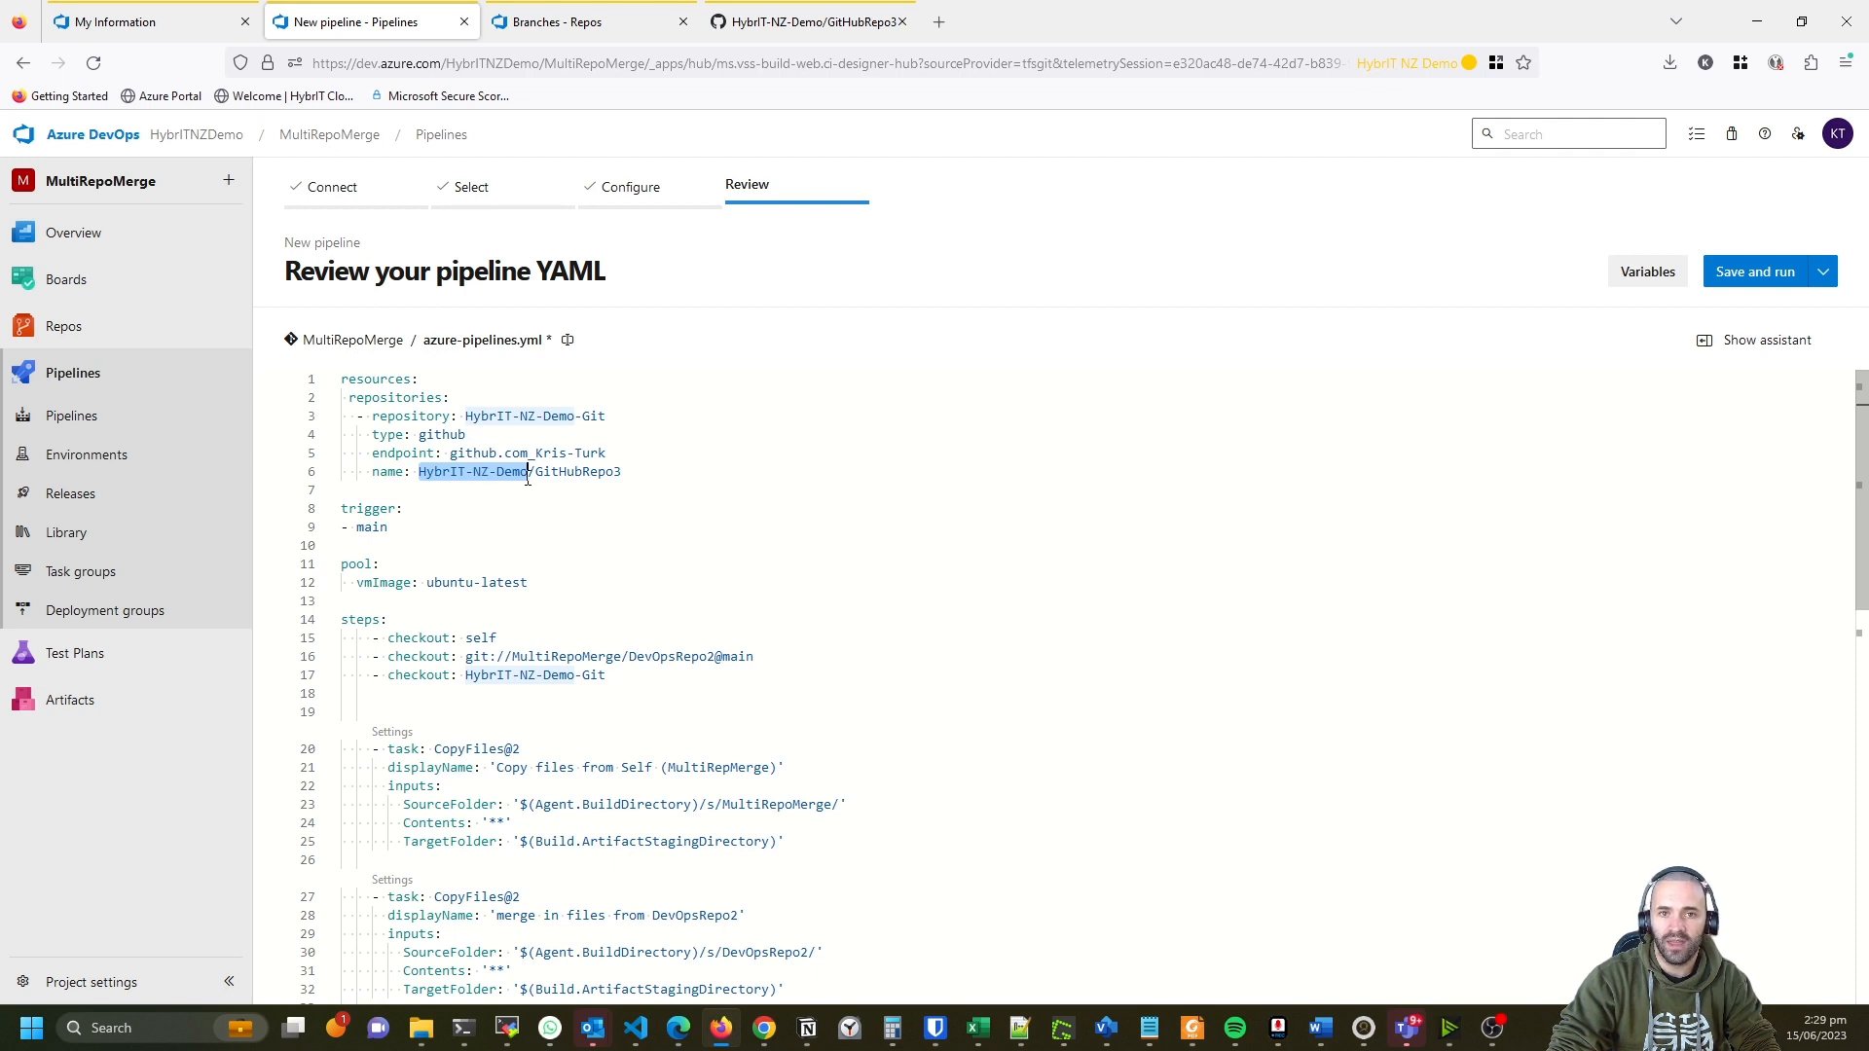
pyautogui.moveTo(536, 473); pyautogui.dragTo(633, 470)
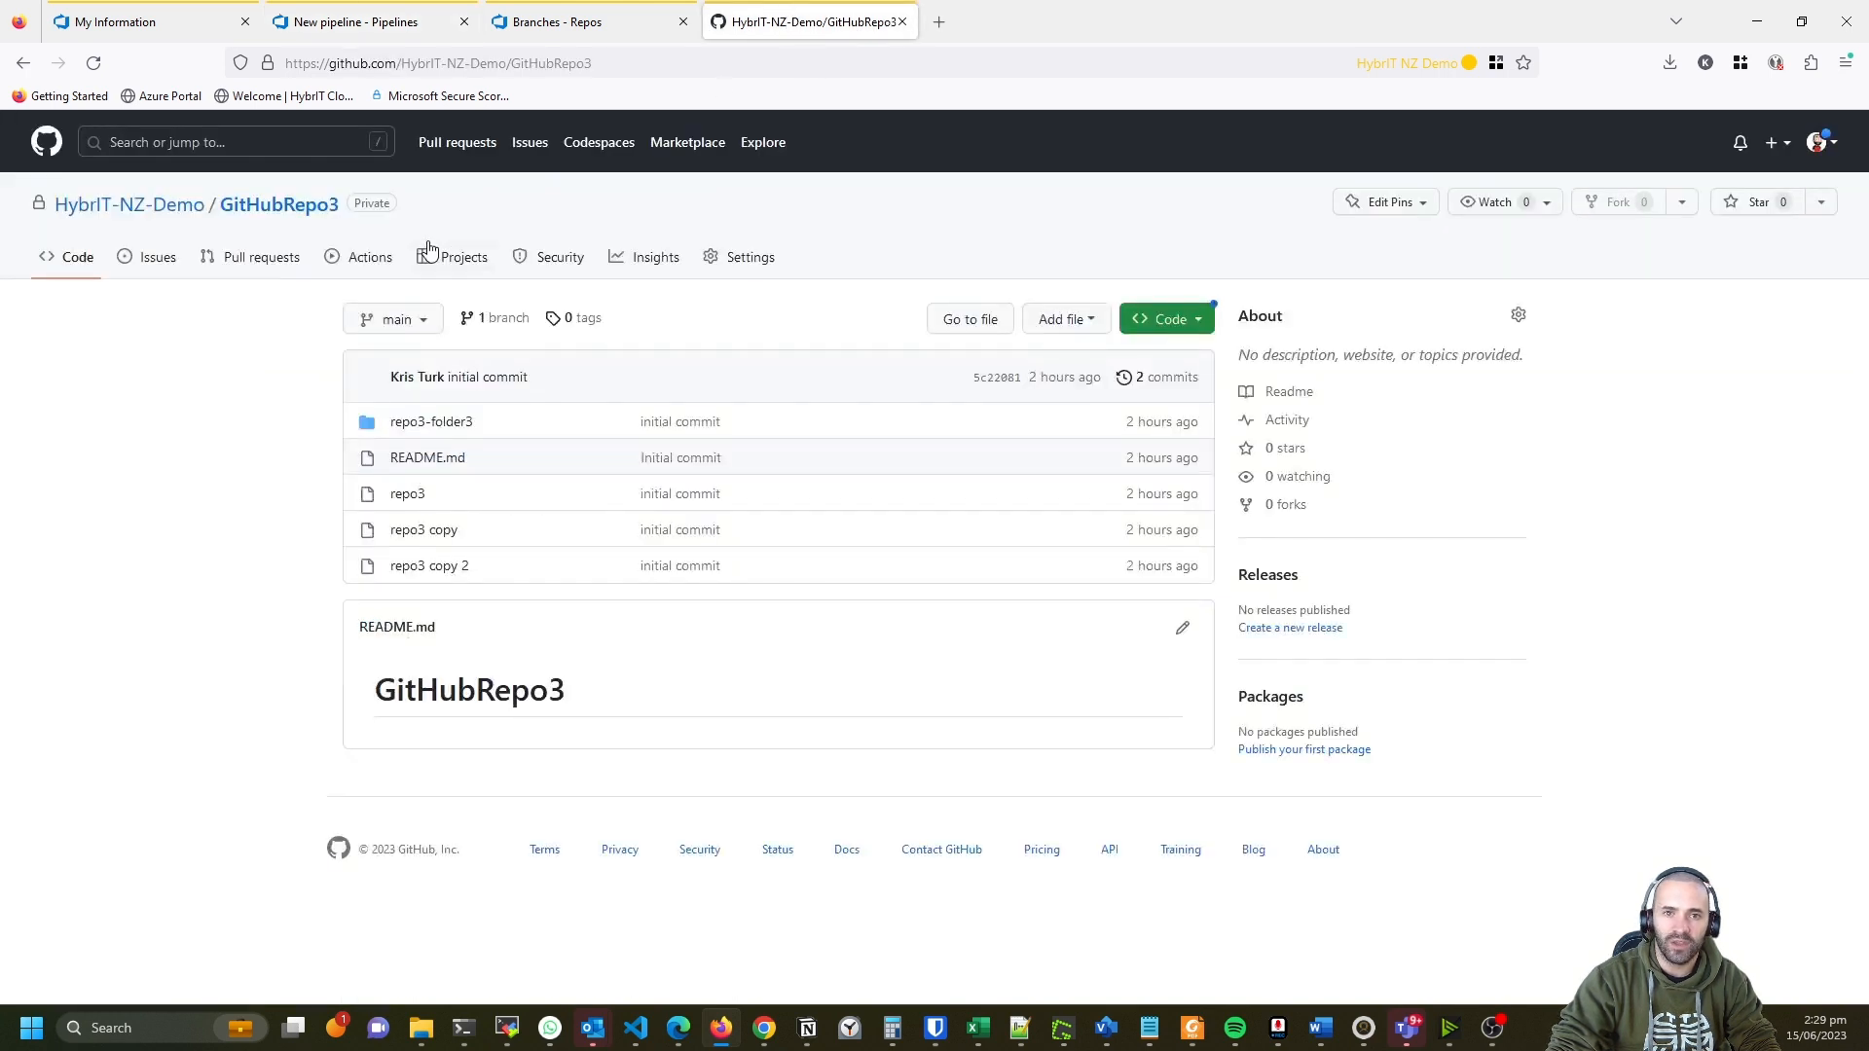
pyautogui.moveTo(64, 216); pyautogui.dragTo(199, 258)
pyautogui.click(175, 430)
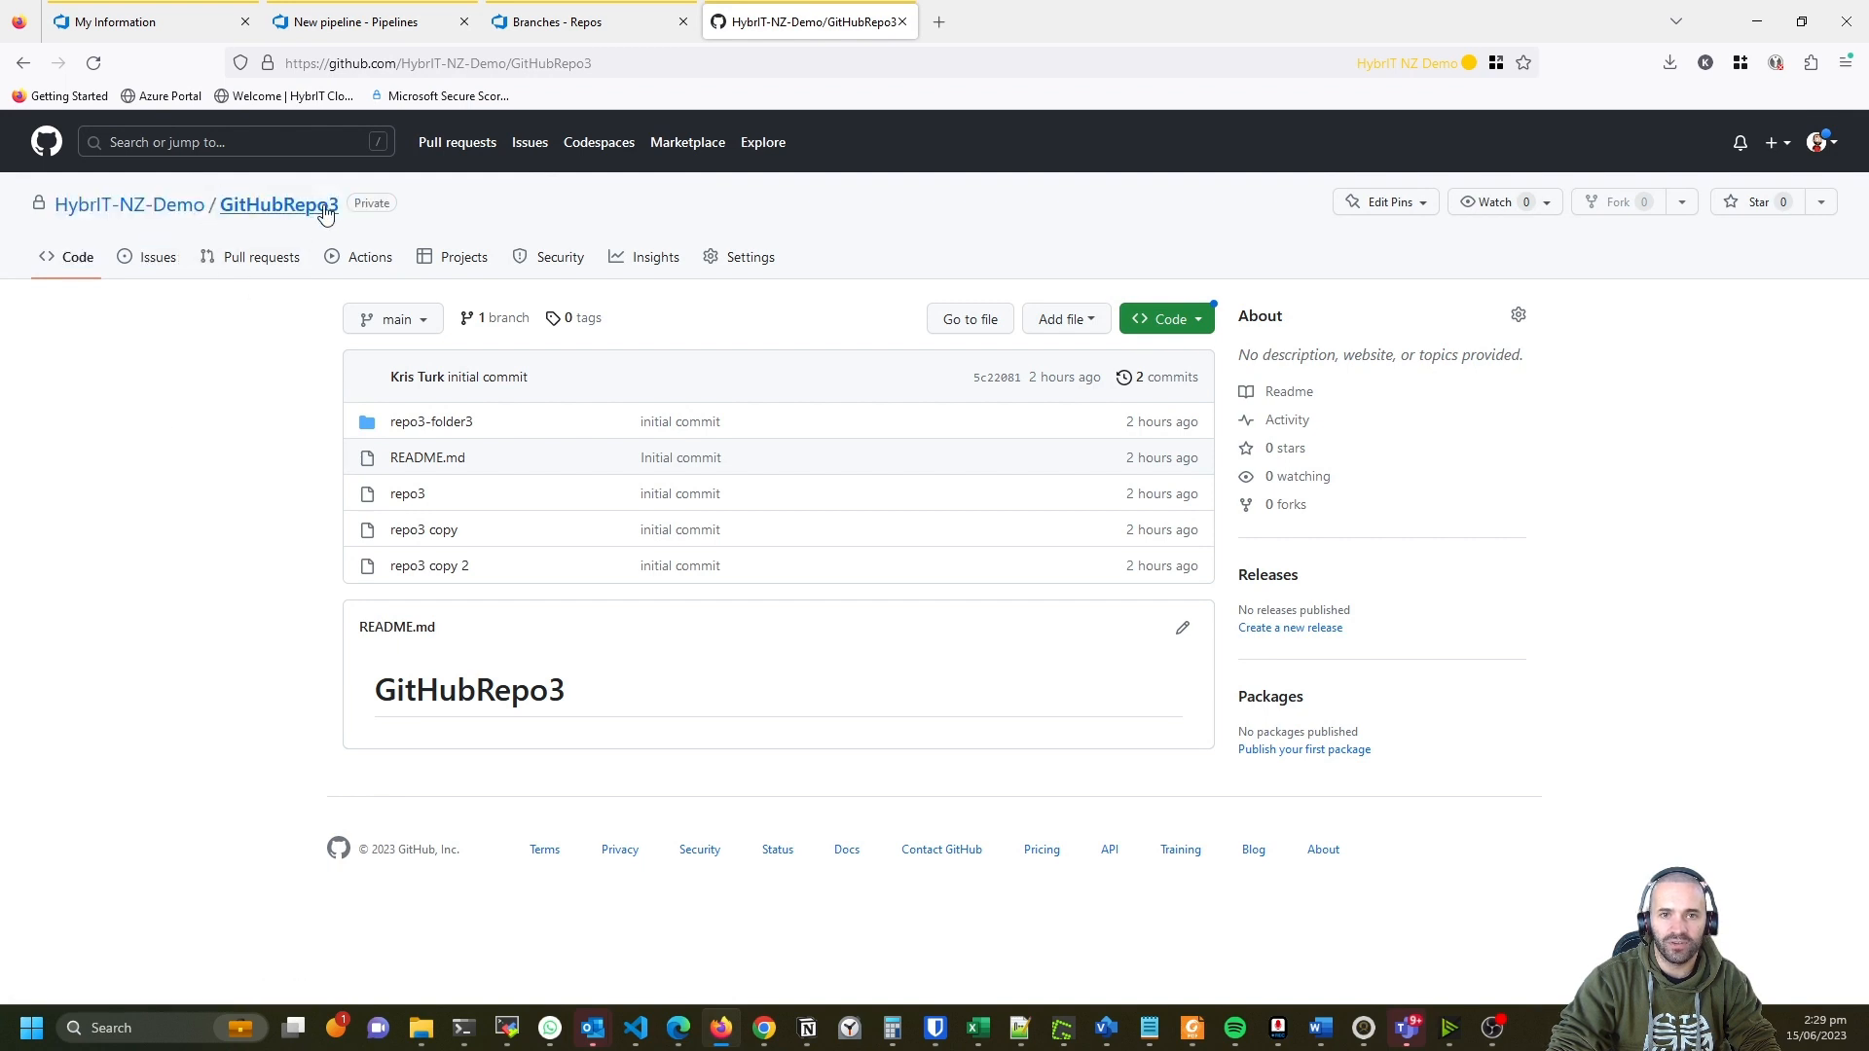
pyautogui.click(404, 39)
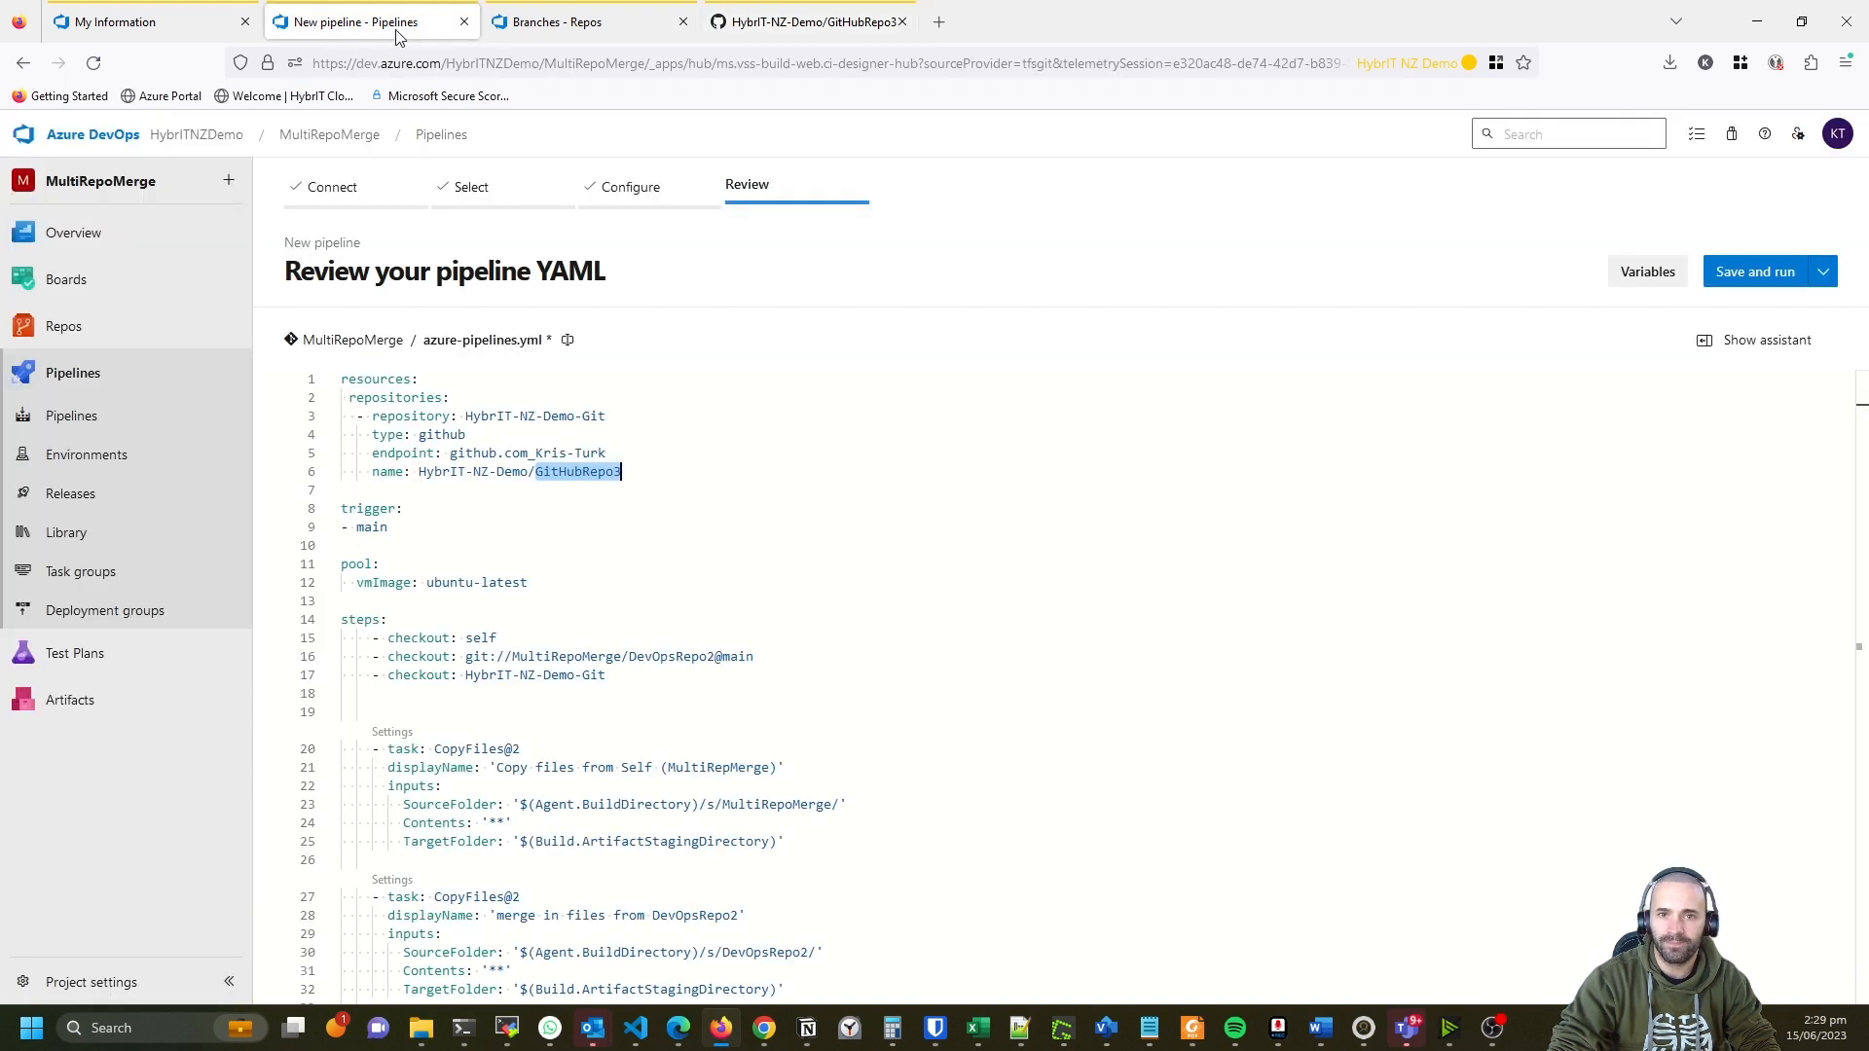
pyautogui.click(743, 399)
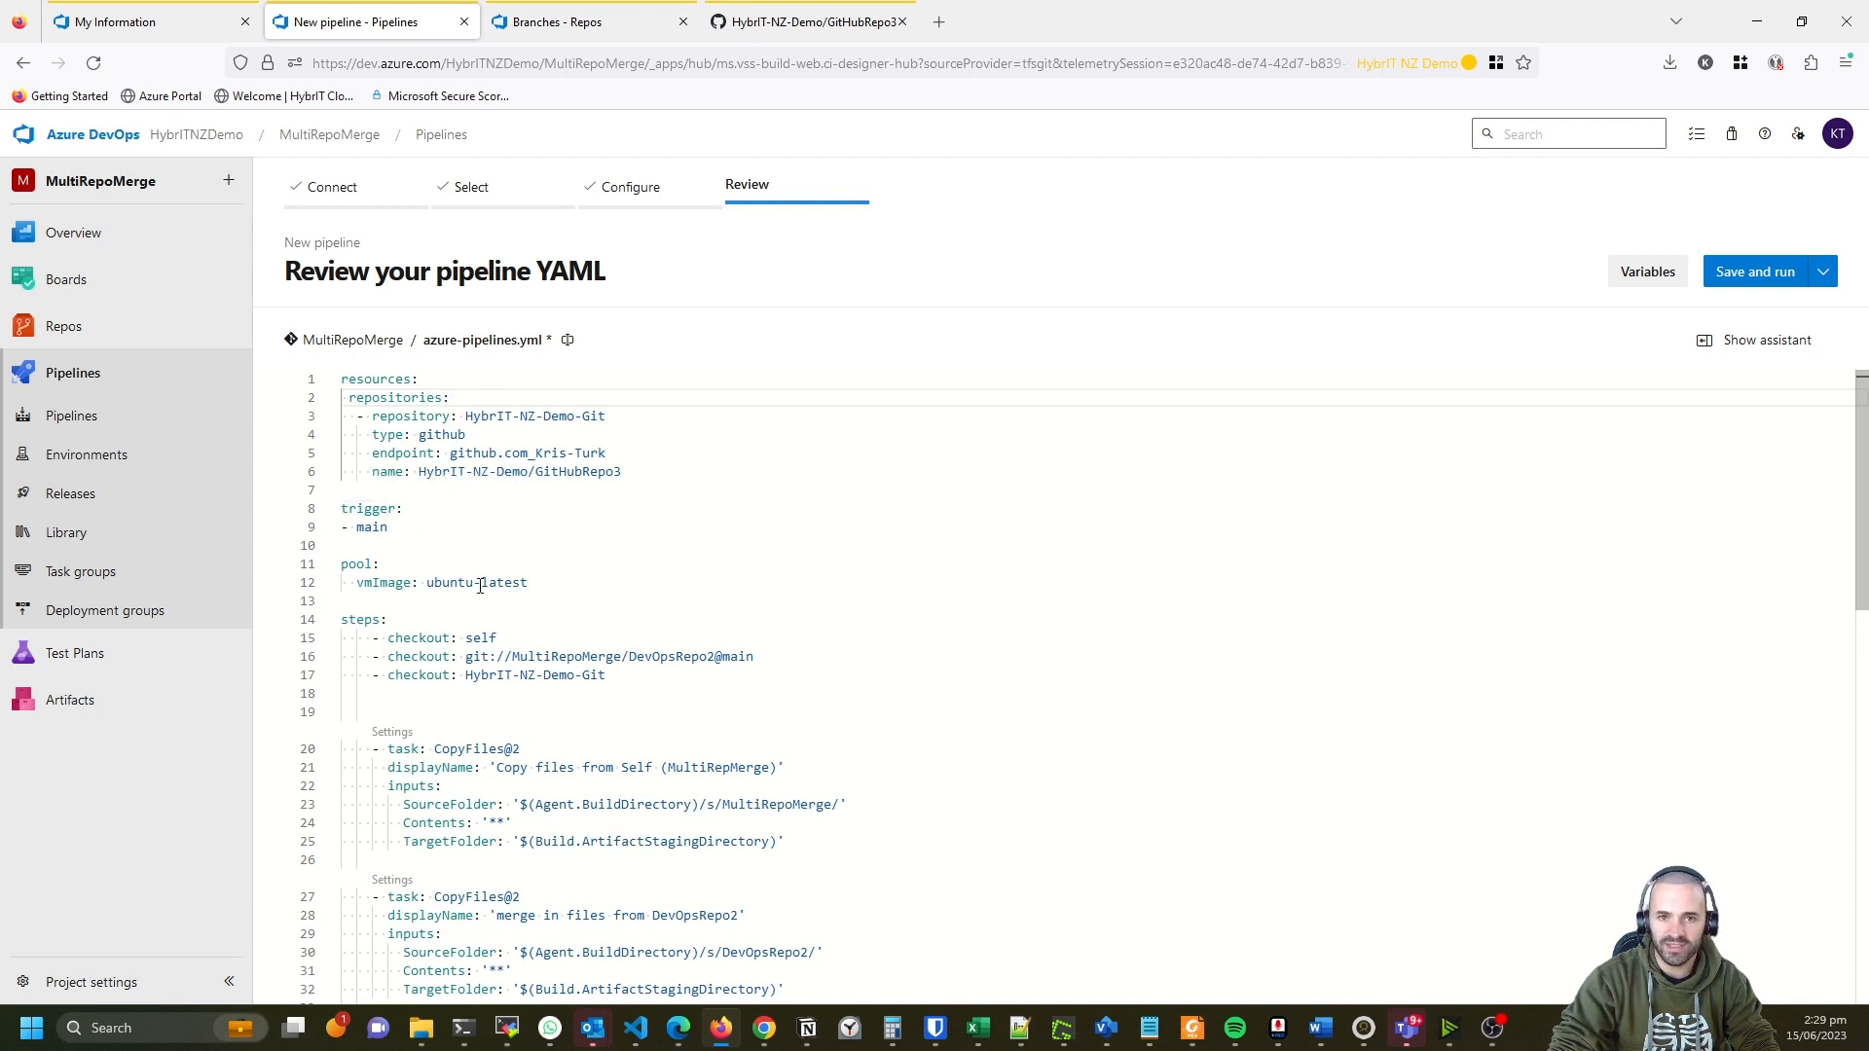
# Review the trigger, pool and steps sections of the pipeline YAML, highlighting the checkout: self line.
pyautogui.scroll(-1, 506, 526)
pyautogui.scroll(1, 488, 490)
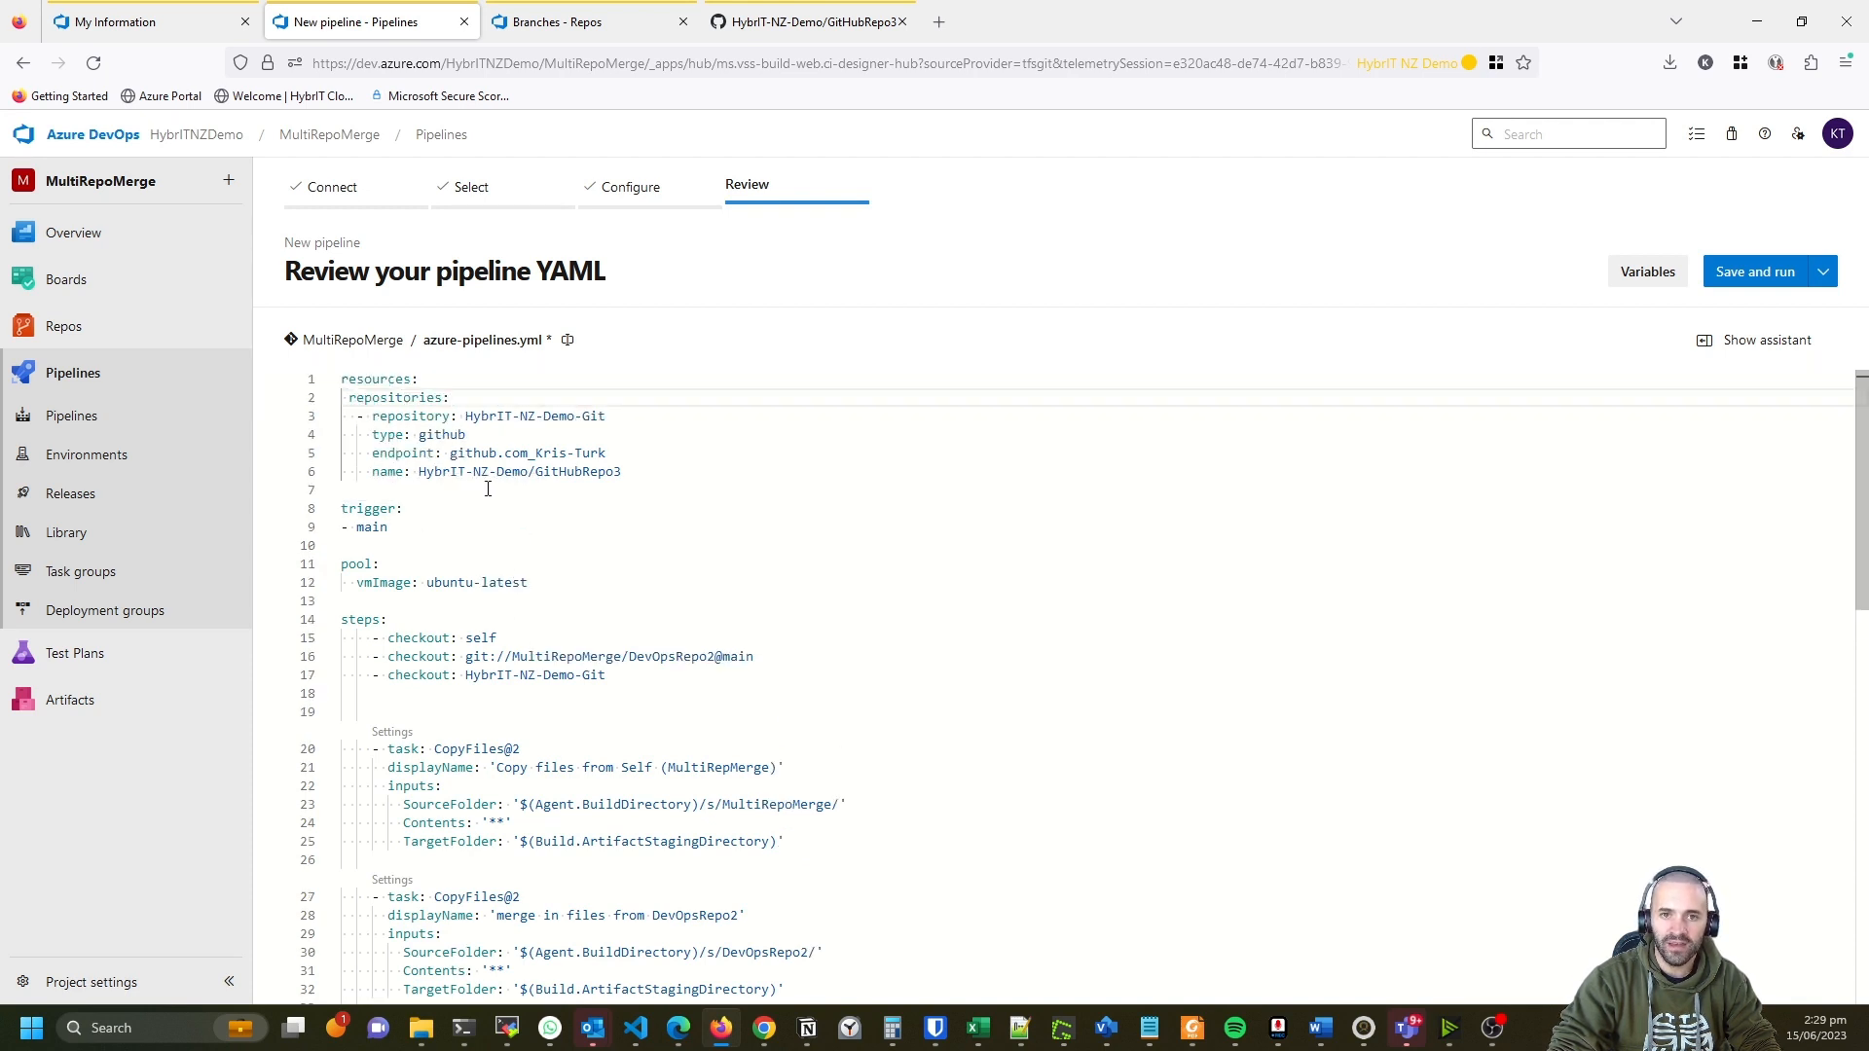
pyautogui.scroll(-2, 488, 489)
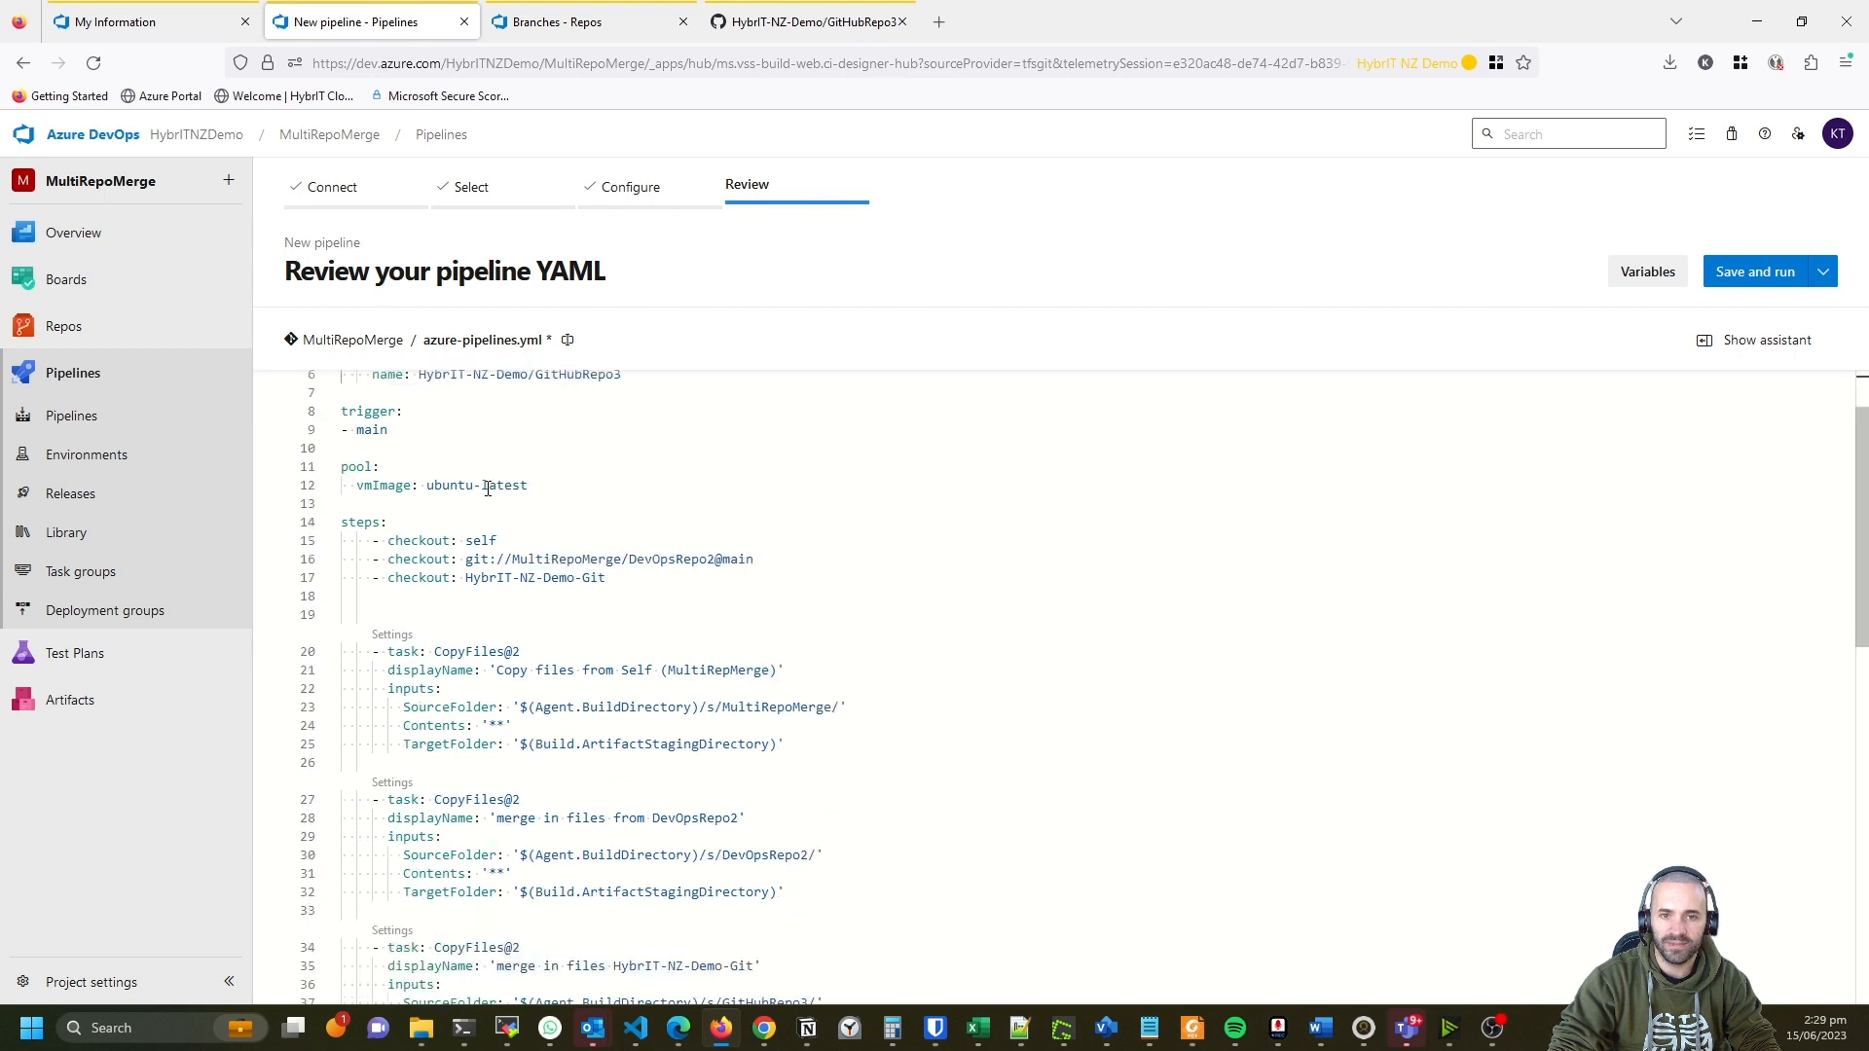
pyautogui.scroll(-1, 488, 490)
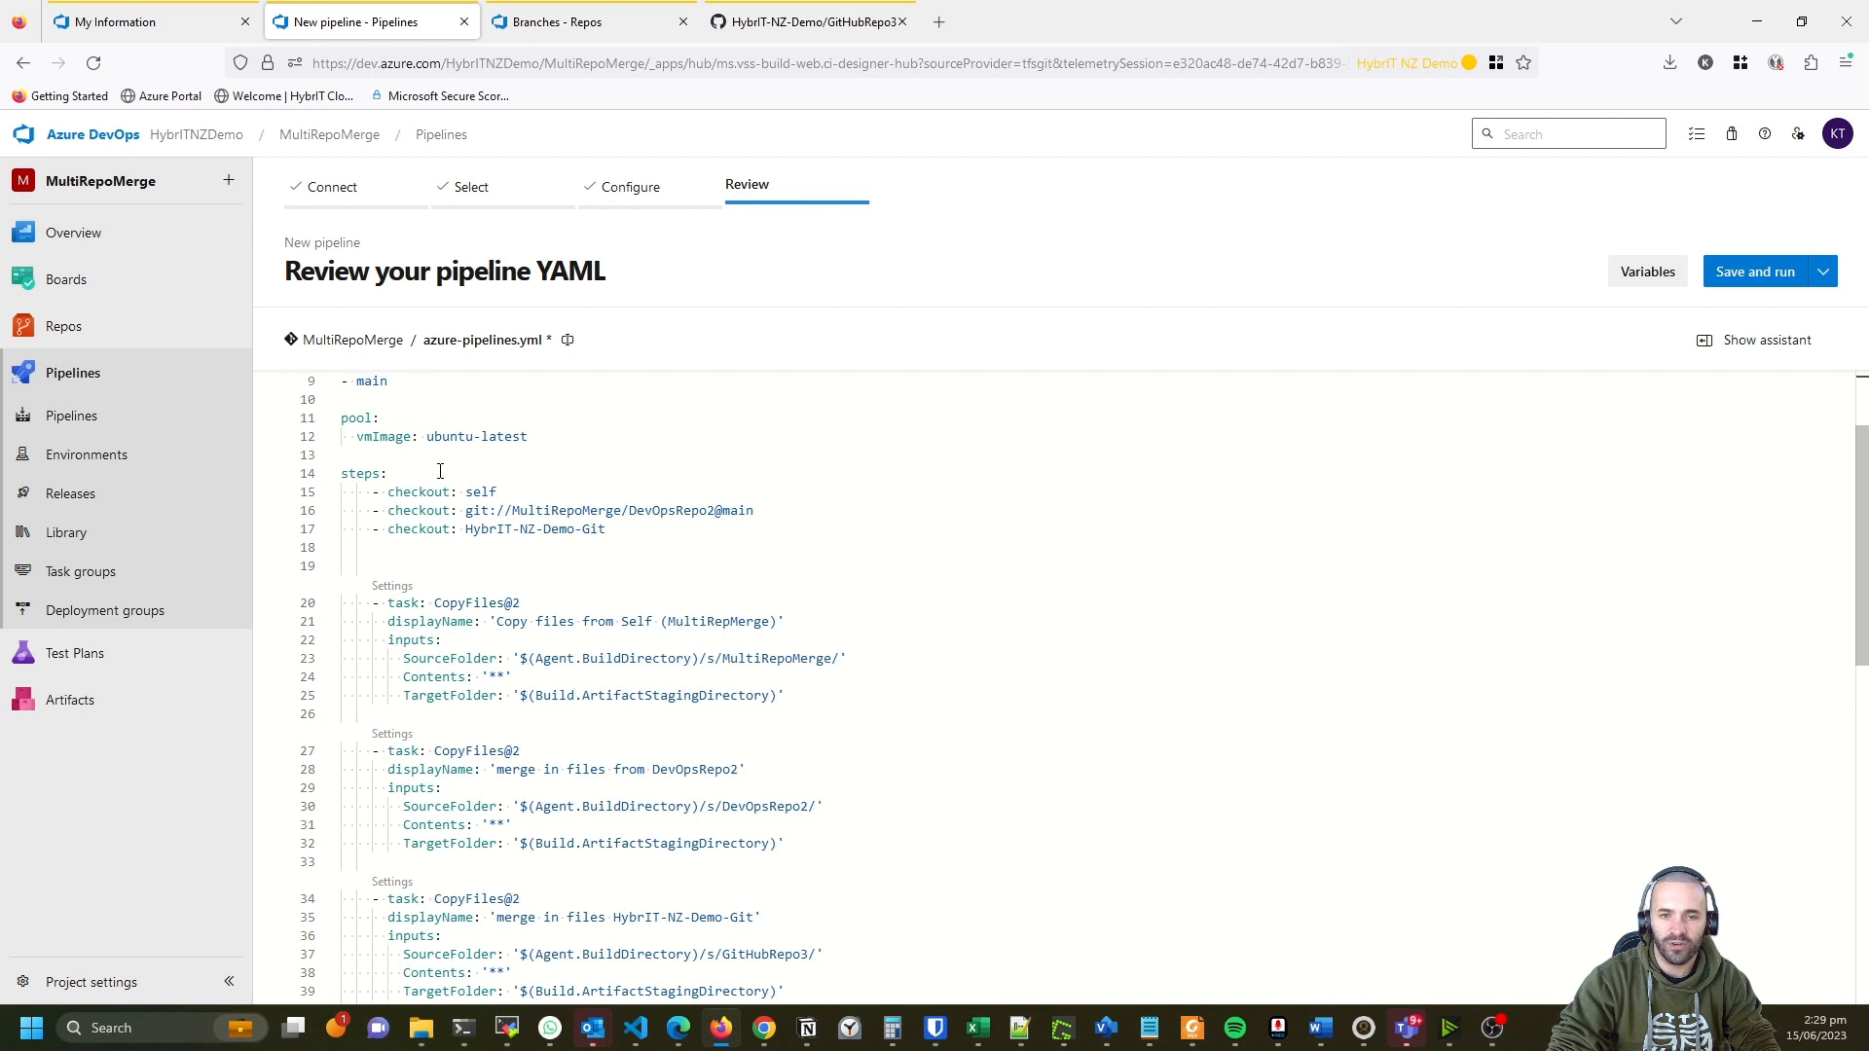
pyautogui.click(441, 490)
pyautogui.scroll(3, 466, 626)
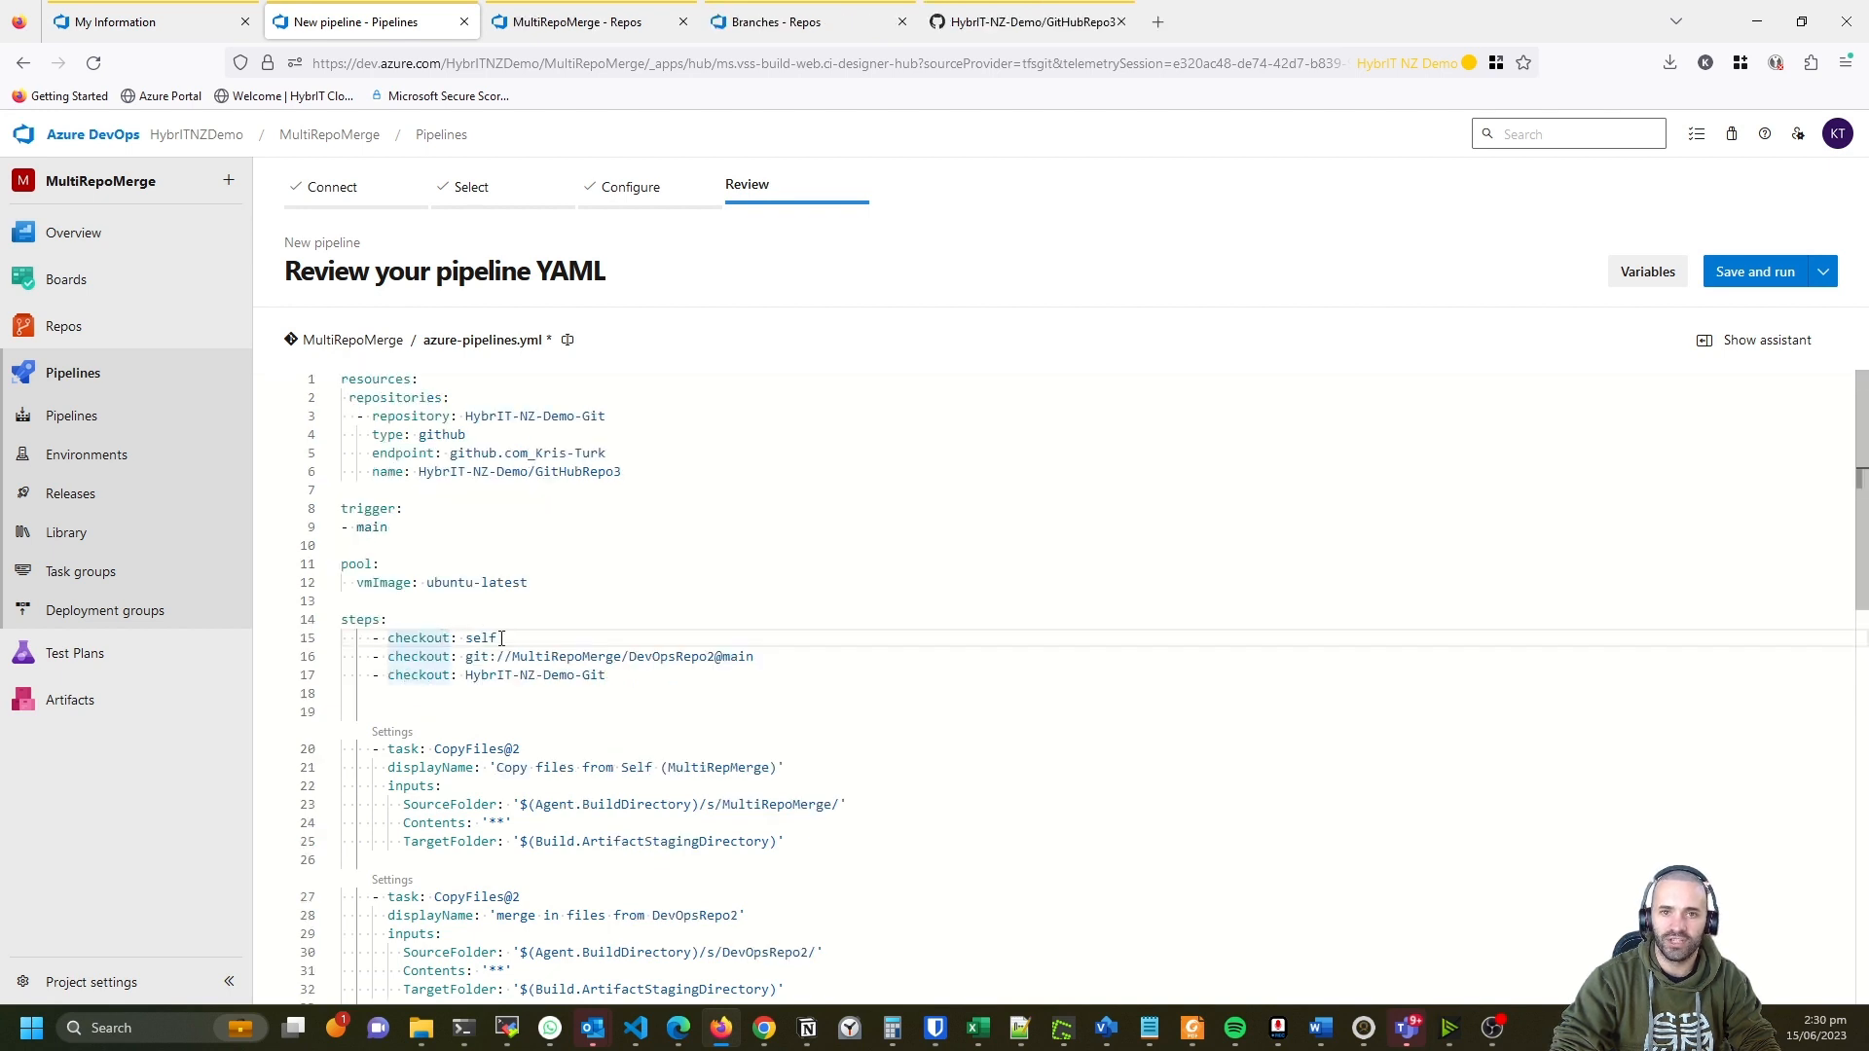
pyautogui.moveTo(501, 638); pyautogui.dragTo(375, 657)
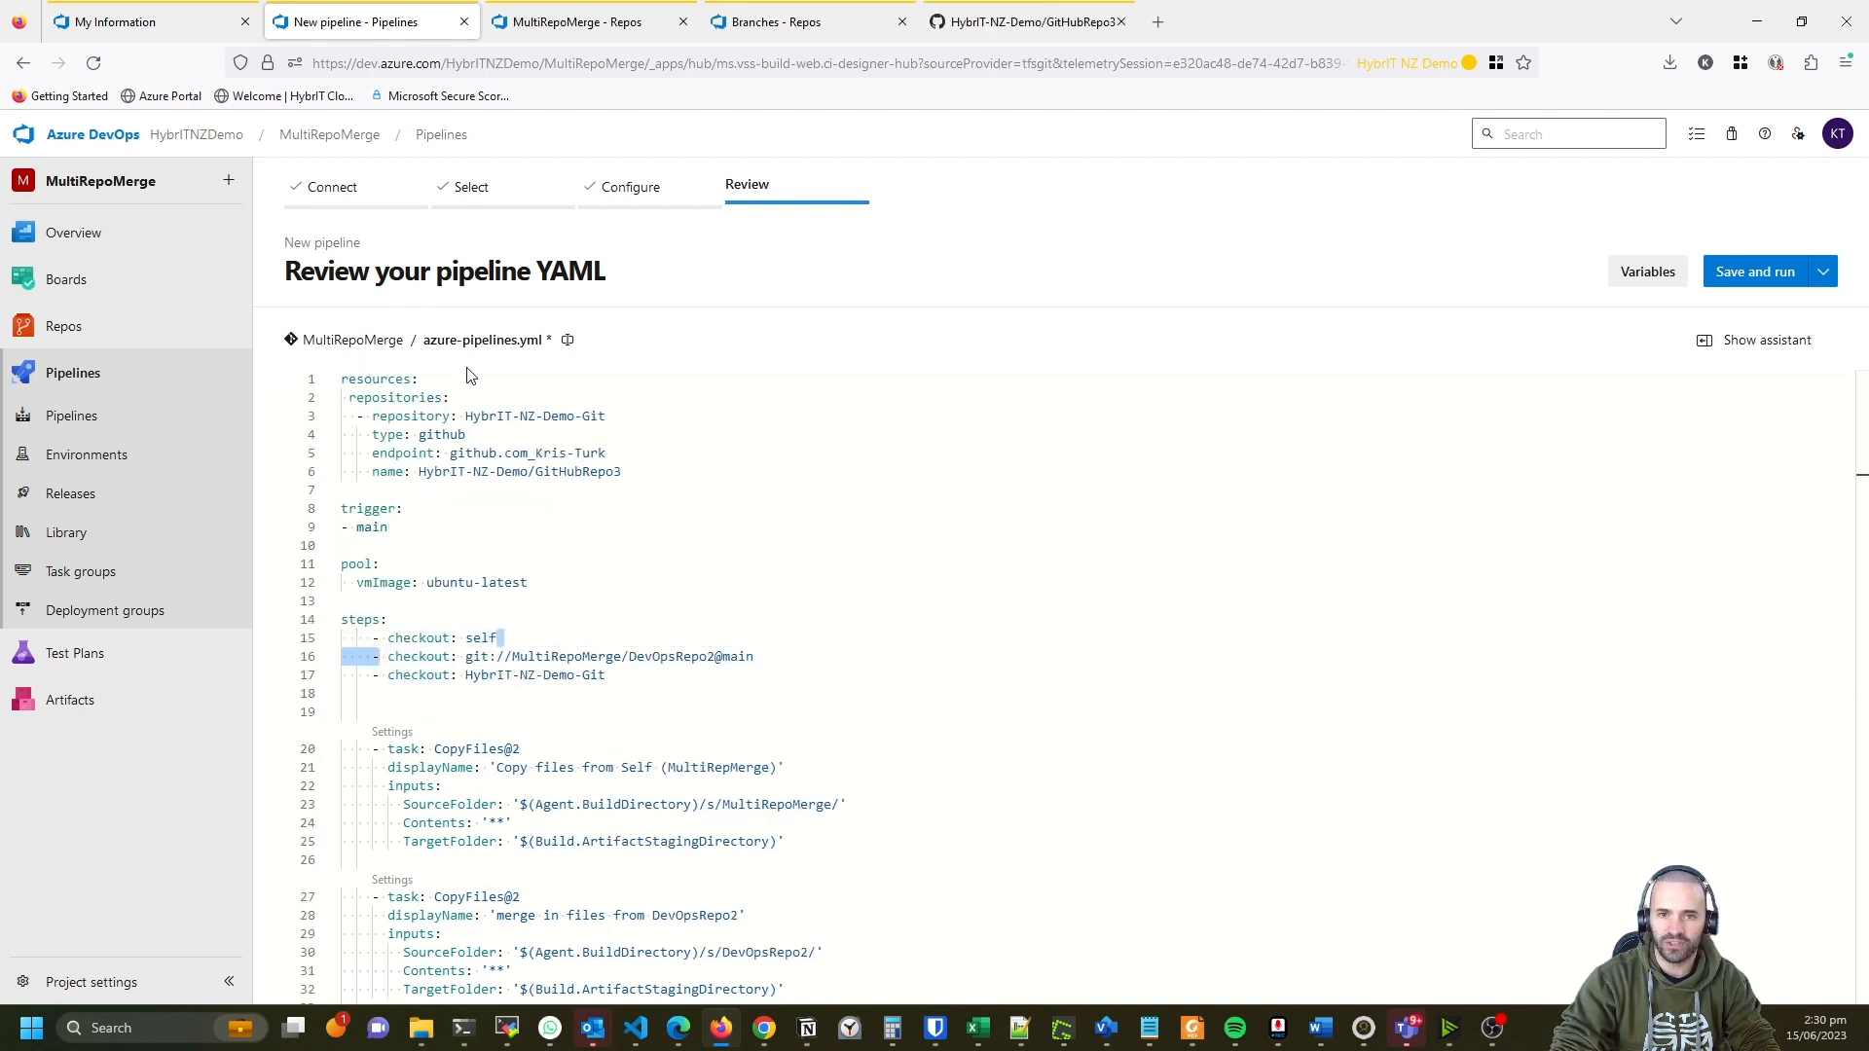
# View the MultiRepoMerge repository's files and the list of repositories in the project.
pyautogui.click(577, 21)
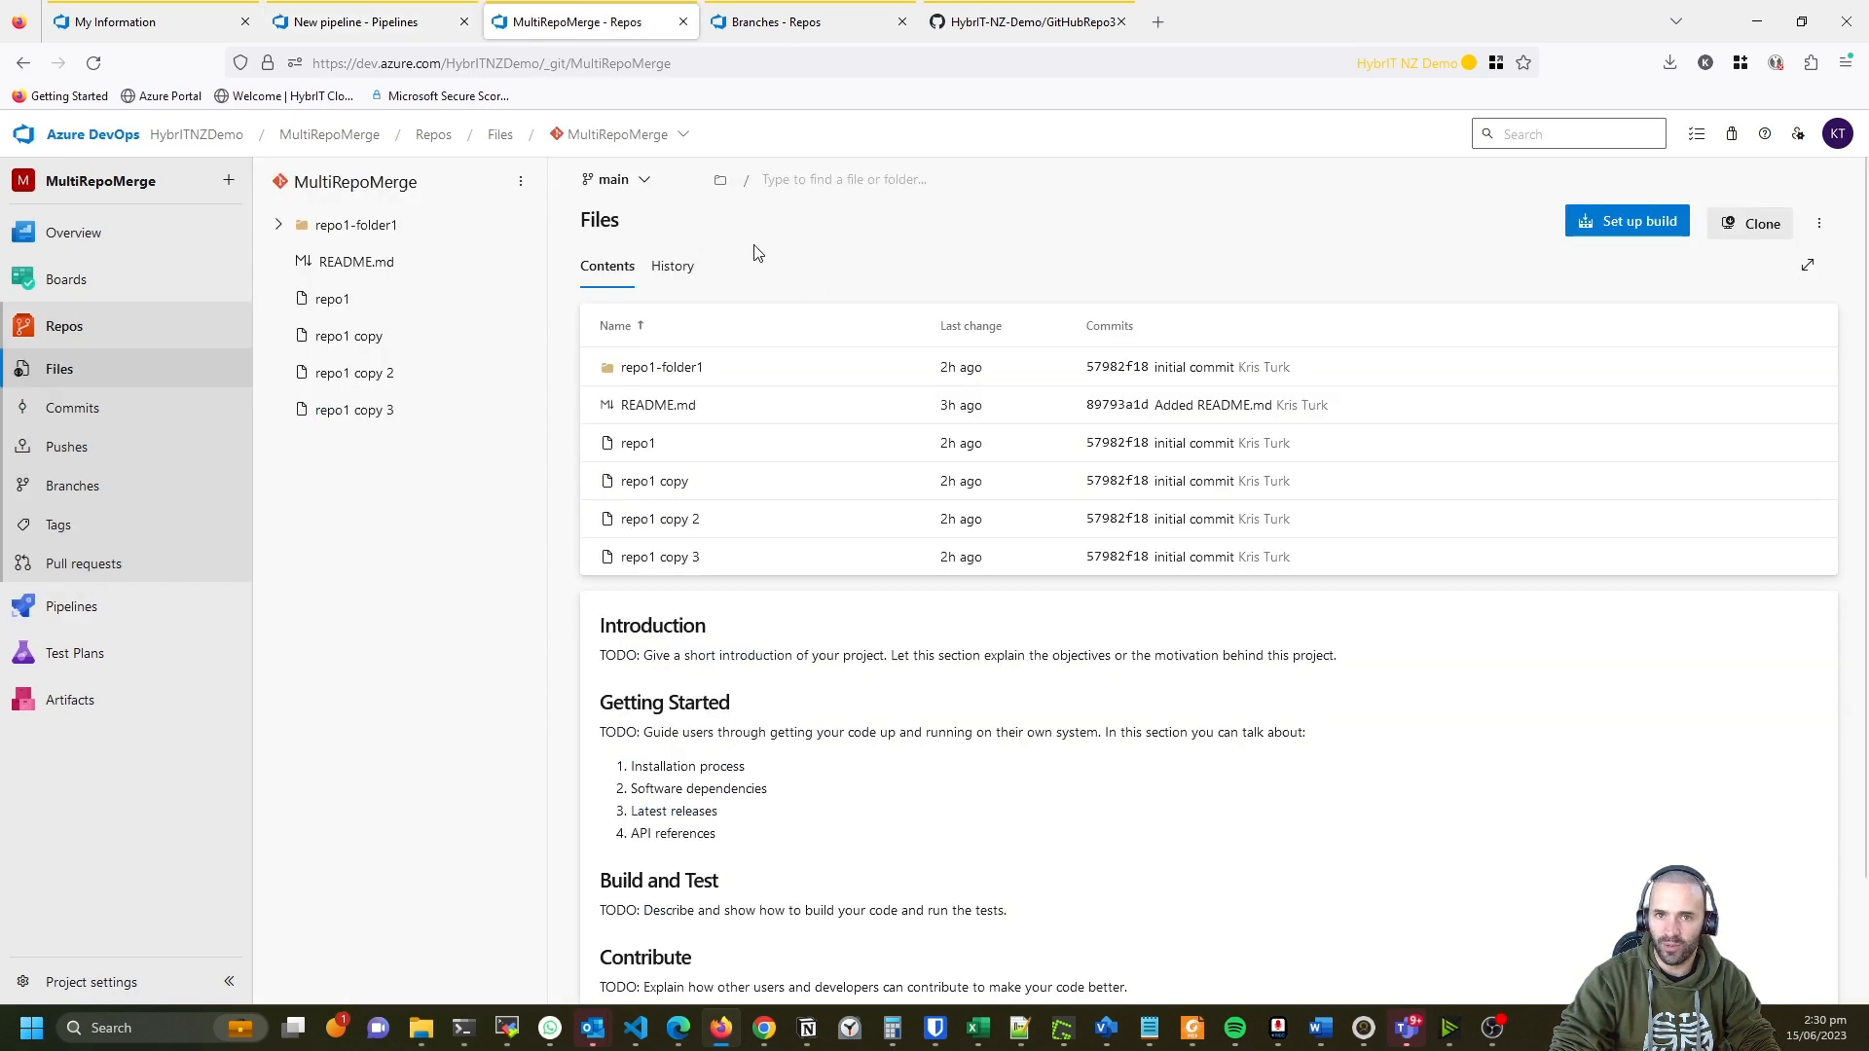
pyautogui.click(682, 136)
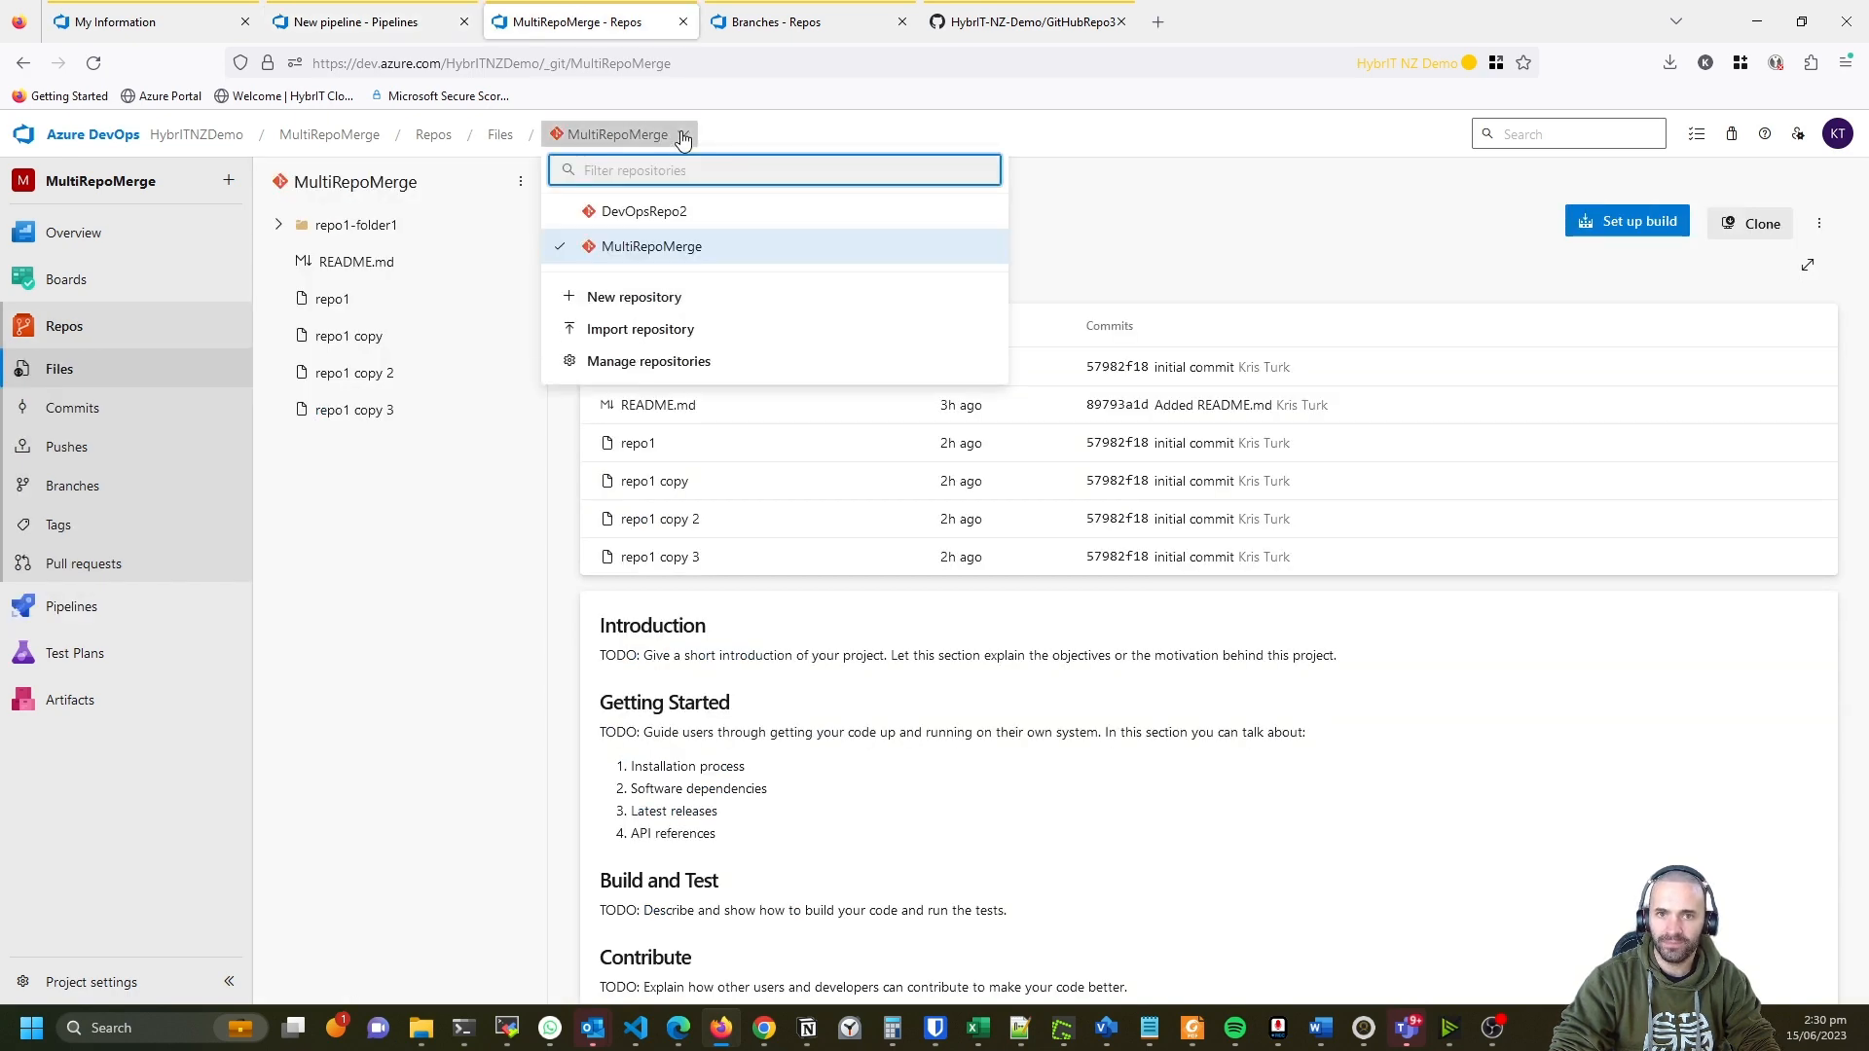
pyautogui.click(683, 136)
# Return to the pipeline YAML and examine the project, repository and branch parts of the DevOpsRepo2 checkout line.
pyautogui.click(380, 22)
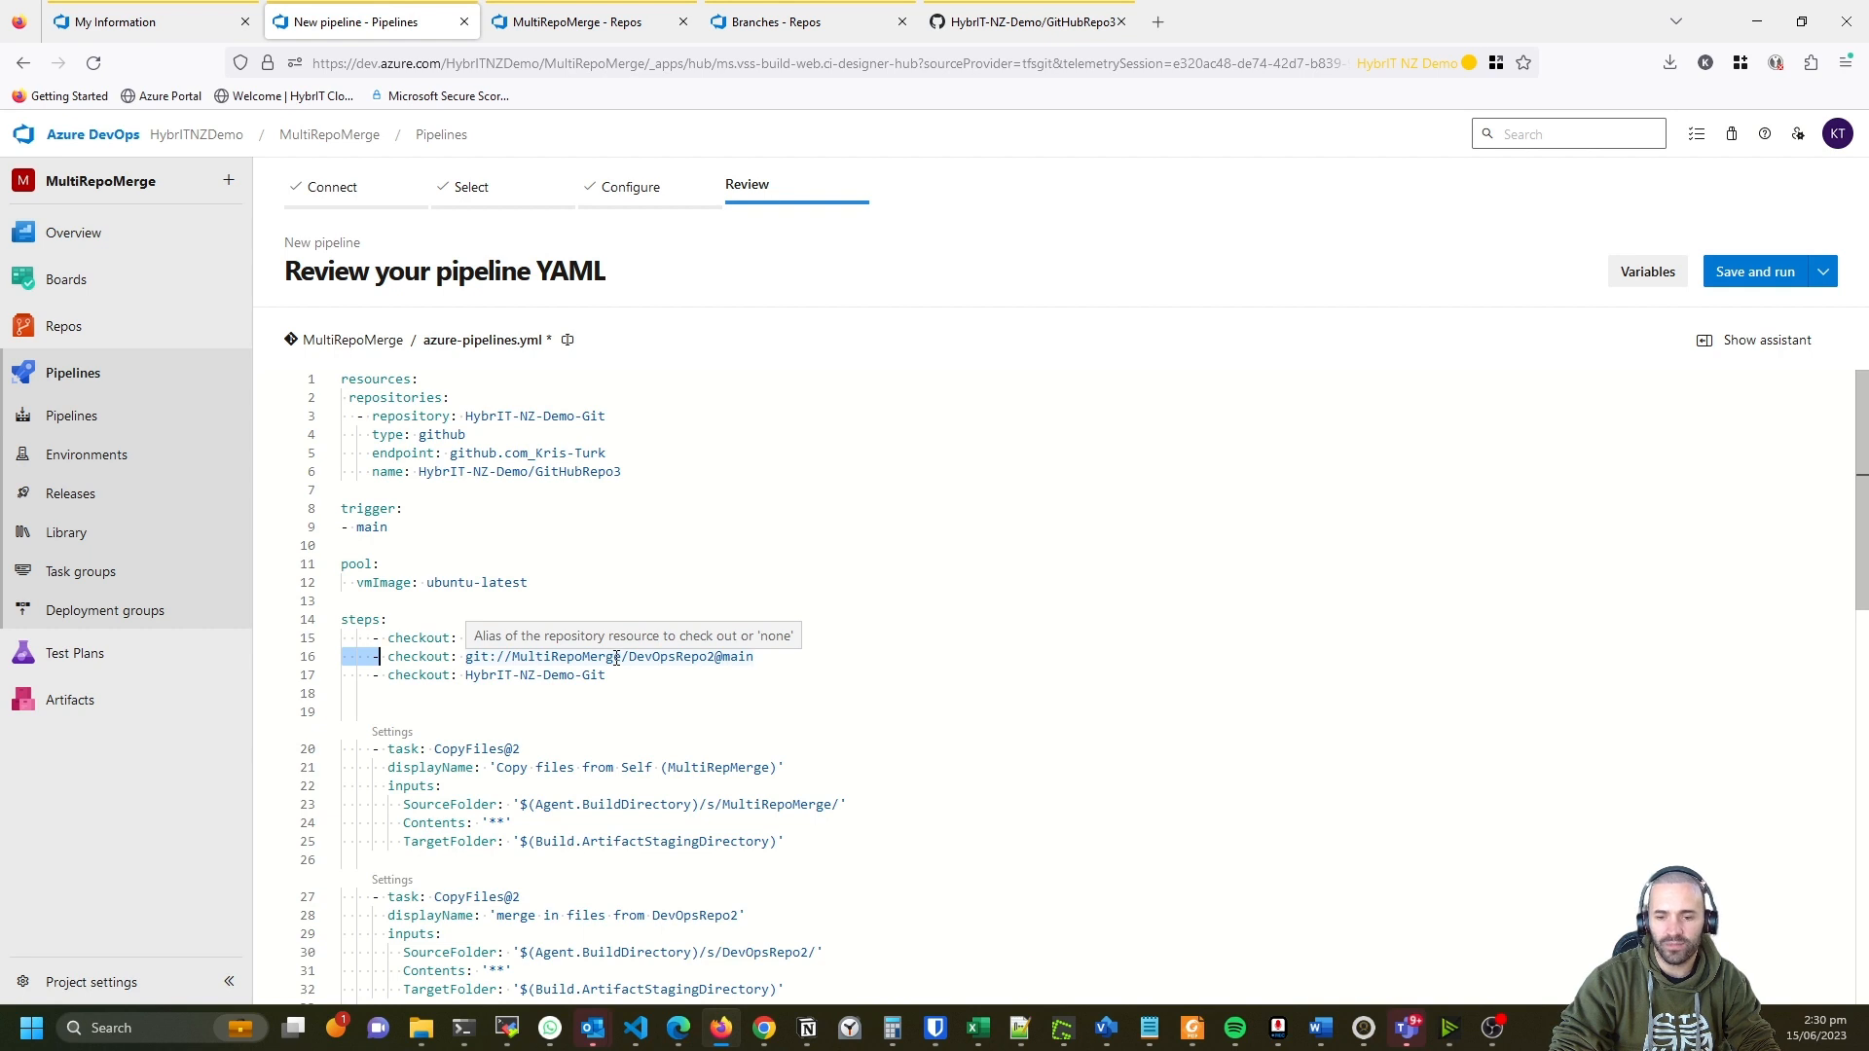
pyautogui.click(623, 659)
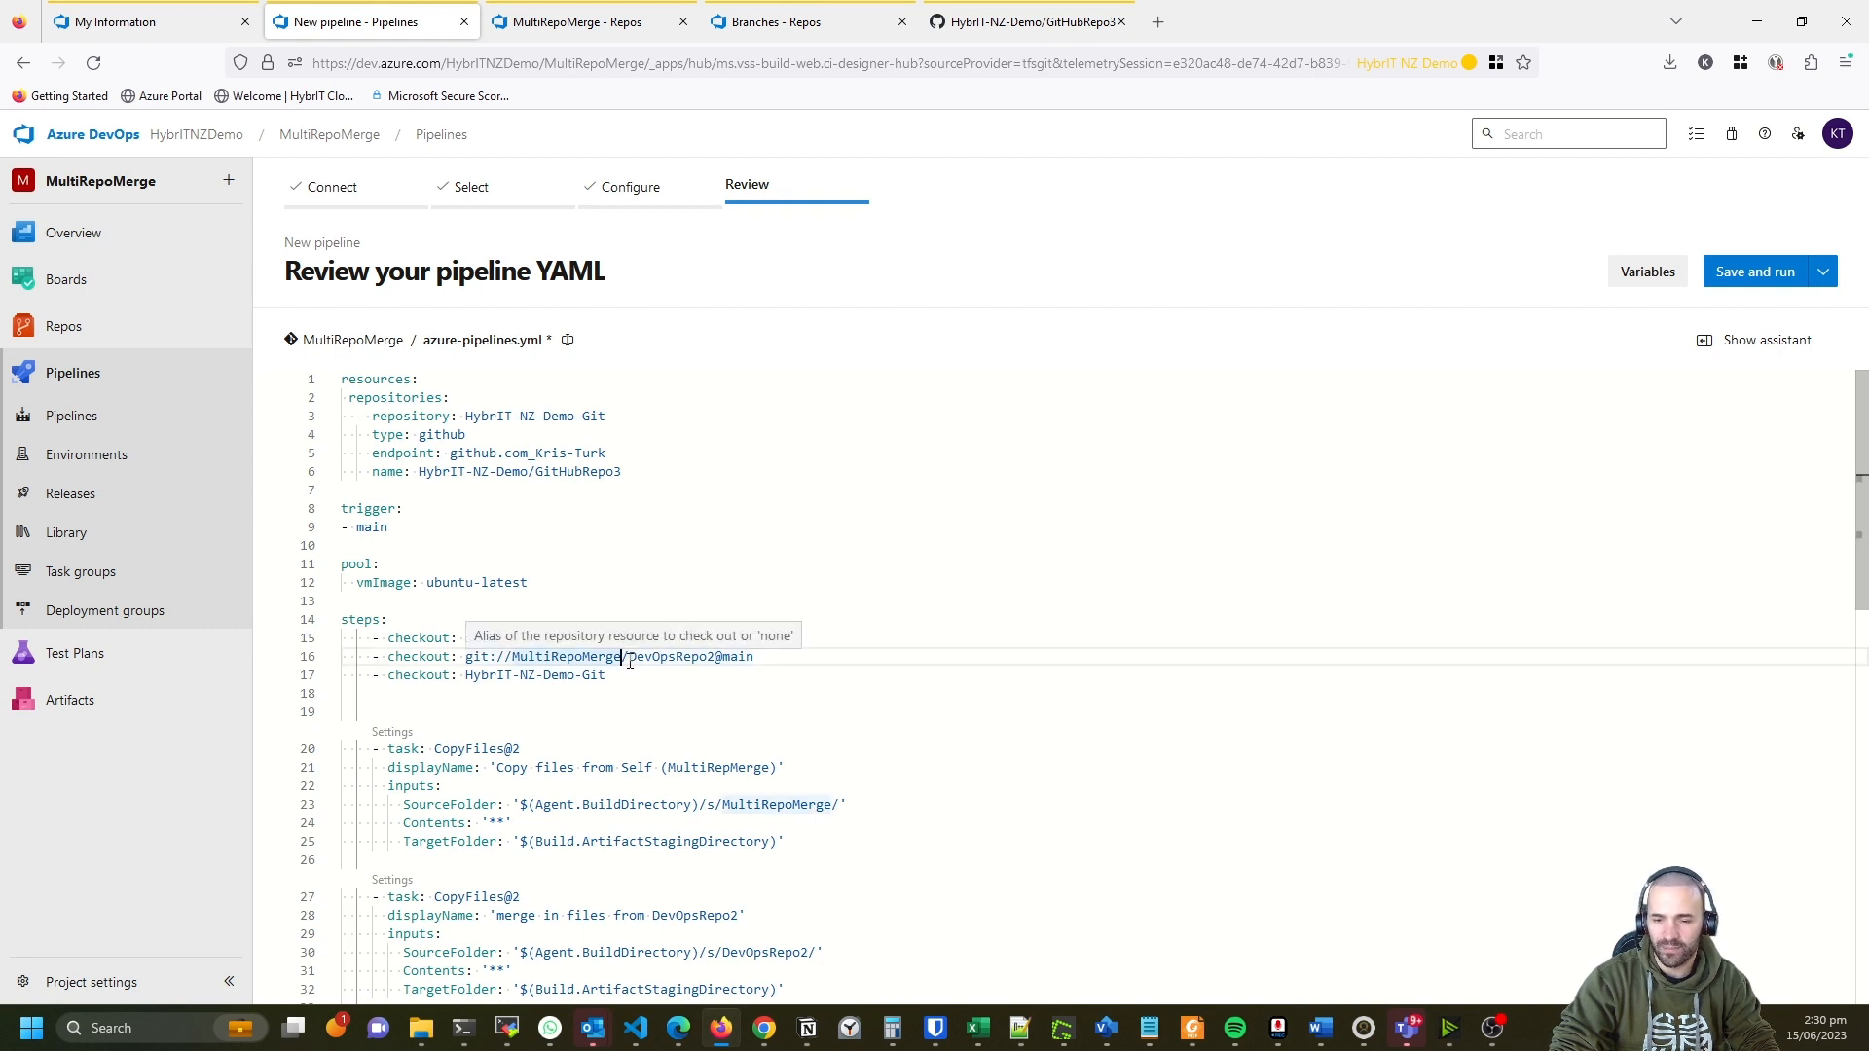
pyautogui.moveTo(708, 659); pyautogui.dragTo(756, 658)
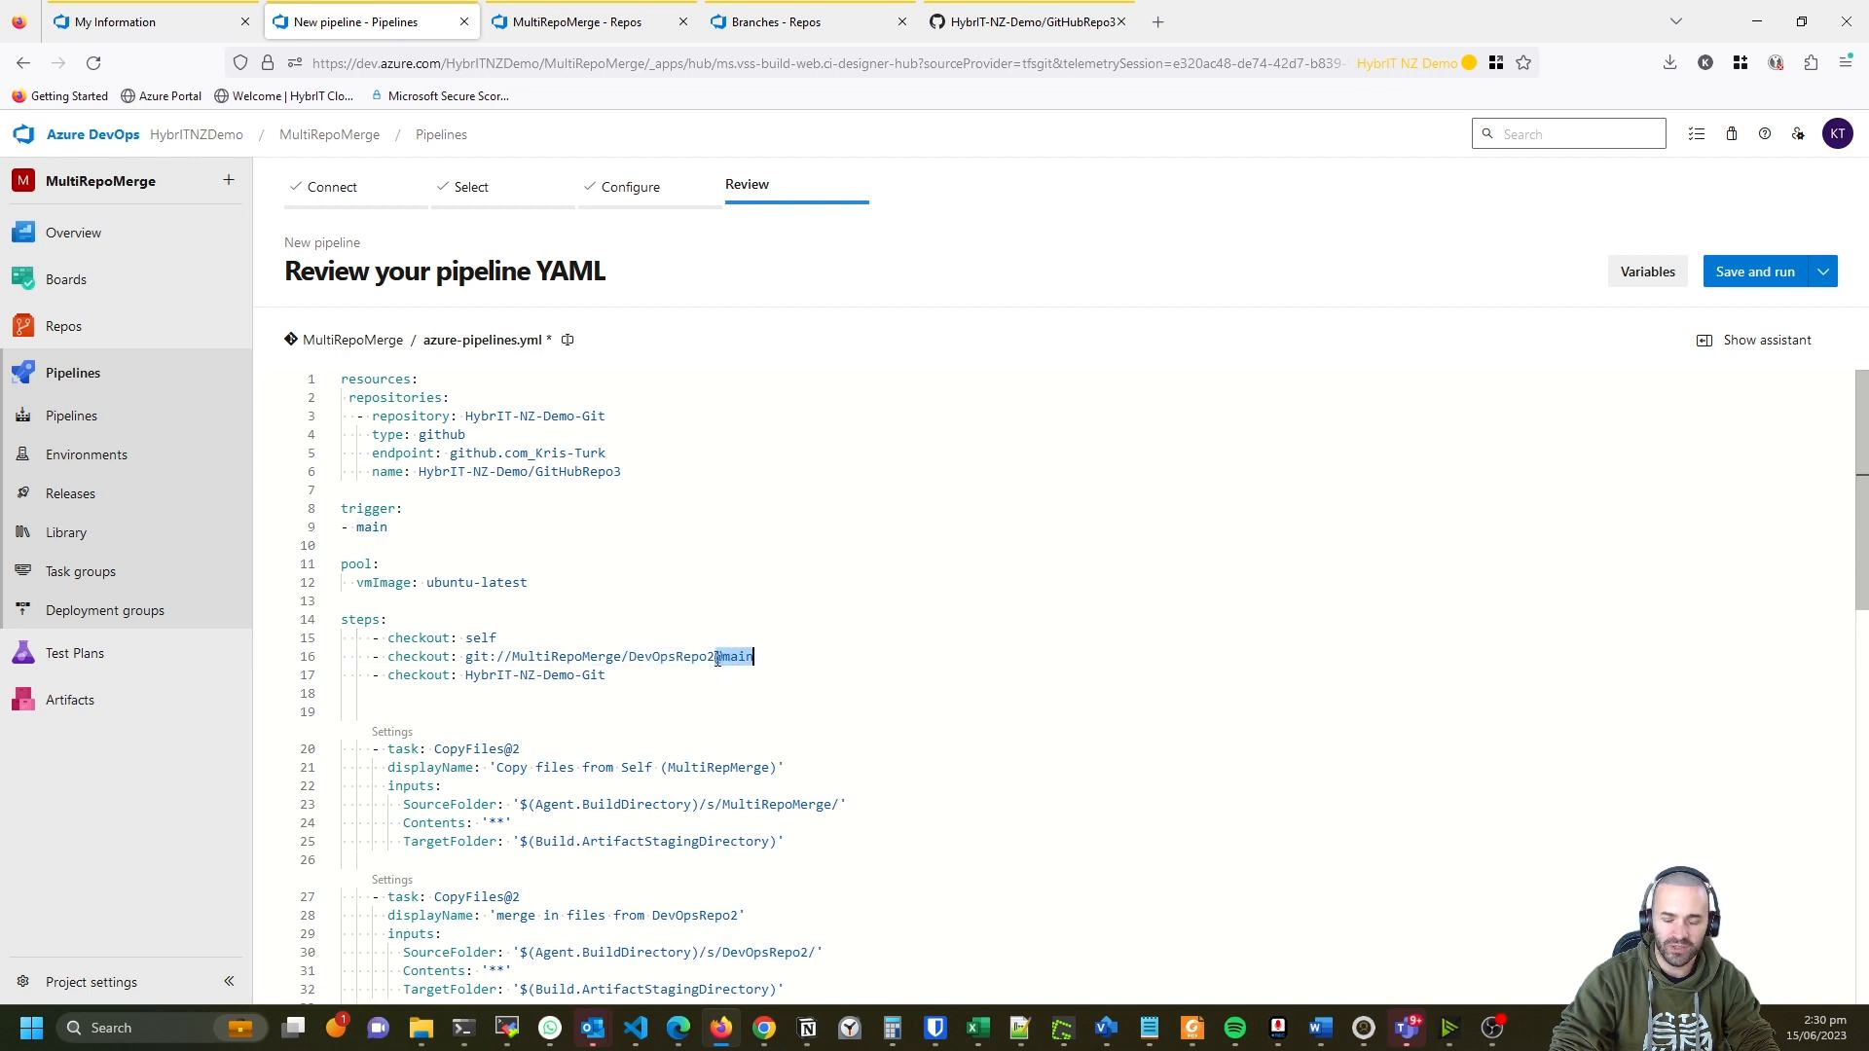
pyautogui.click(717, 659)
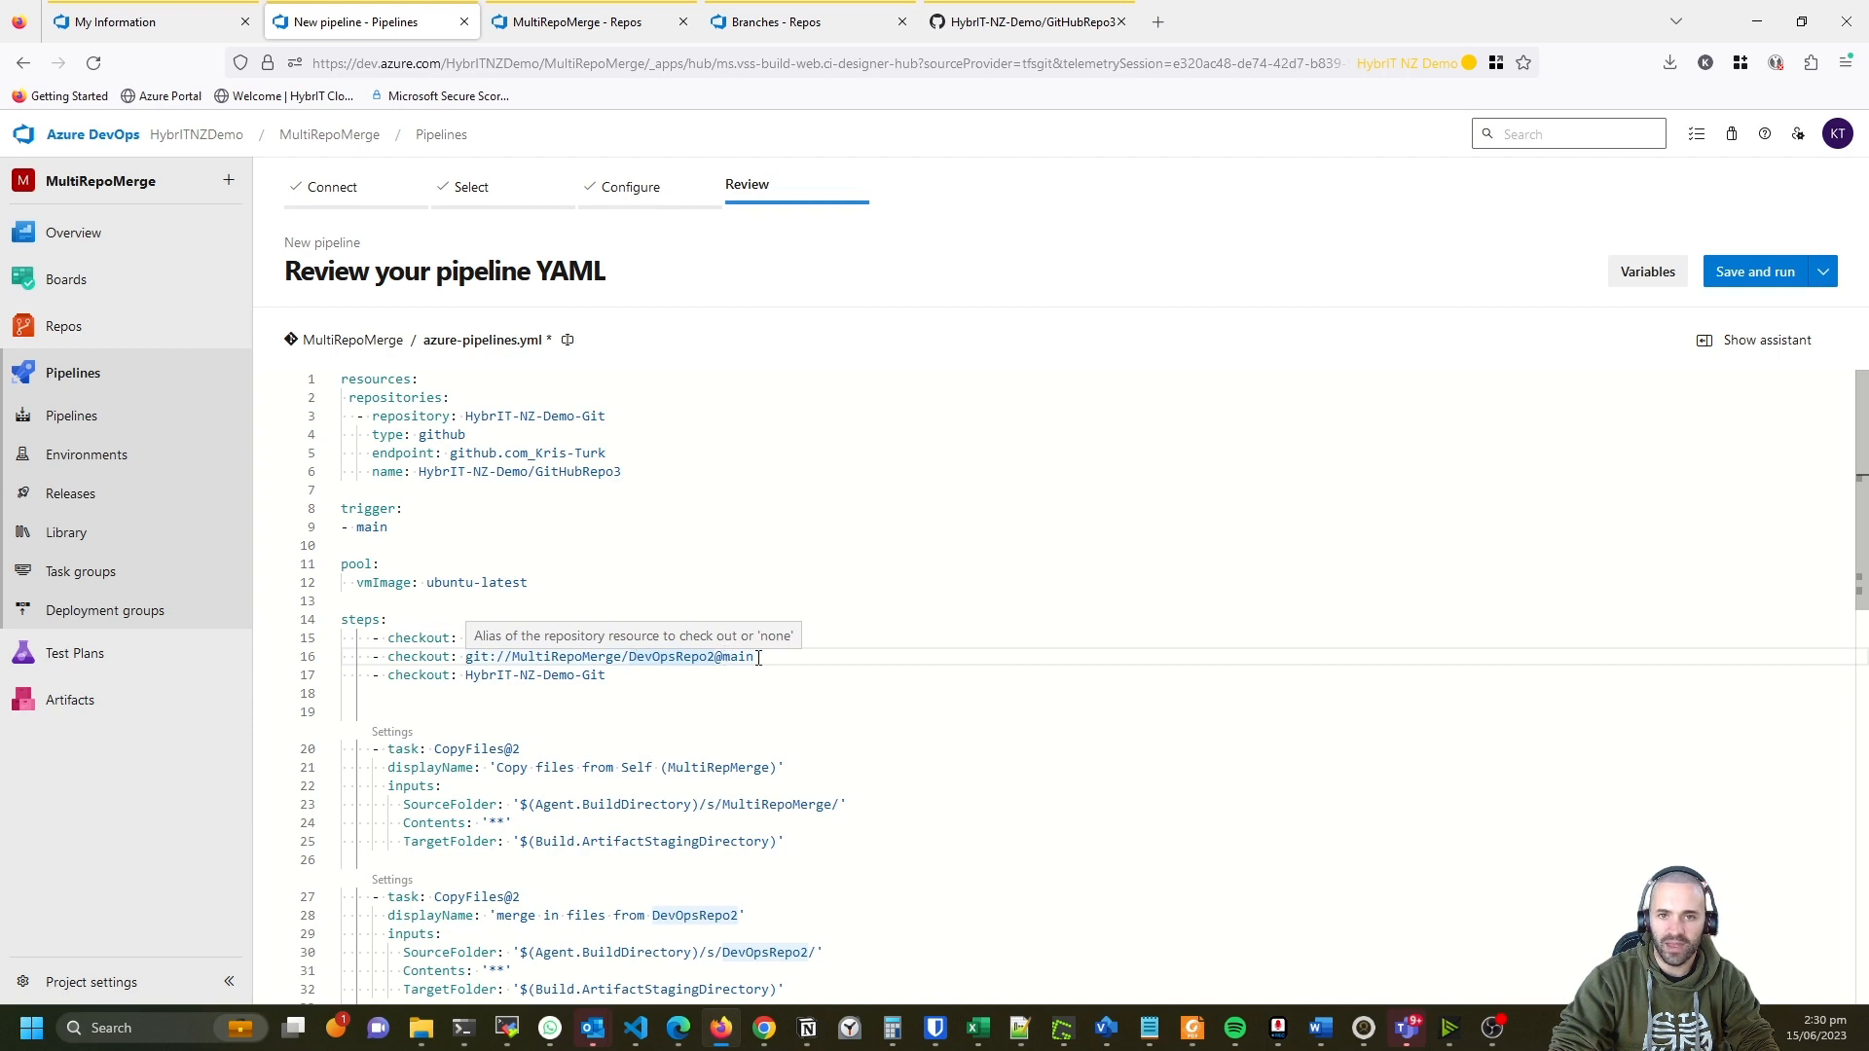
# Change the branch in the DevOpsRepo2 checkout line to Development, and set it back to main.
pyautogui.doubleClick(758, 659)
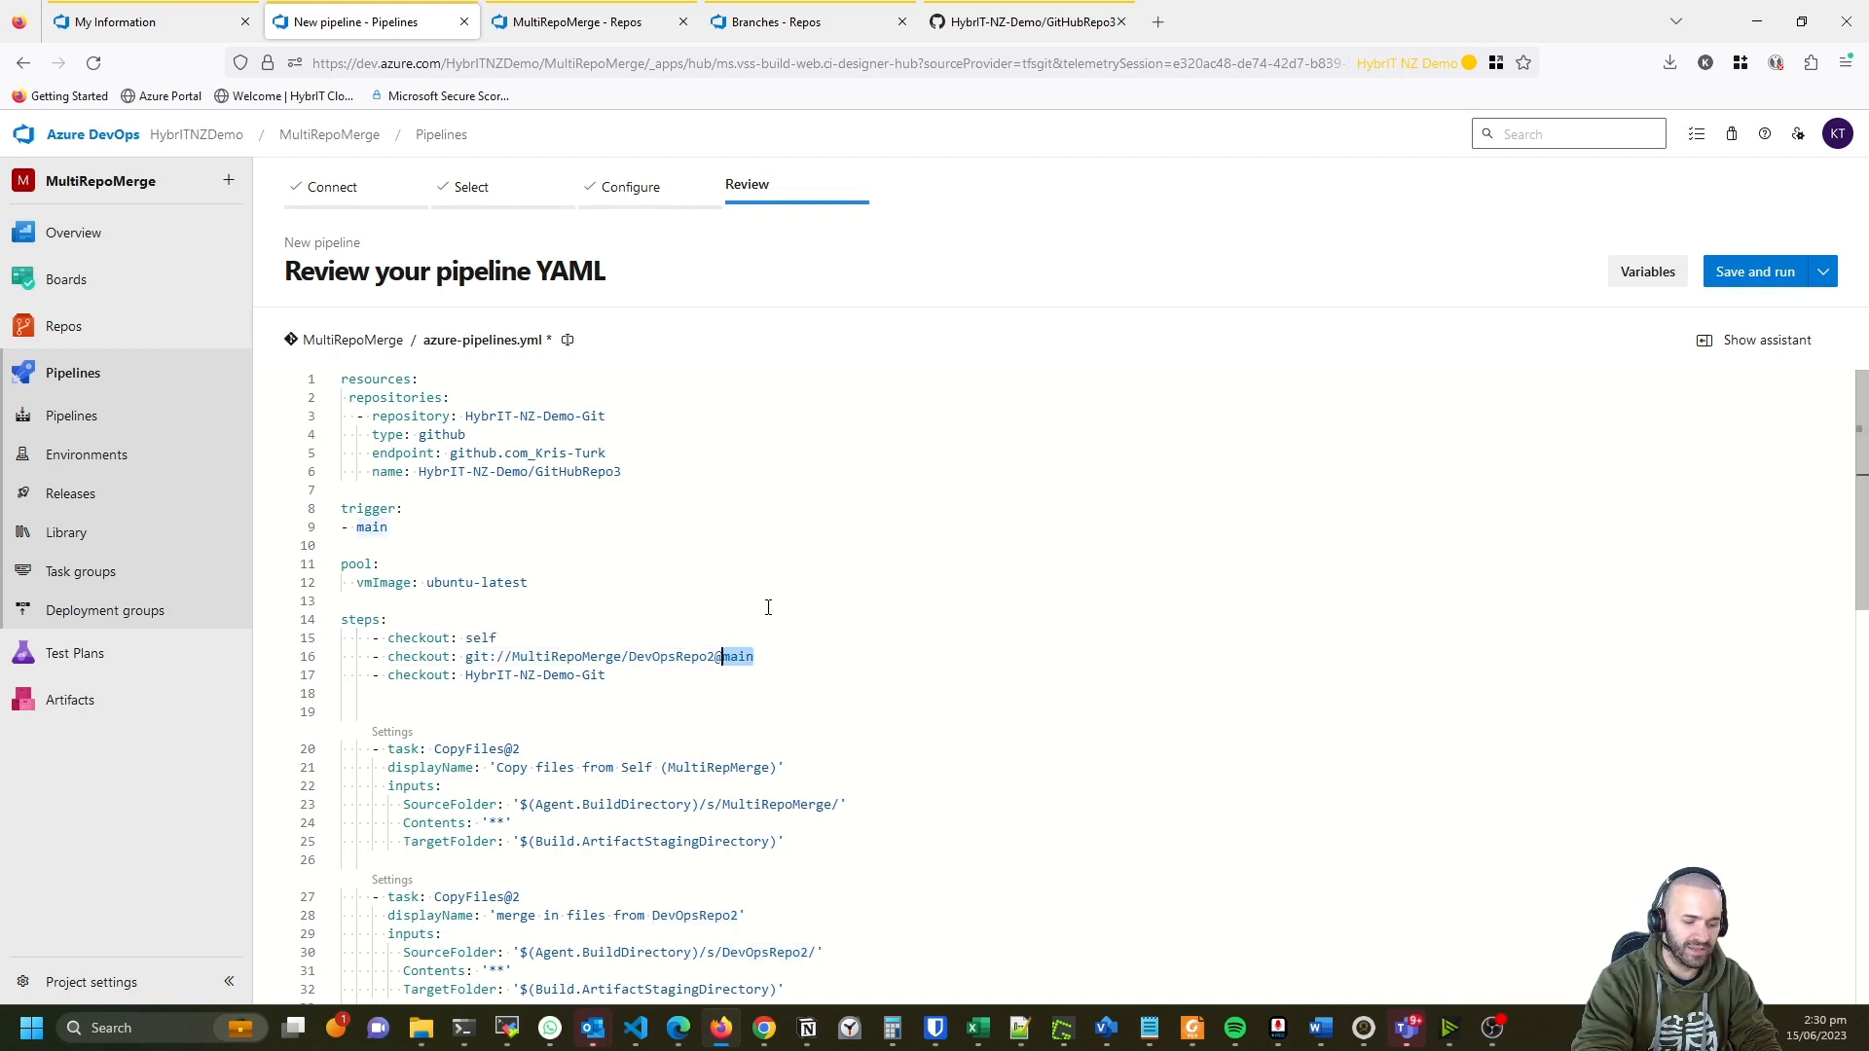
pyautogui.write('Development')
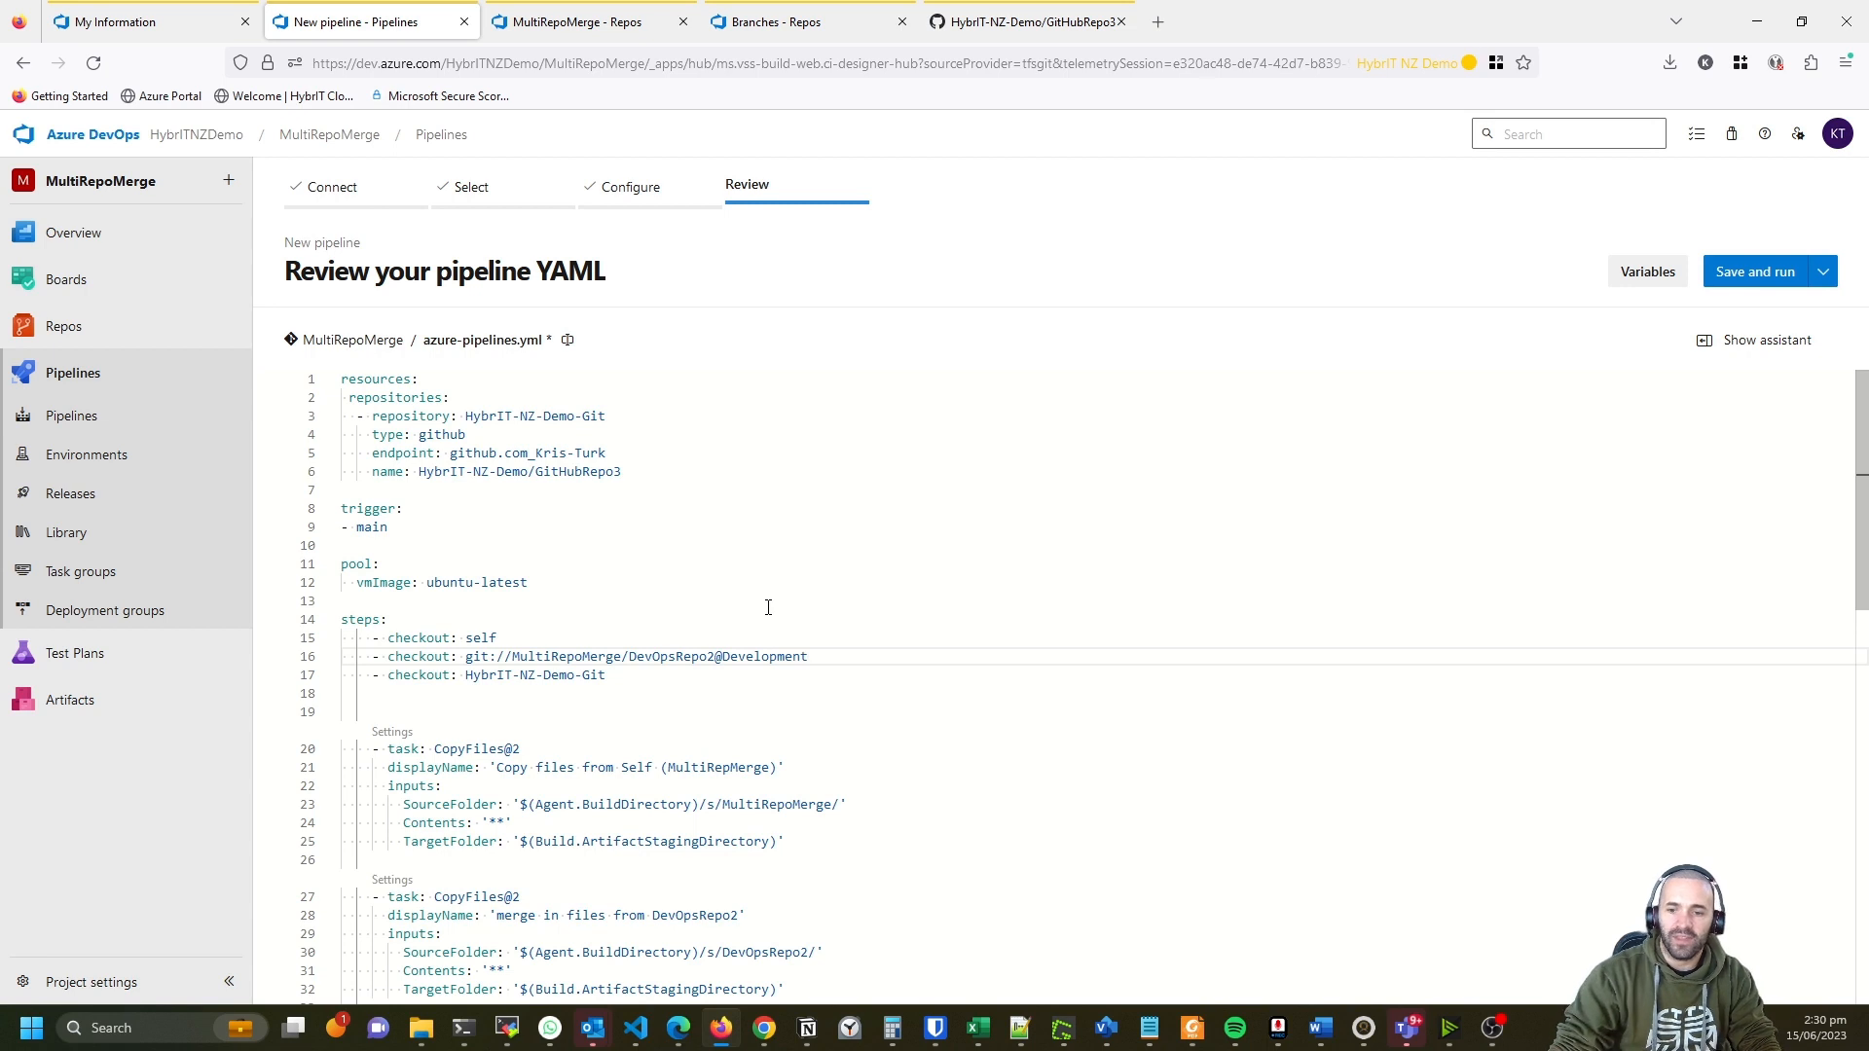
pyautogui.moveTo(722, 656); pyautogui.dragTo(810, 655)
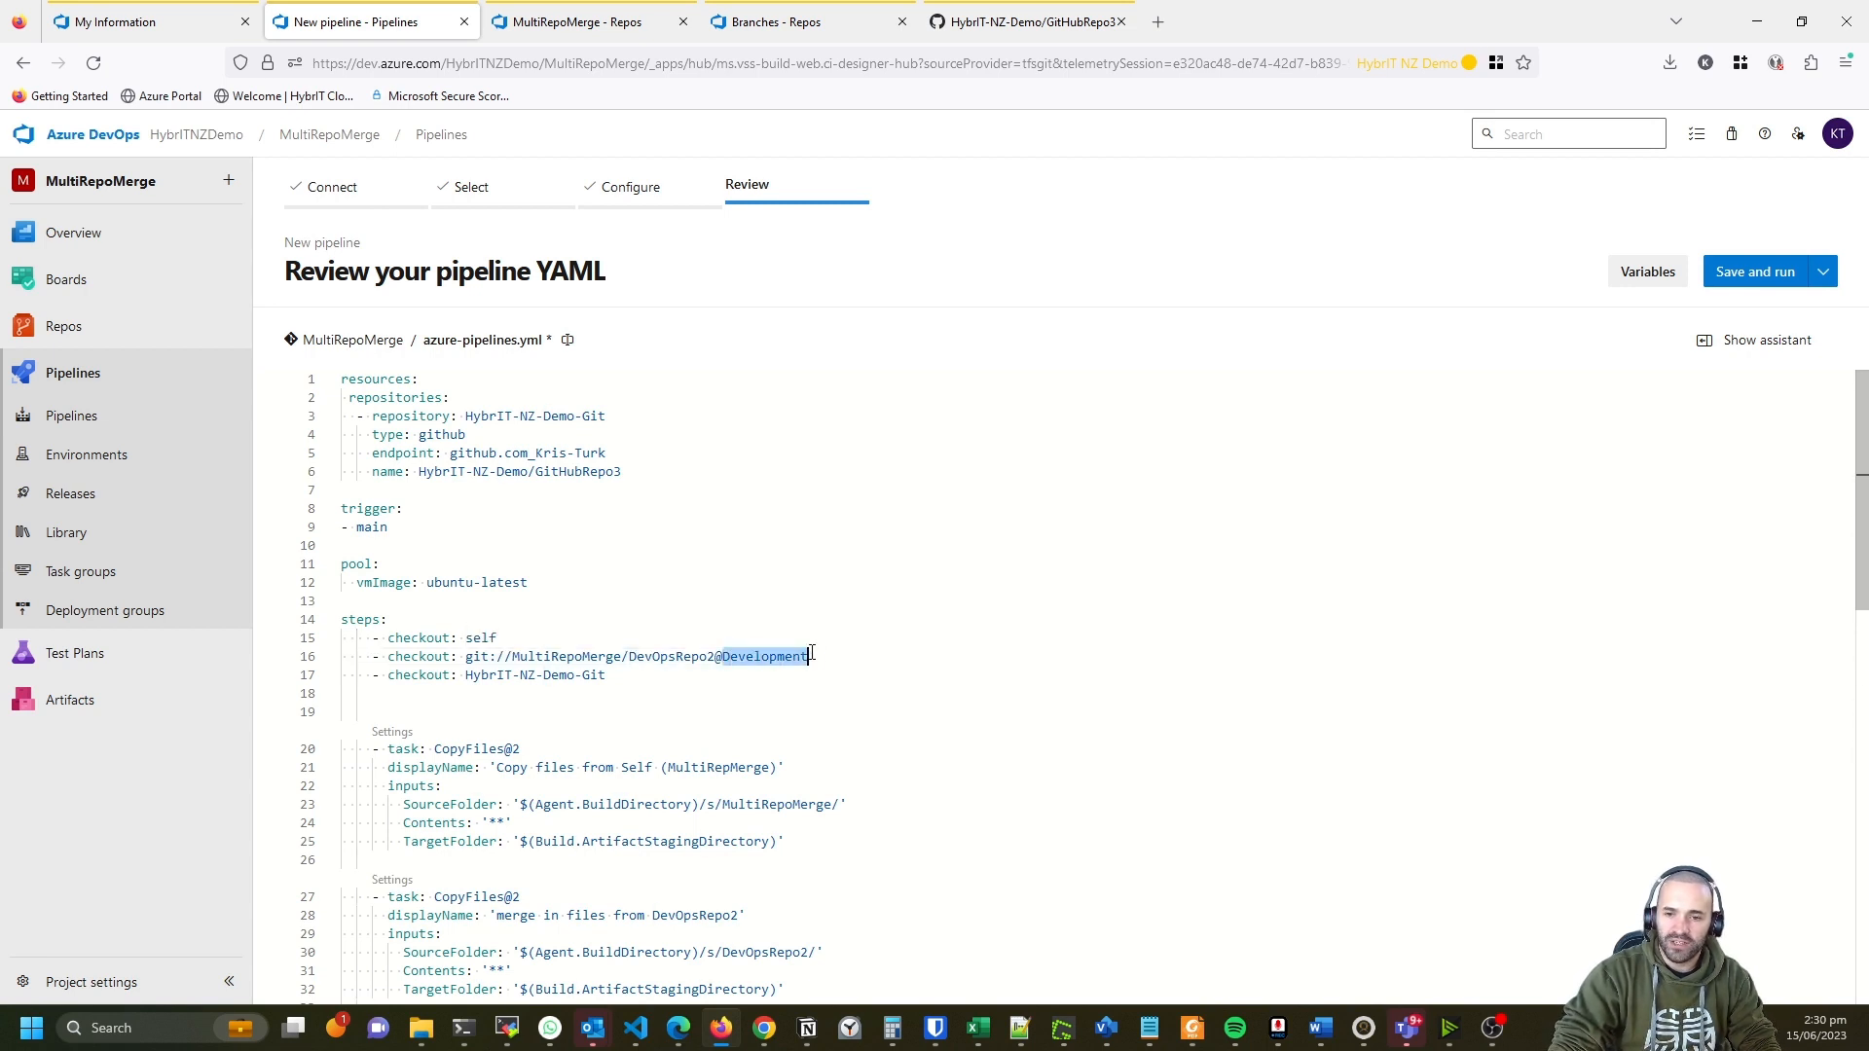
pyautogui.write('main')
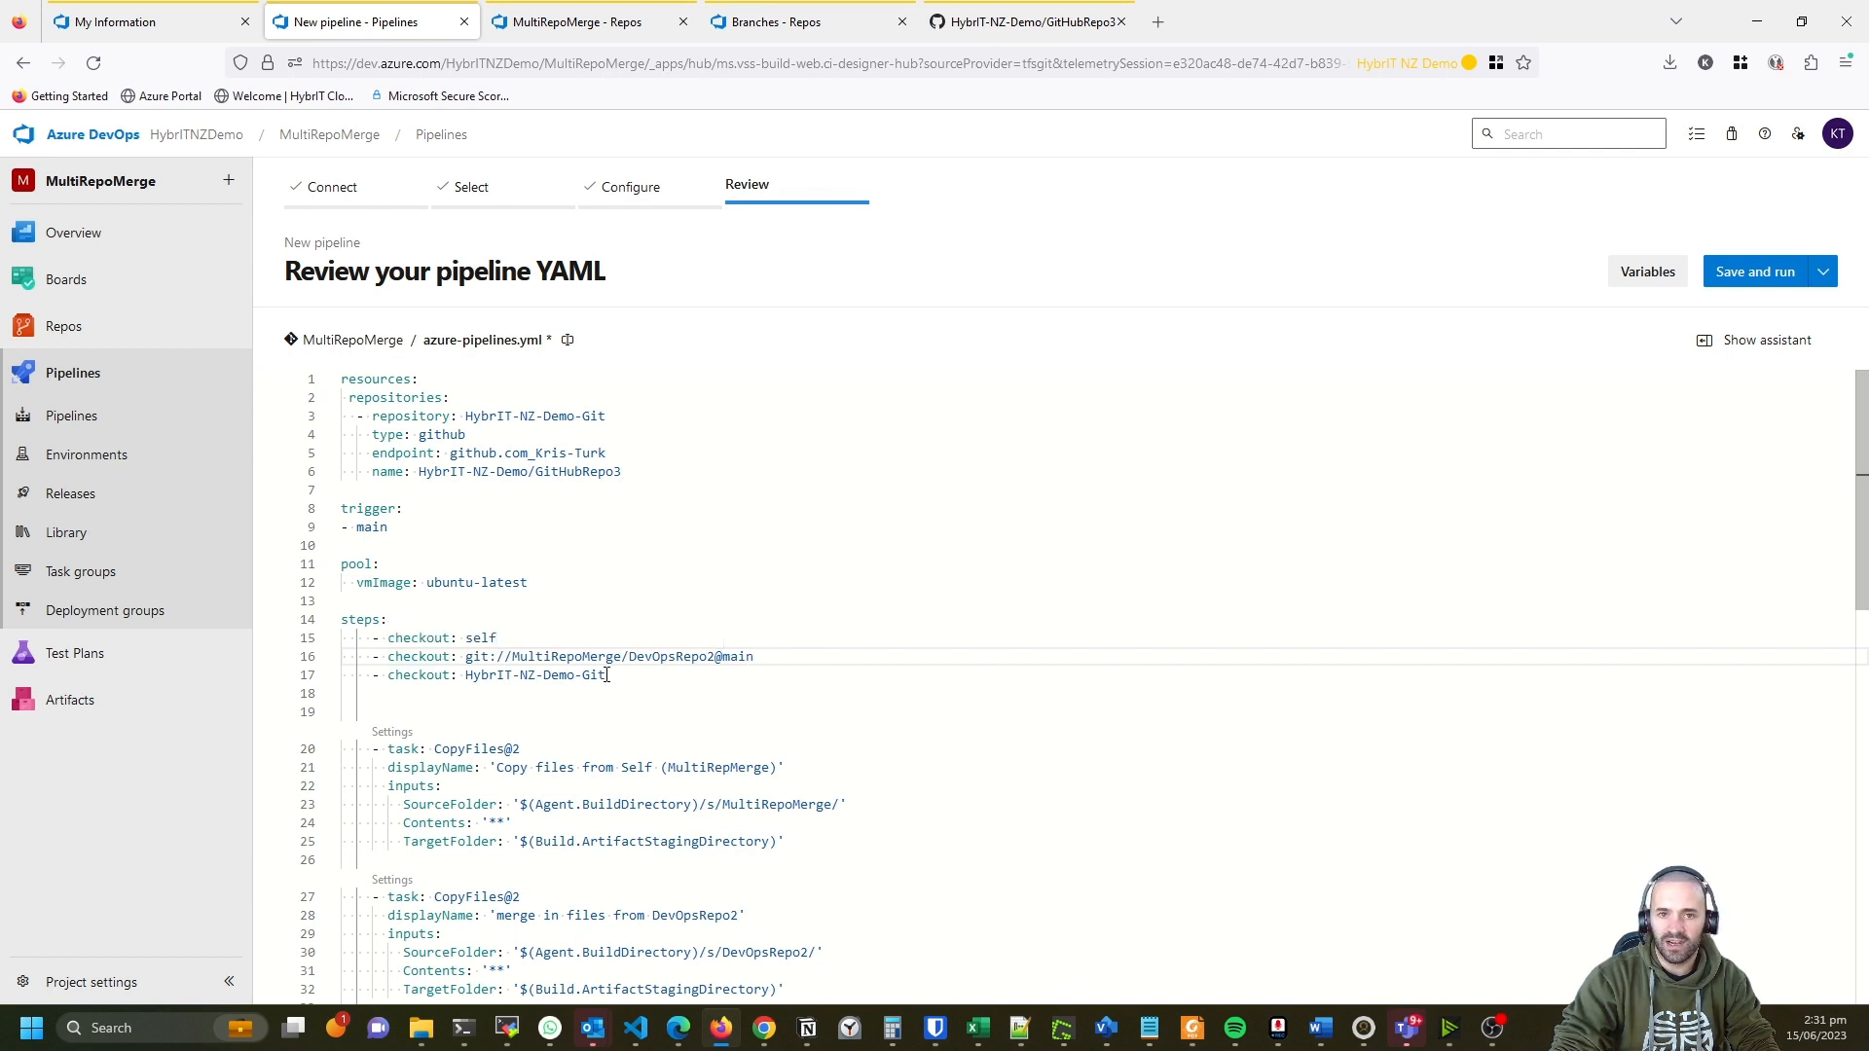
# Compare the HybrIT-NZ-Demo-Git checkout alias with the GitHub repository resource defined at the start of the YAML.
pyautogui.moveTo(607, 674); pyautogui.dragTo(462, 663)
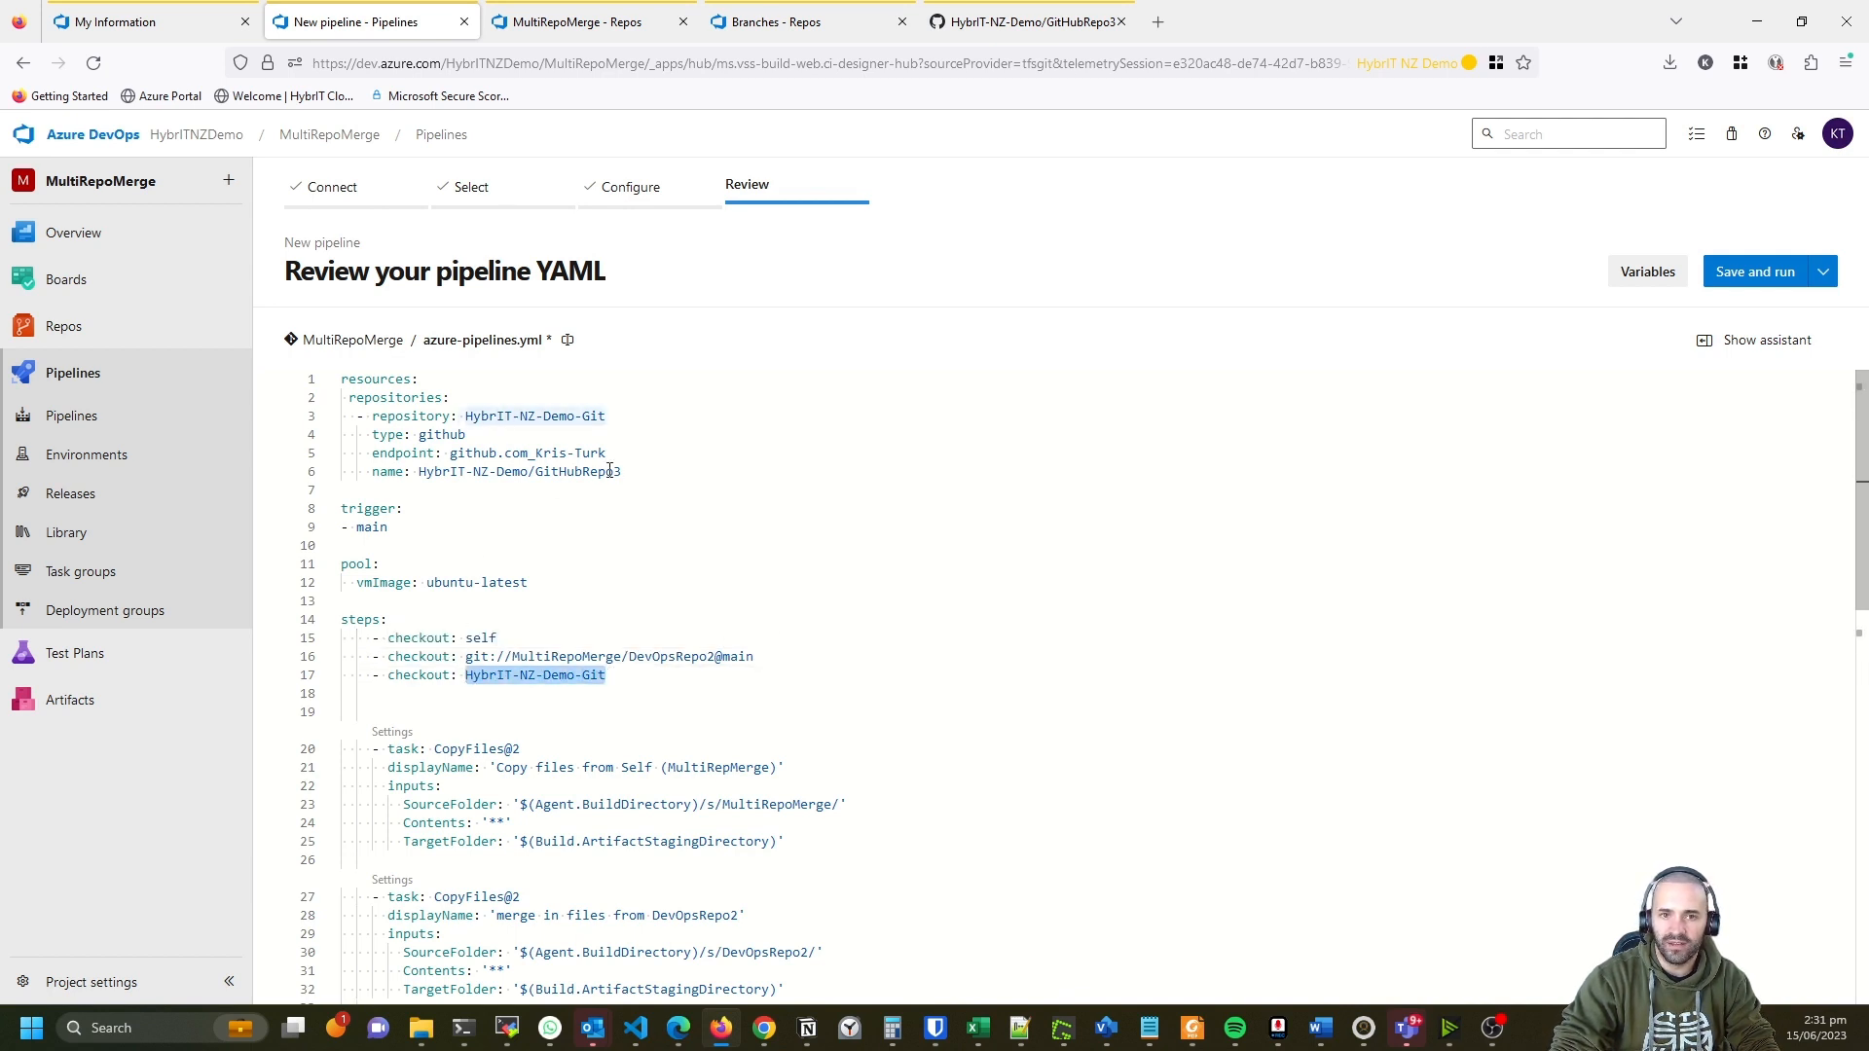
pyautogui.moveTo(639, 470); pyautogui.dragTo(371, 416)
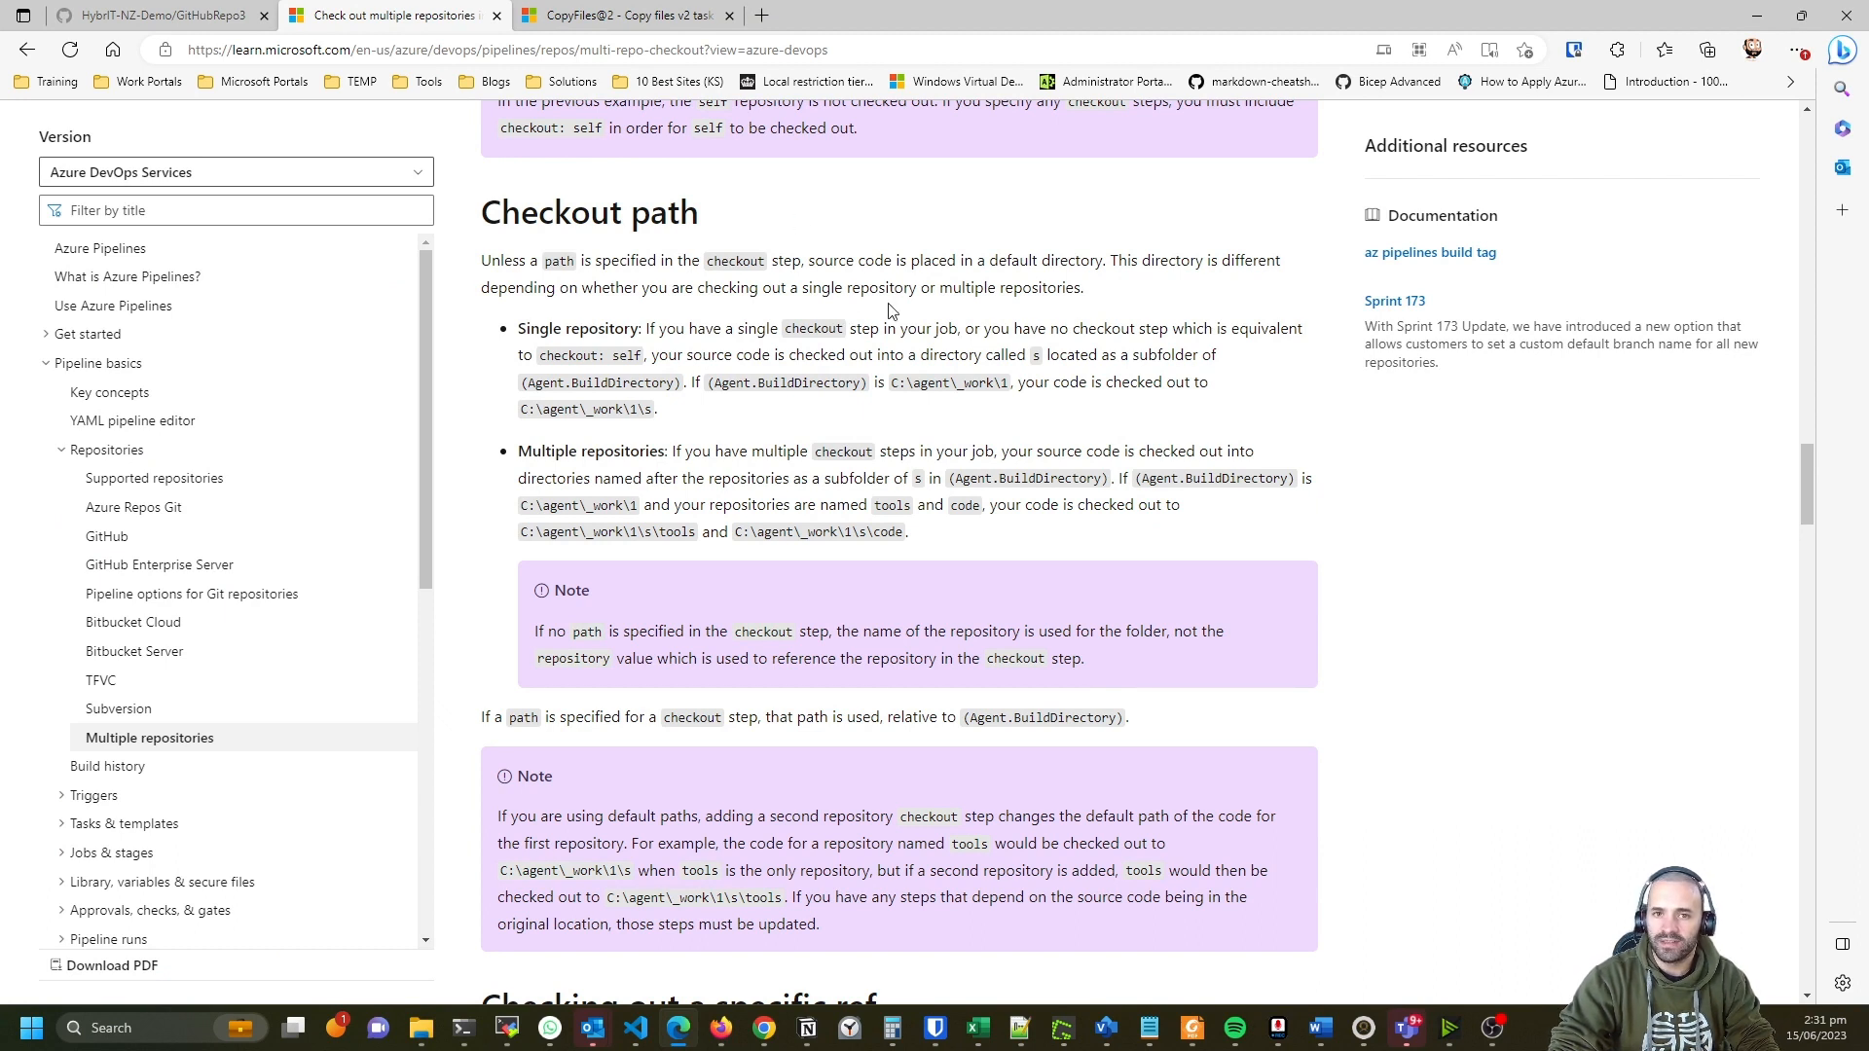
# Switch to Microsoft Edge and read the Checkout path section, highlighting the build directory, s and code parts of the example paths.
pyautogui.scroll(-1, 889, 312)
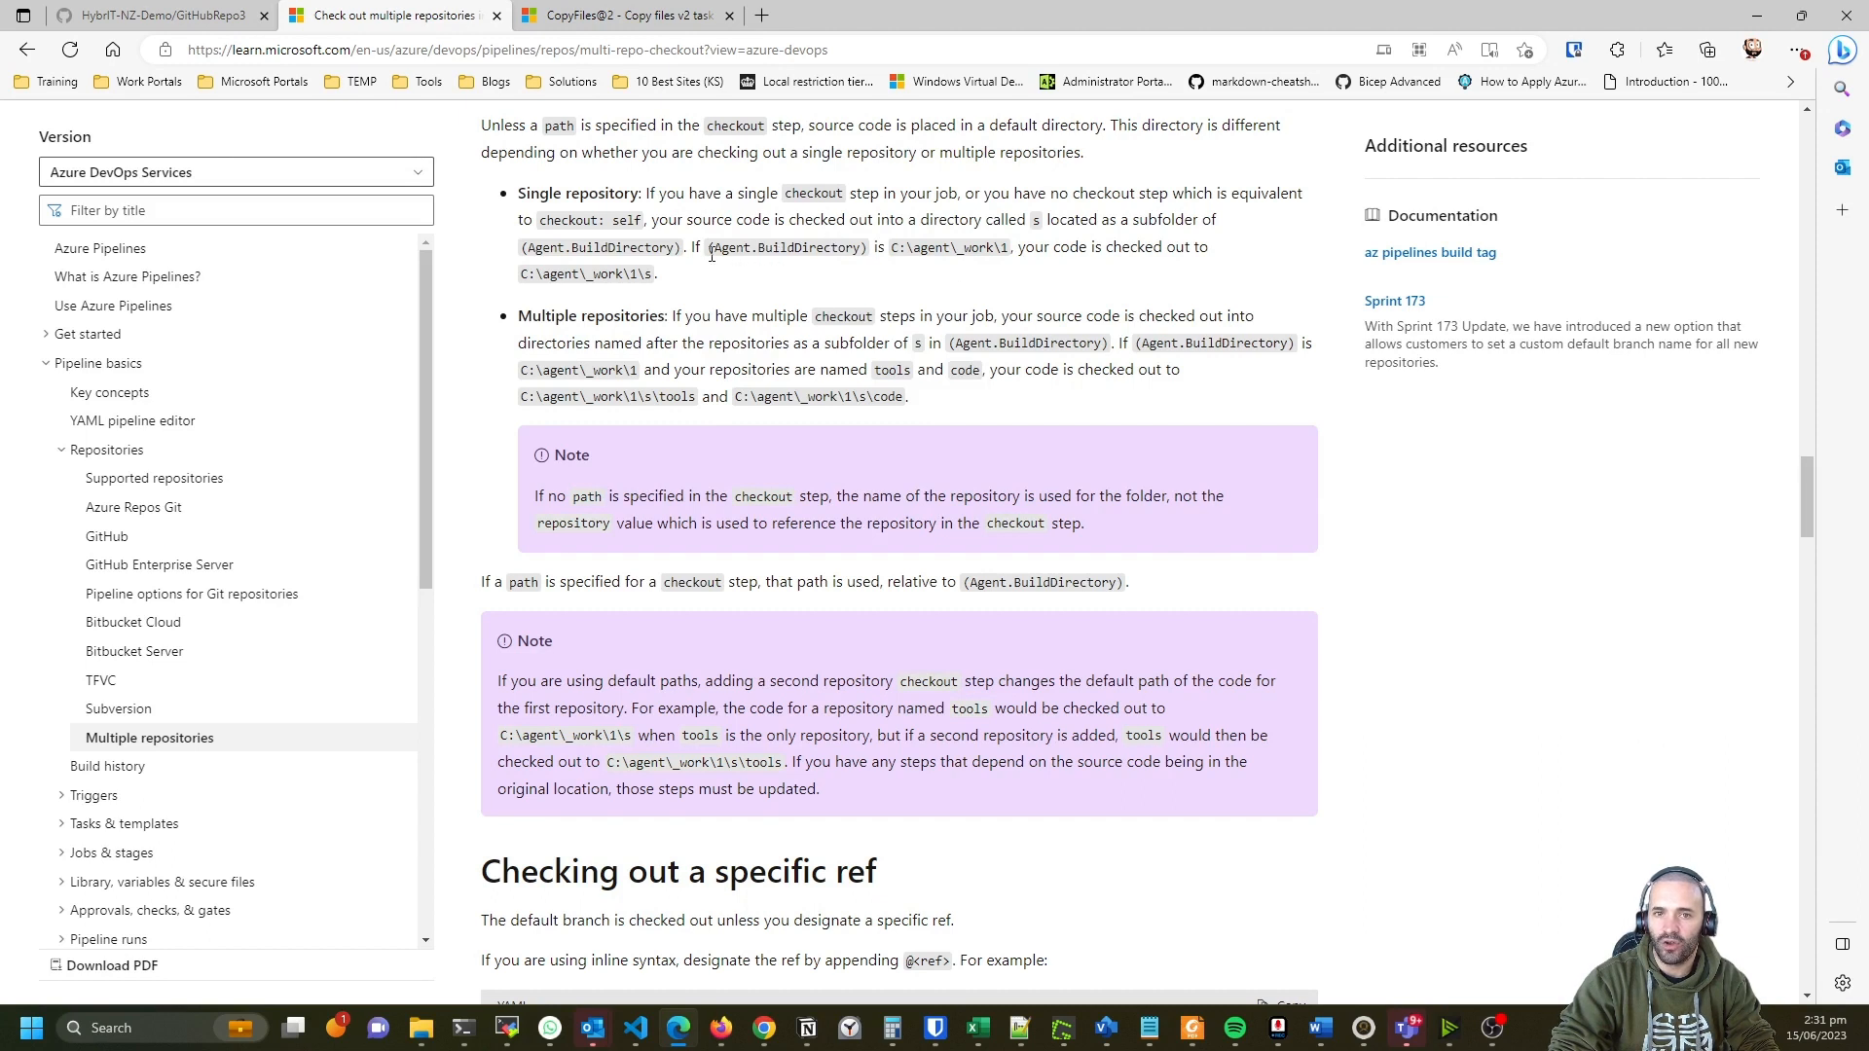
pyautogui.moveTo(707, 254); pyautogui.dragTo(1010, 247)
pyautogui.click(900, 271)
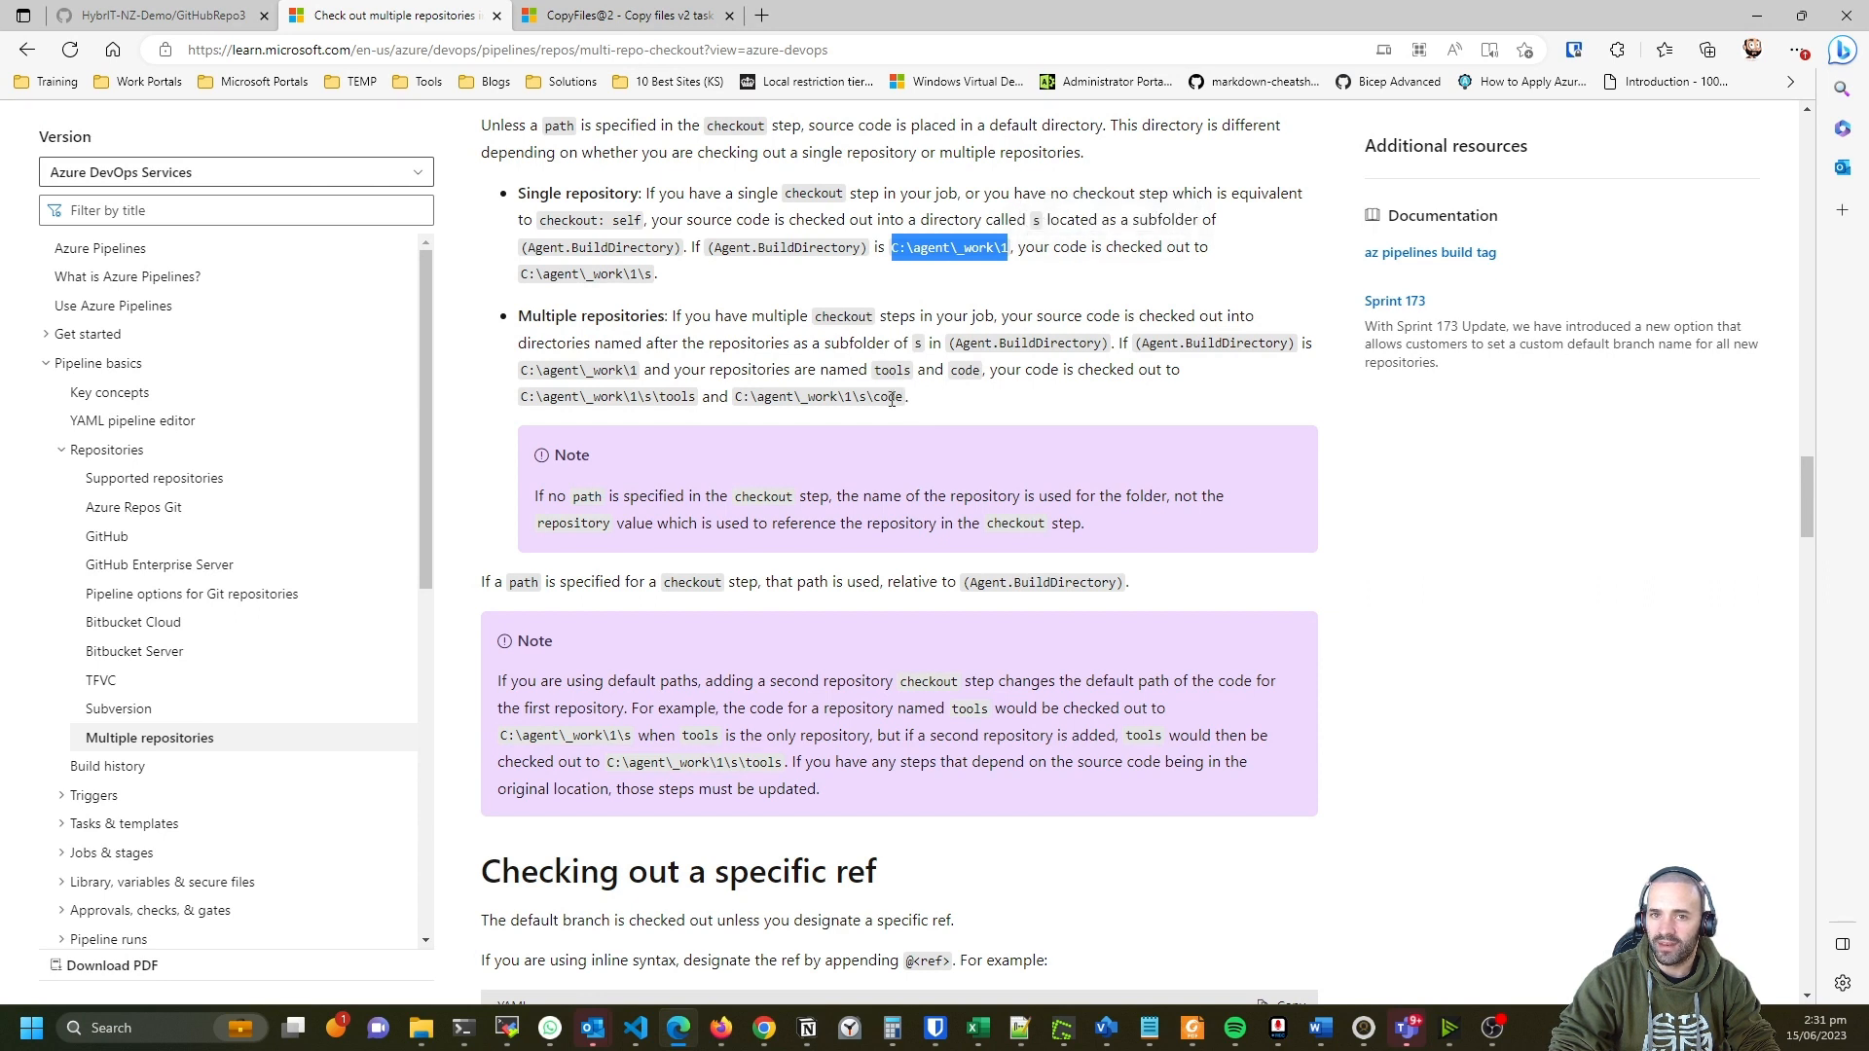
pyautogui.doubleClick(861, 397)
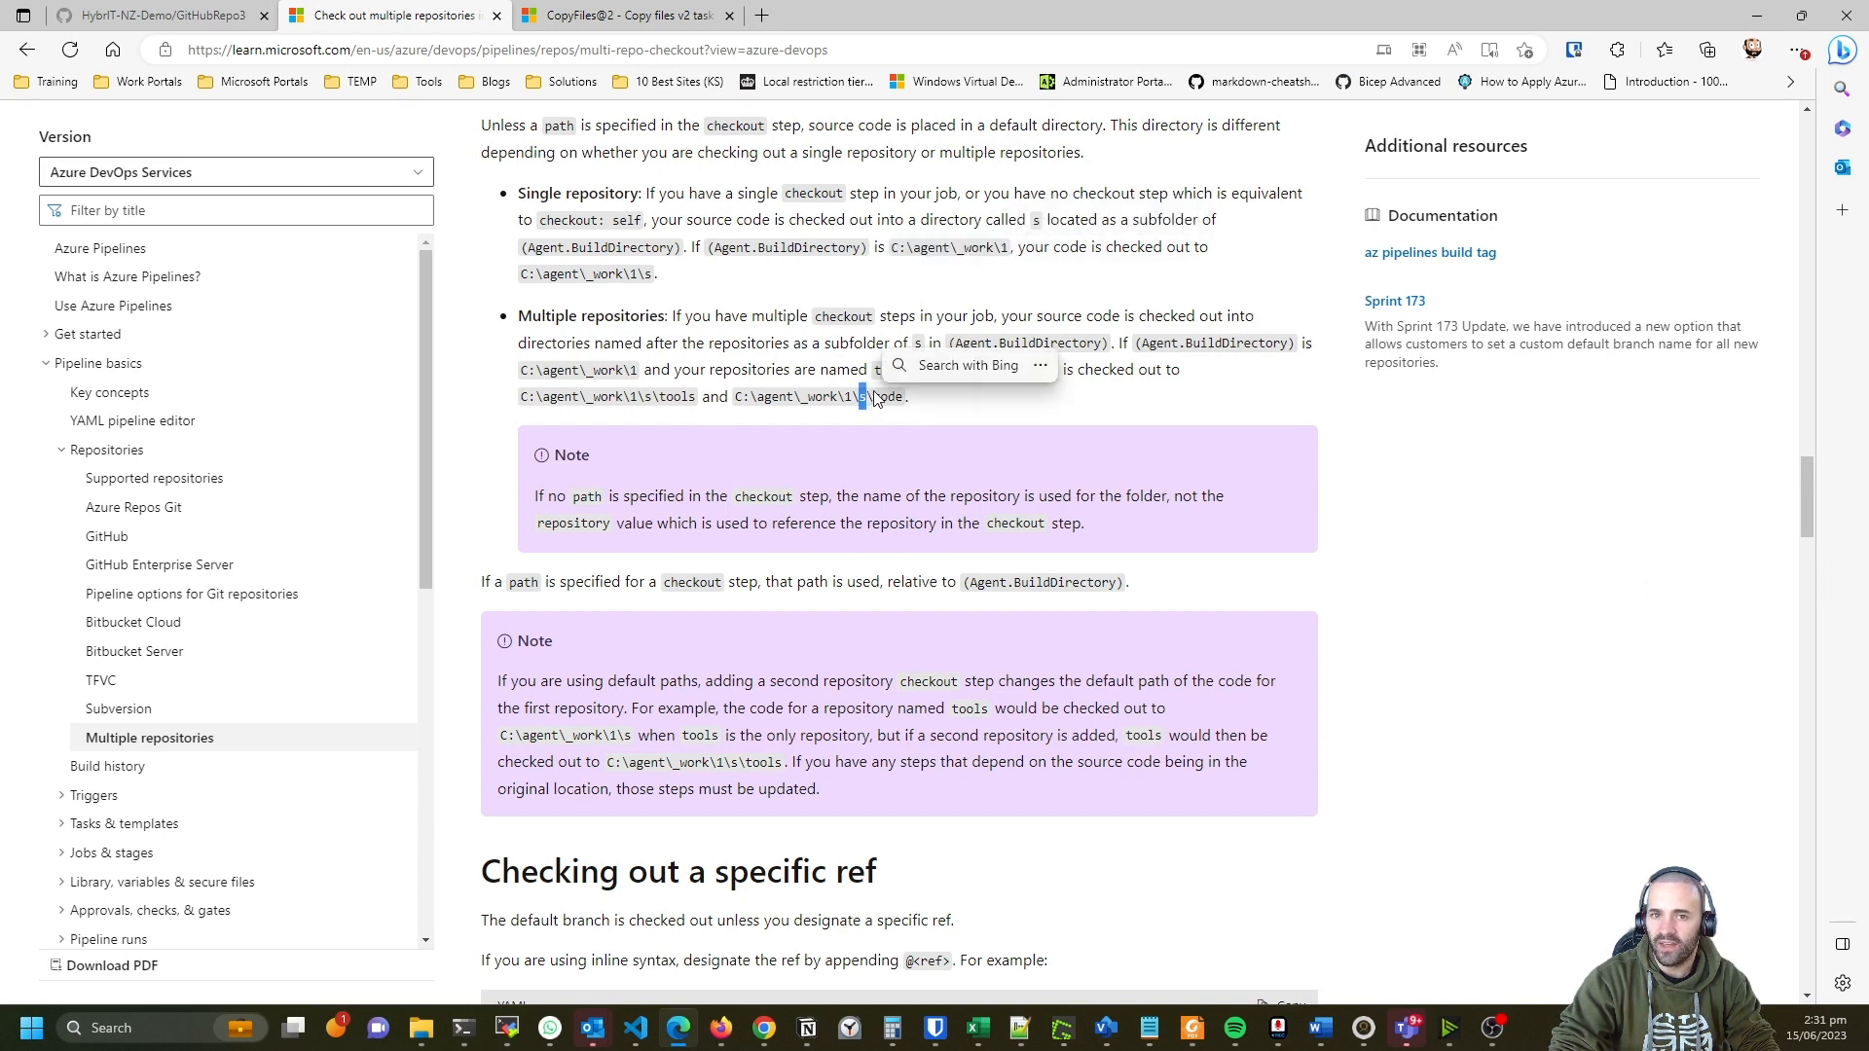
pyautogui.click(877, 399)
pyautogui.doubleClick(877, 399)
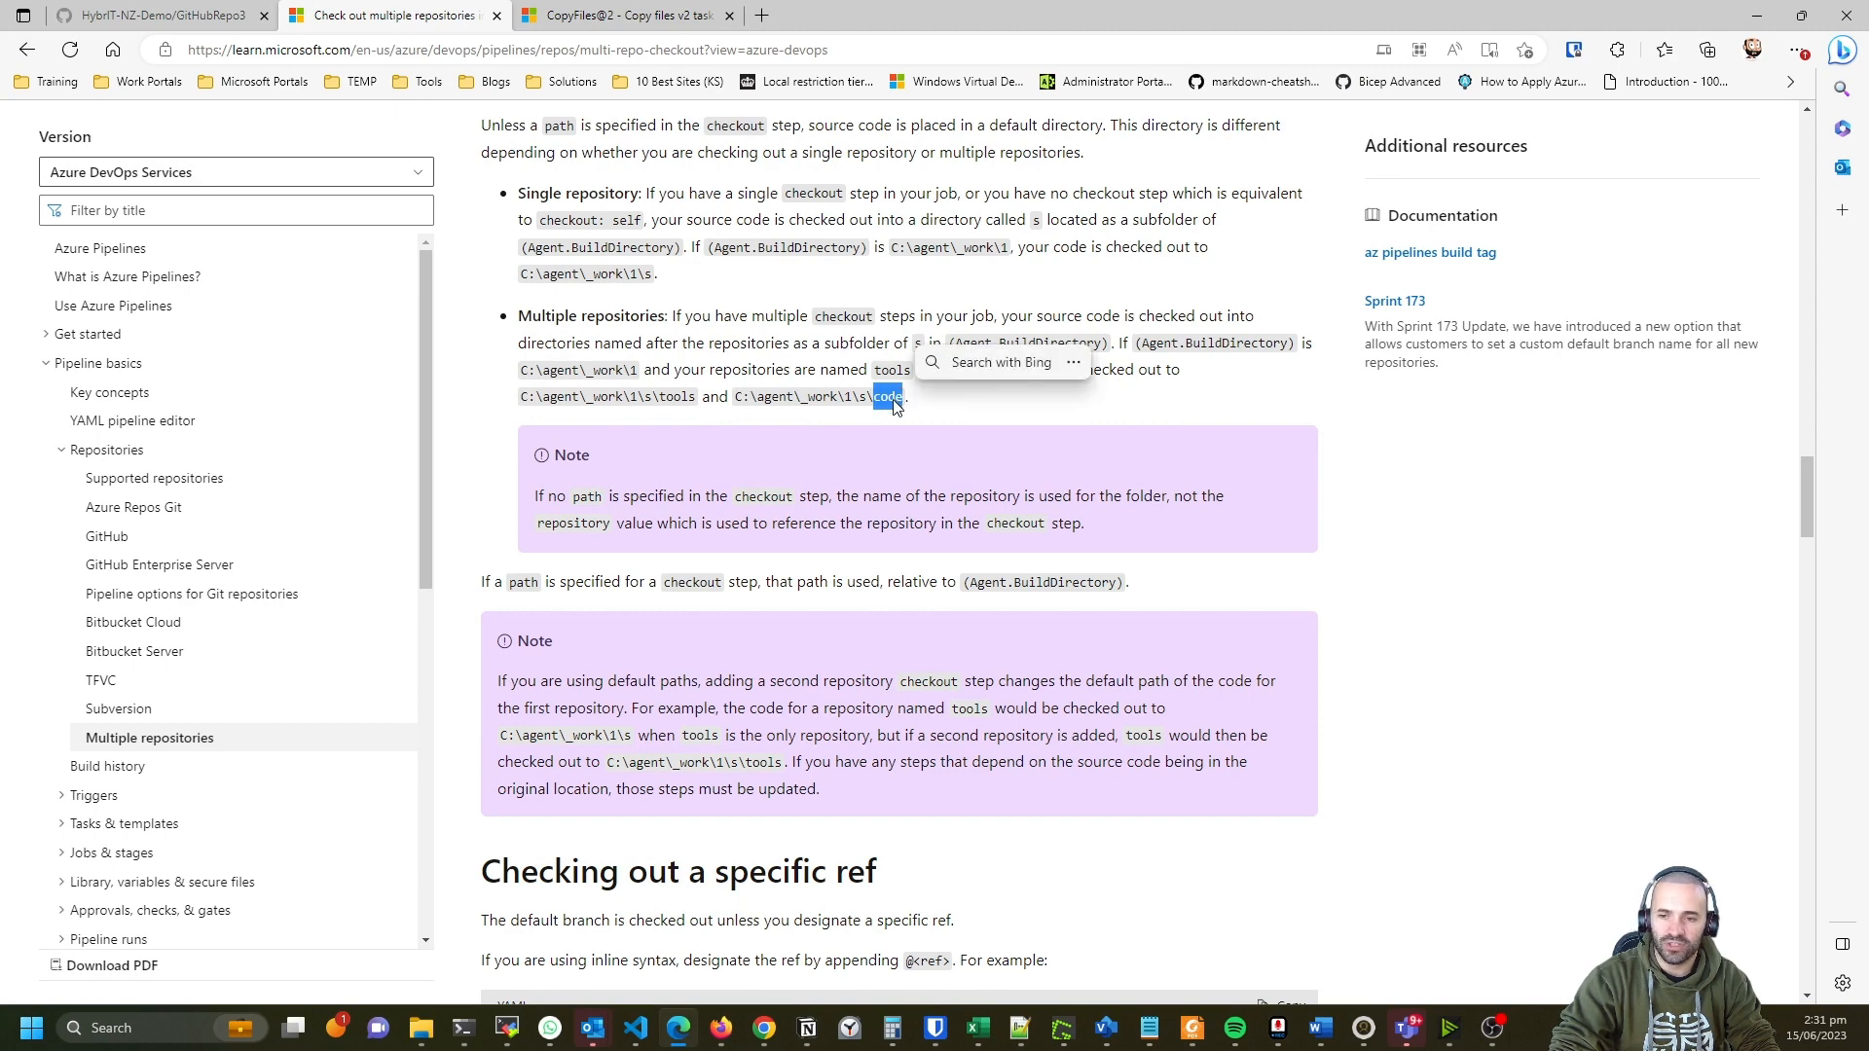
# Switch back to Azure DevOps in Firefox and view the MultiRepoMerge repository's files.
pyautogui.hotkey('alt', 'Tab')
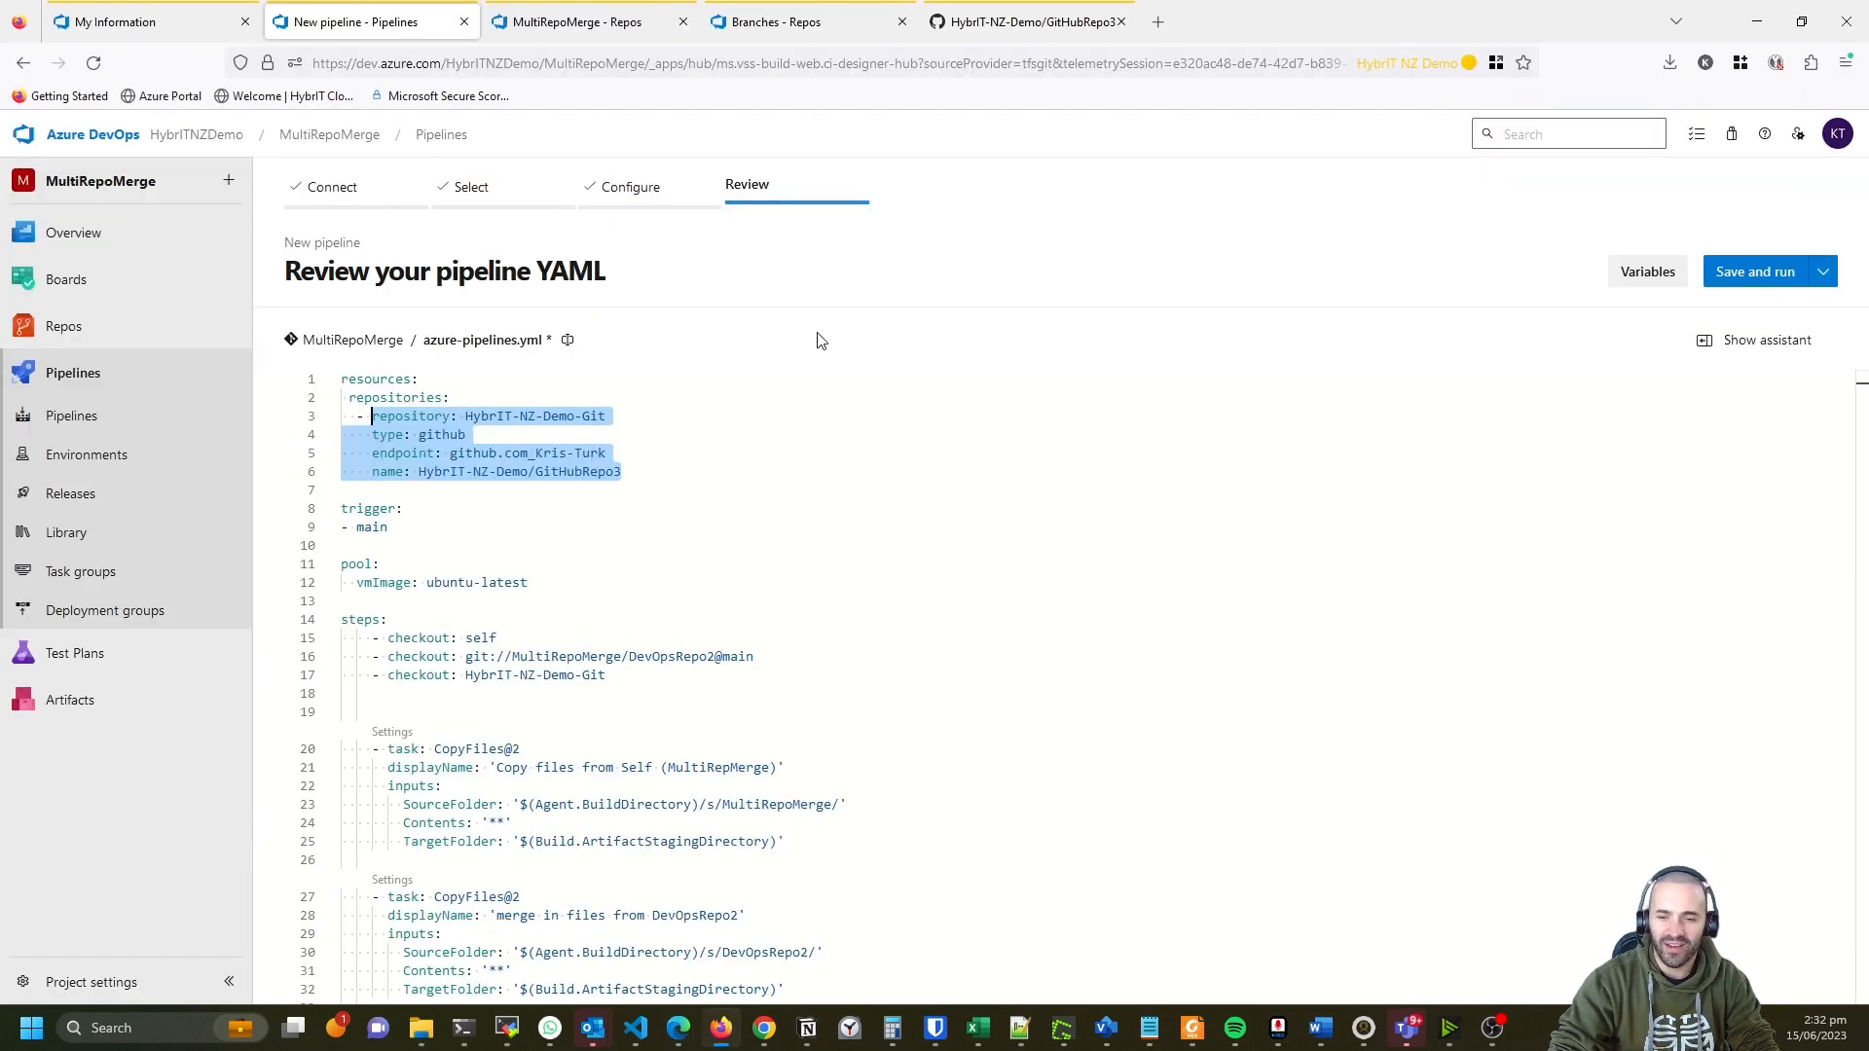
pyautogui.scroll(-1, 789, 375)
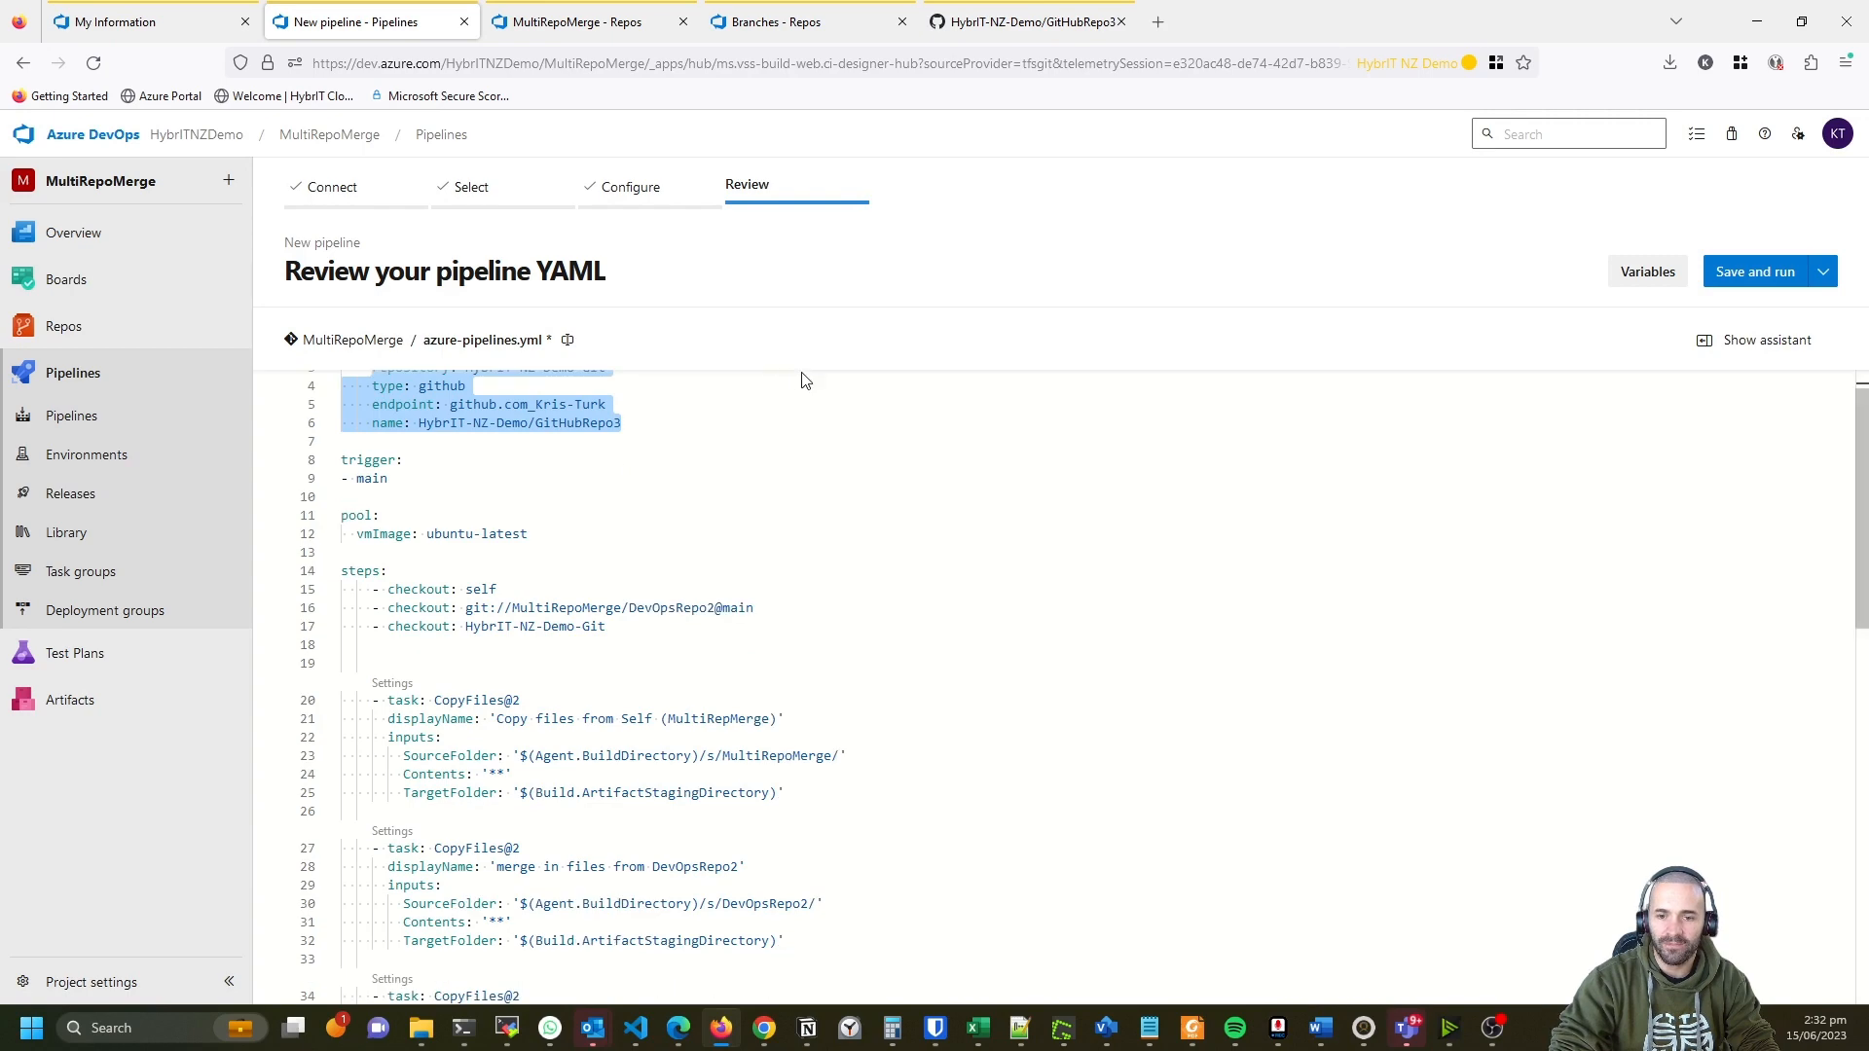
pyautogui.scroll(1, 695, 437)
pyautogui.click(584, 21)
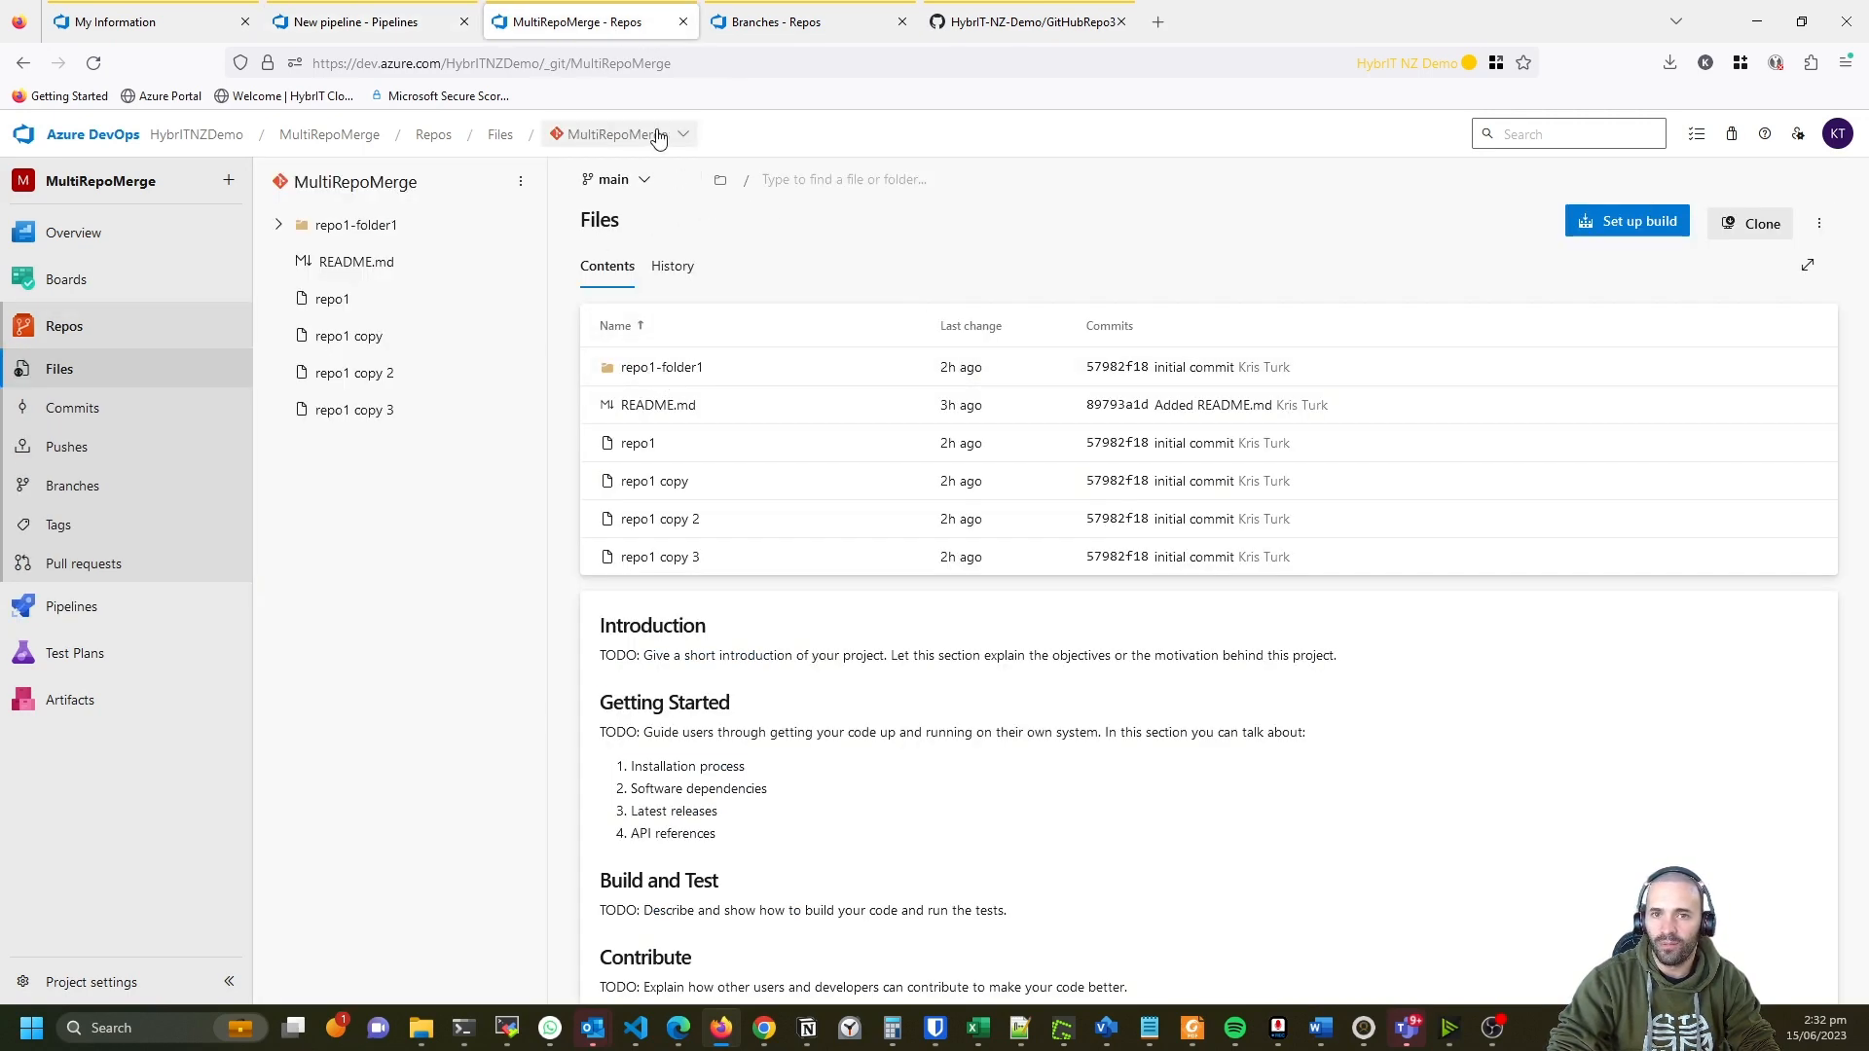
# Return to the pipeline YAML and review the MultiRepoMerge CopyFiles task, highlighting its source folder, contents and target folder values.
pyautogui.click(397, 27)
pyautogui.scroll(-3, 669, 397)
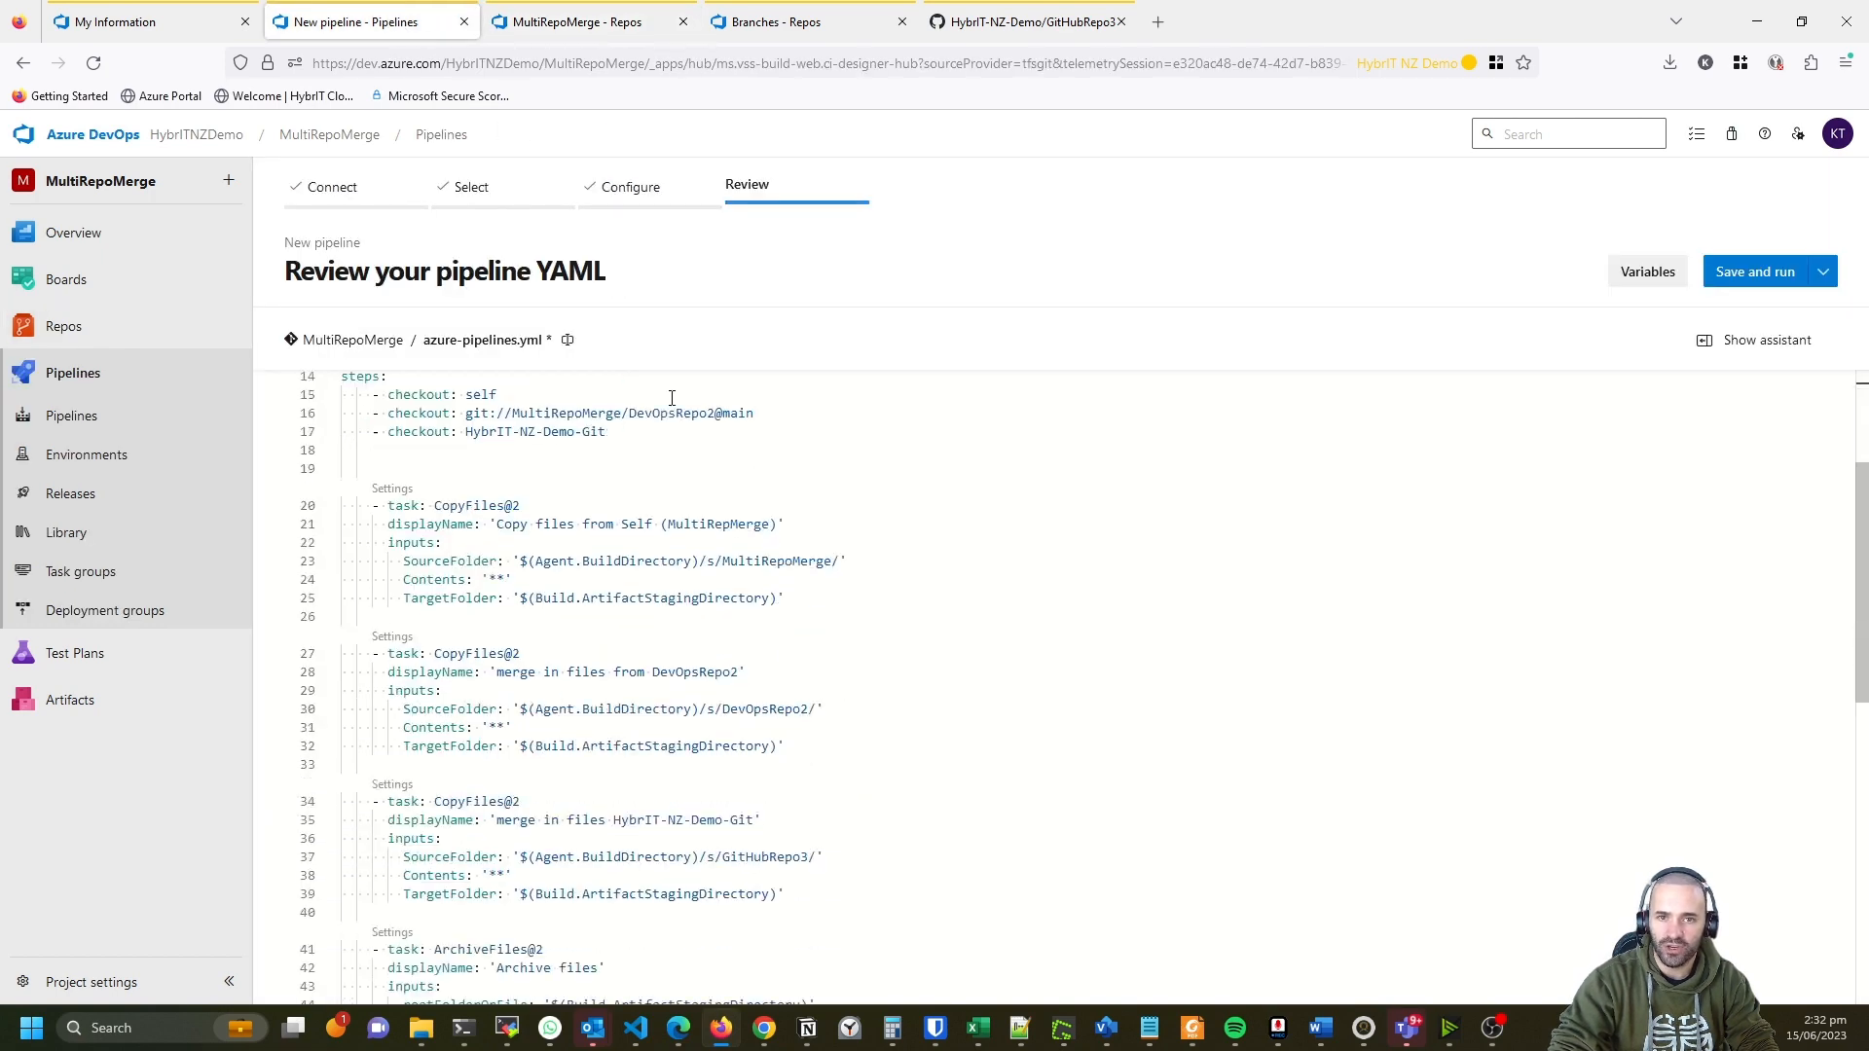
pyautogui.scroll(-2, 672, 398)
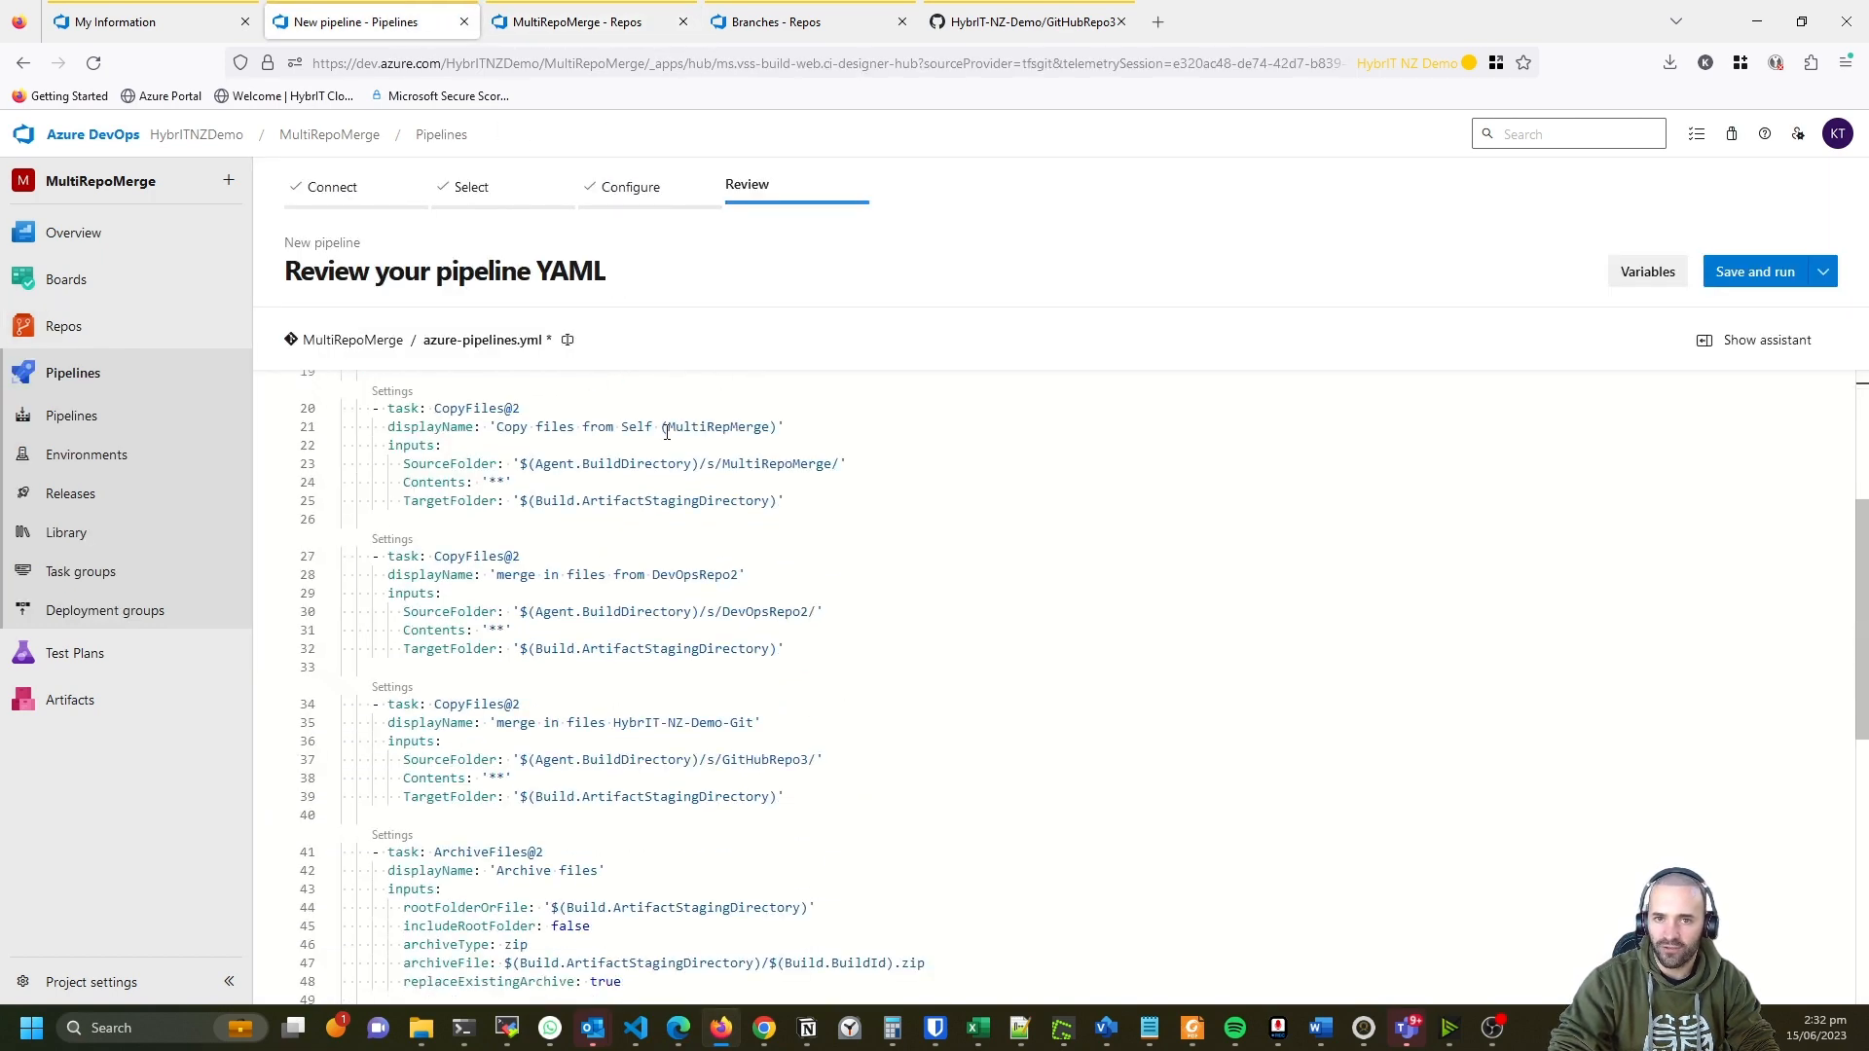
pyautogui.moveTo(667, 432); pyautogui.dragTo(751, 434)
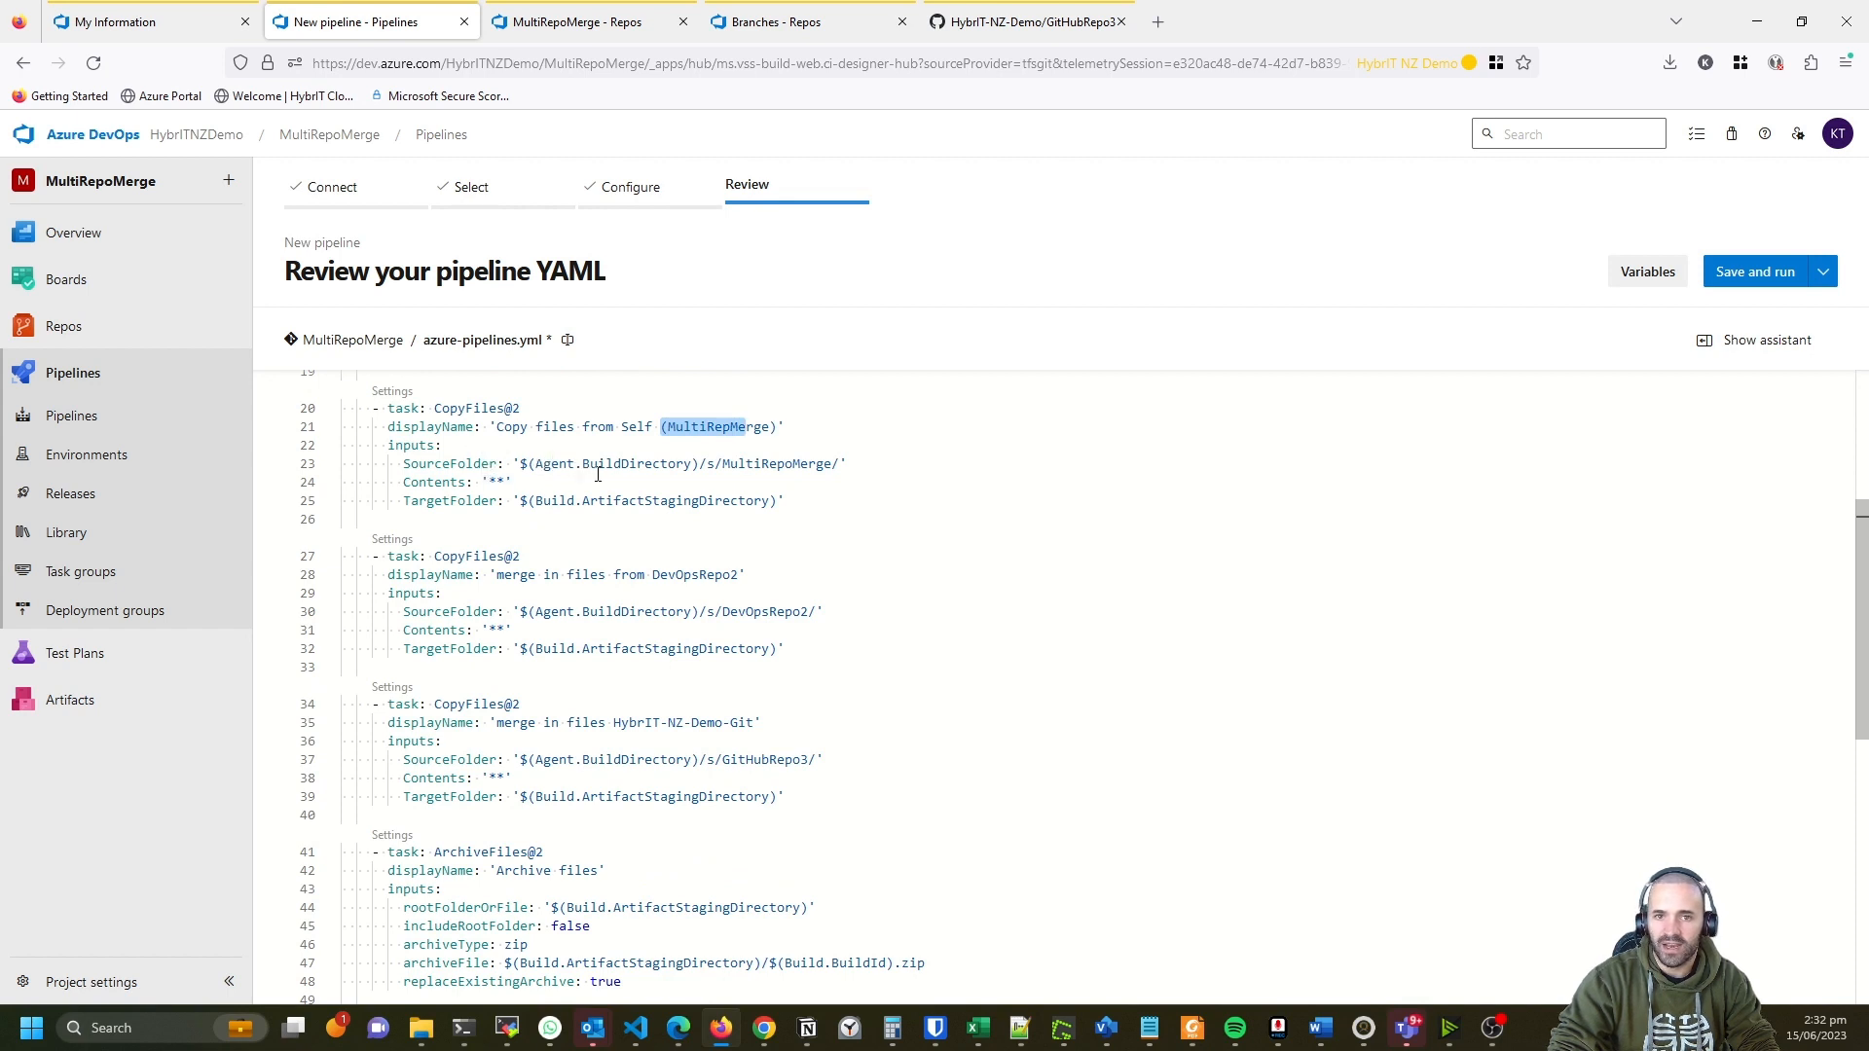
pyautogui.click(716, 464)
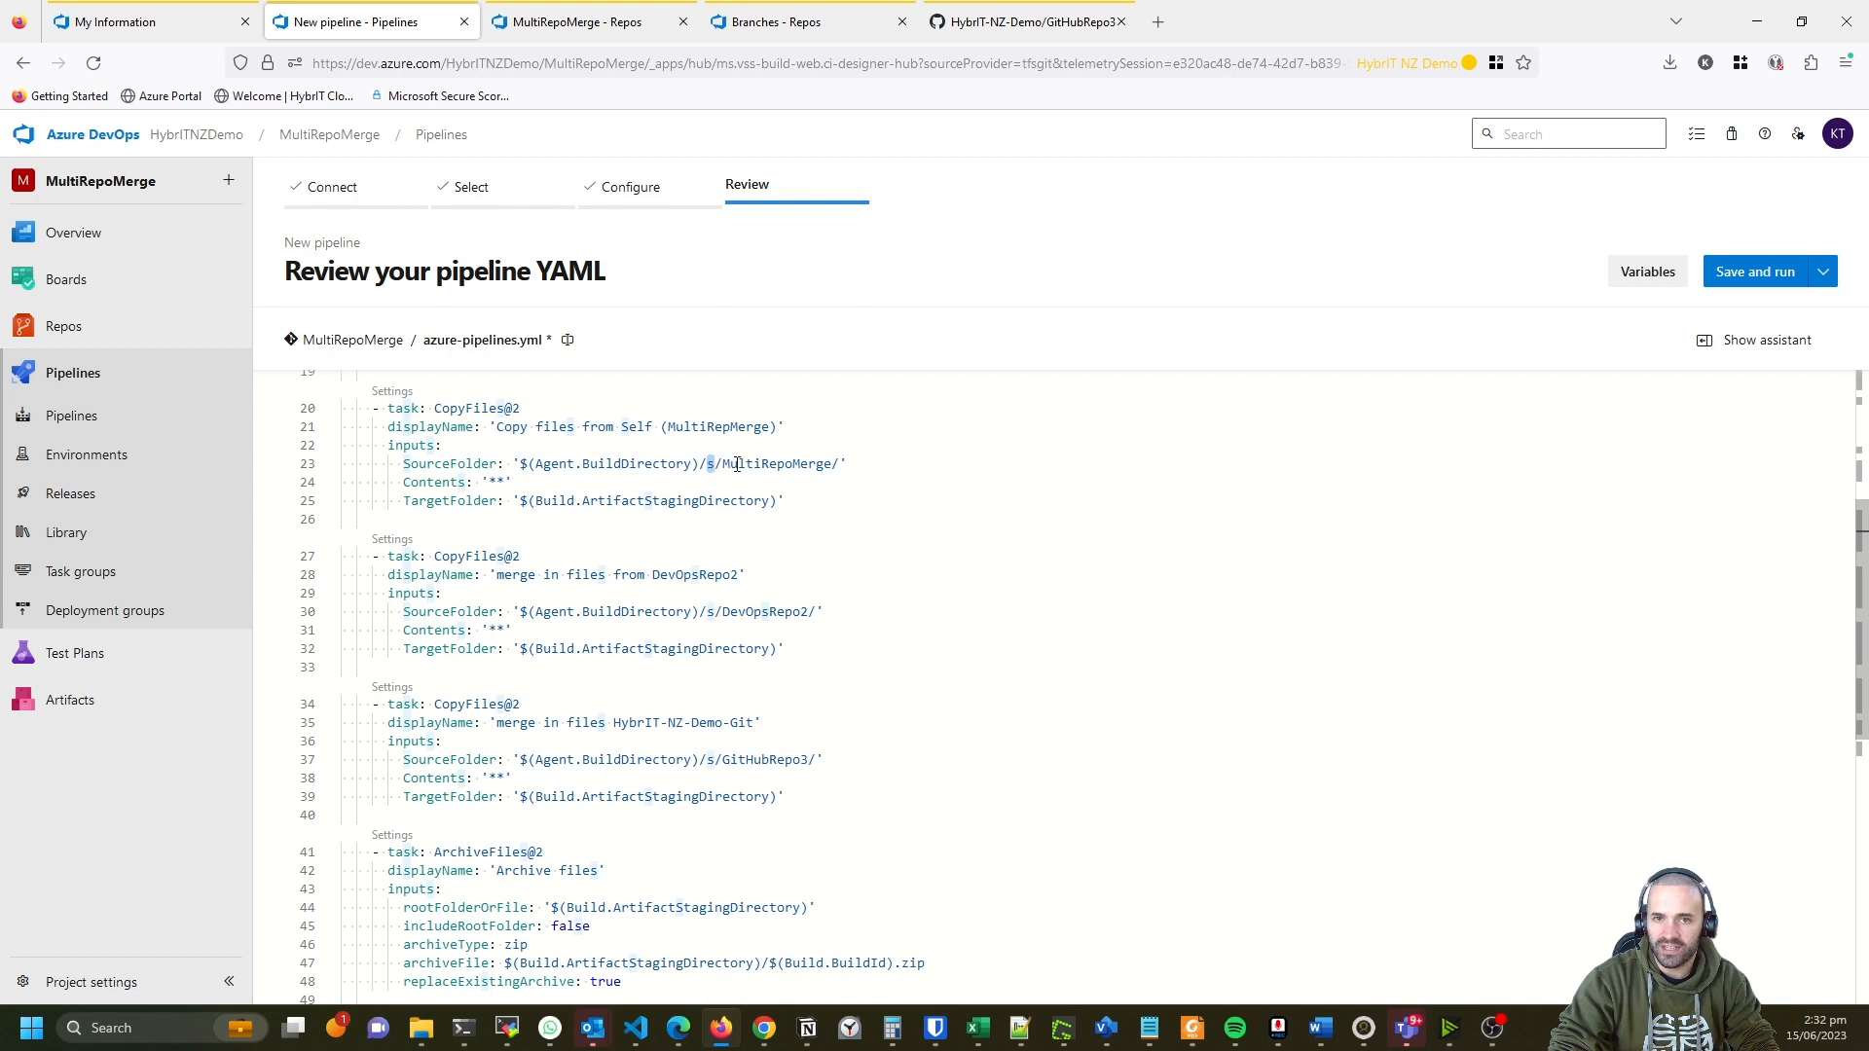
pyautogui.moveTo(727, 467); pyautogui.dragTo(835, 466)
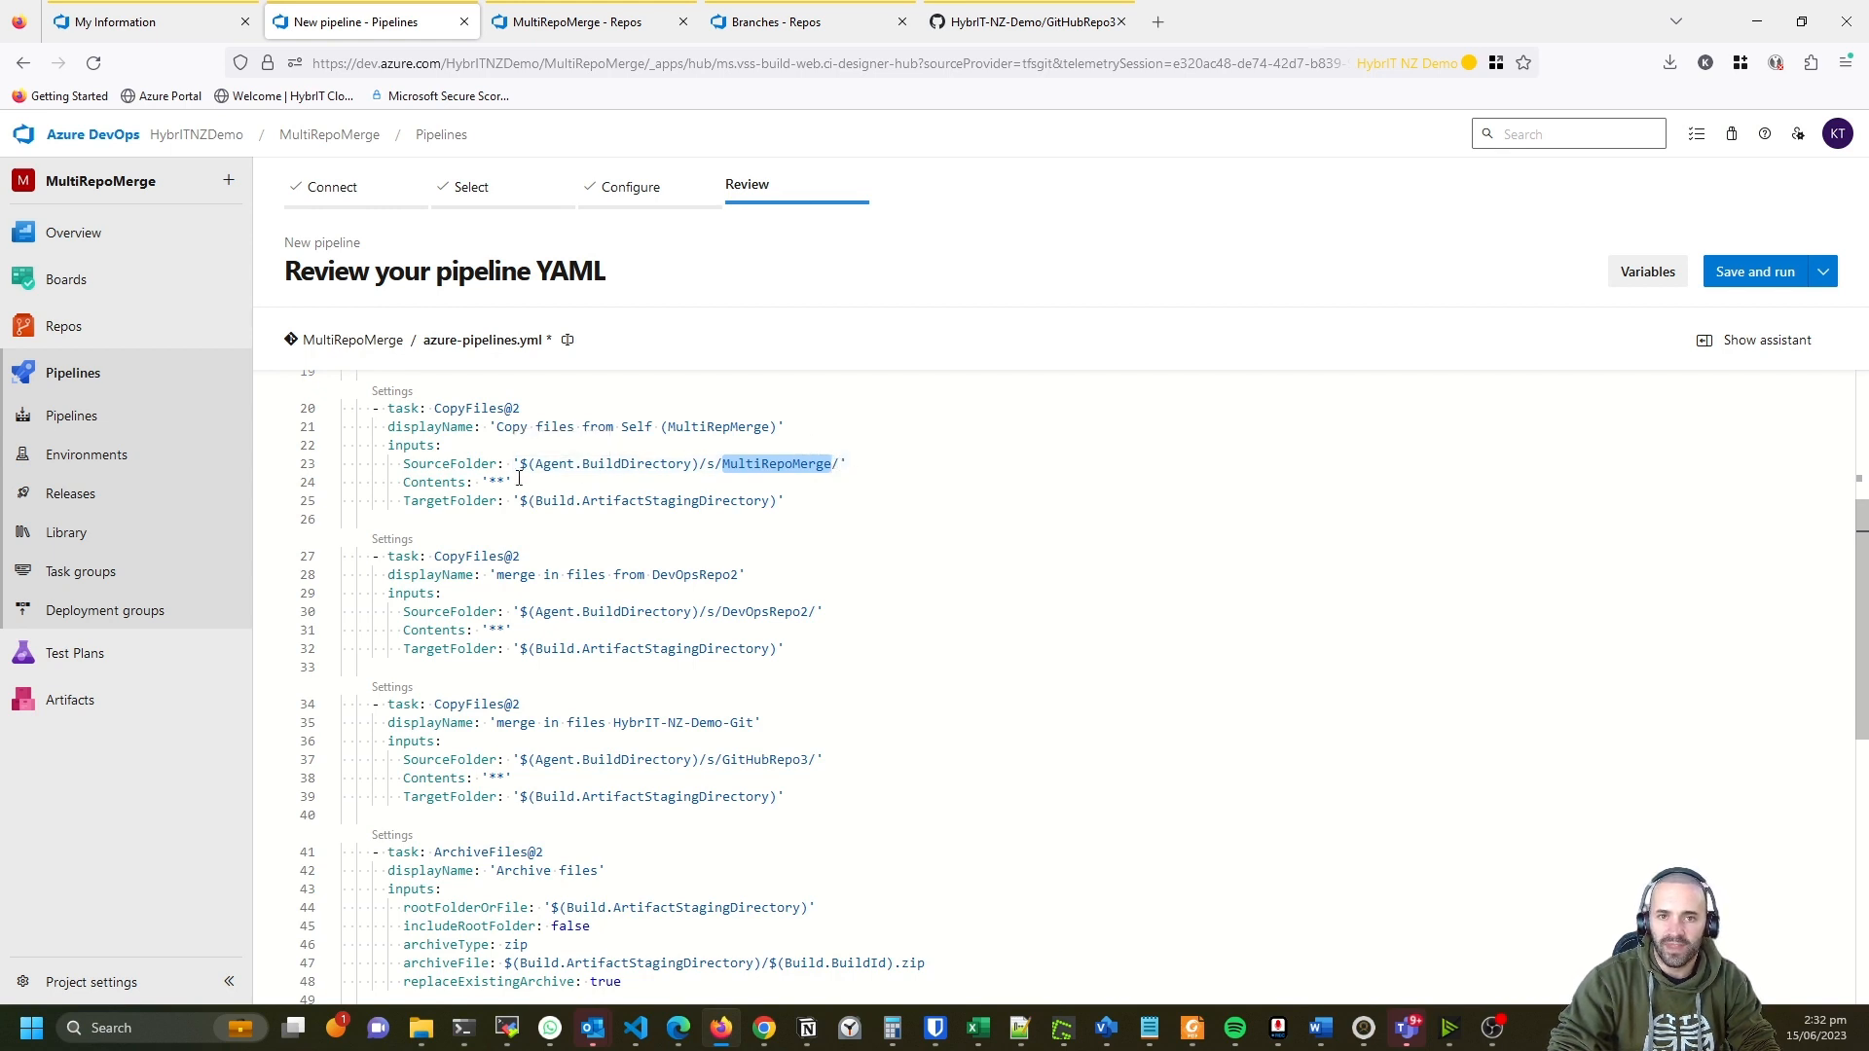
pyautogui.moveTo(512, 483)
pyautogui.mouseDown()
pyautogui.moveTo(463, 484)
pyautogui.moveTo(483, 484)
pyautogui.mouseUp()
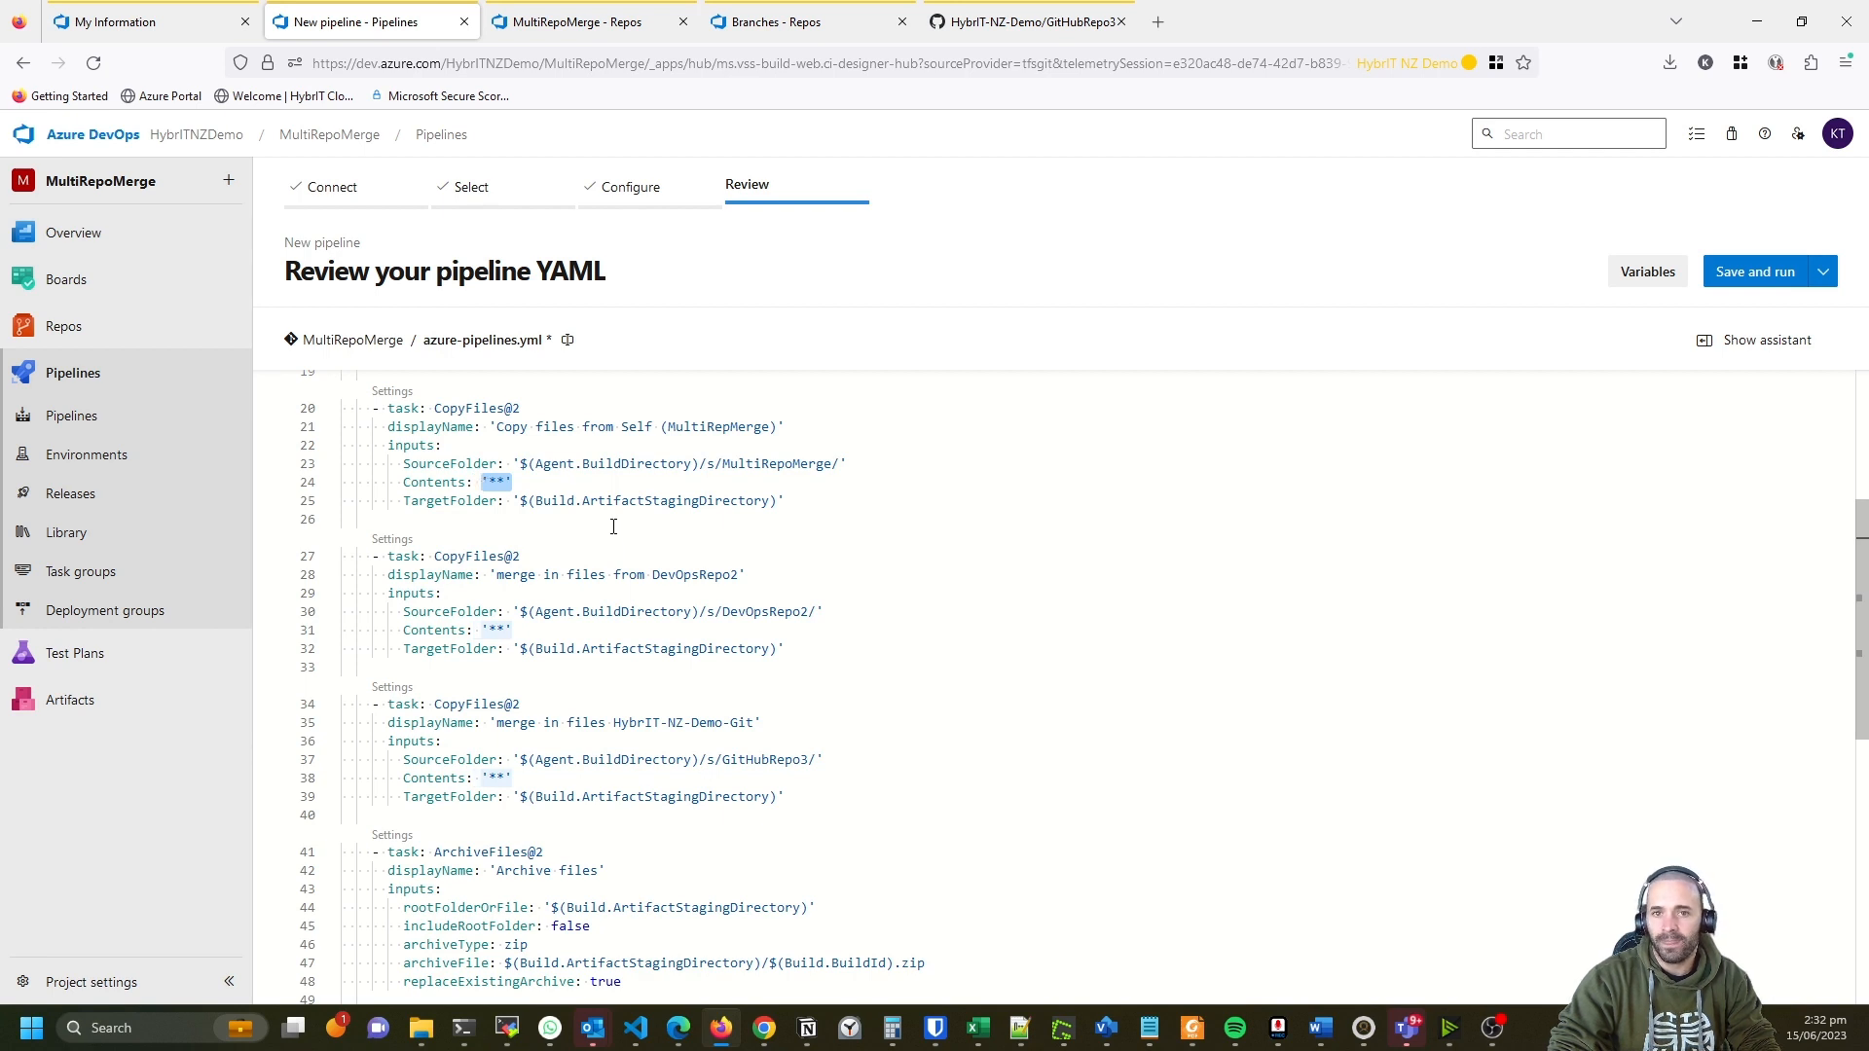
pyautogui.moveTo(802, 498); pyautogui.dragTo(517, 497)
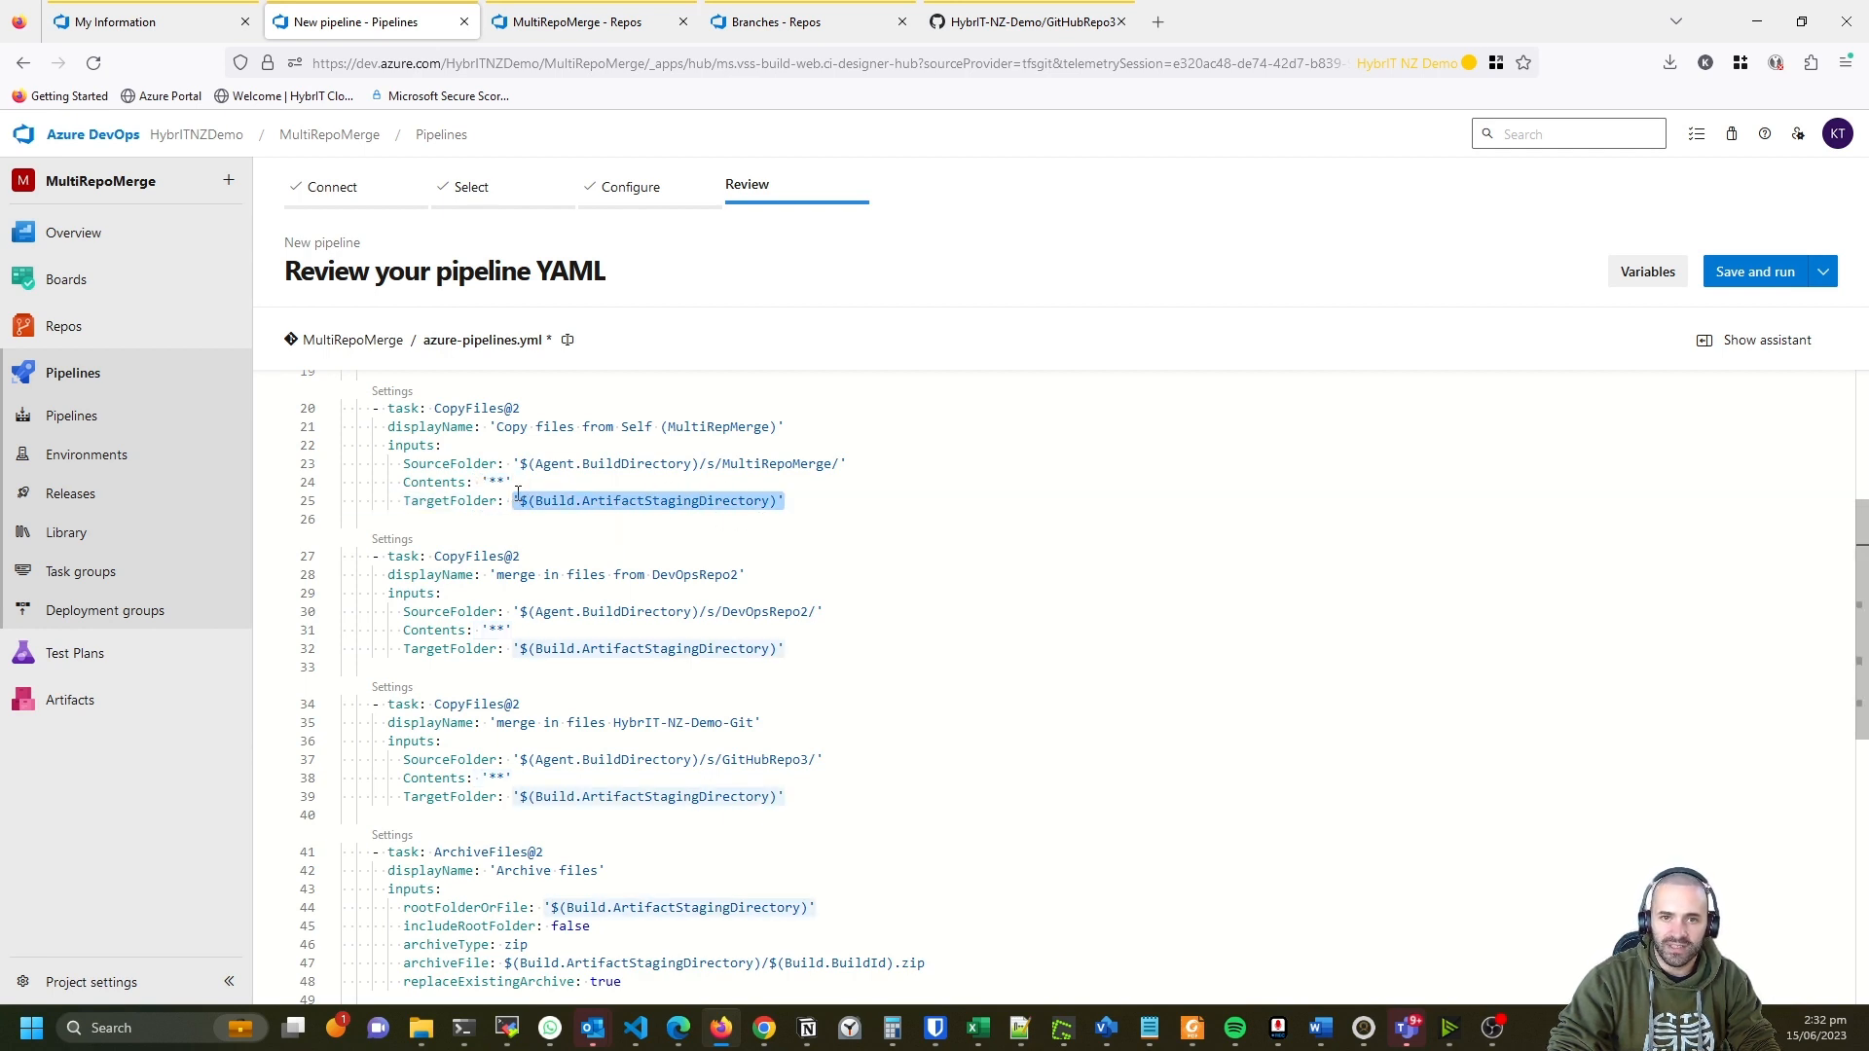
# Review the CopyFiles tasks for DevOpsRepo2 and HybrIT-NZ-Demo-Git, highlighting the repository names in the source folder and display name.
pyautogui.scroll(-1, 562, 496)
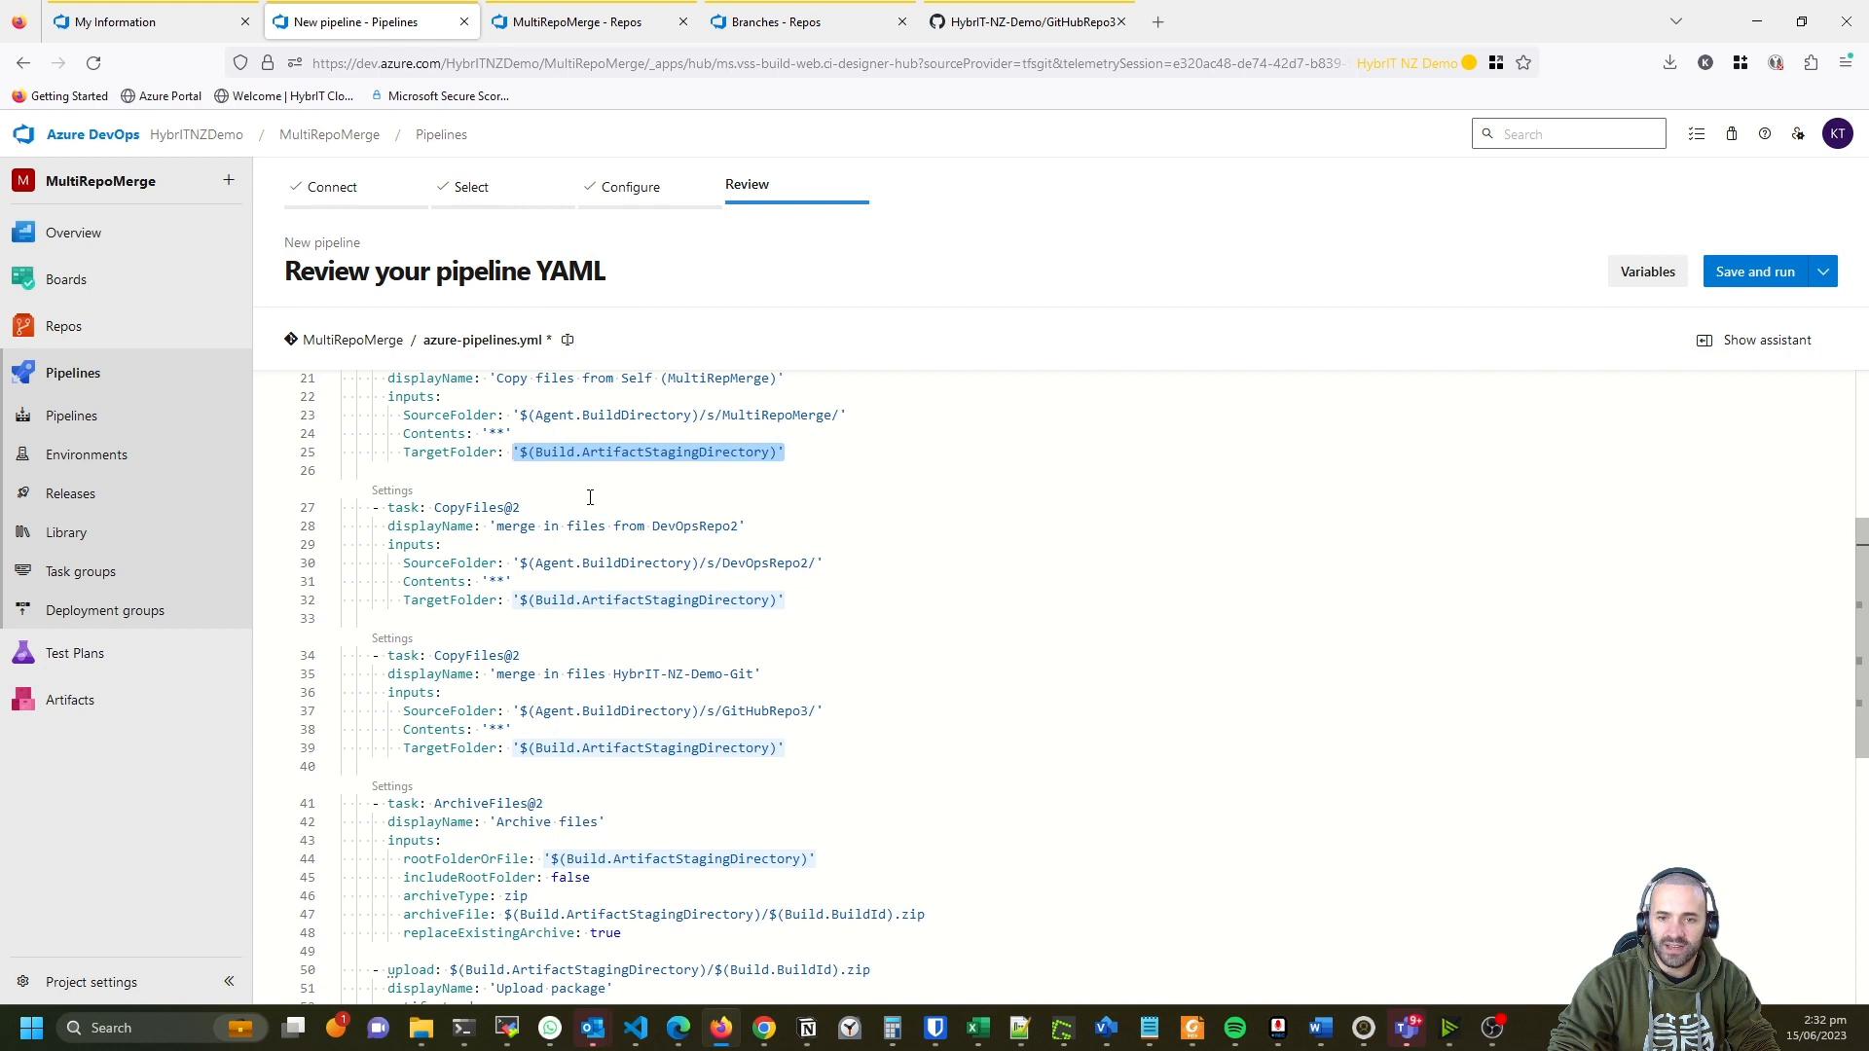
pyautogui.click(715, 564)
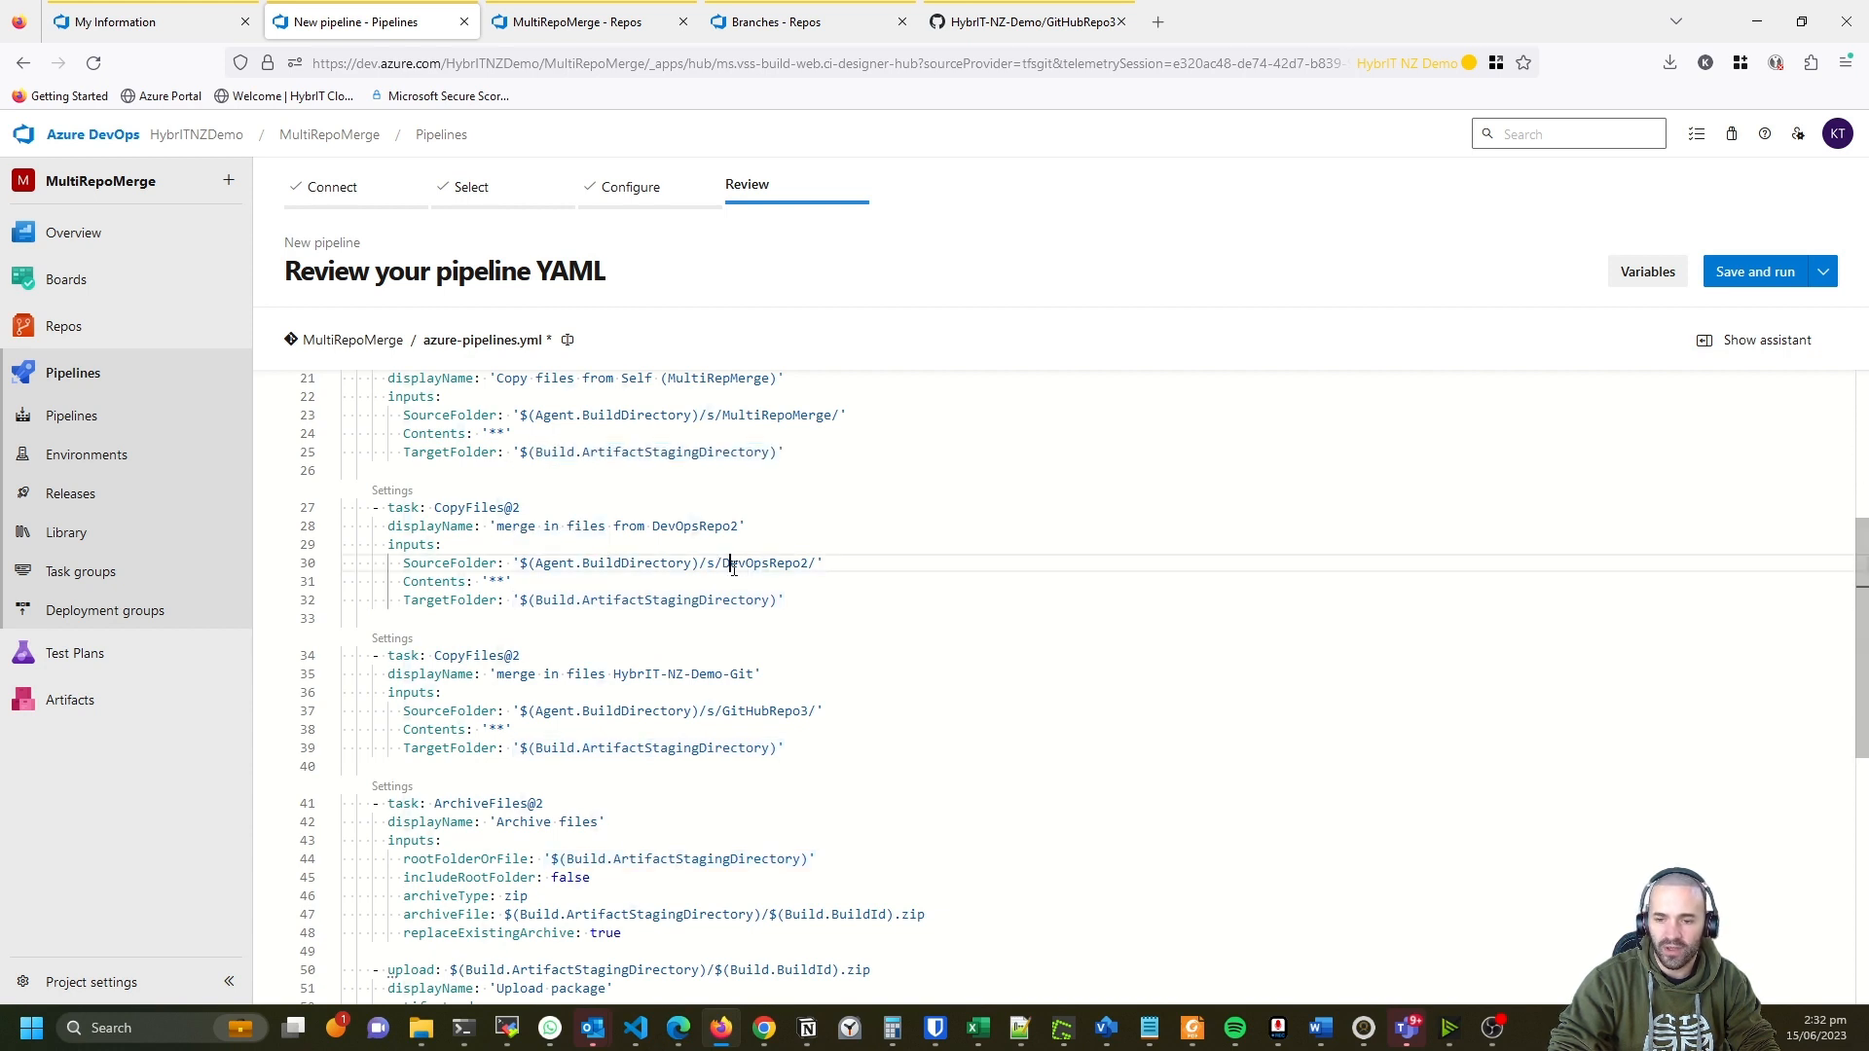
pyautogui.moveTo(723, 564); pyautogui.dragTo(812, 563)
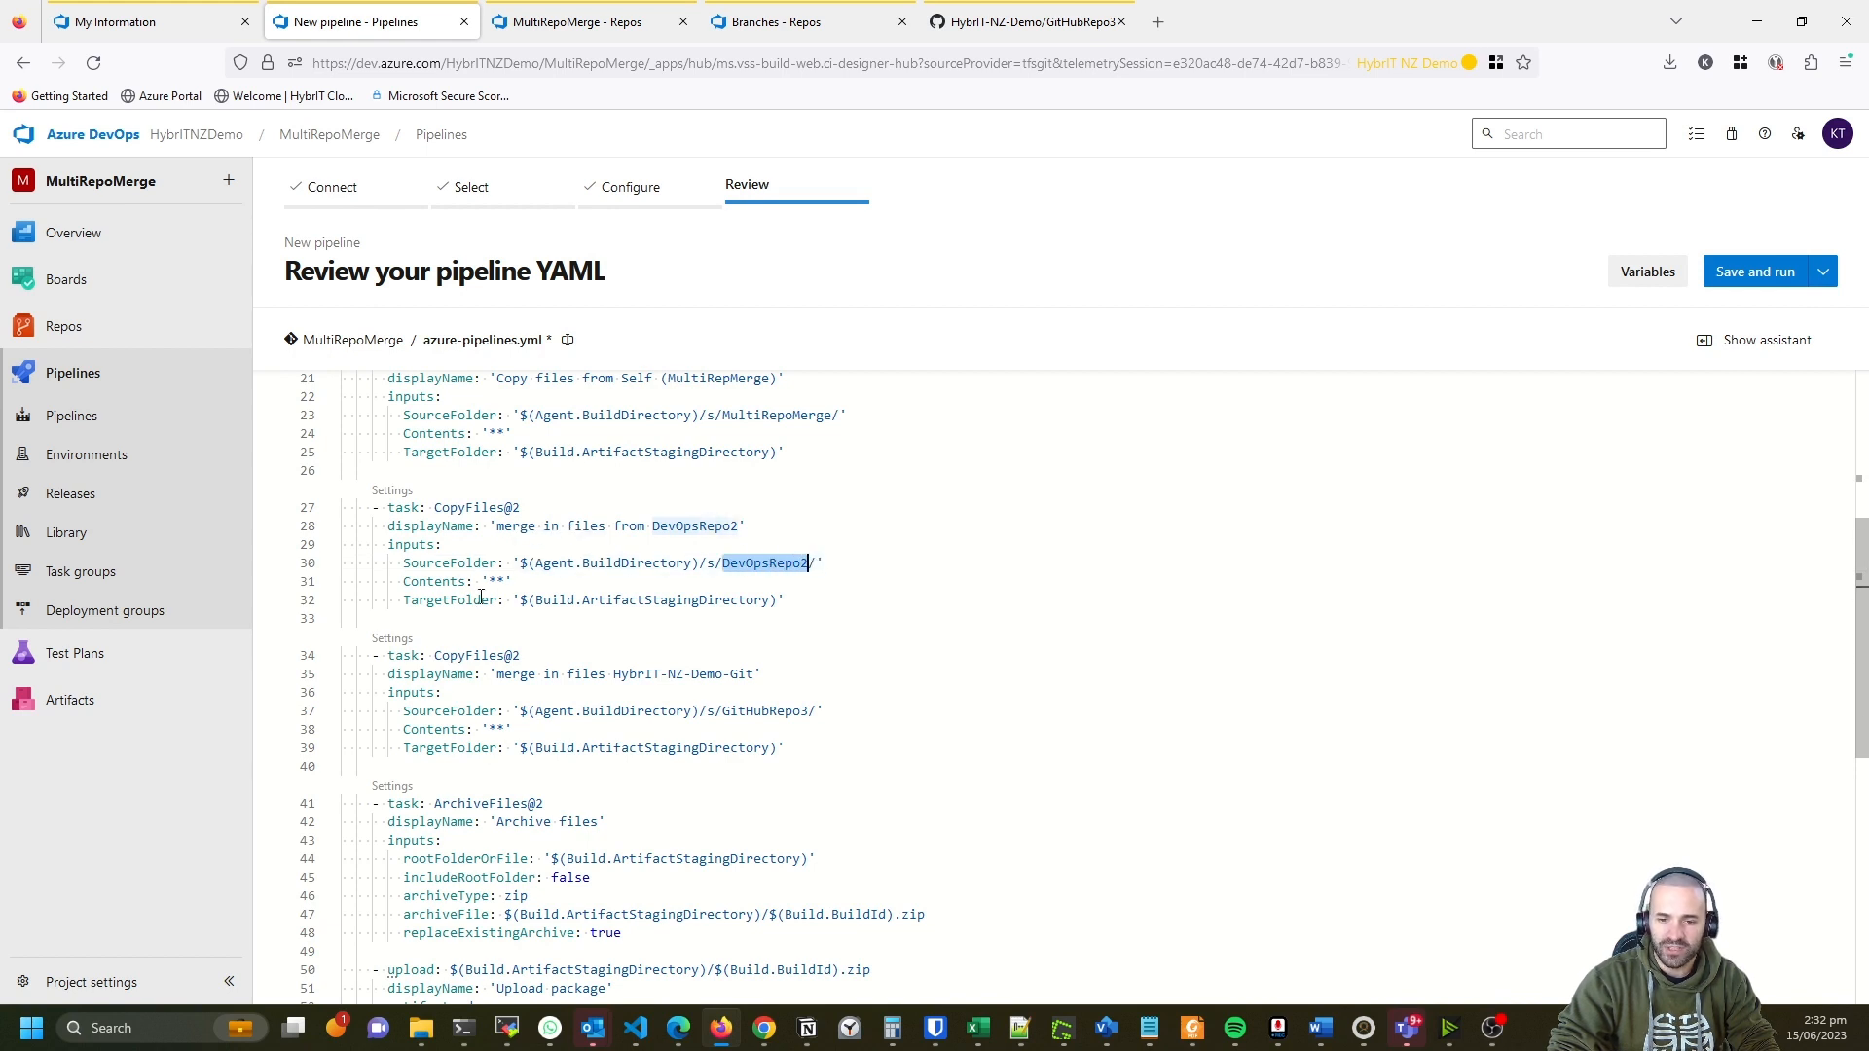
pyautogui.scroll(-1, 547, 593)
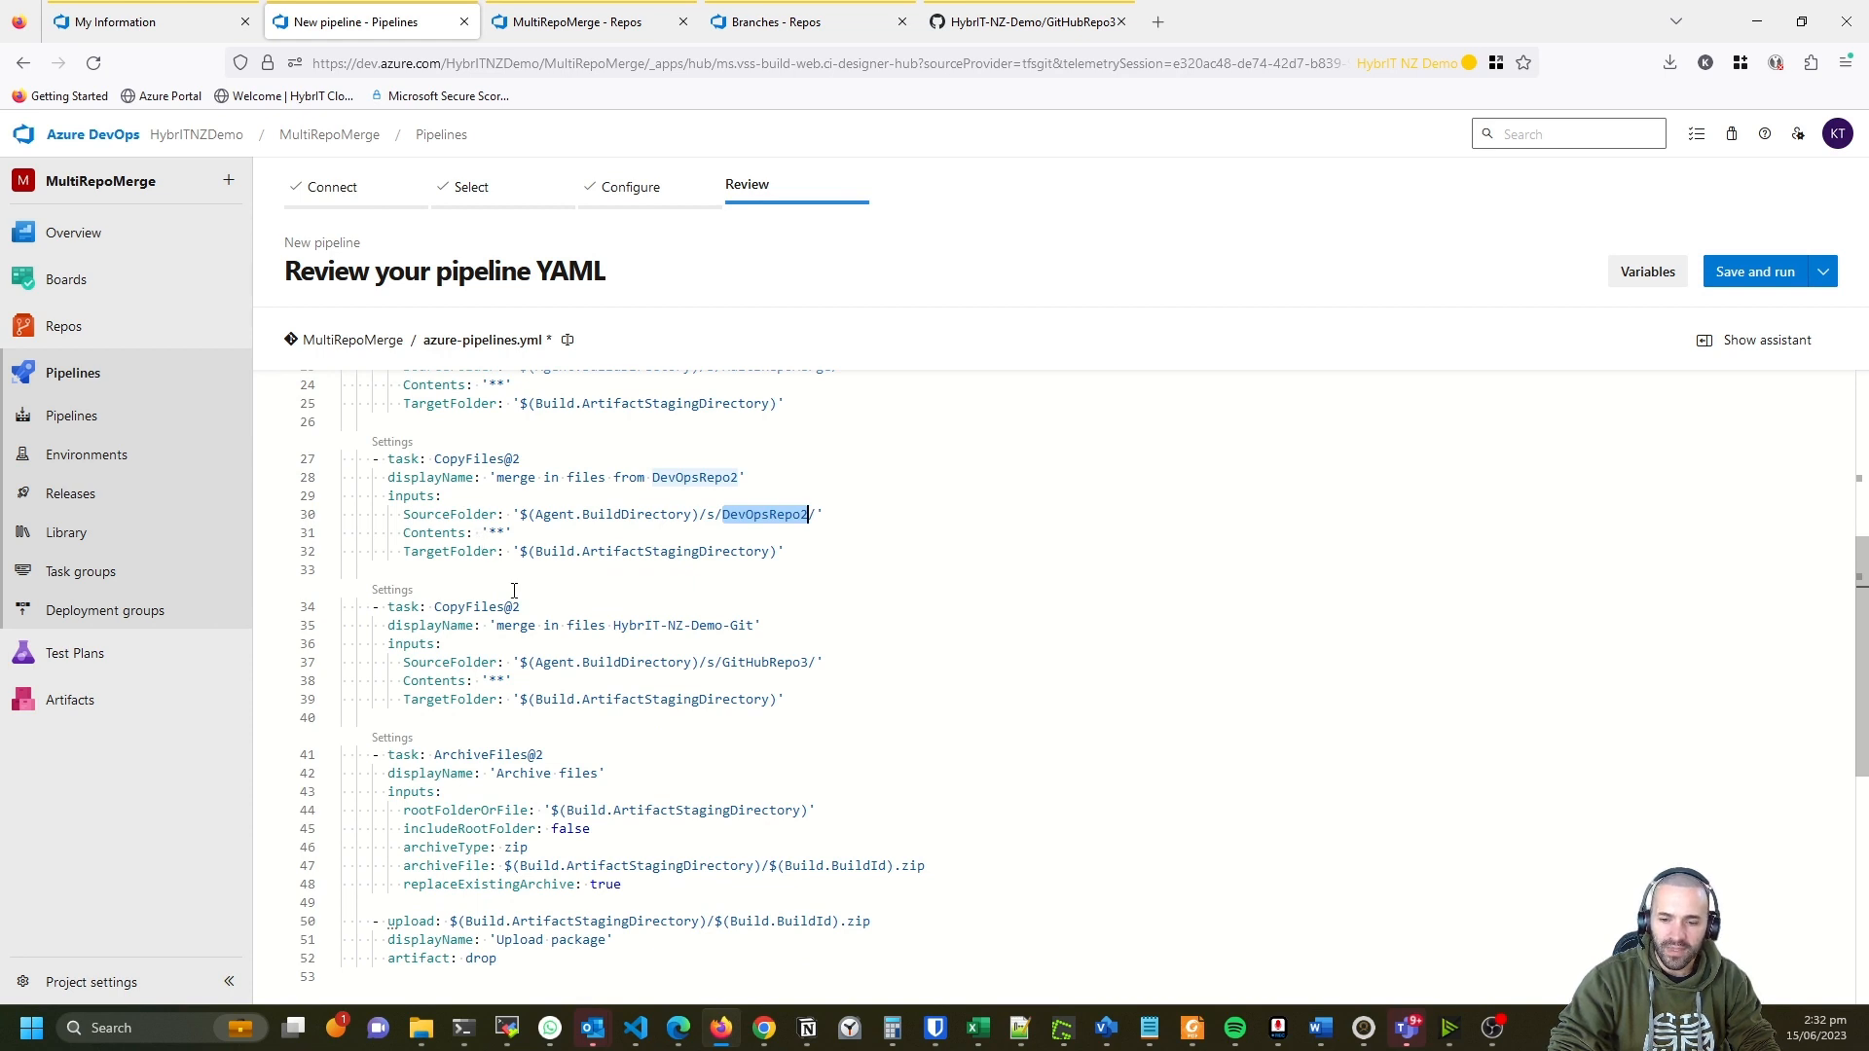
pyautogui.scroll(-1, 569, 620)
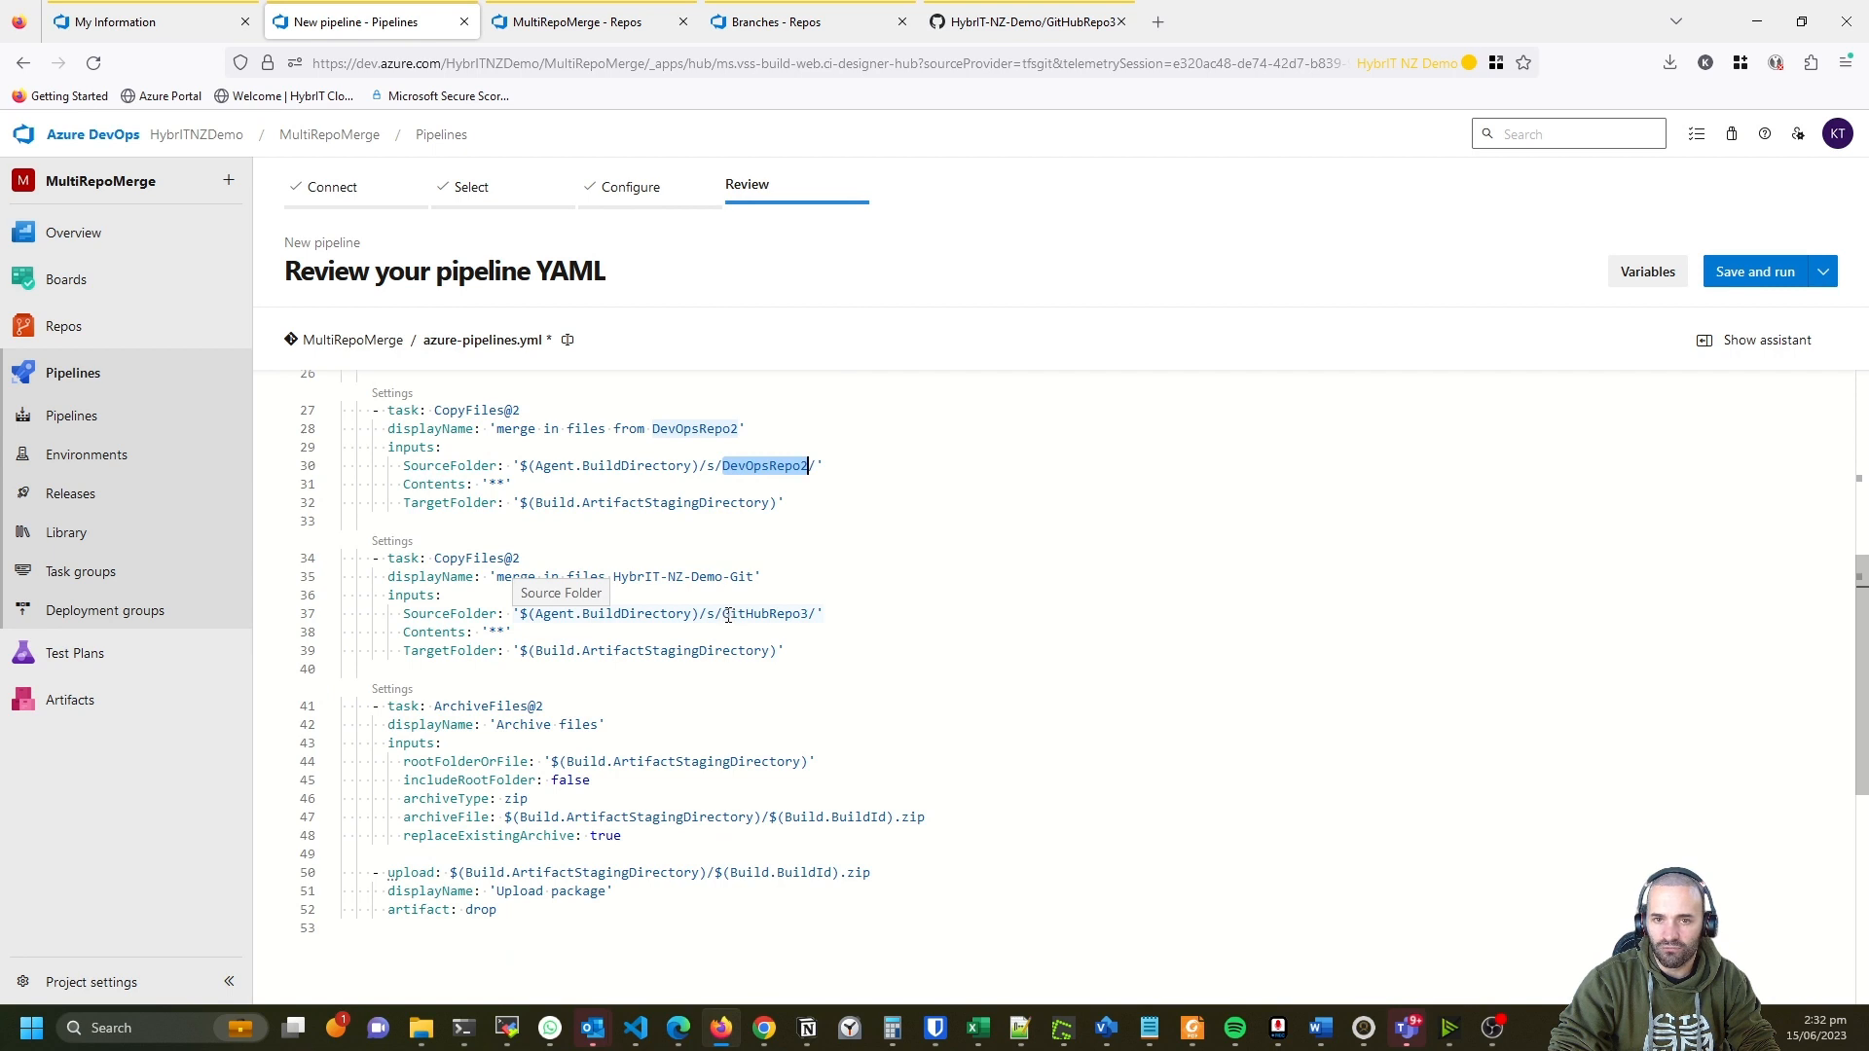
pyautogui.moveTo(726, 613); pyautogui.dragTo(615, 578)
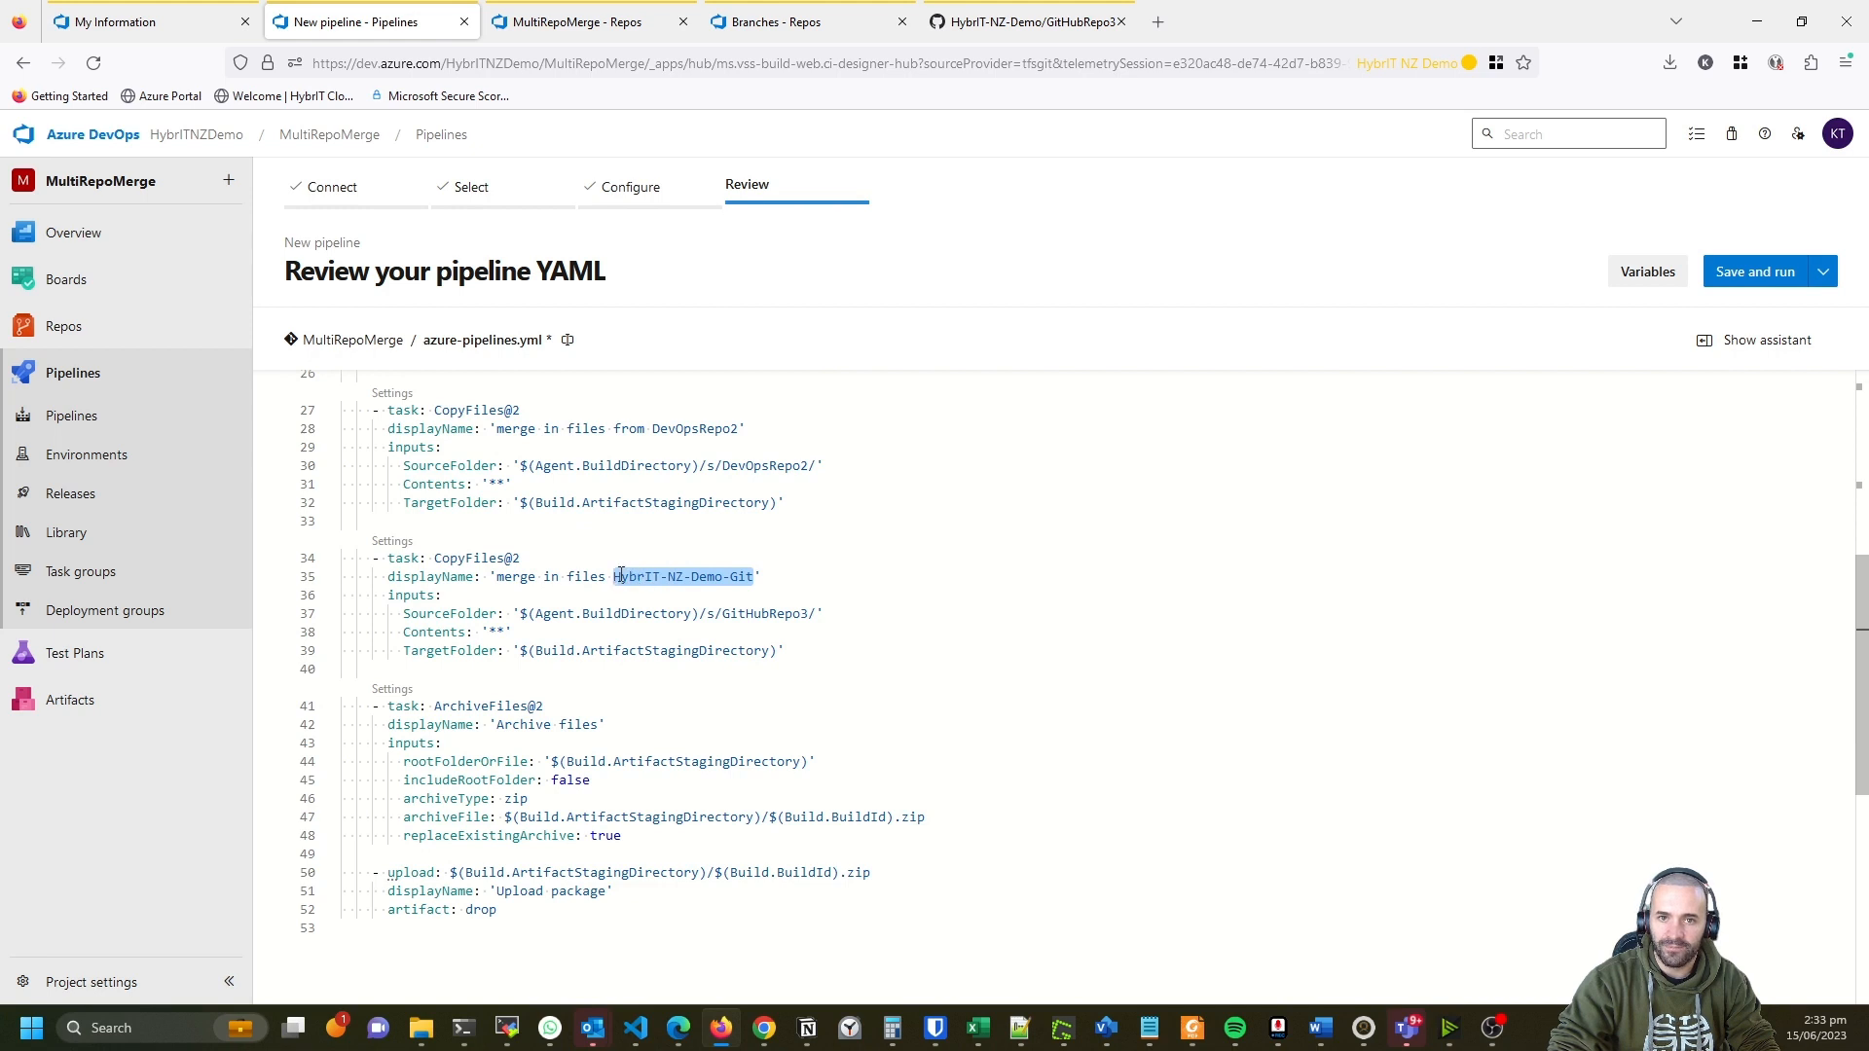
# Review the ArchiveFiles task and the closing upload step of the YAML, highlighting the whole upload block.
pyautogui.scroll(-1, 621, 576)
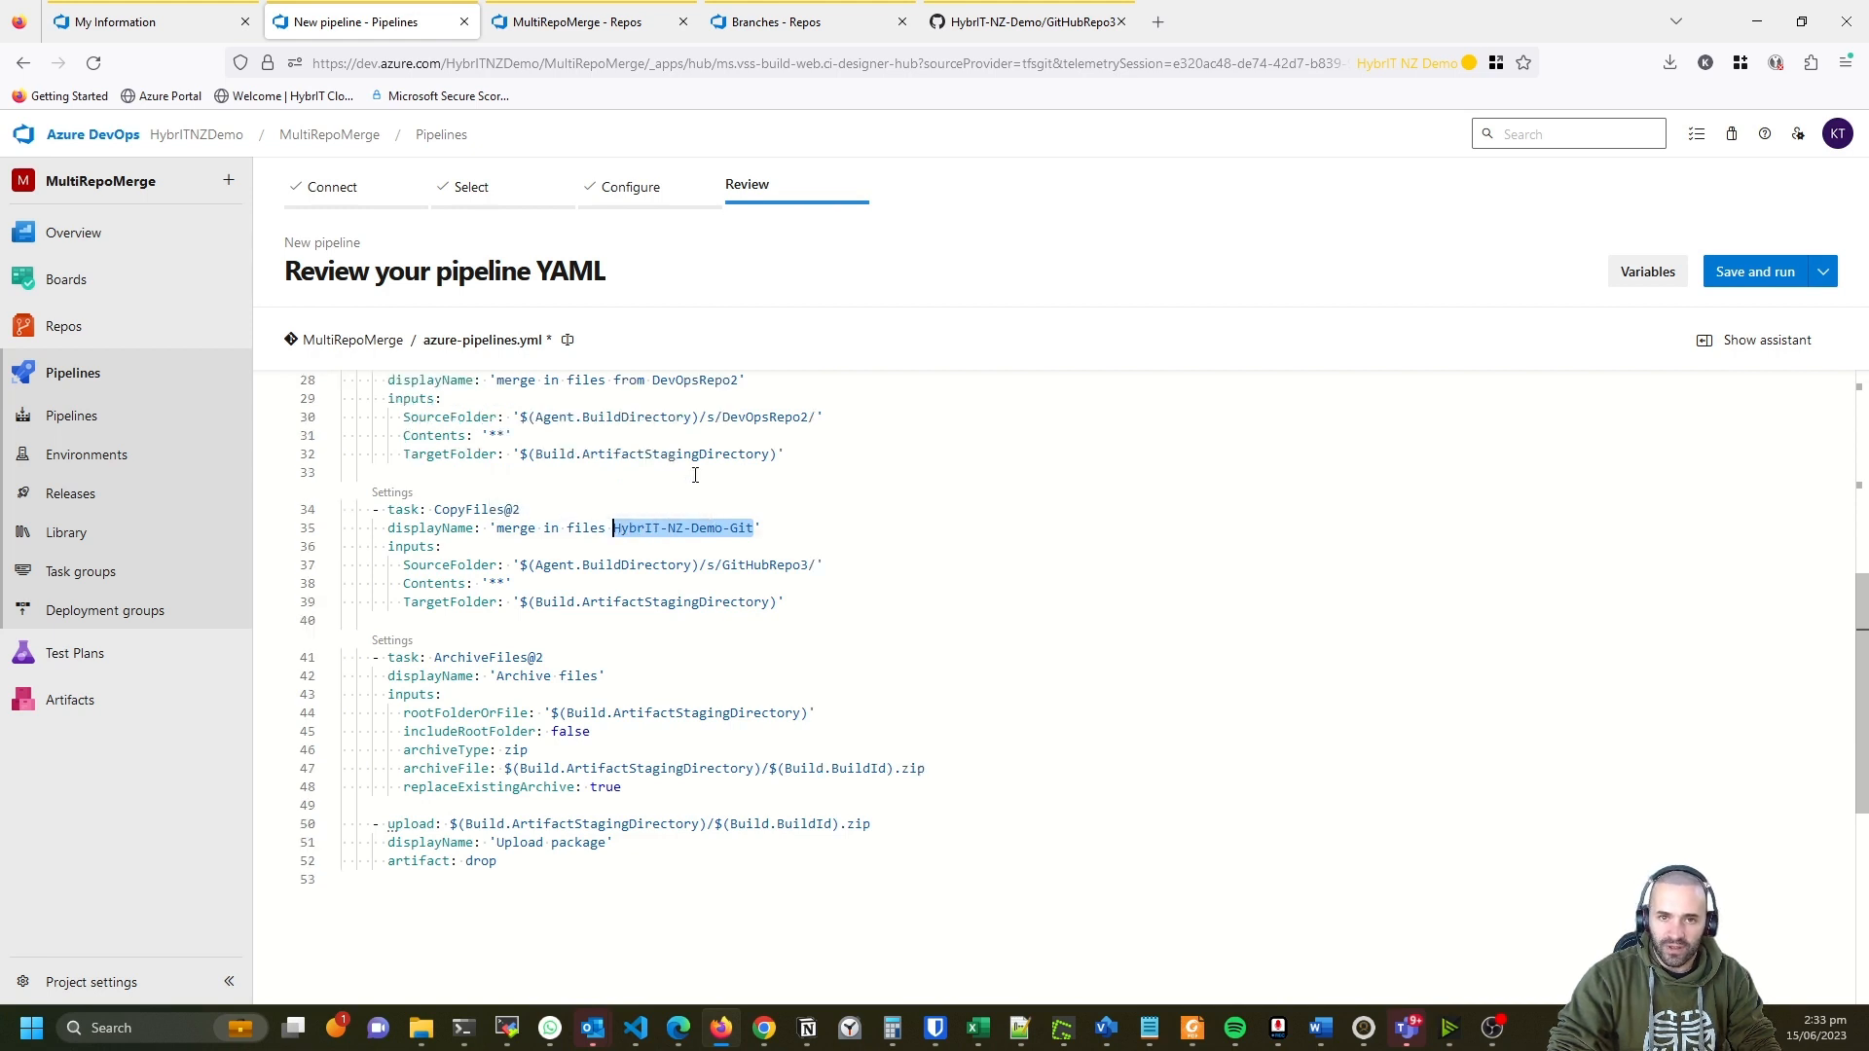
pyautogui.scroll(2, 695, 475)
pyautogui.scroll(-1, 644, 490)
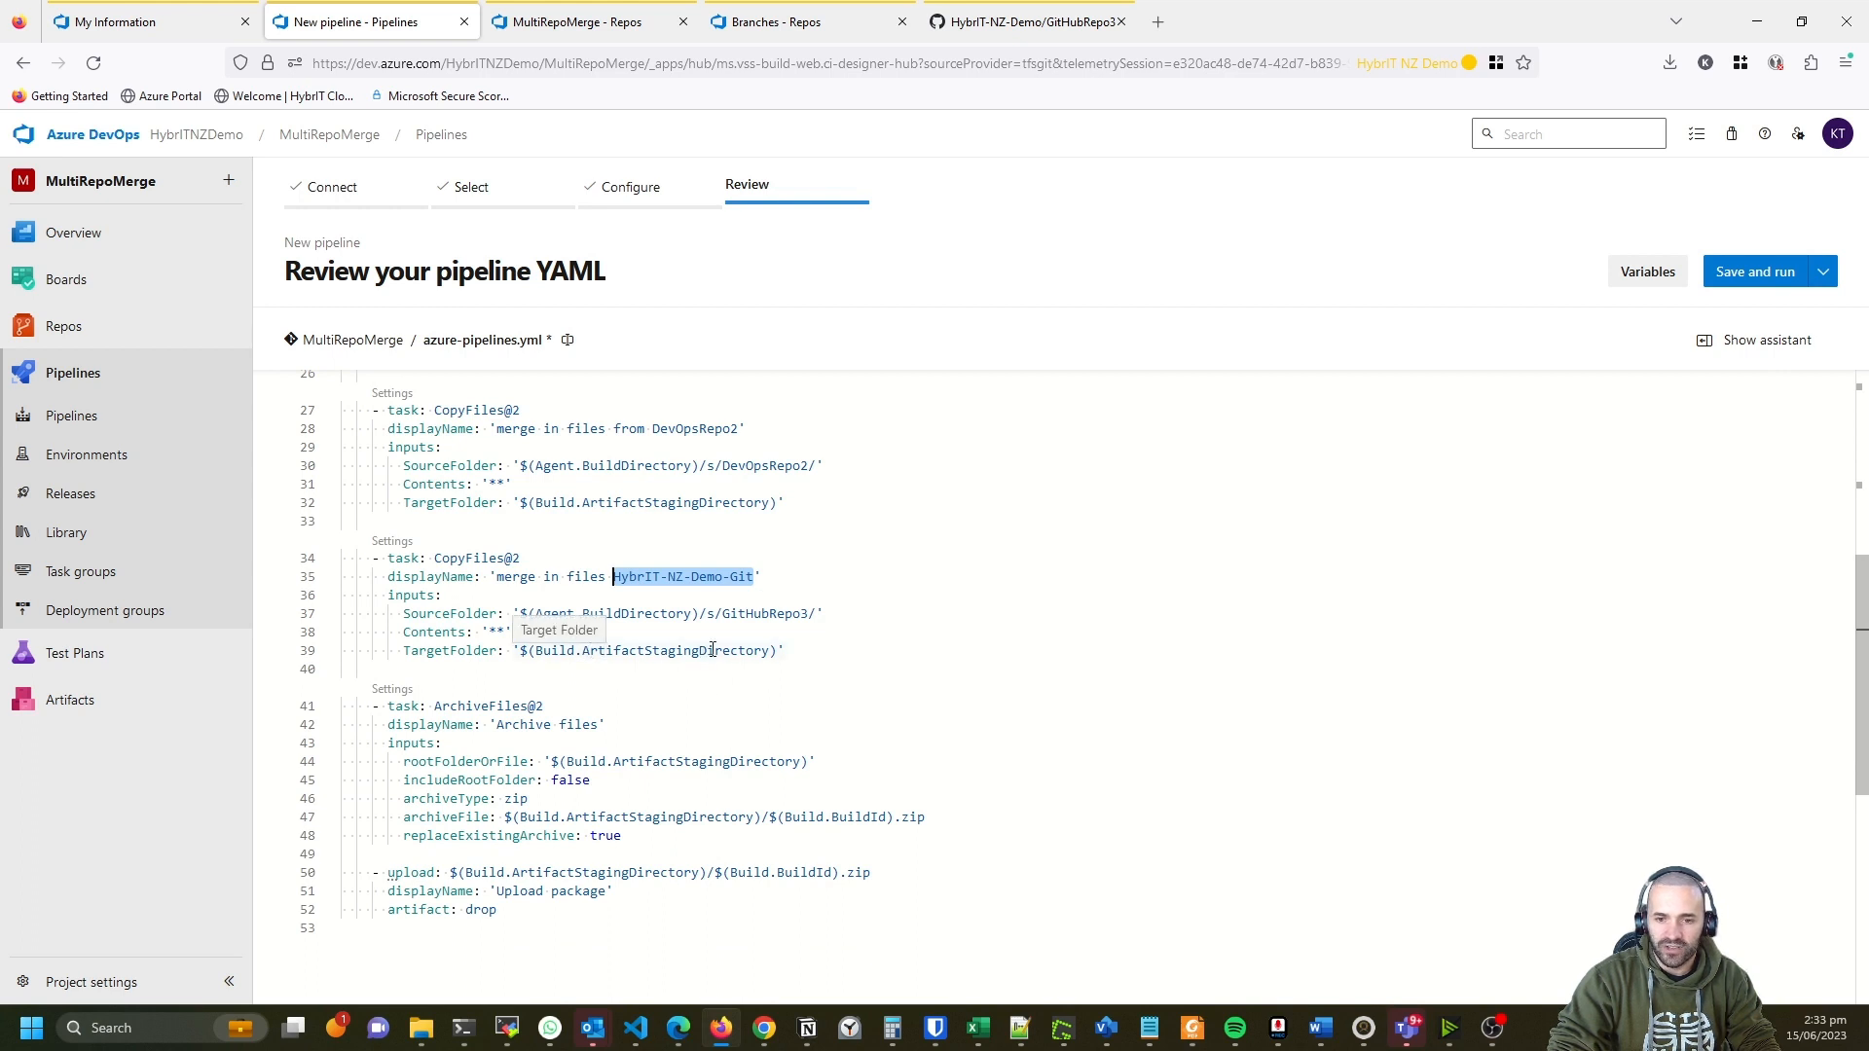
pyautogui.scroll(-2, 721, 654)
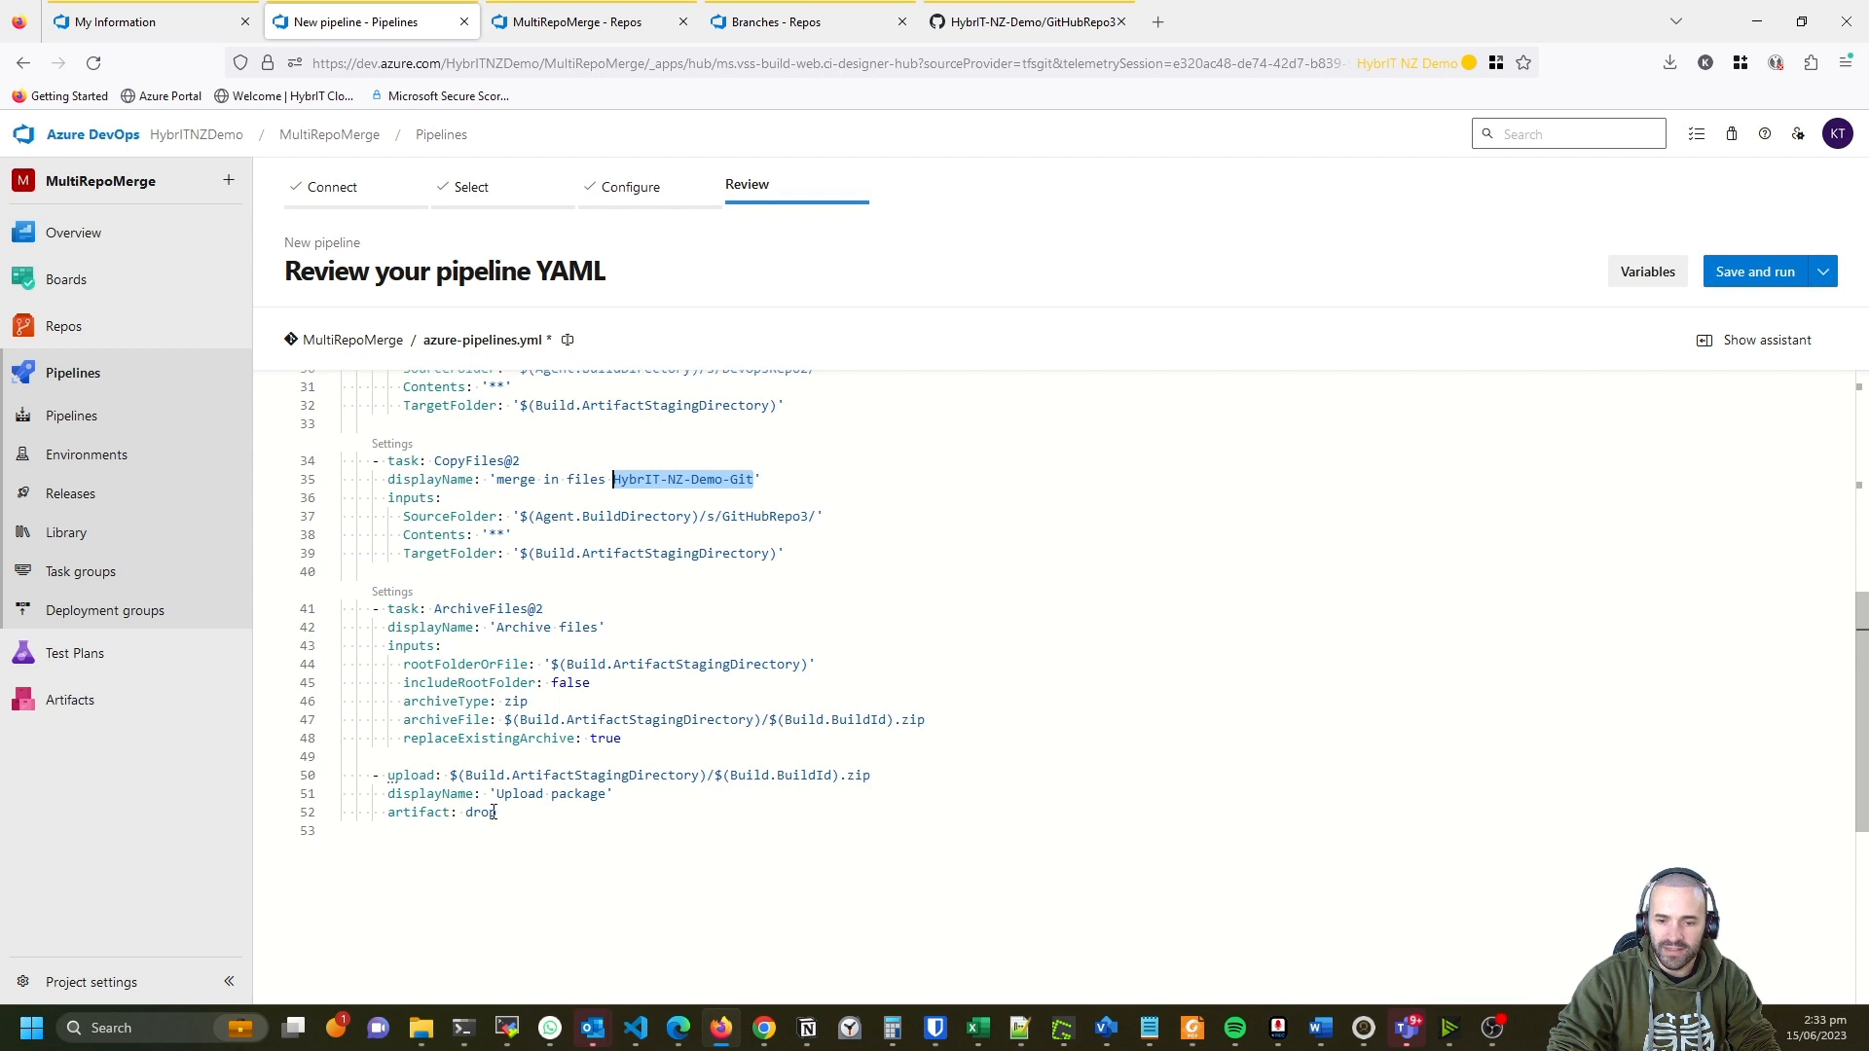
pyautogui.moveTo(494, 812); pyautogui.dragTo(376, 769)
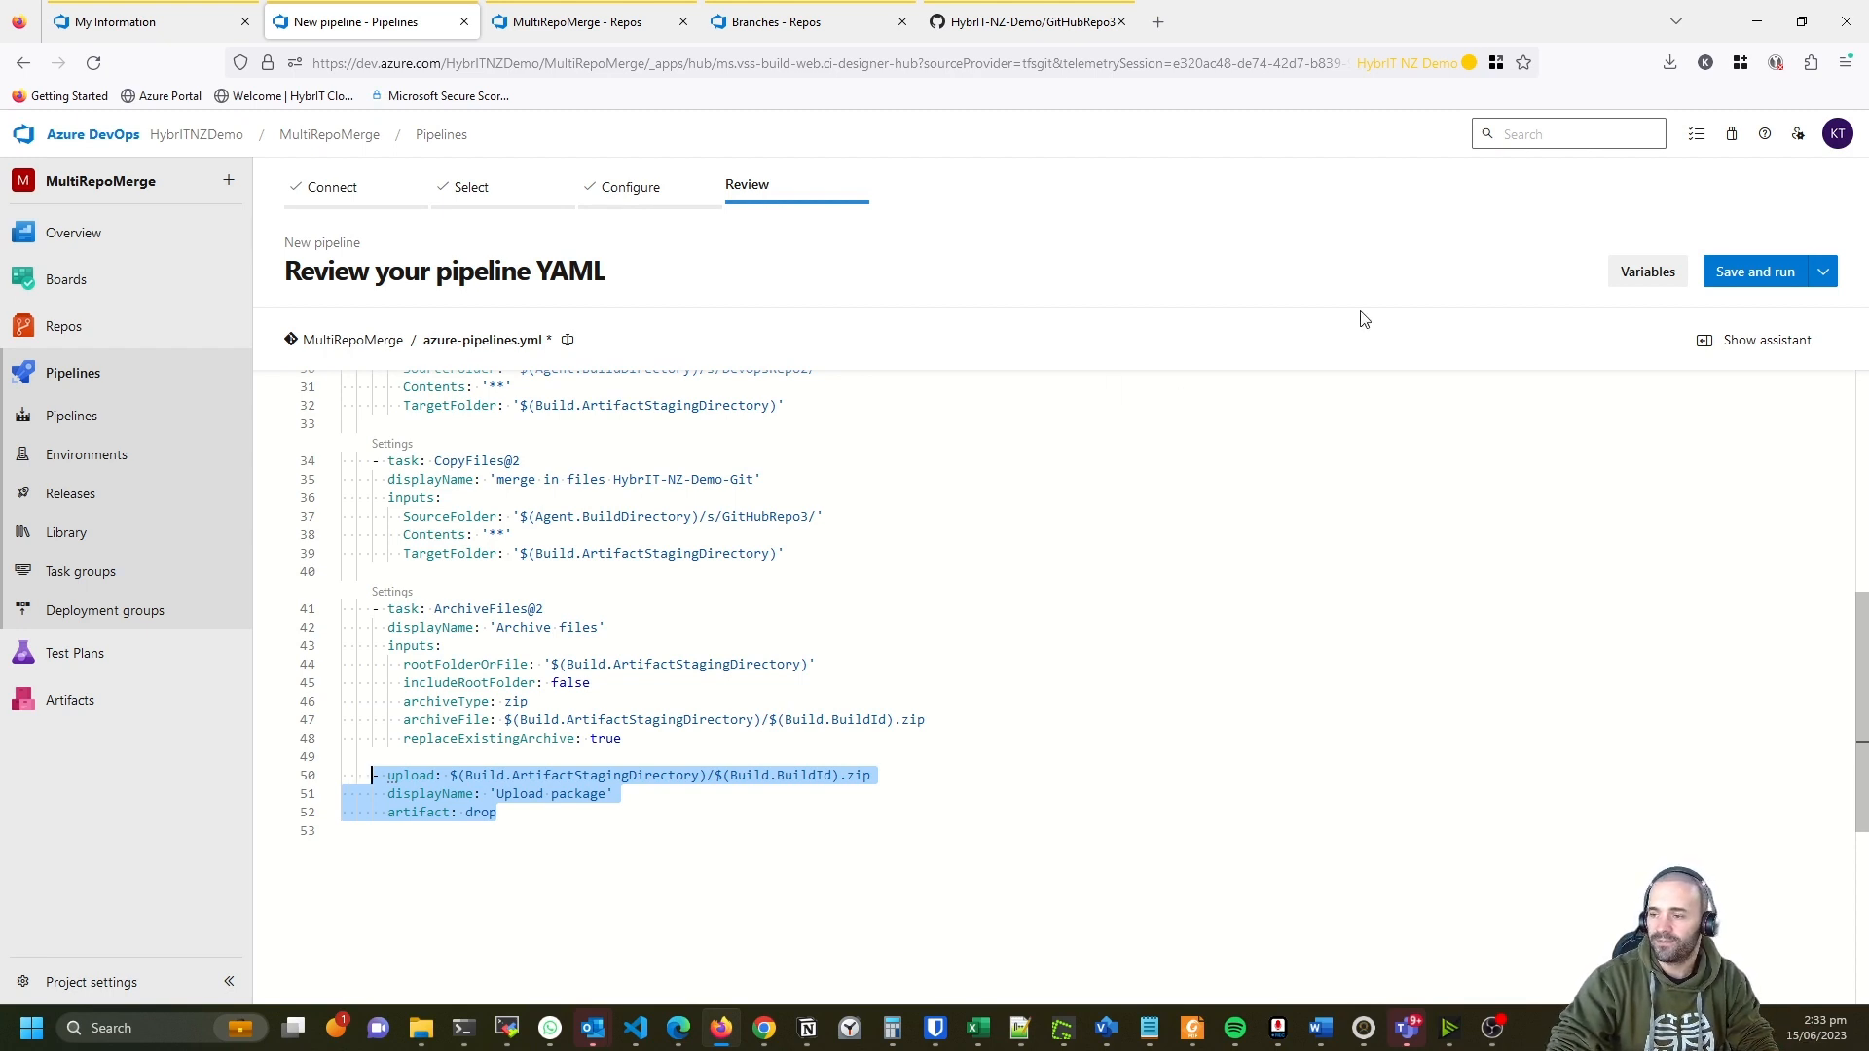
# Save and run the pipeline, committing directly to main with the message "Set up CI with Azure Pipelines", and check the queued job.
pyautogui.click(1756, 273)
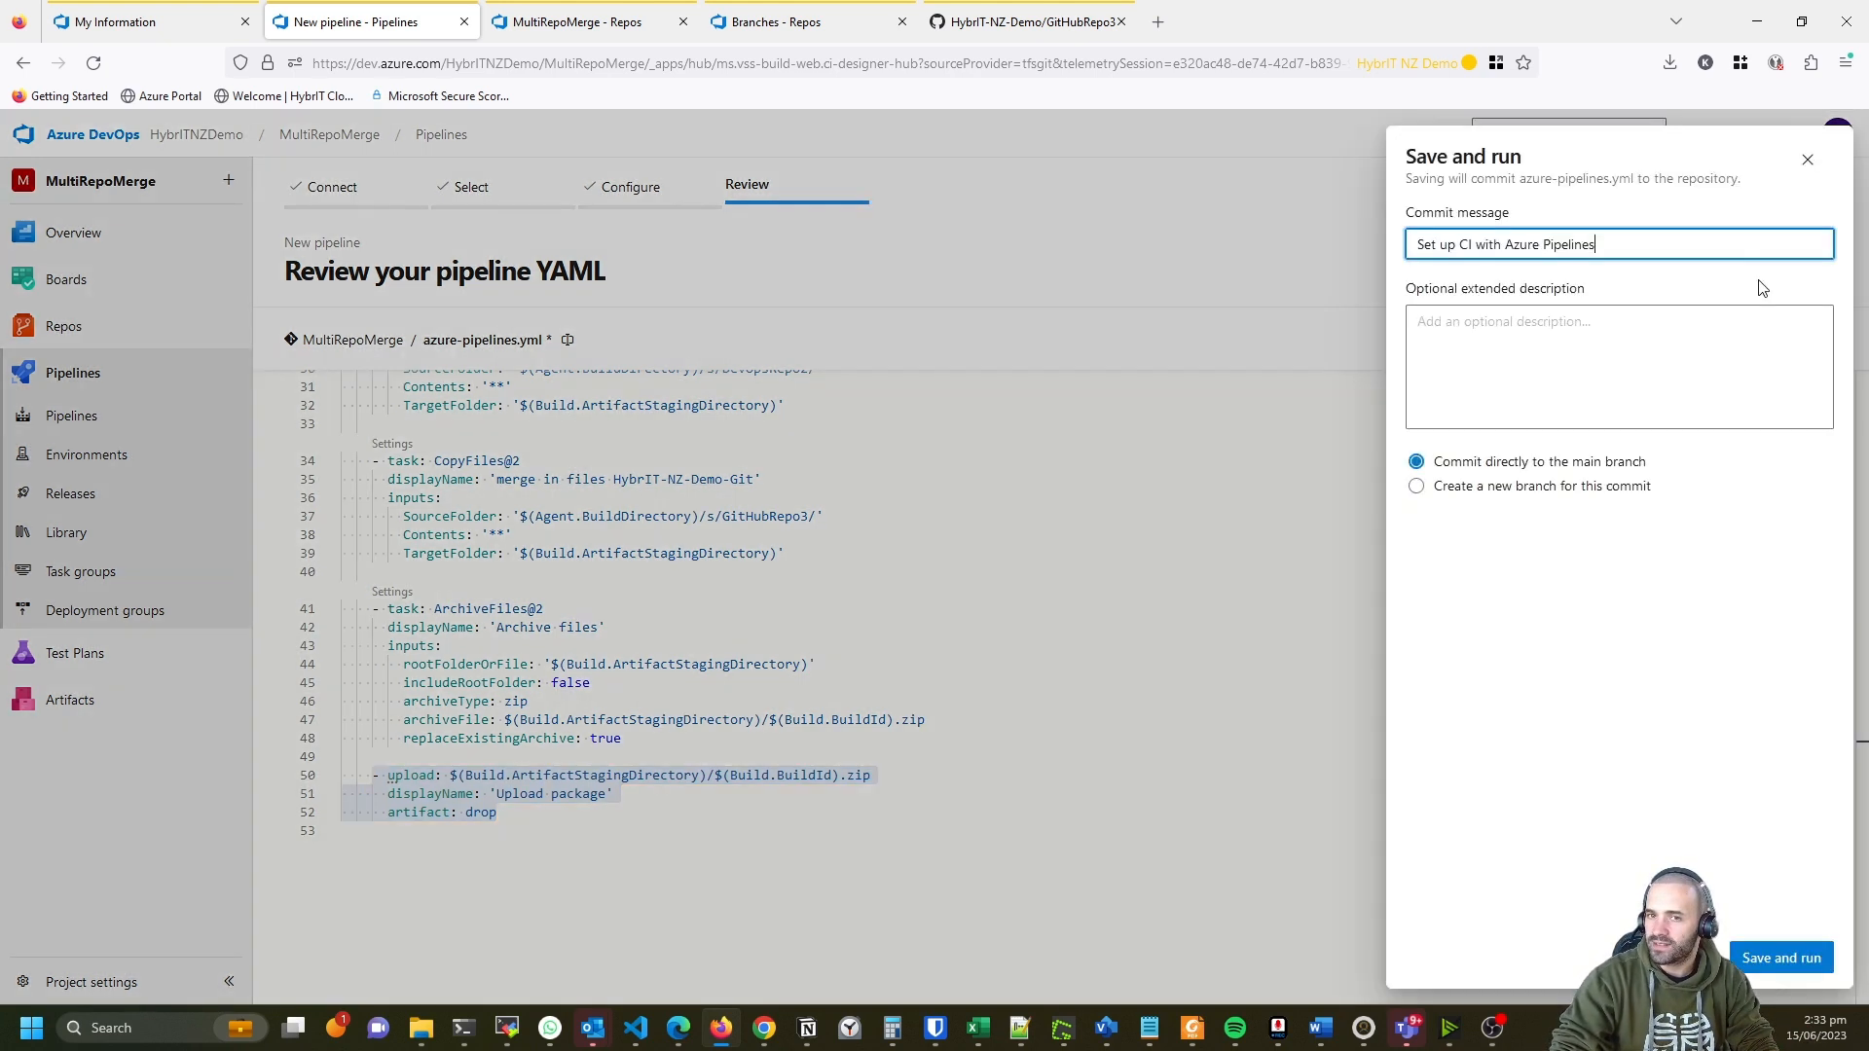
pyautogui.click(1798, 957)
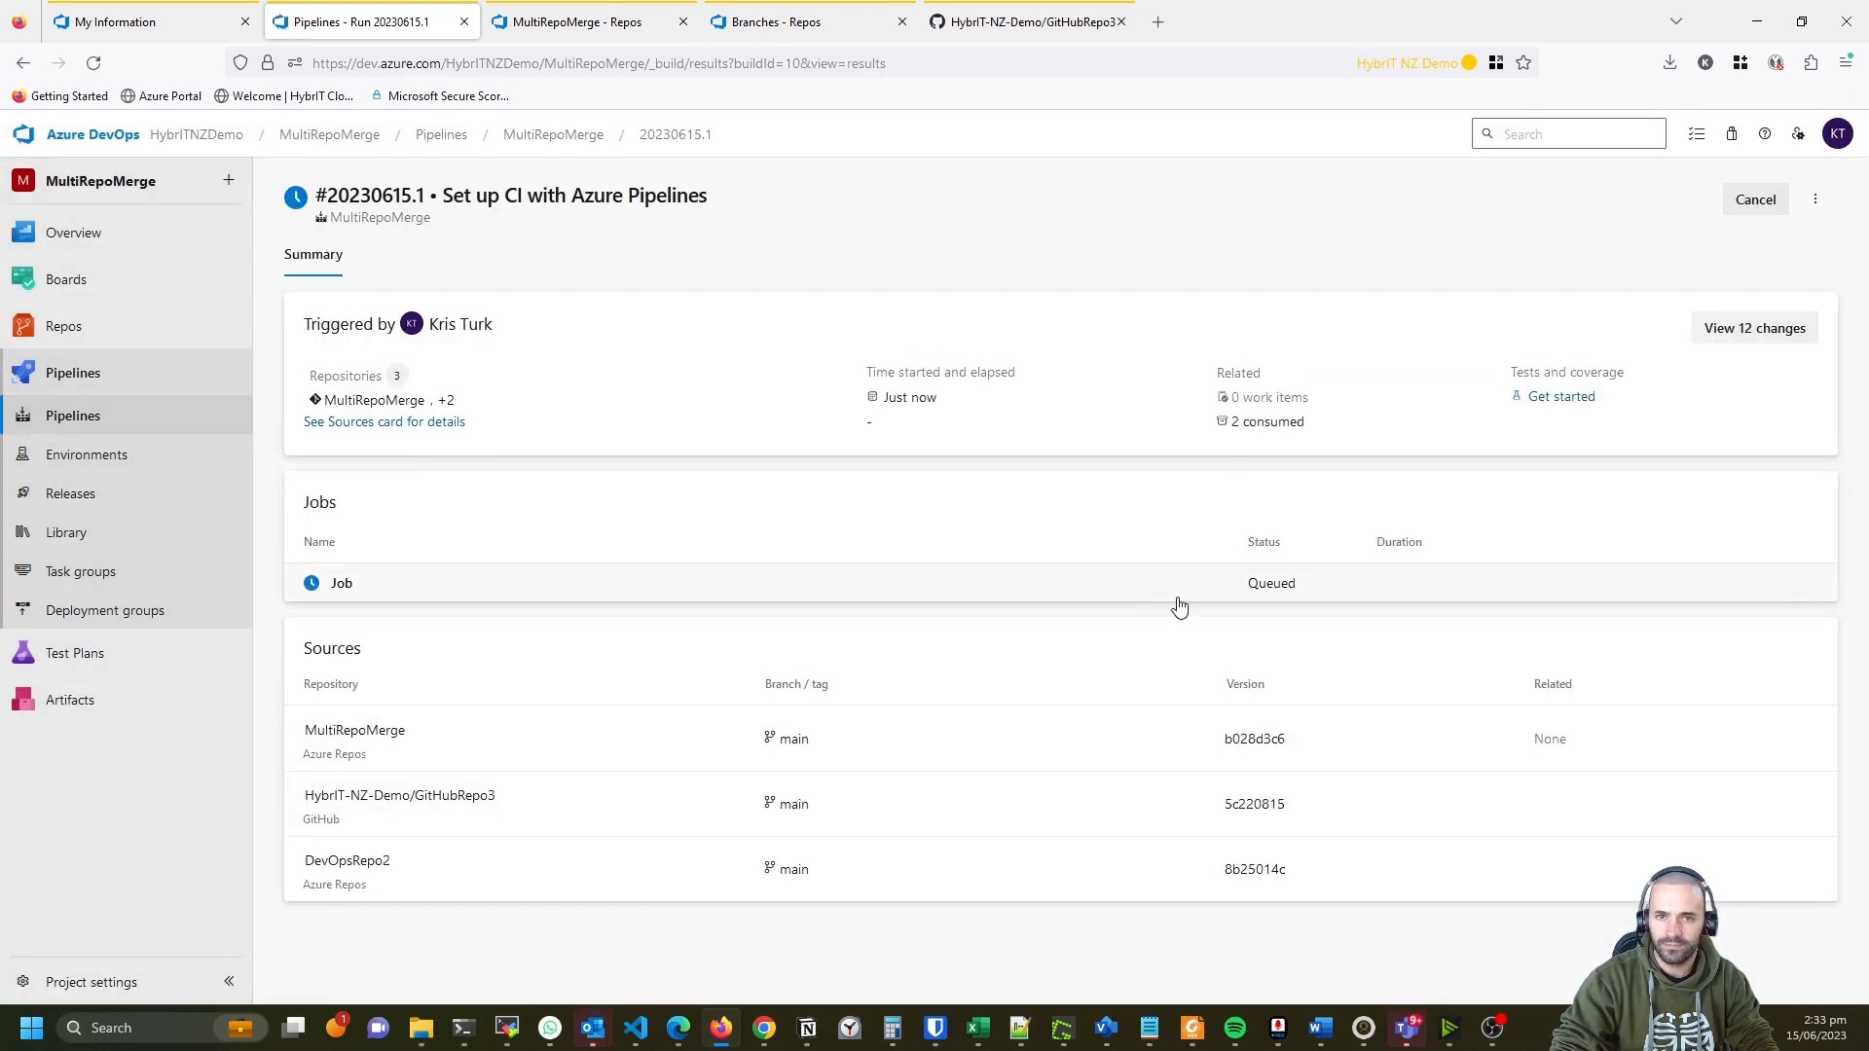
pyautogui.click(1177, 602)
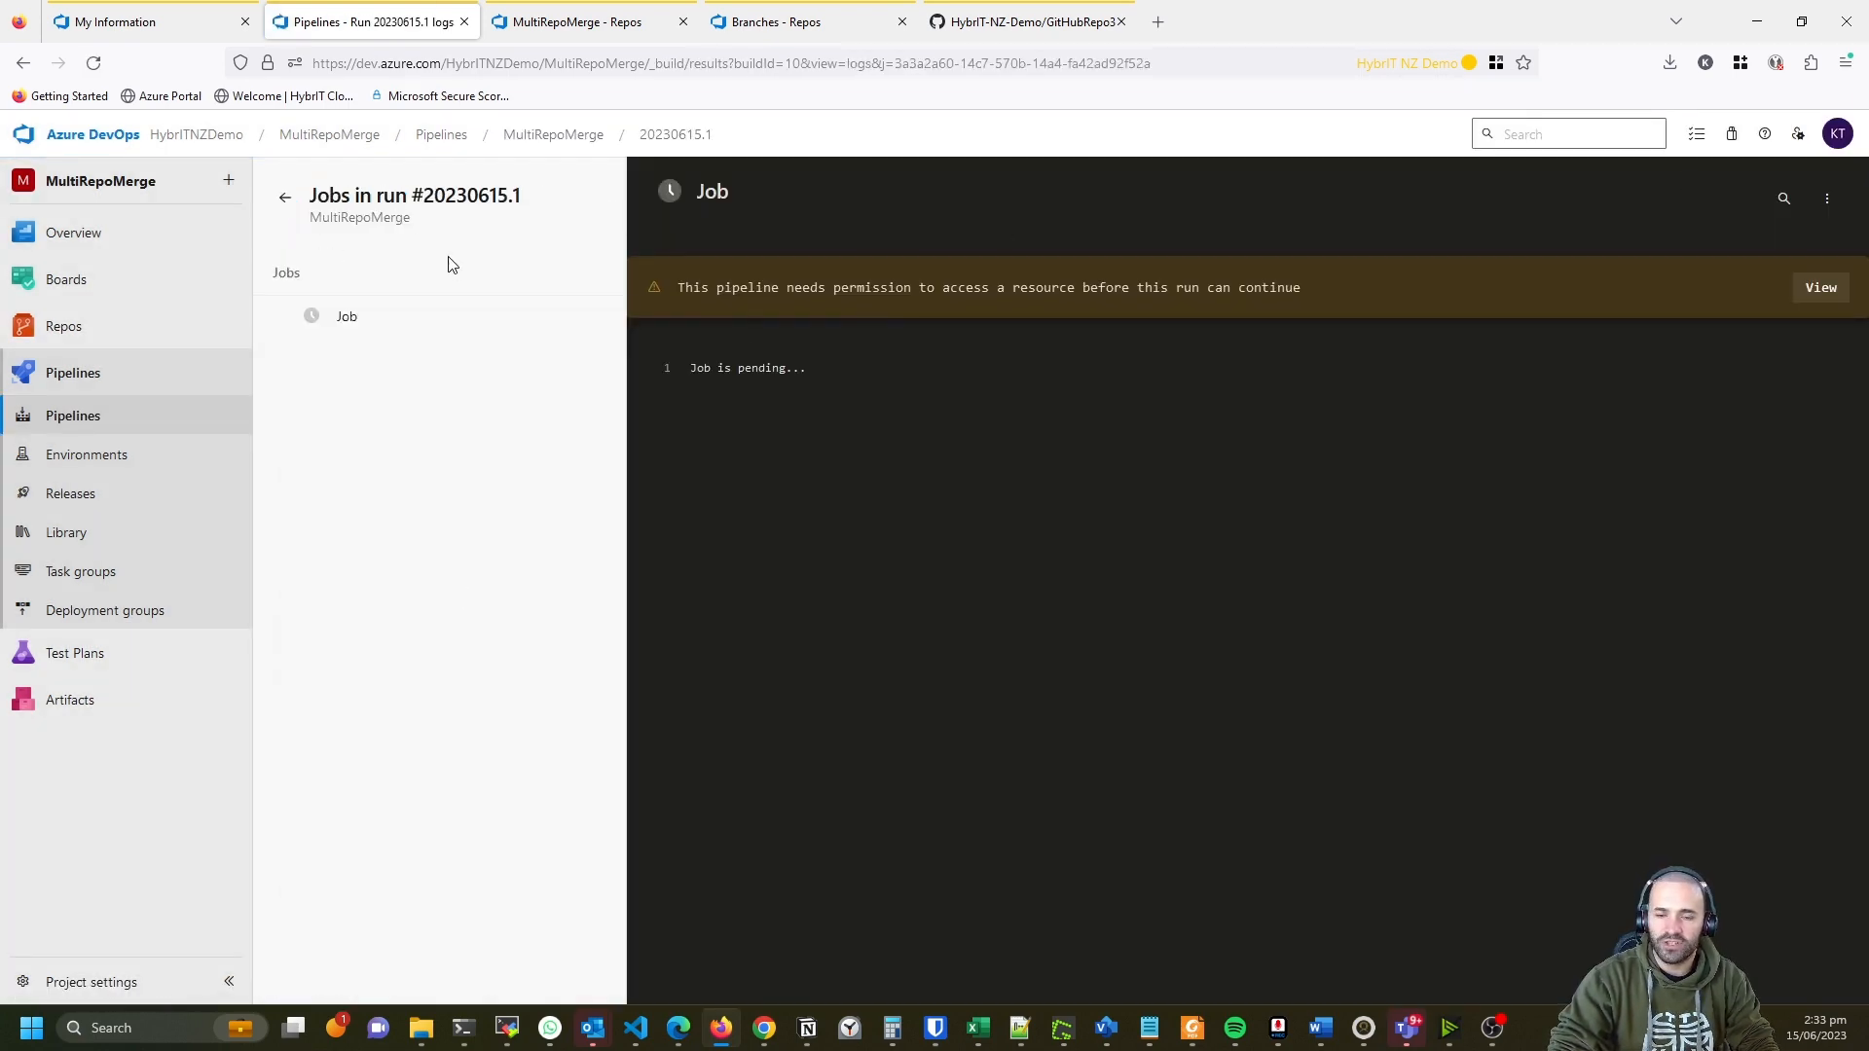
pyautogui.click(282, 198)
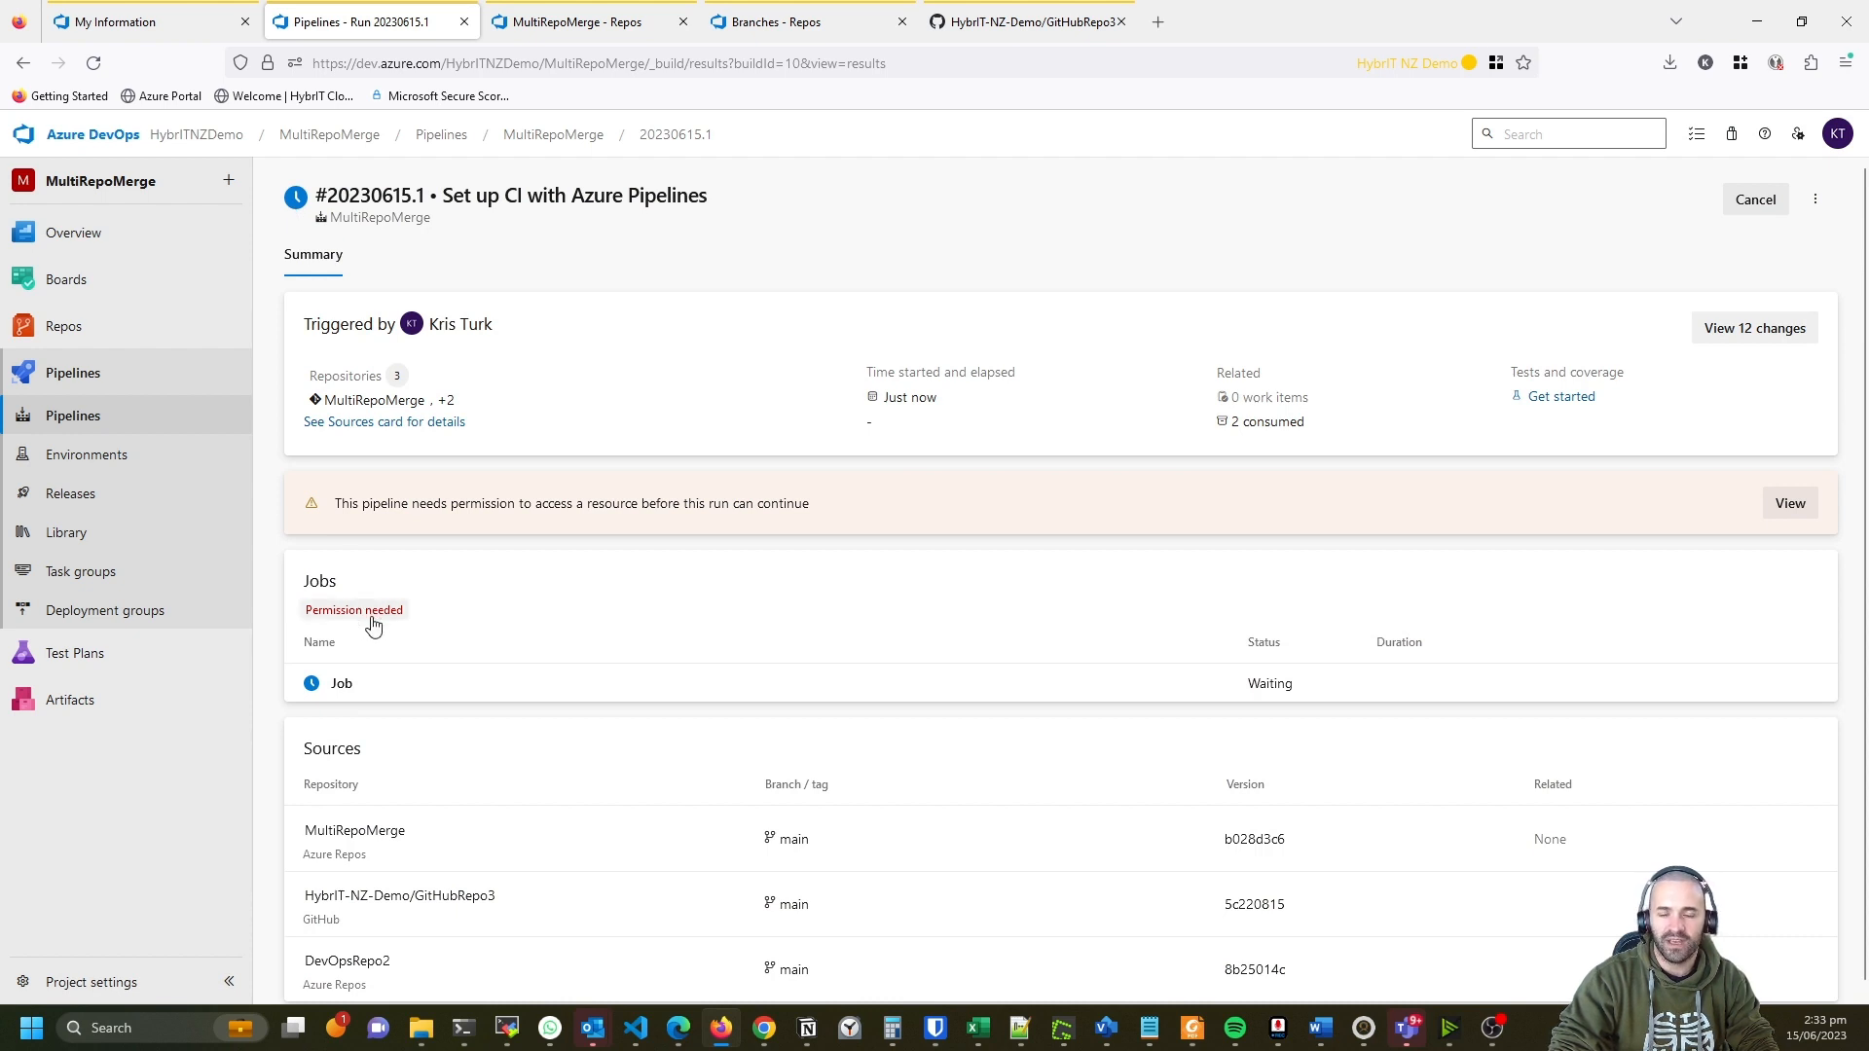
# View the list of repositories in the MultiRepoMerge project and return to the pipeline run summary.
pyautogui.click(577, 21)
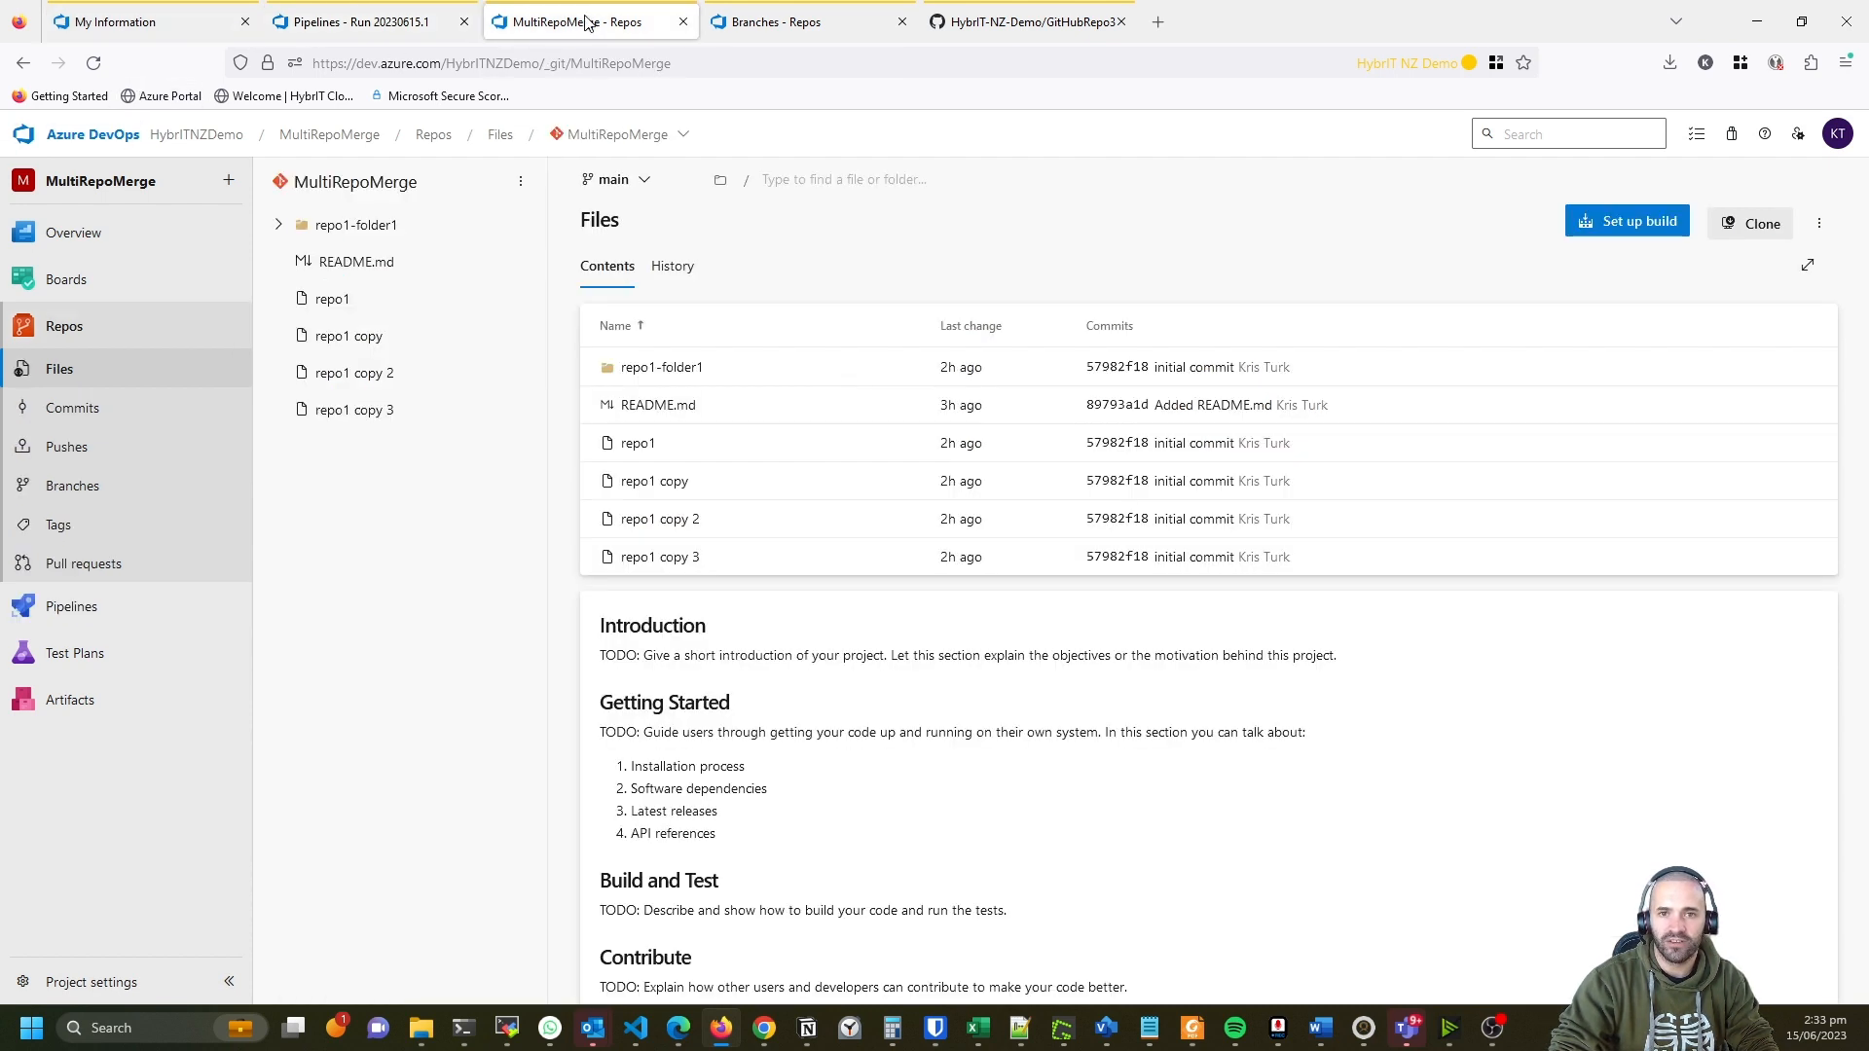
pyautogui.click(662, 136)
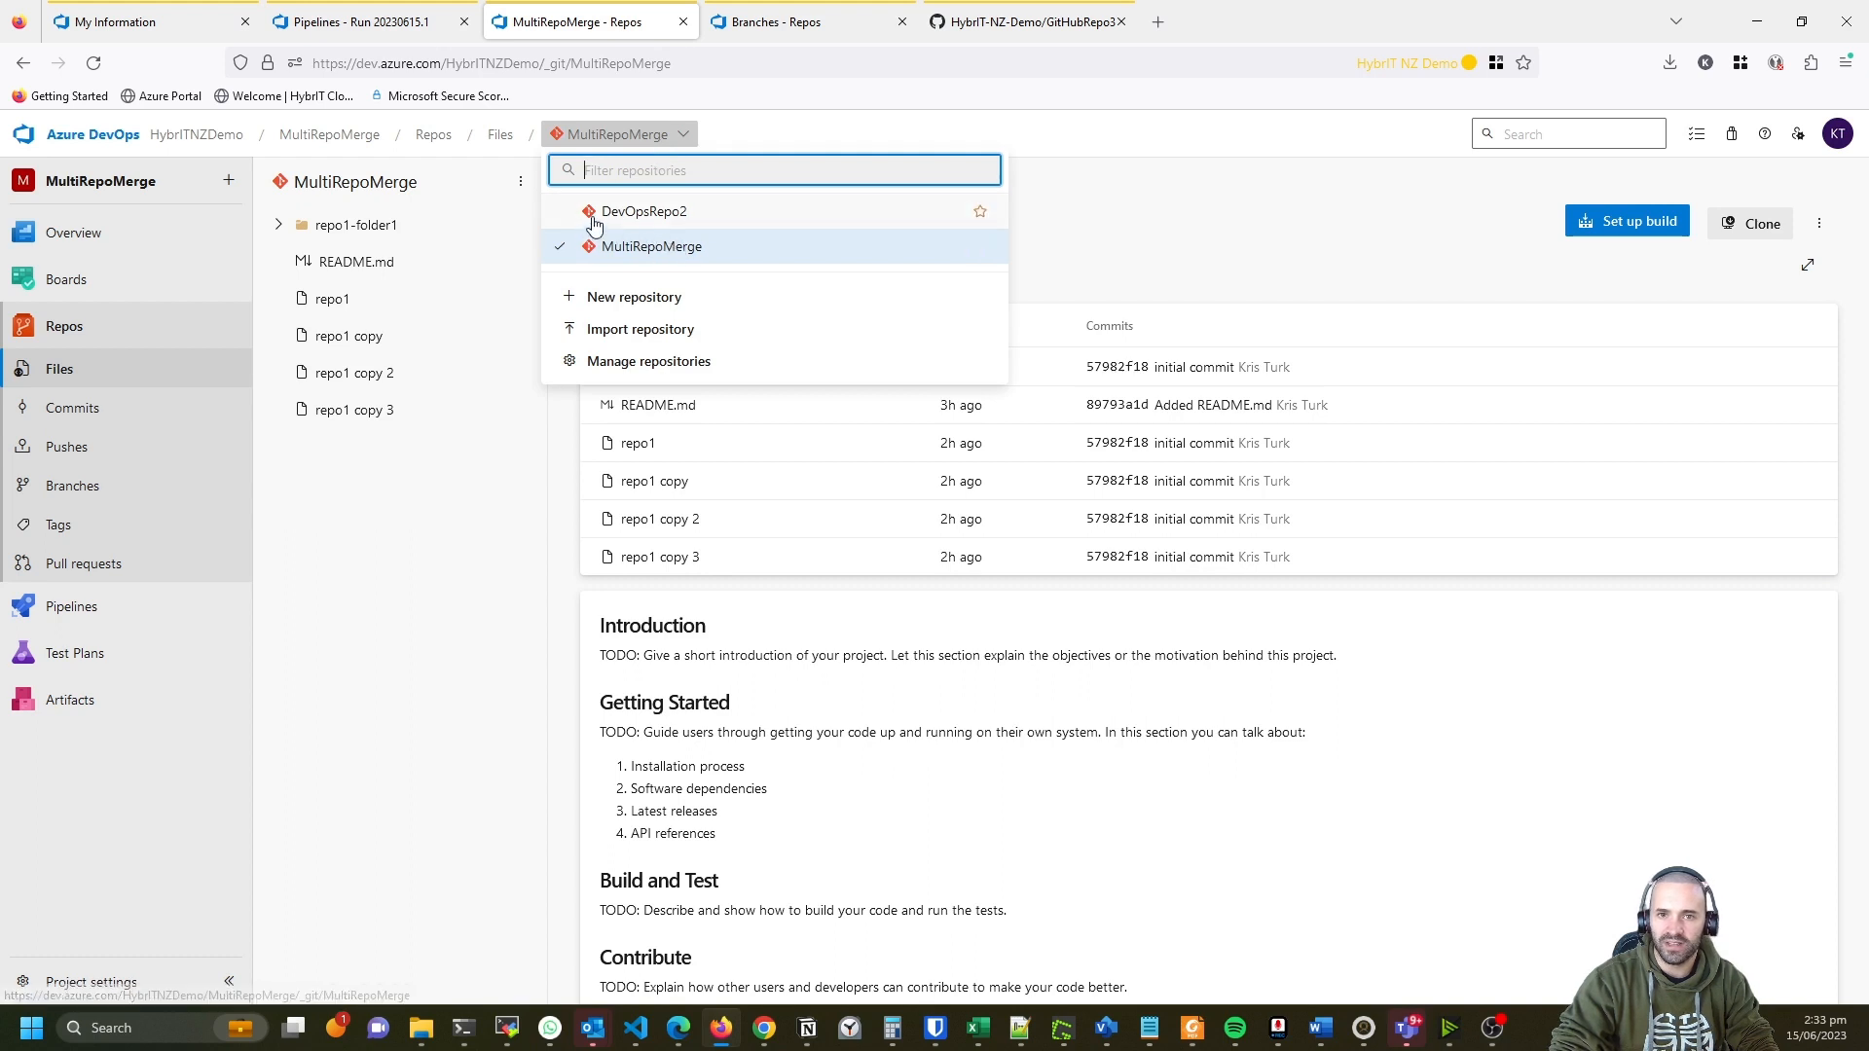
pyautogui.click(389, 17)
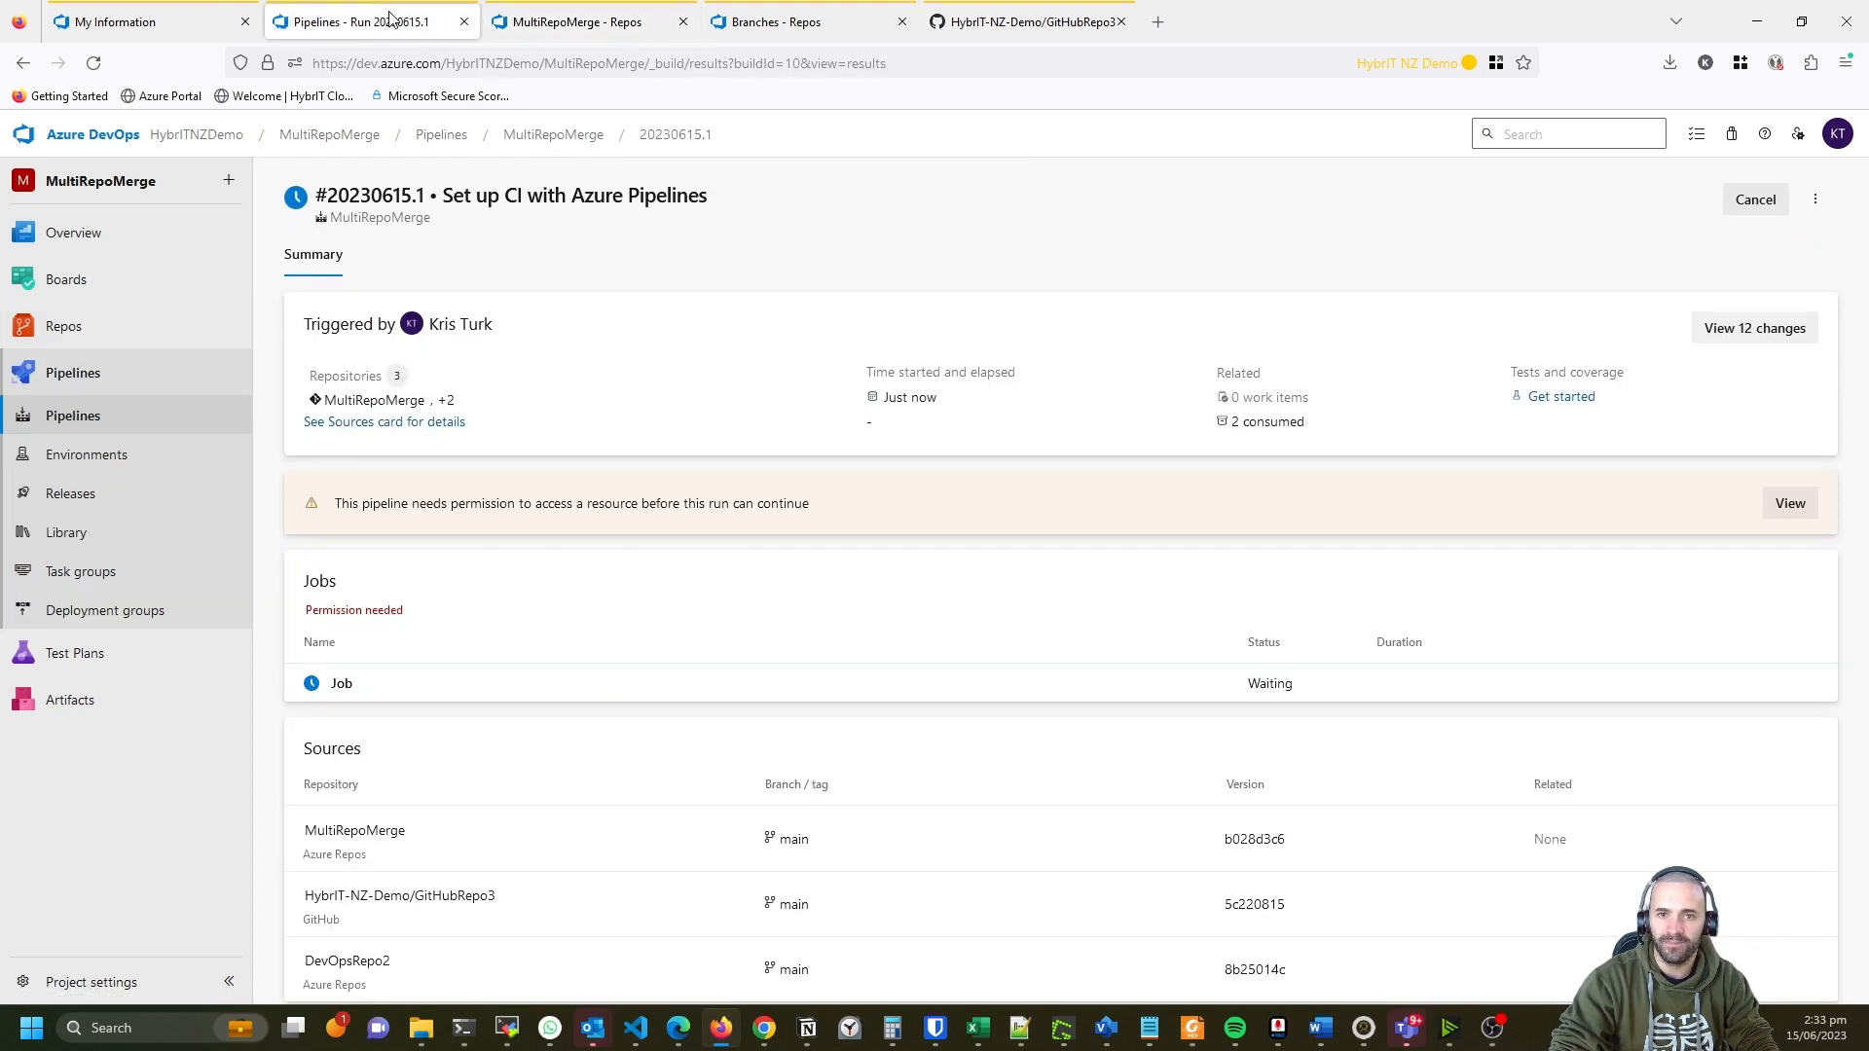
# Permit the pipeline to access the DevOpsRepo2 repository for waiting and future runs.
pyautogui.click(377, 608)
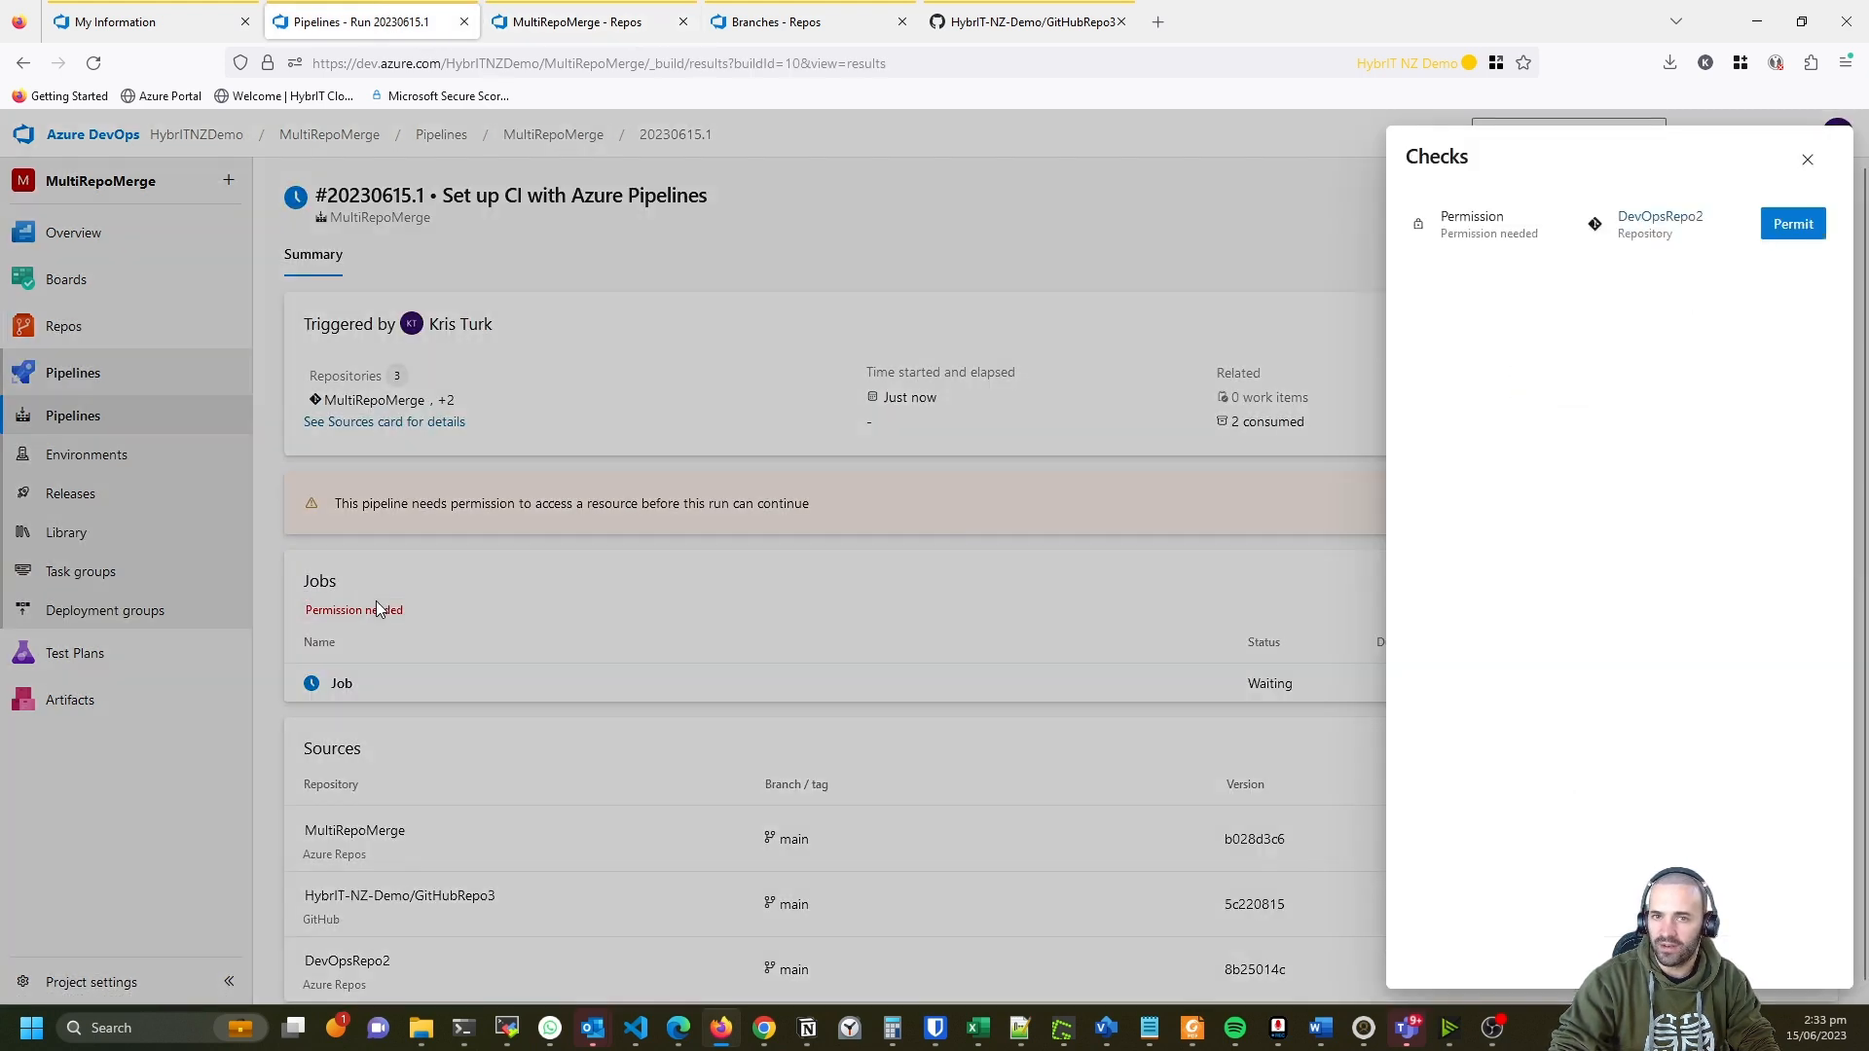
pyautogui.click(1793, 225)
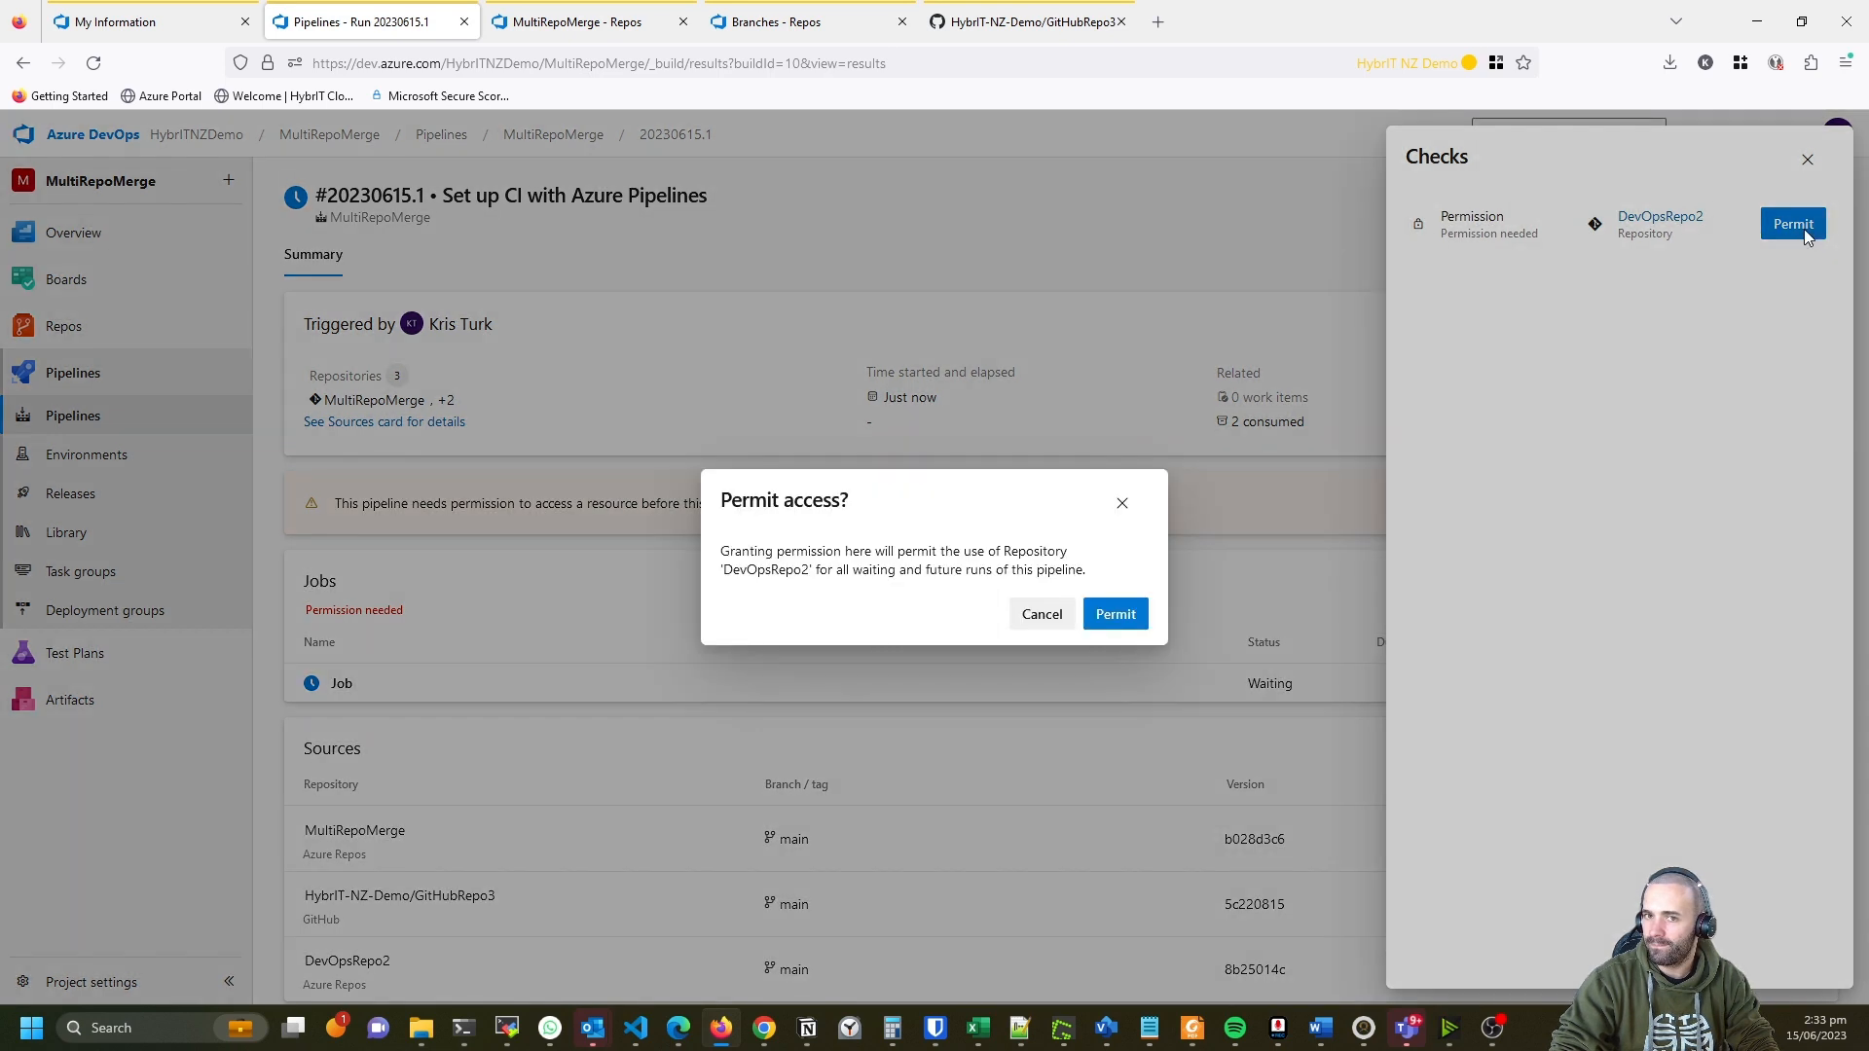
pyautogui.click(1121, 613)
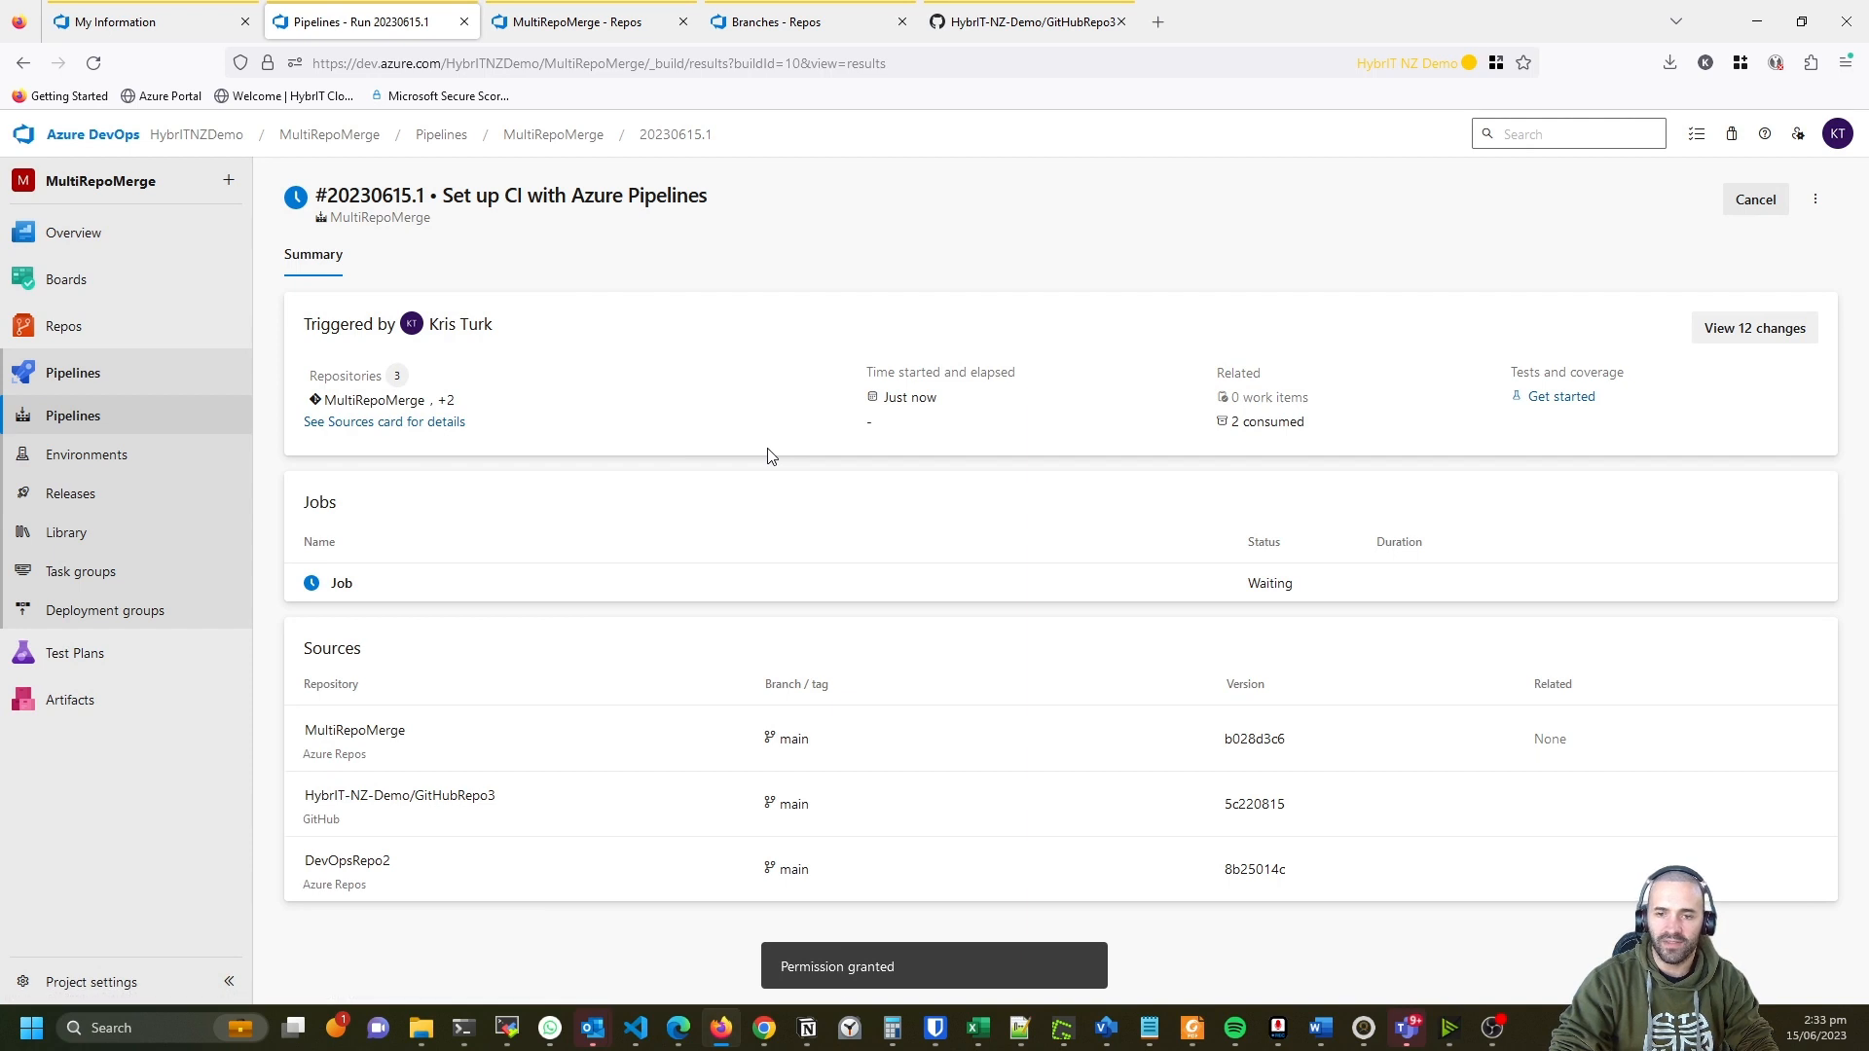
# Examine the job's MultiRepoMerge checkout log, highlighting the build directory, s and repository parts of the git init path.
pyautogui.click(424, 594)
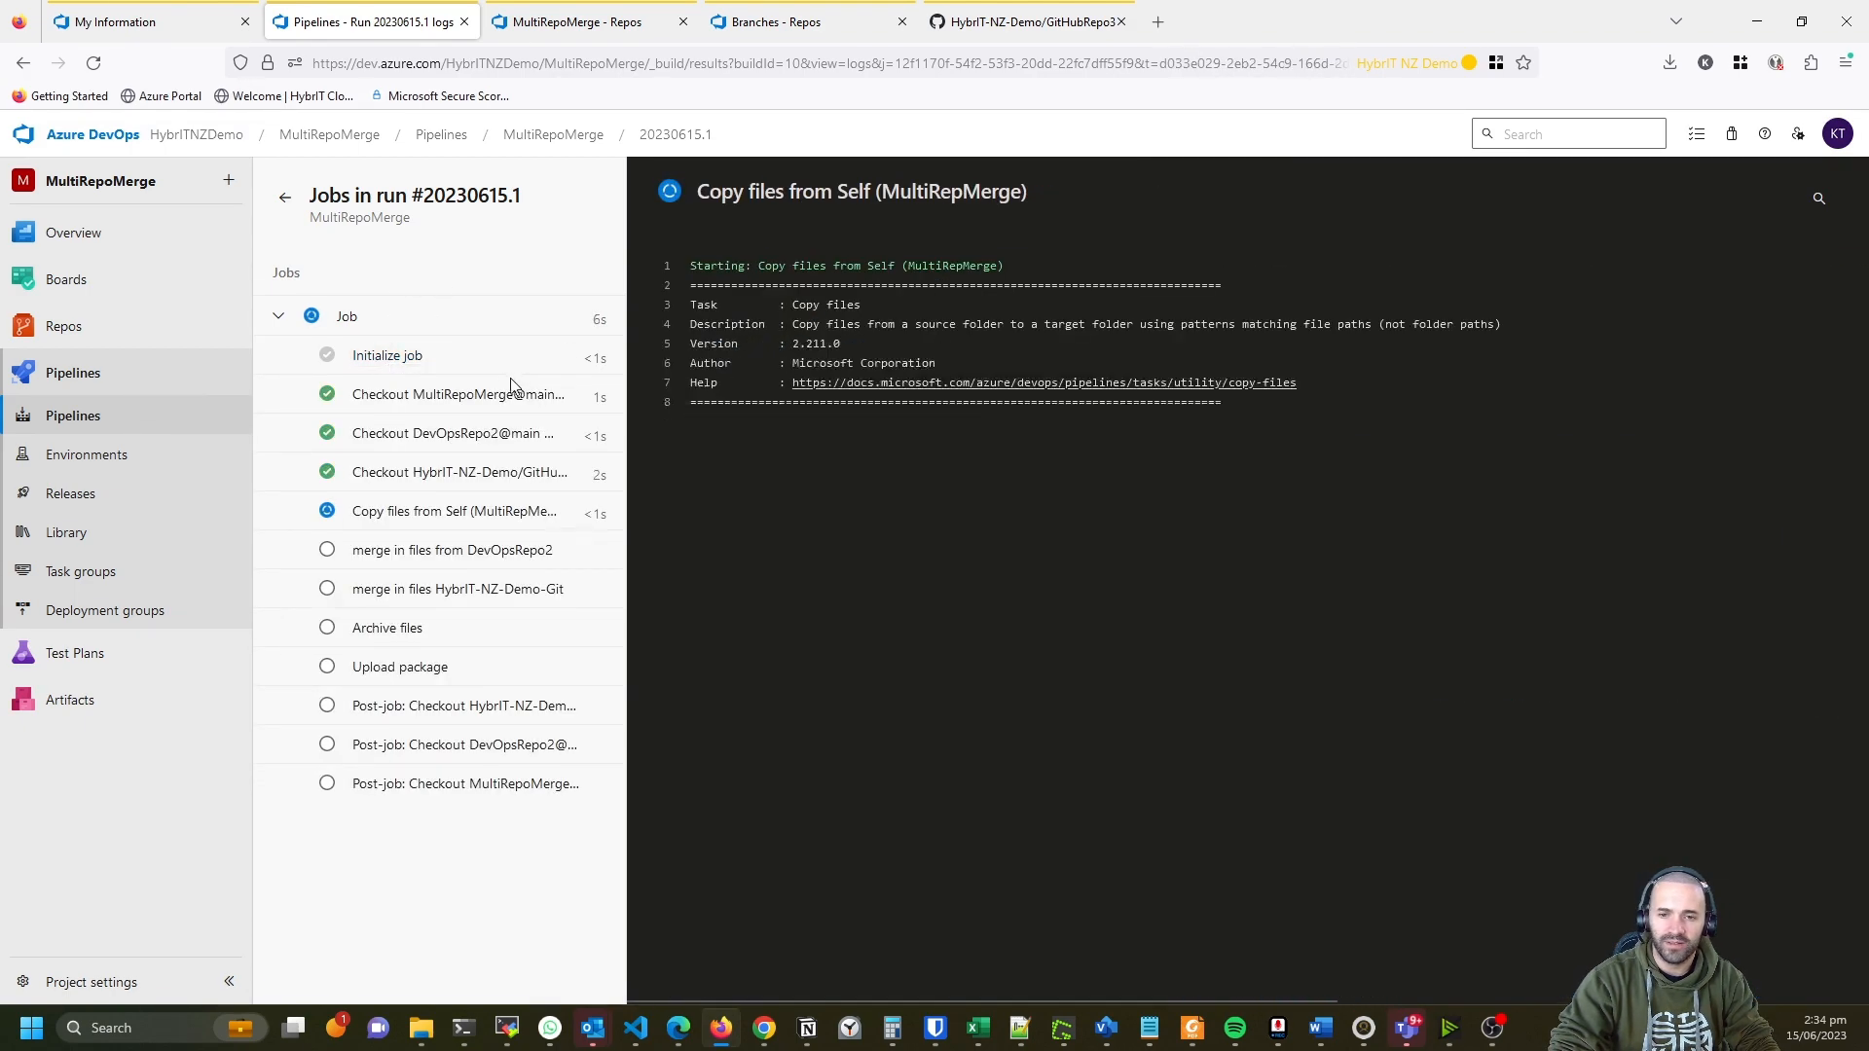
pyautogui.click(444, 401)
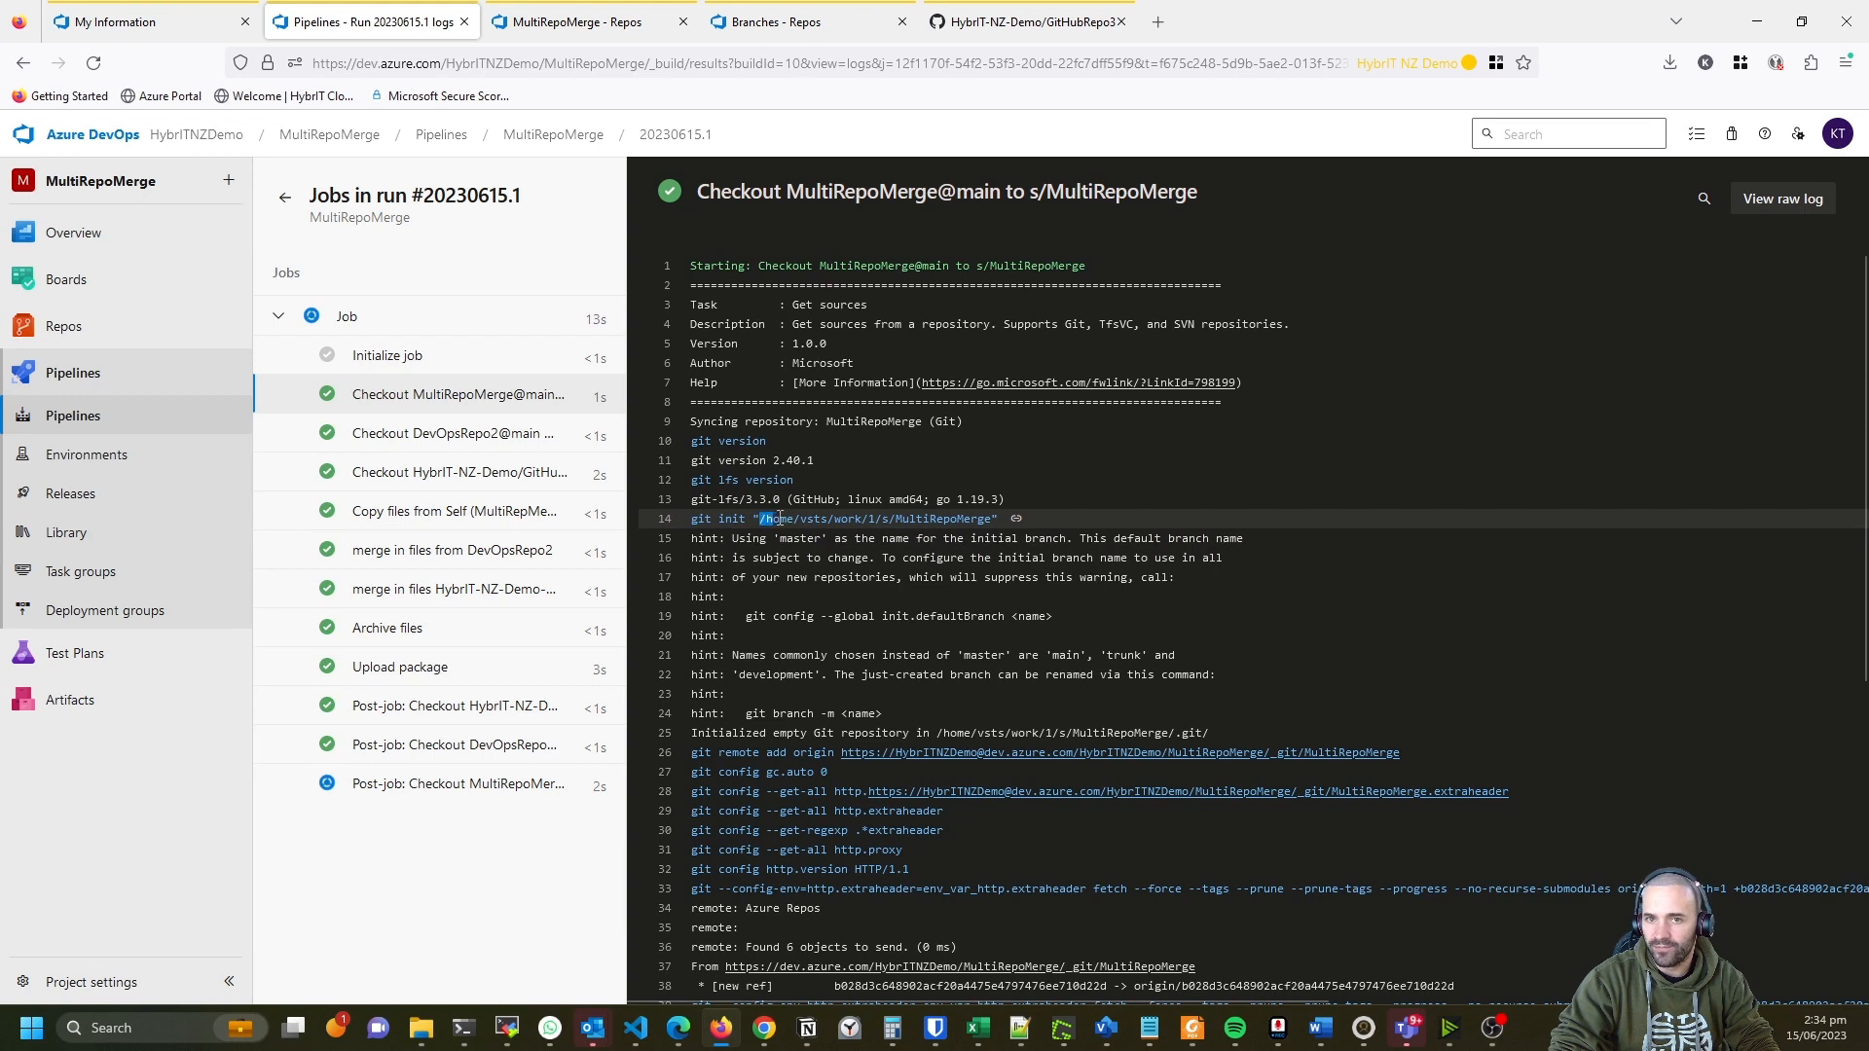
pyautogui.moveTo(779, 518); pyautogui.dragTo(852, 519)
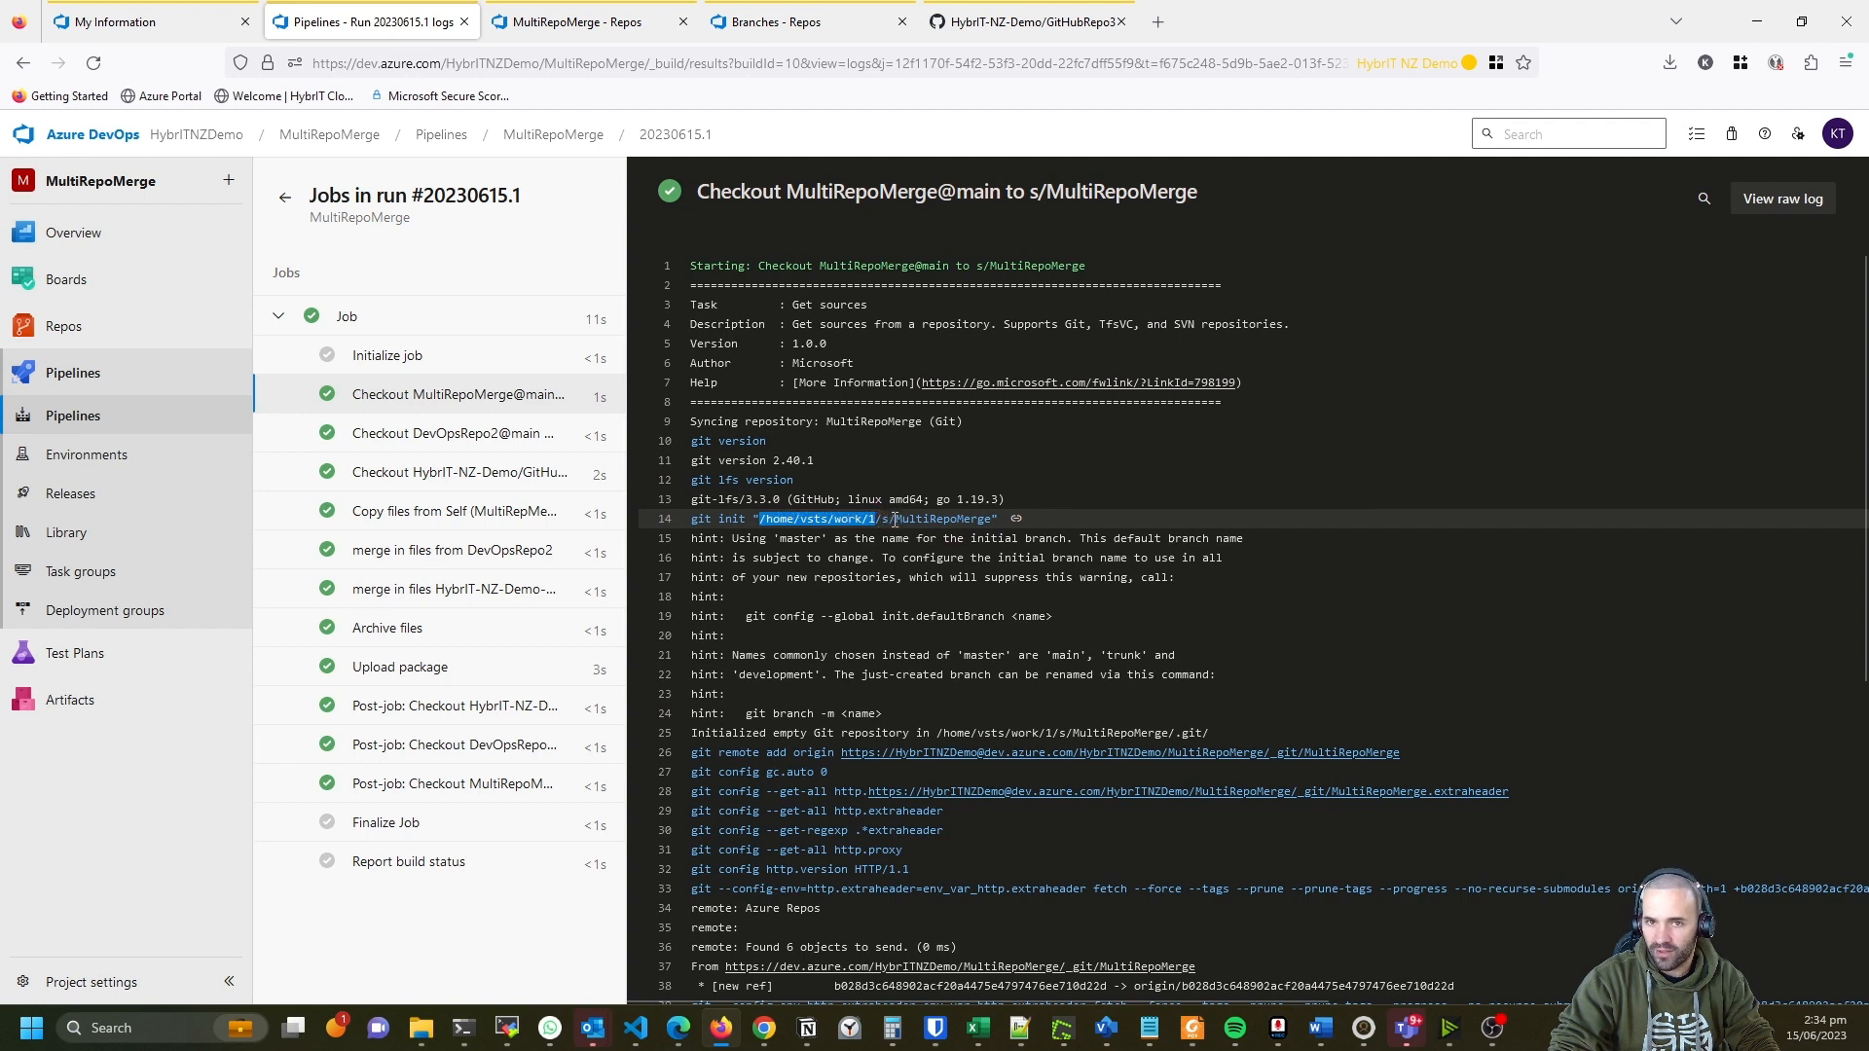
pyautogui.click(886, 519)
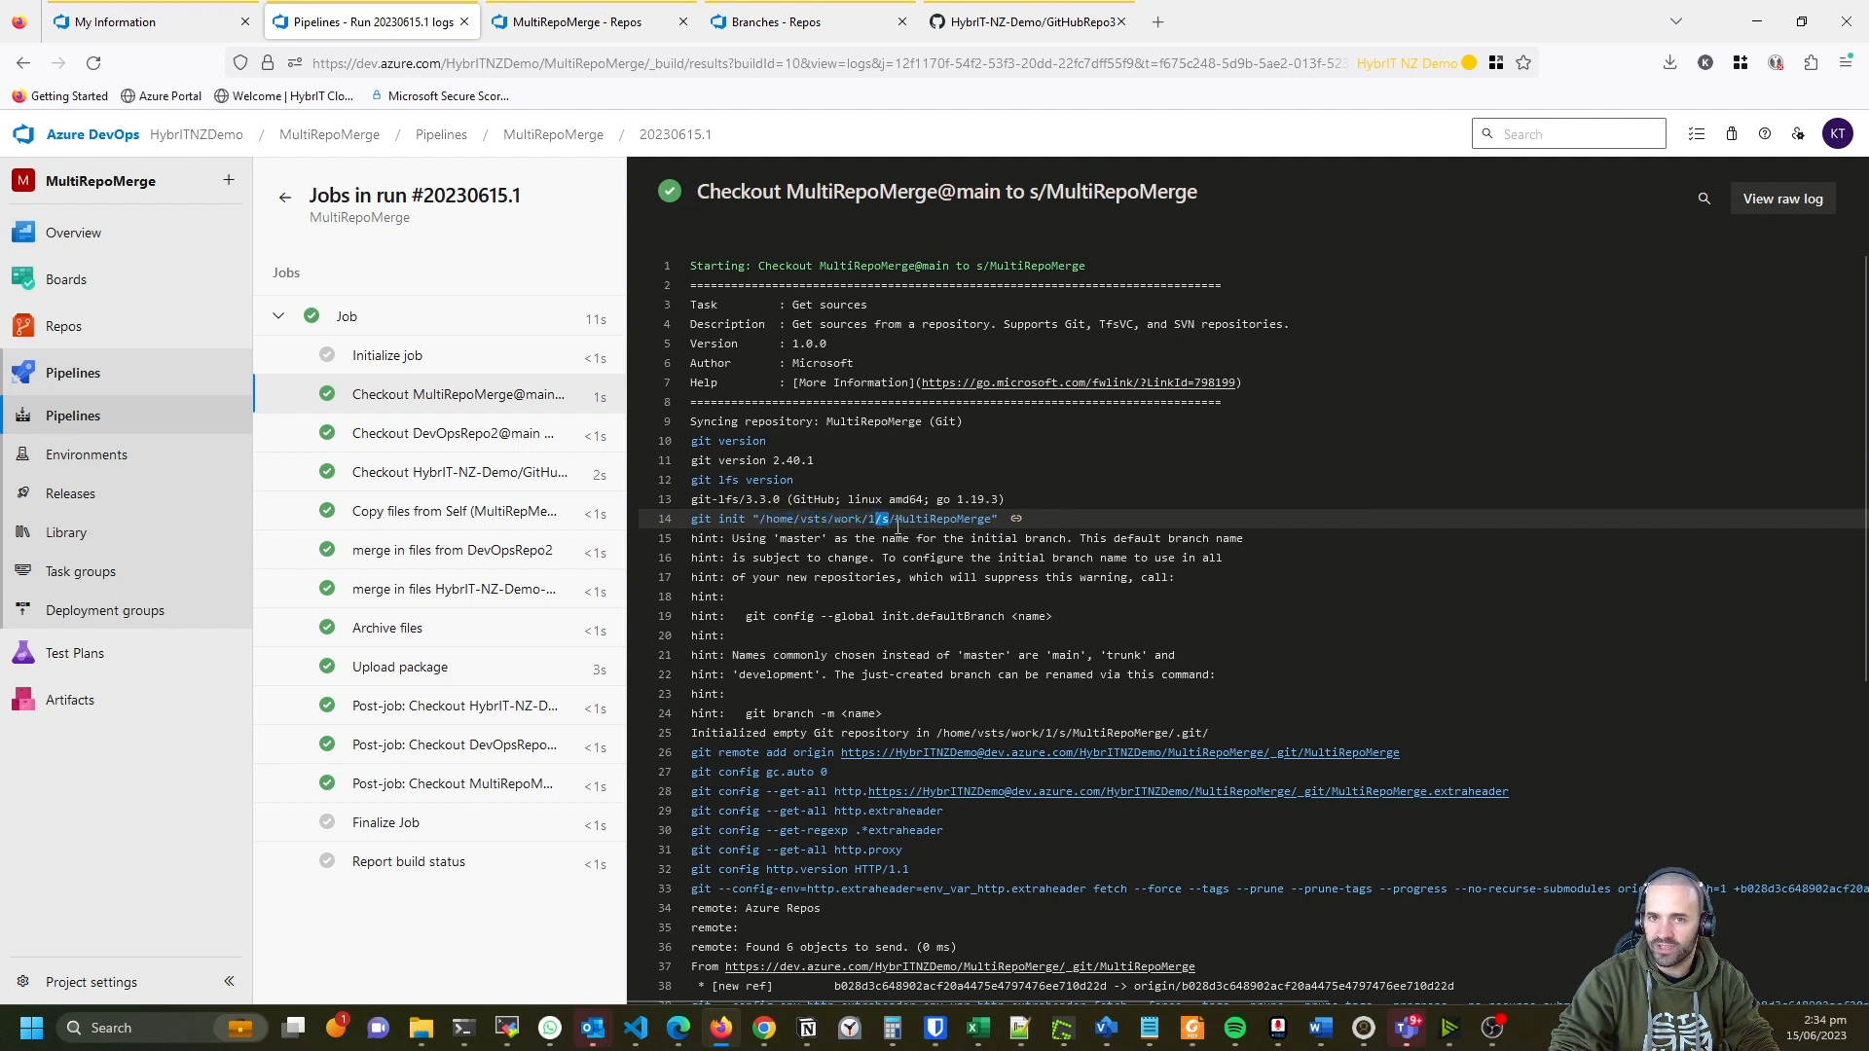
pyautogui.moveTo(896, 519); pyautogui.dragTo(976, 519)
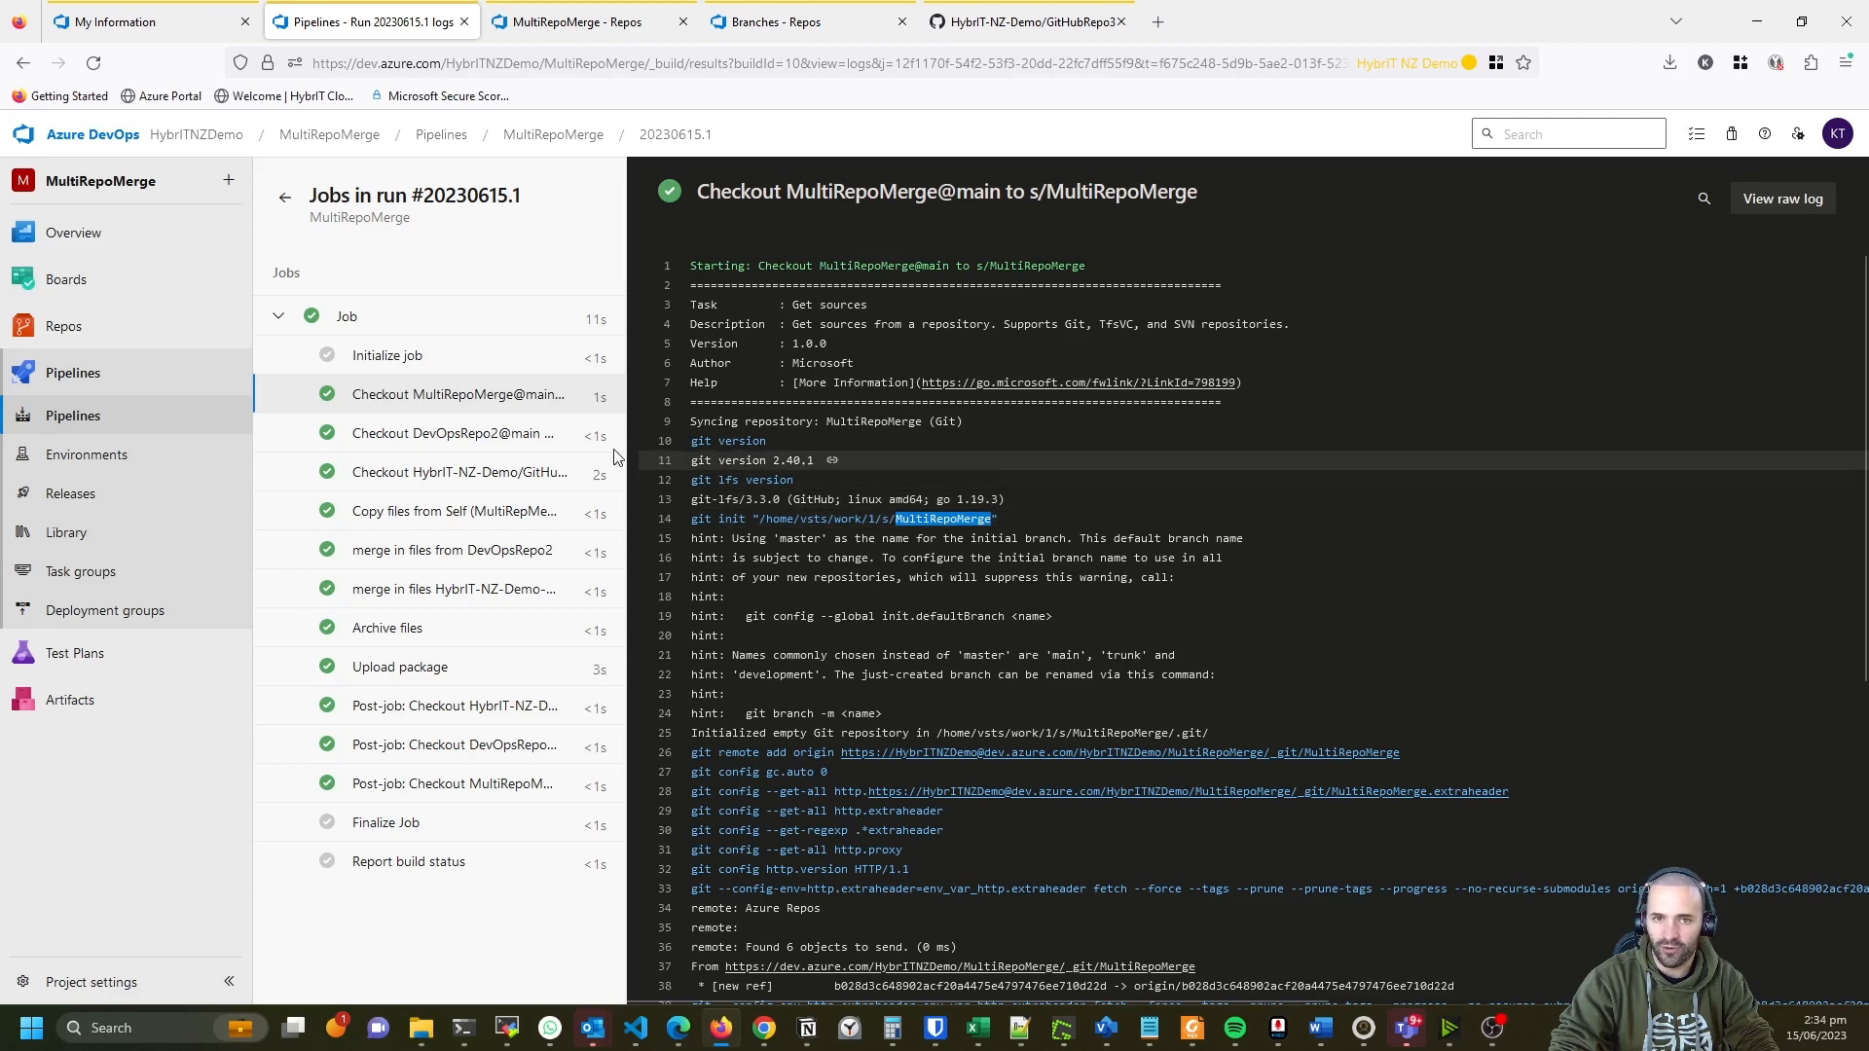
# Examine the git init path in the DevOpsRepo2 checkout log, and open the log of the Copy files from Self task.
pyautogui.click(530, 436)
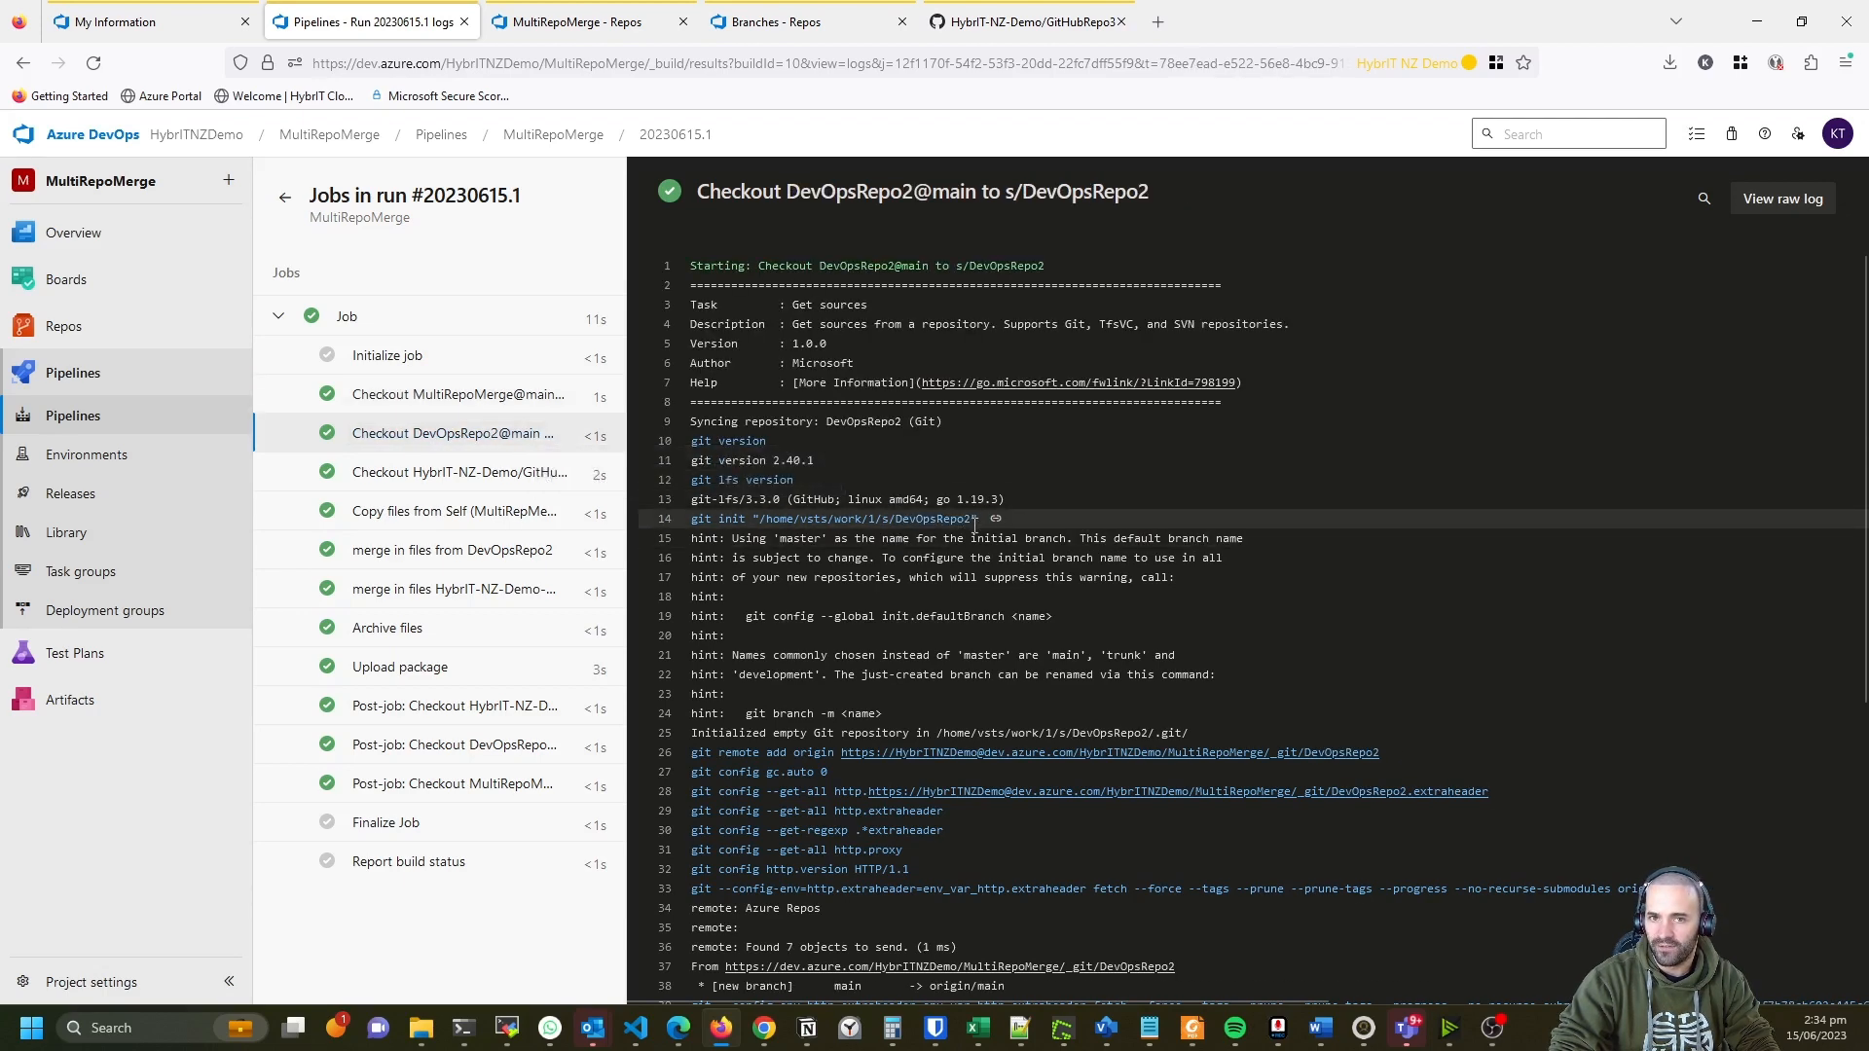
pyautogui.moveTo(973, 519); pyautogui.dragTo(928, 516)
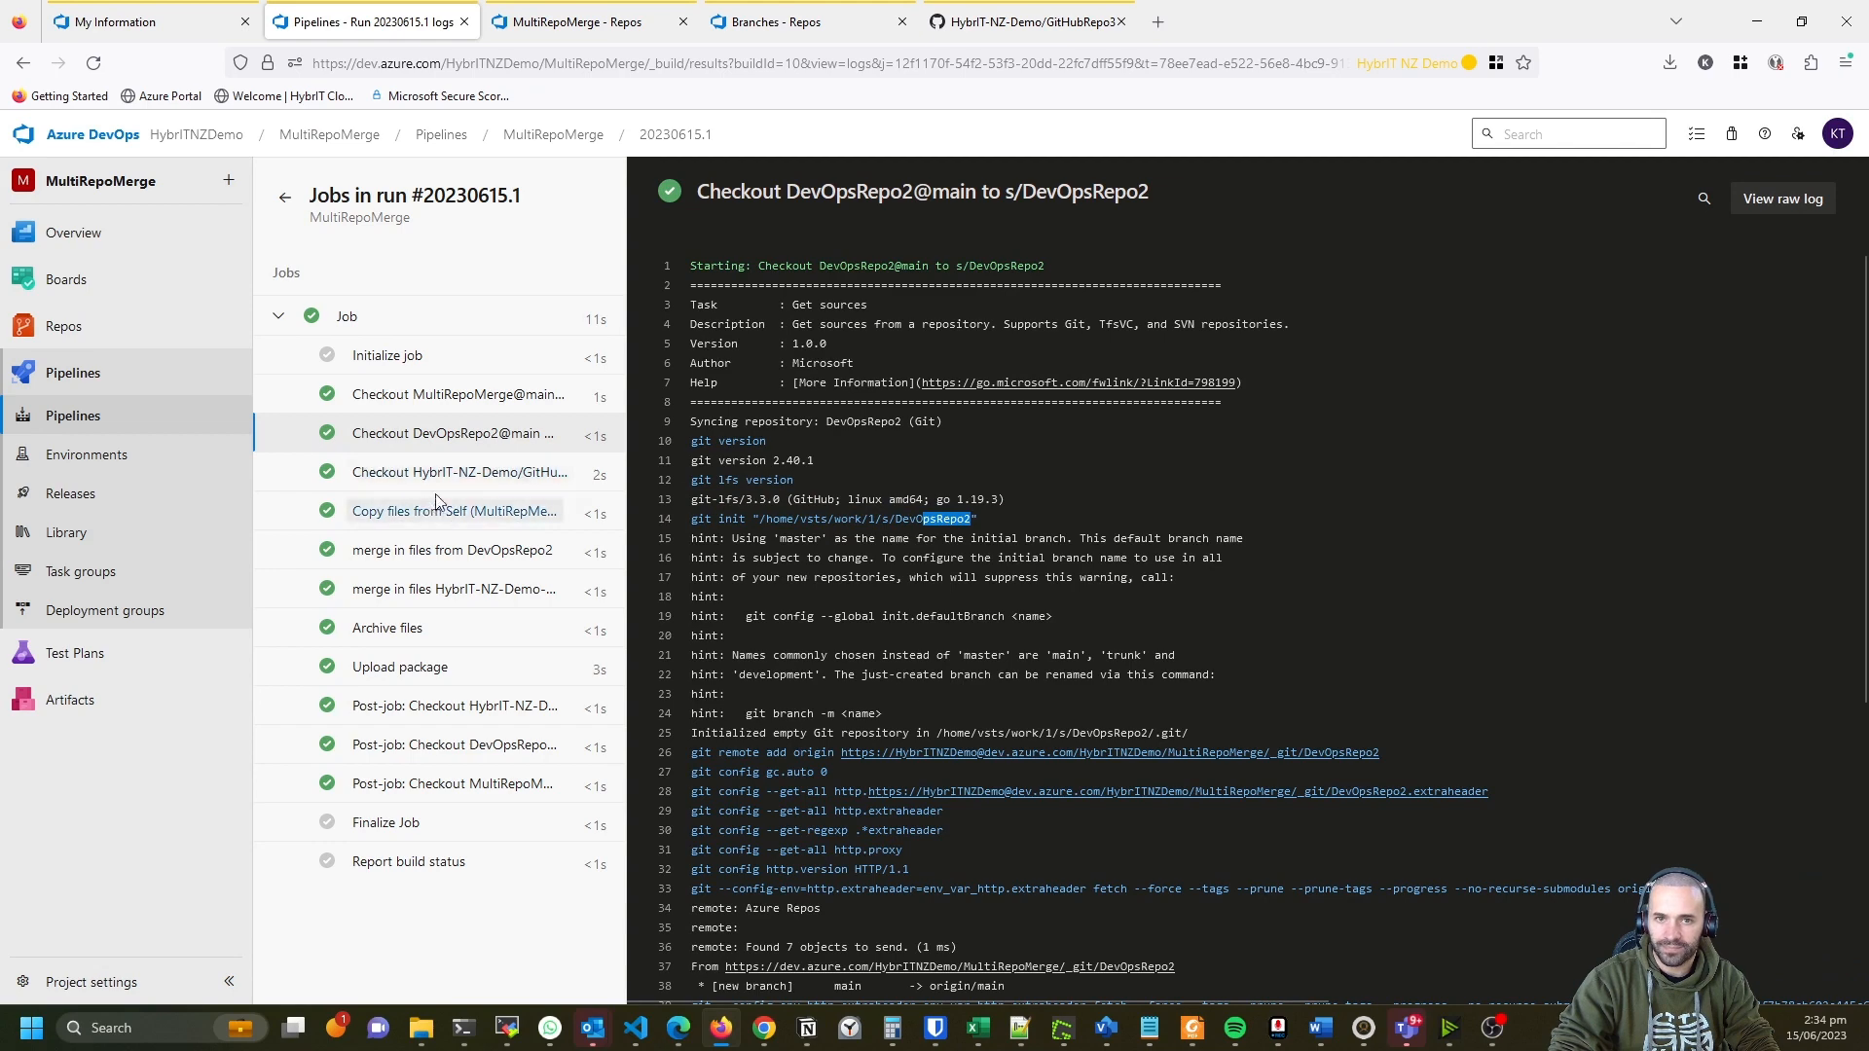
pyautogui.click(443, 521)
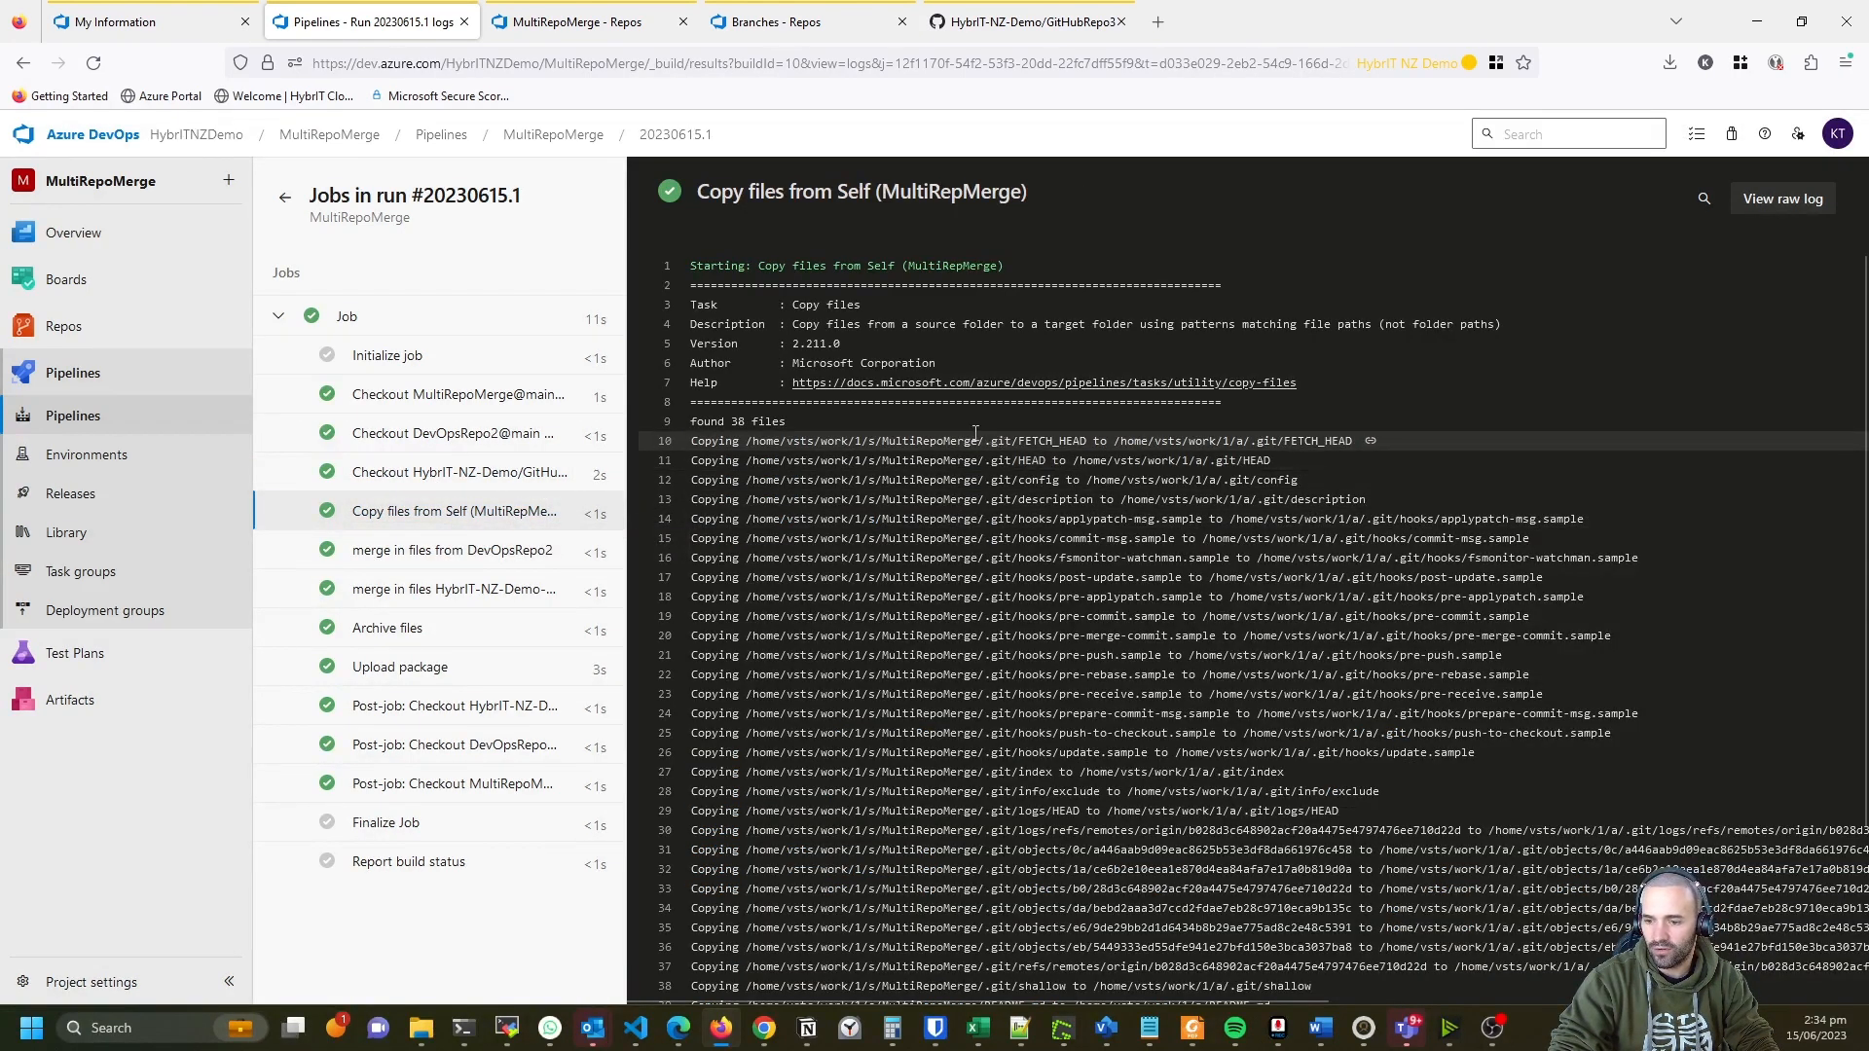
# Examine the copied file list in the Copy files from Self log, plus the two merge tasks, Archive files and Upload package logs.
pyautogui.scroll(-3, 876, 516)
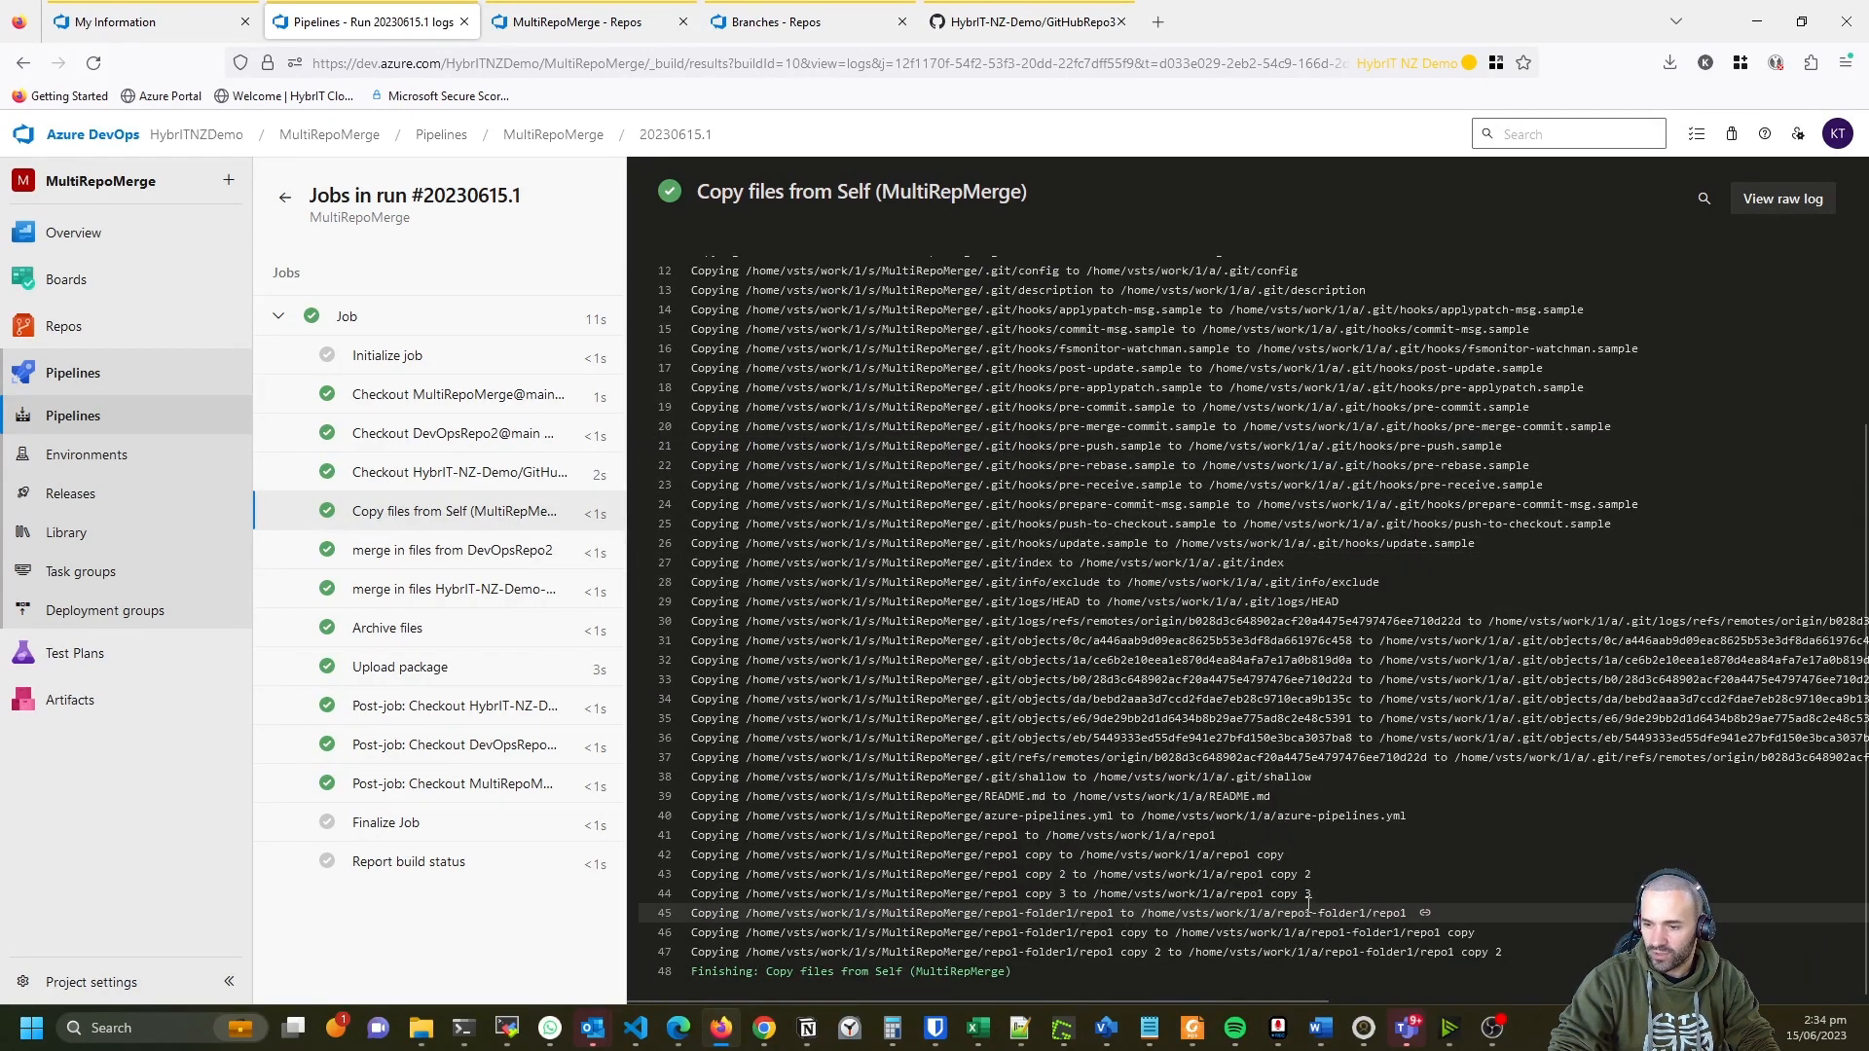
pyautogui.moveTo(1318, 898); pyautogui.dragTo(691, 835)
pyautogui.click(441, 565)
pyautogui.click(438, 599)
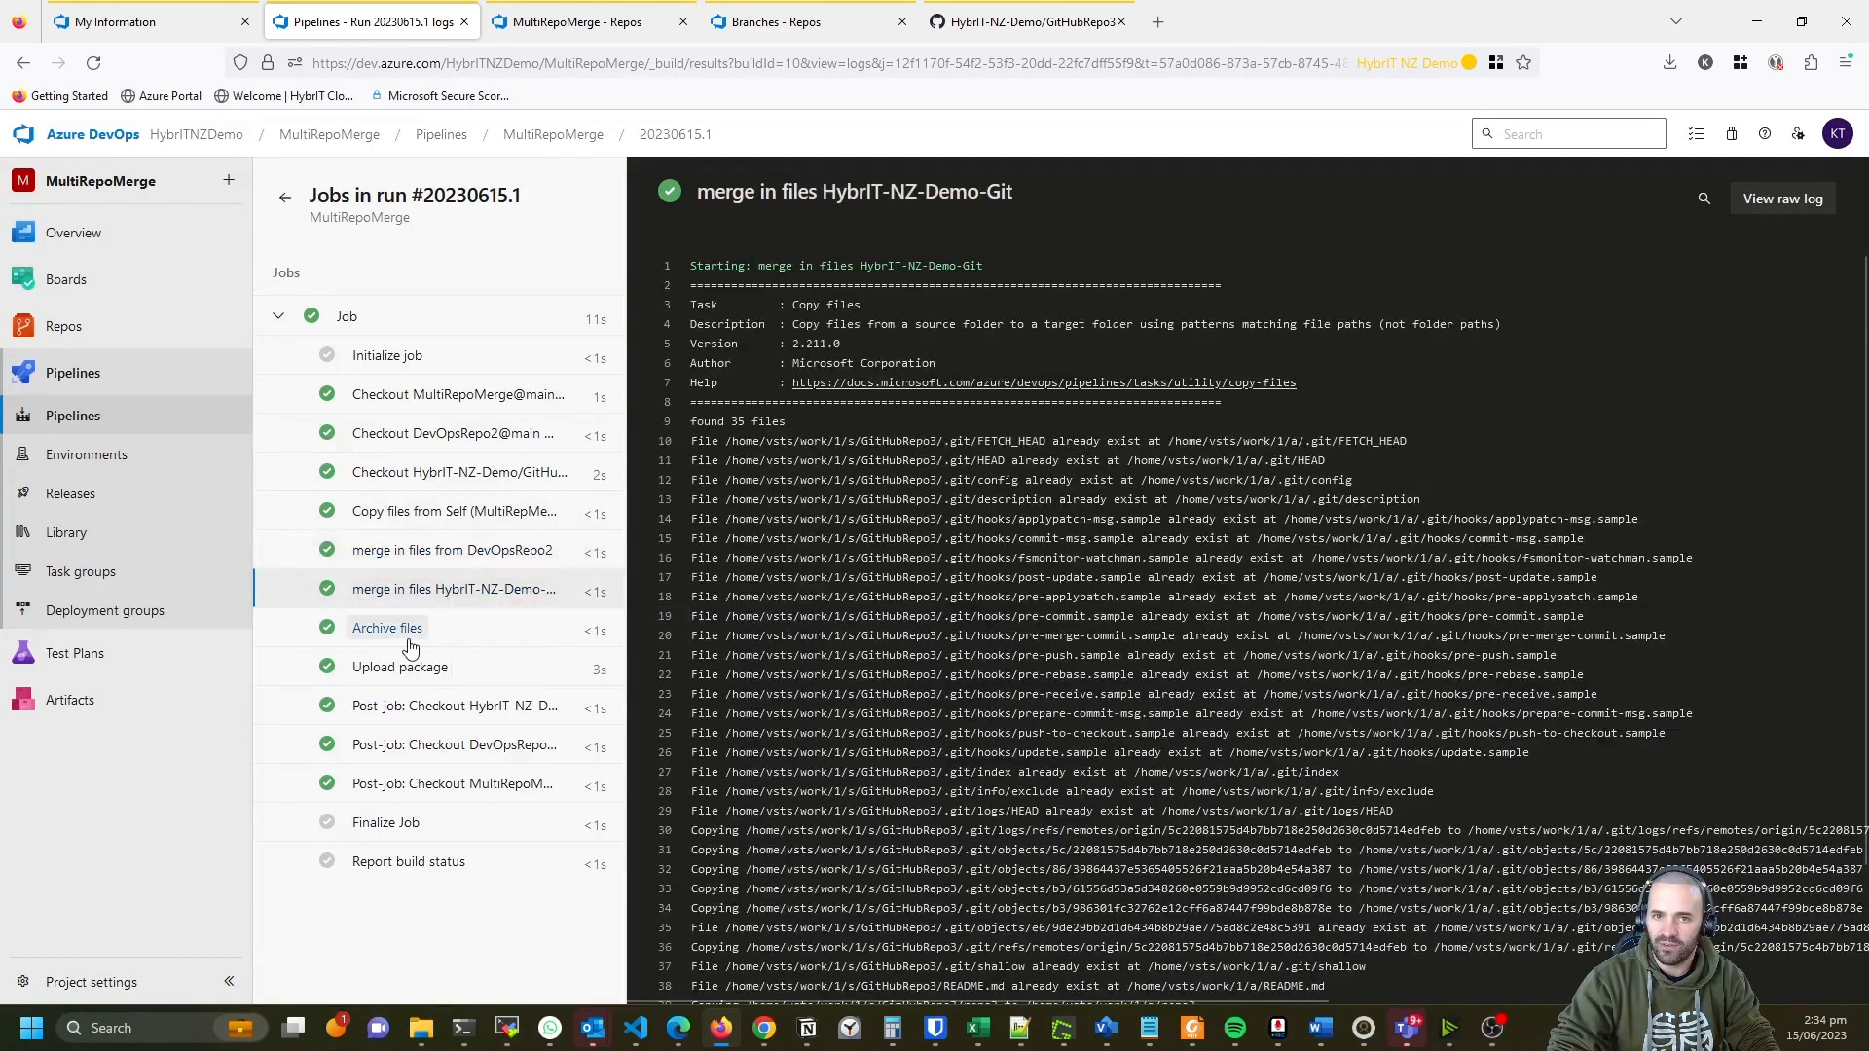
pyautogui.click(409, 640)
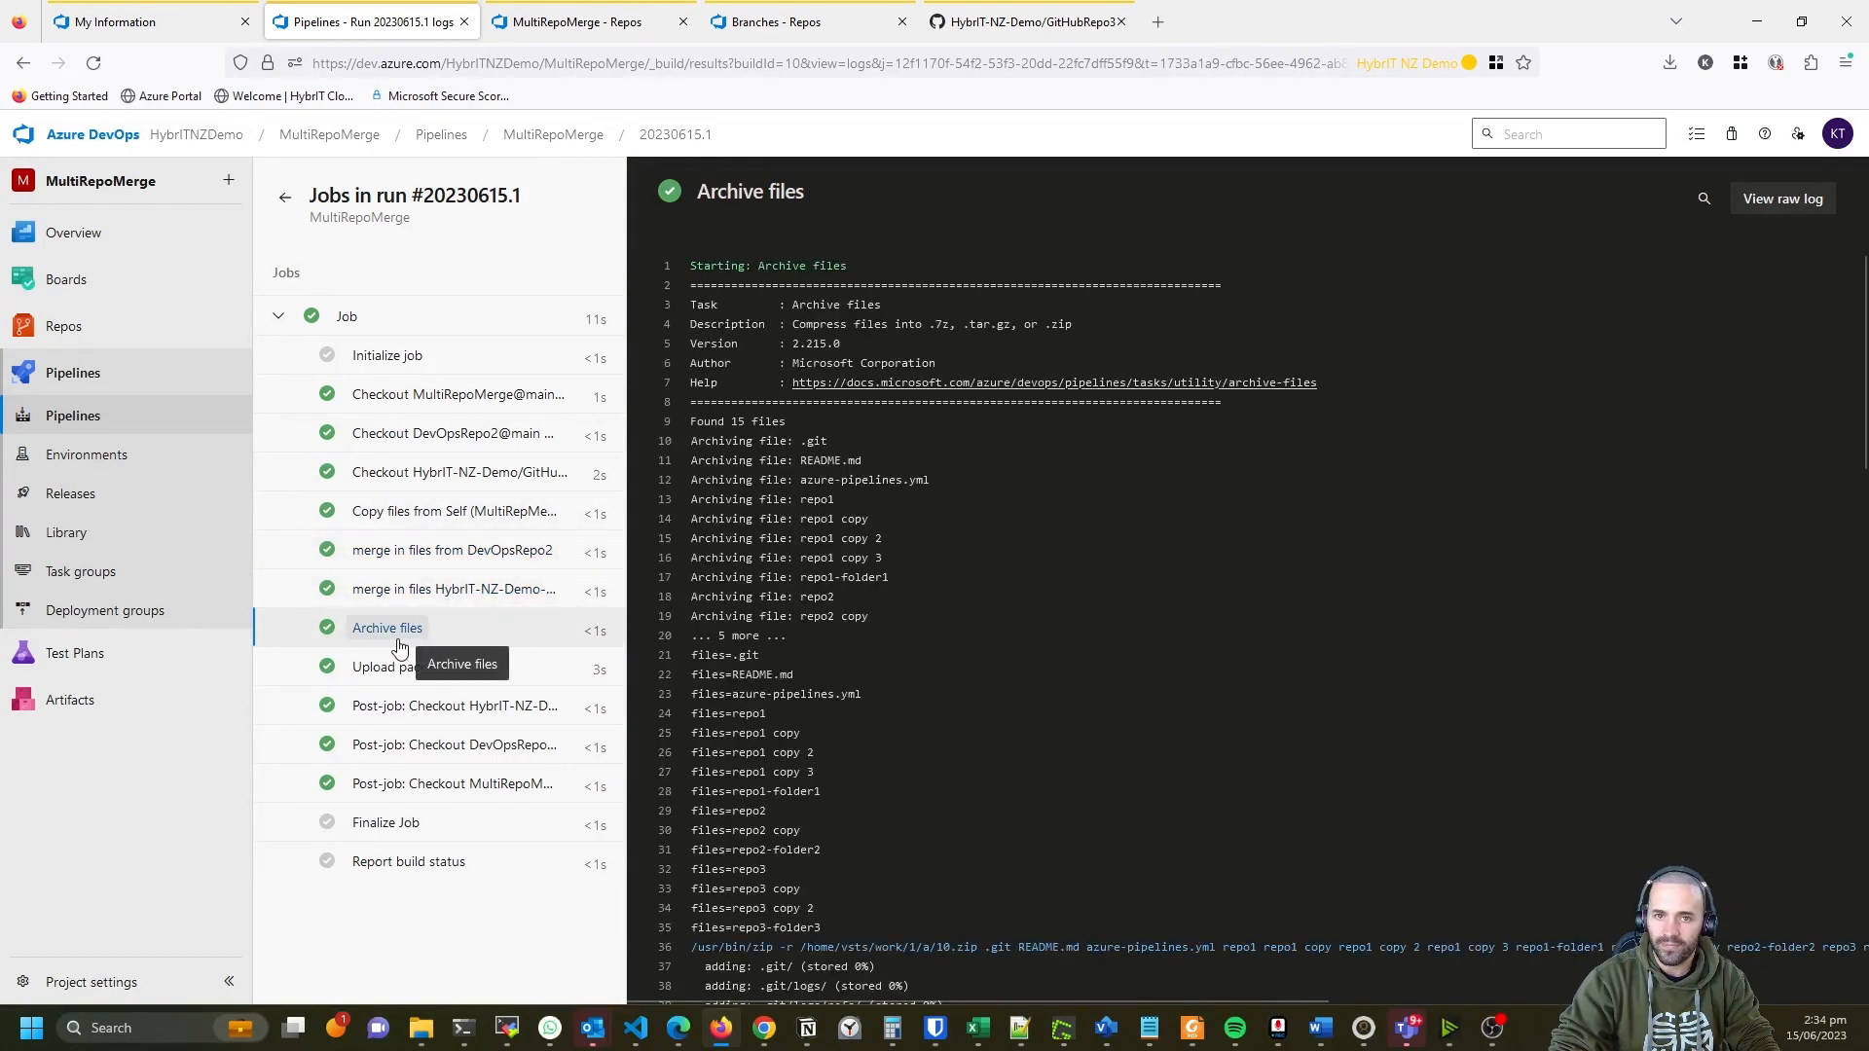
pyautogui.click(399, 674)
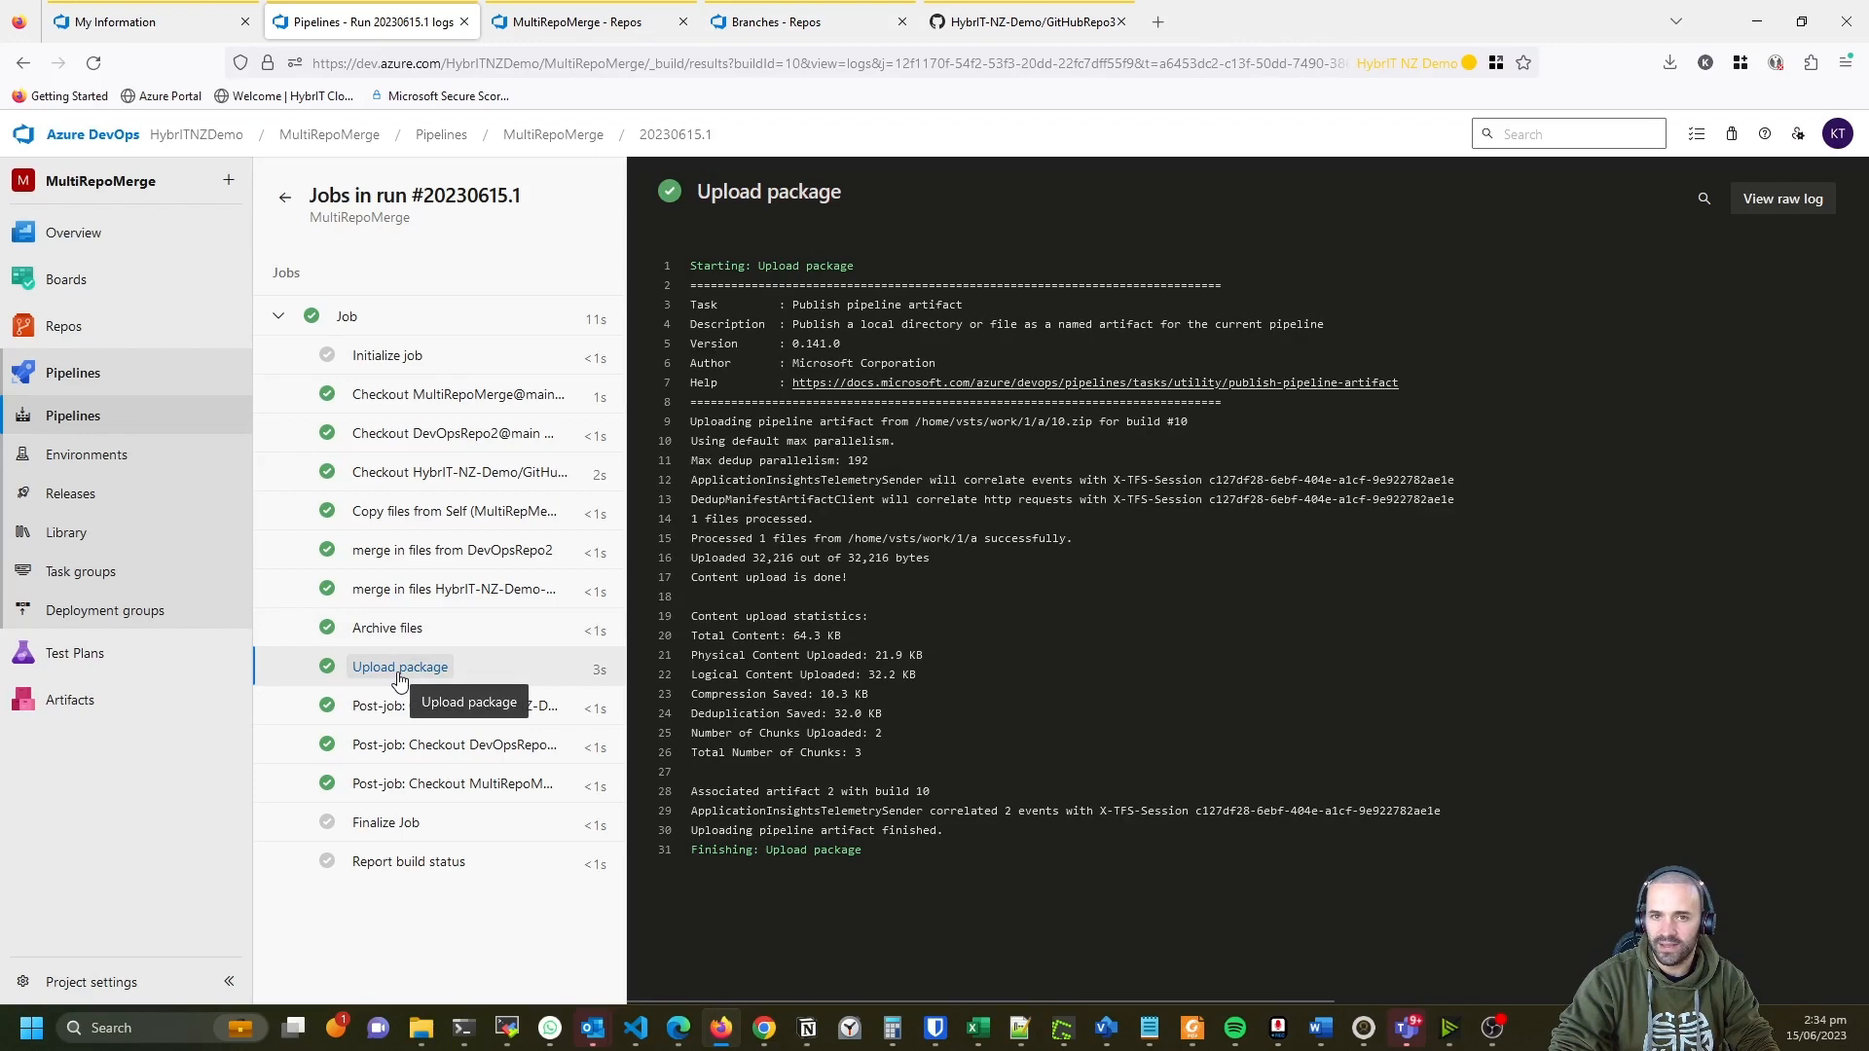
# Open the run's published artifacts and download 10.zip from the drop artifact.
pyautogui.click(347, 316)
pyautogui.click(284, 197)
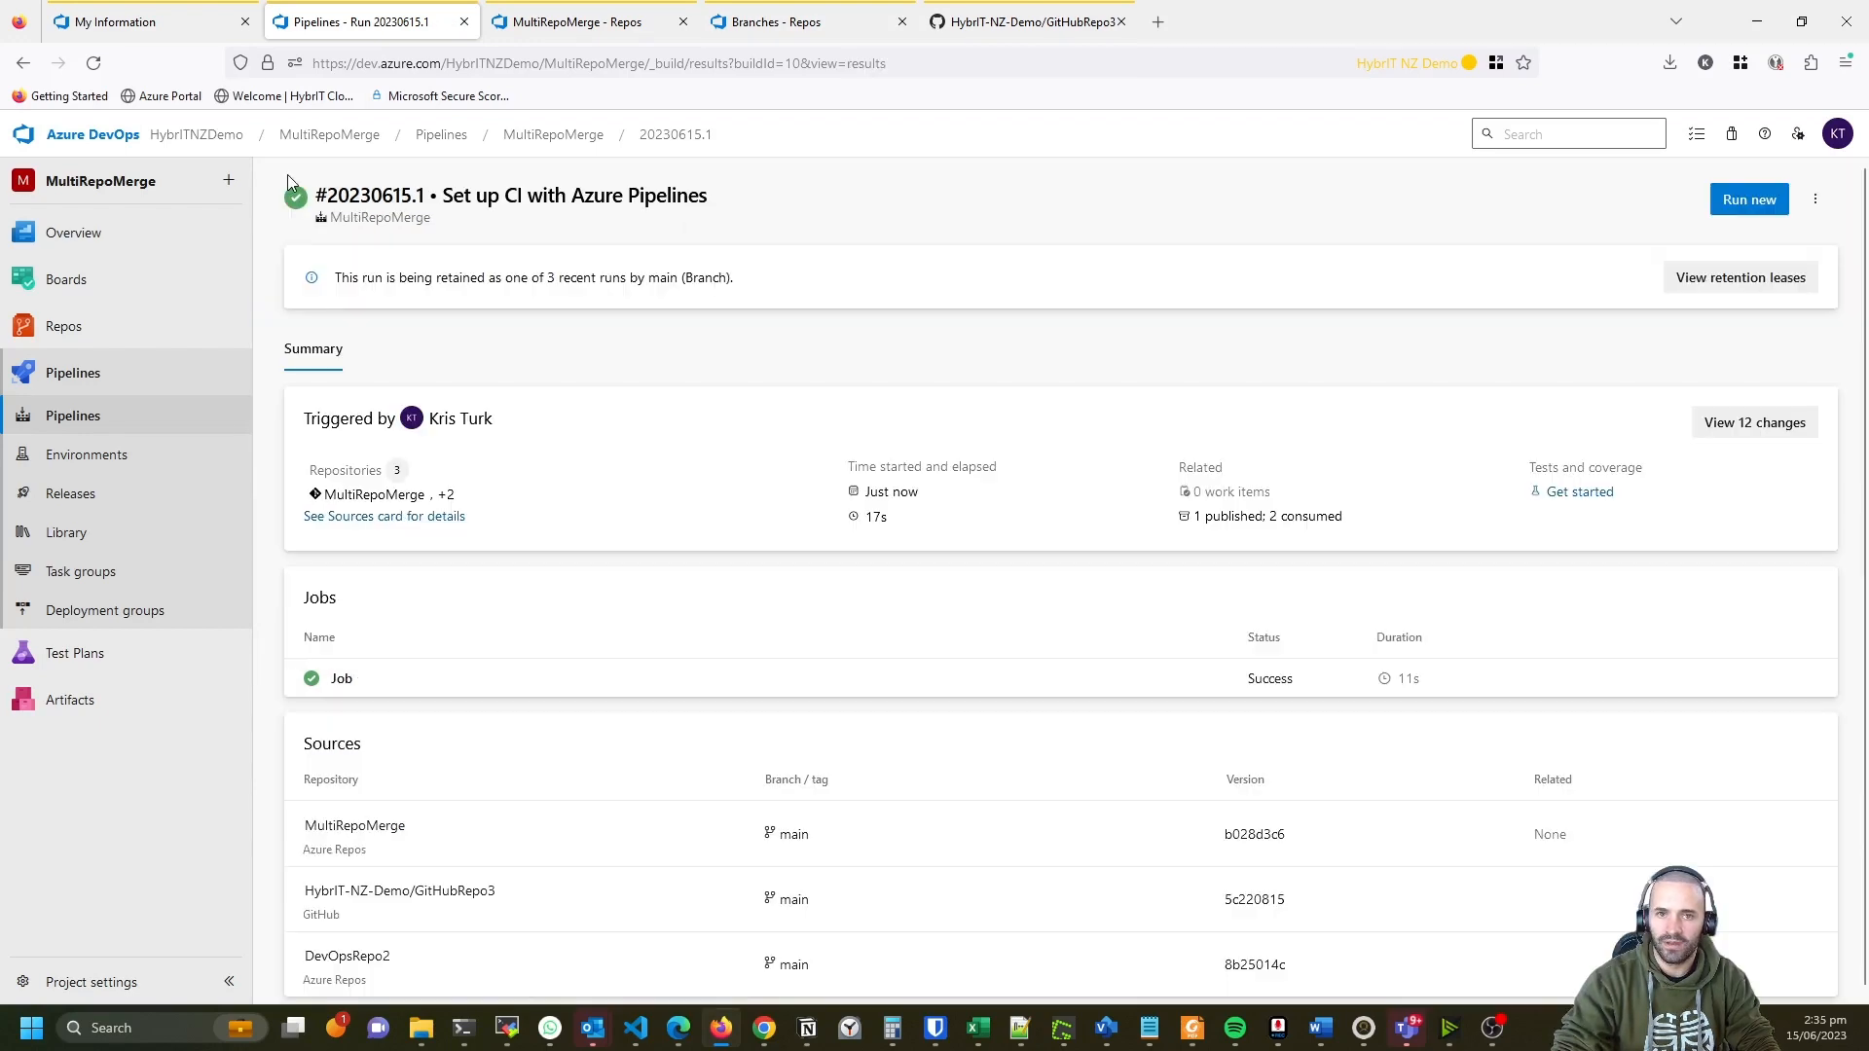
pyautogui.click(397, 690)
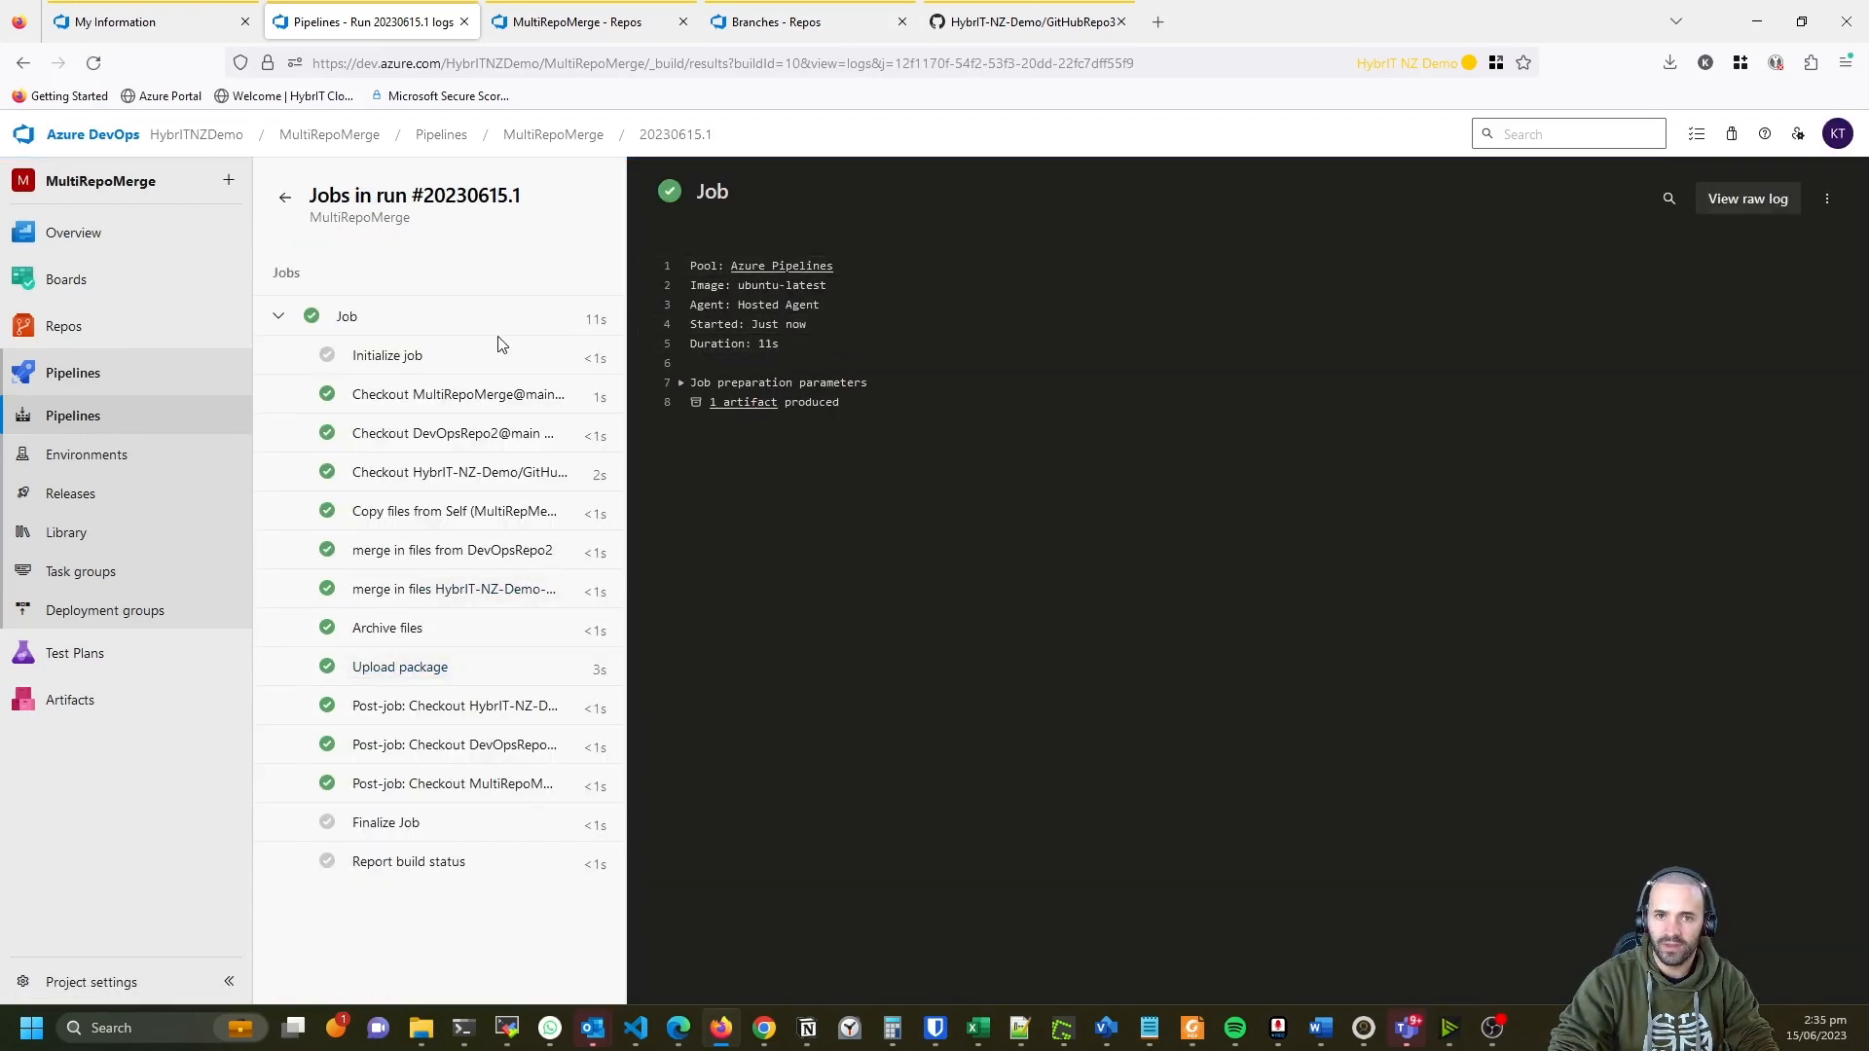
pyautogui.click(732, 405)
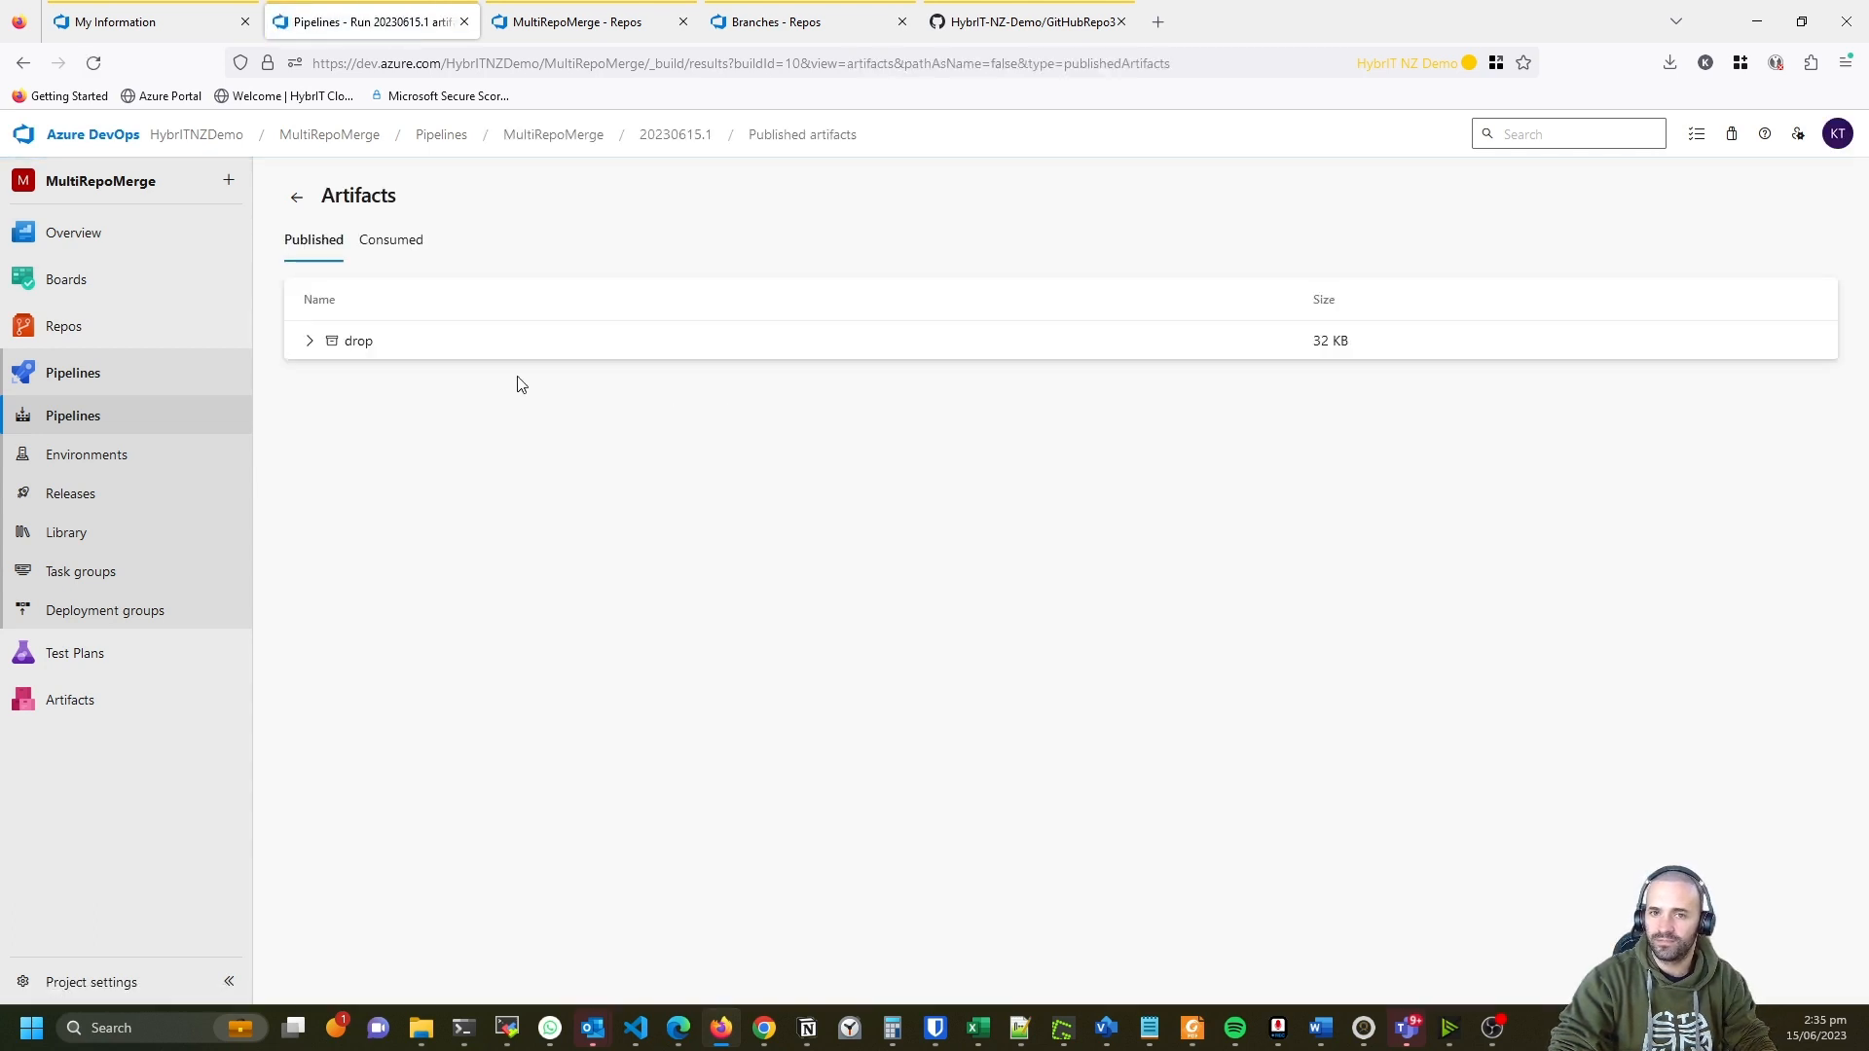
pyautogui.click(309, 351)
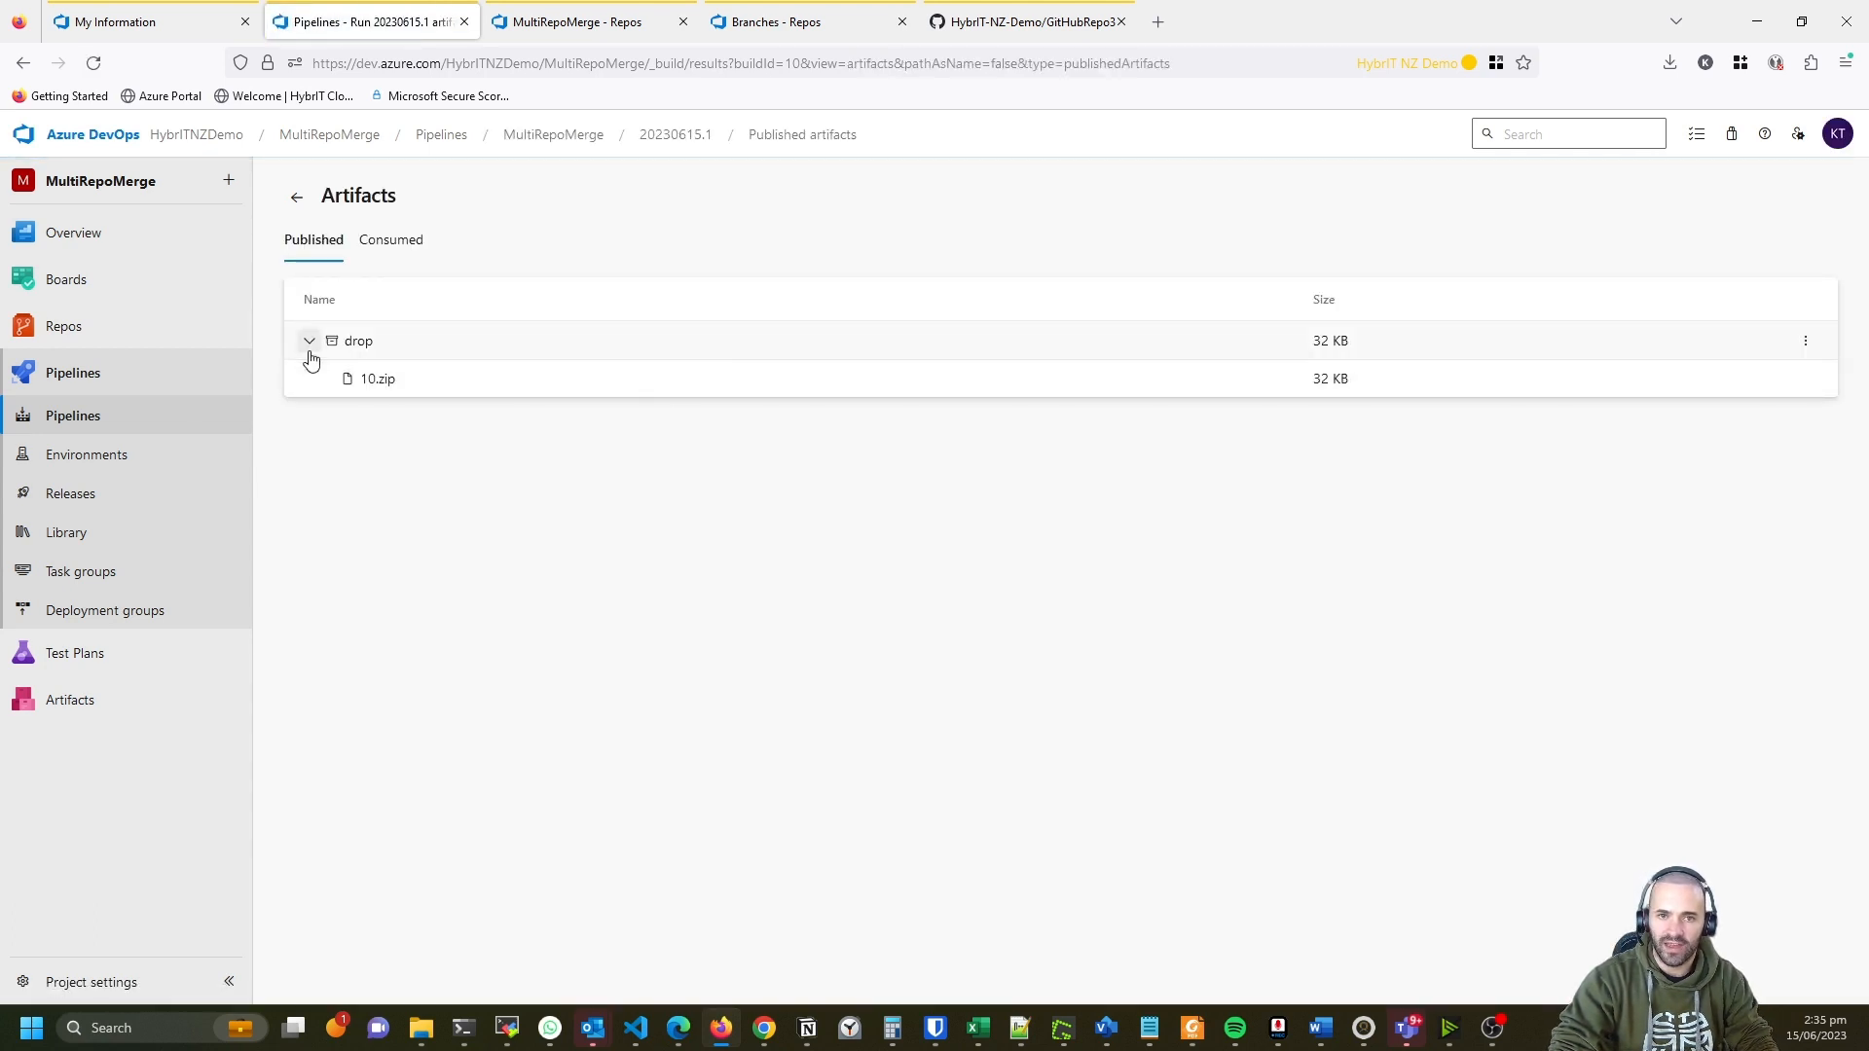
pyautogui.click(380, 381)
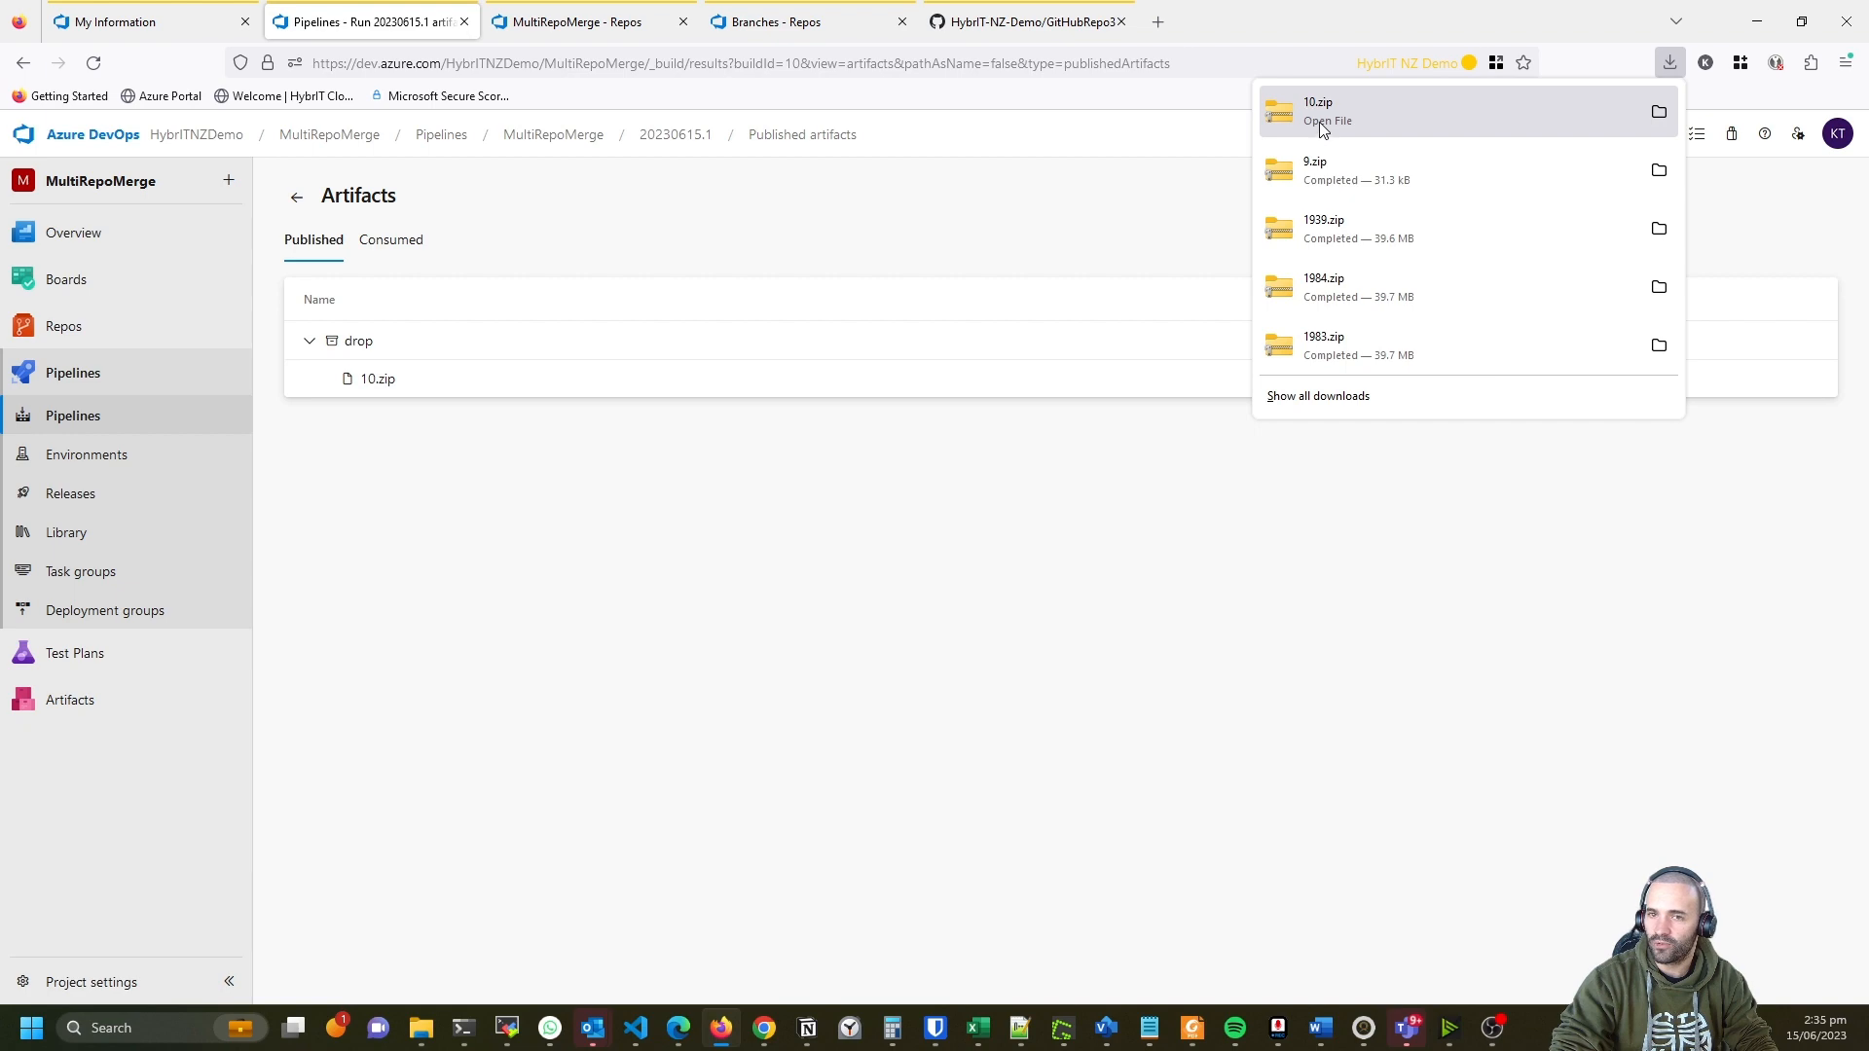
# Inspect the downloaded 10.zip in File Explorer, including repo1-folder1 and repo2-folder2, and return to the artifacts page in the browser.
pyautogui.click(1638, 134)
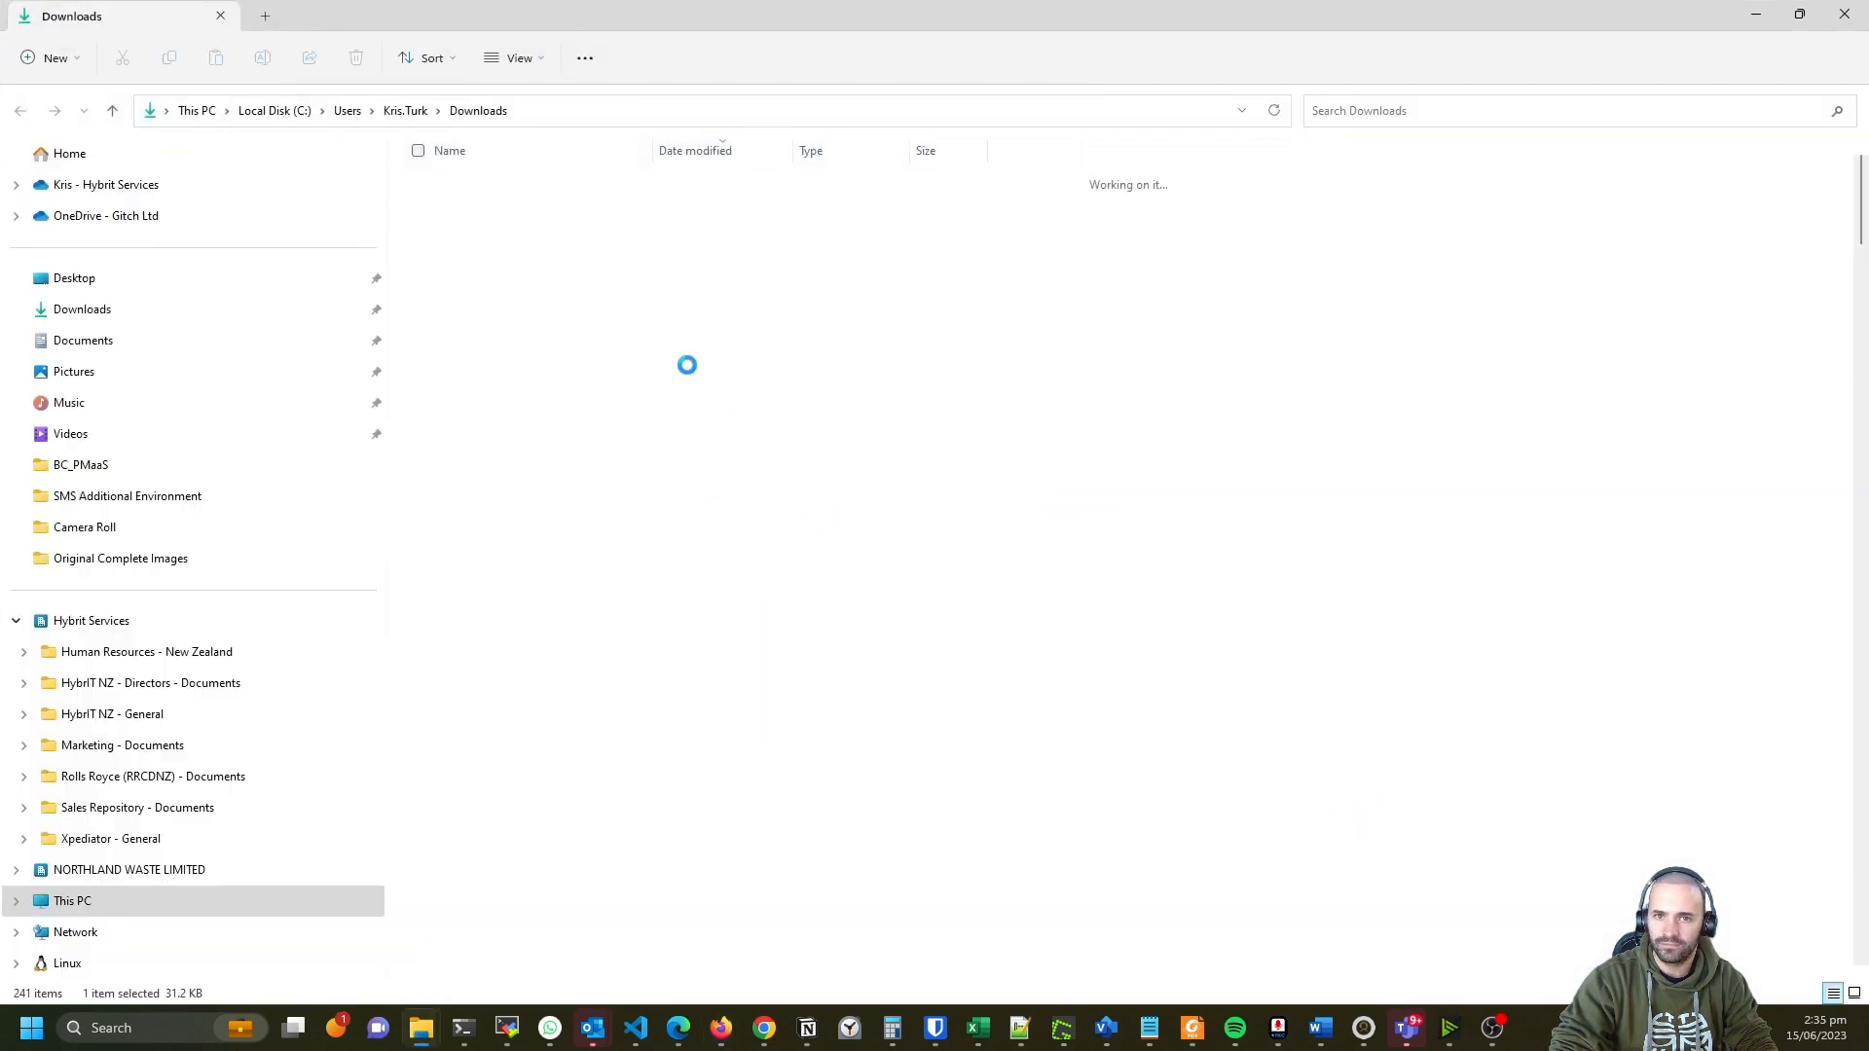
pyautogui.doubleClick(461, 217)
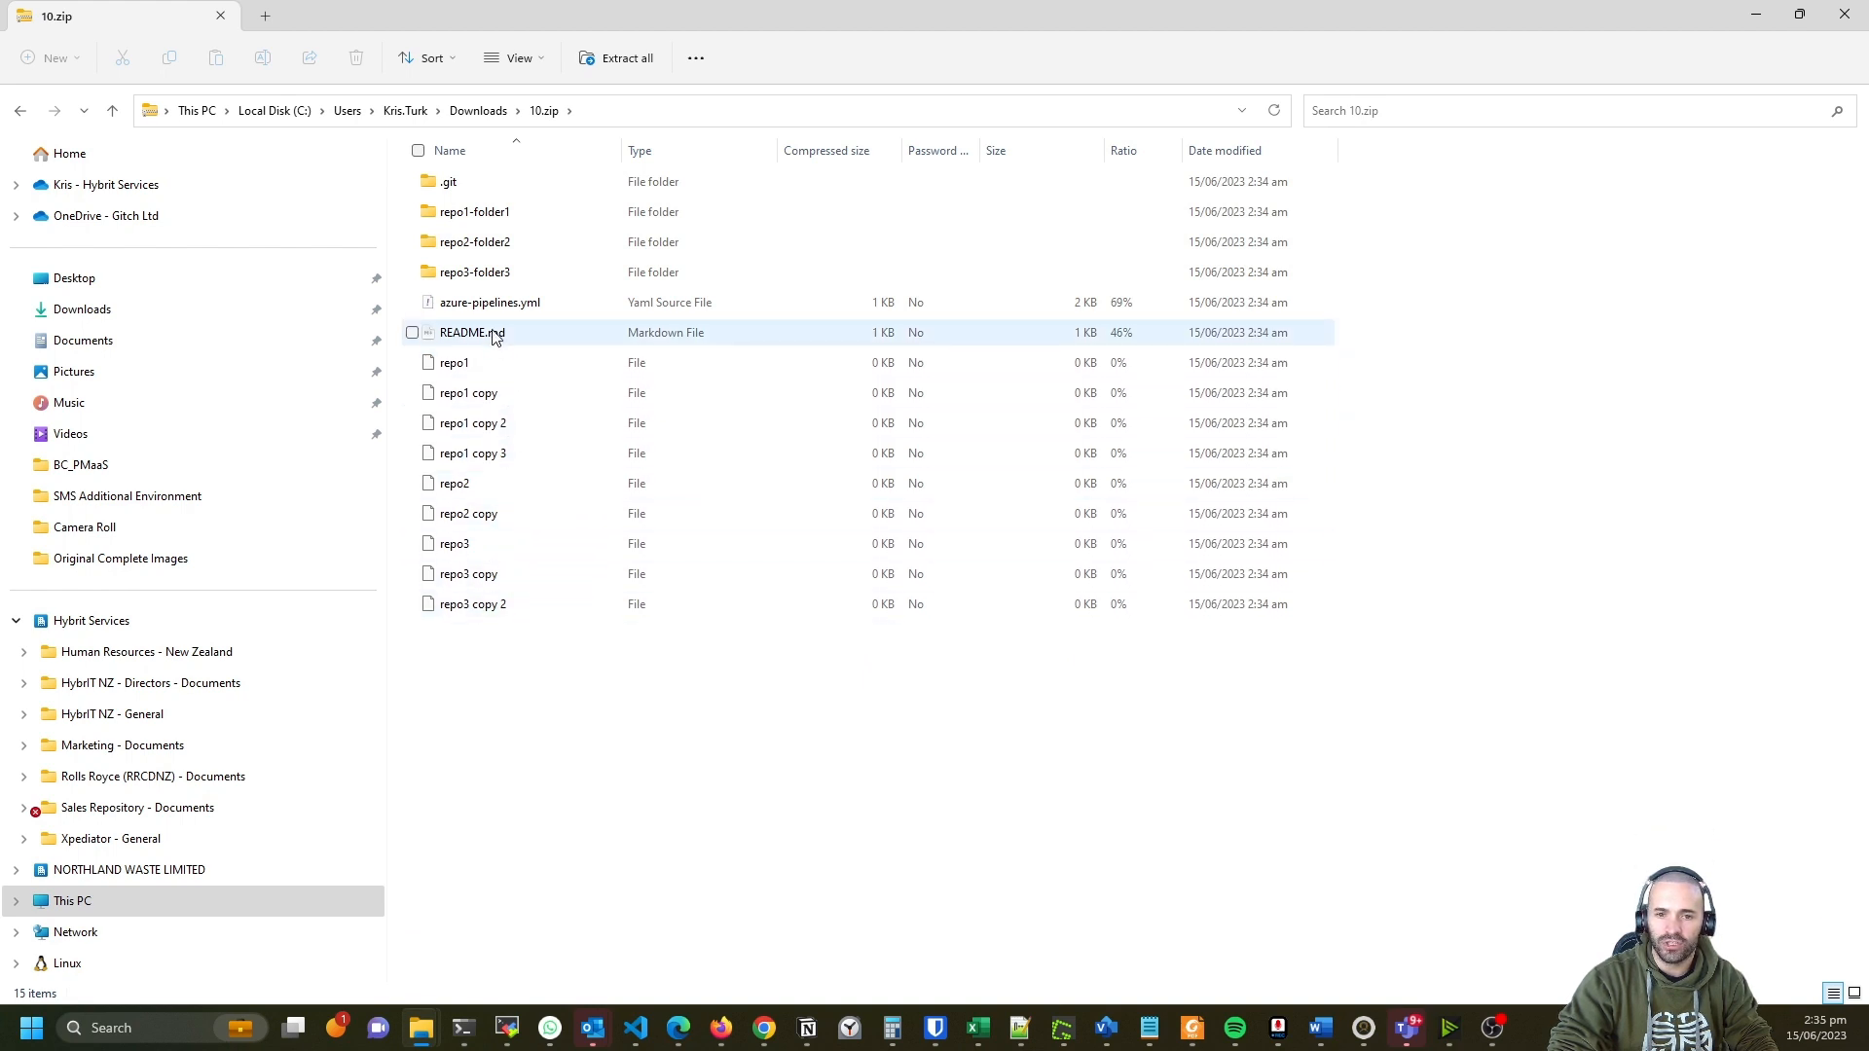
pyautogui.doubleClick(472, 218)
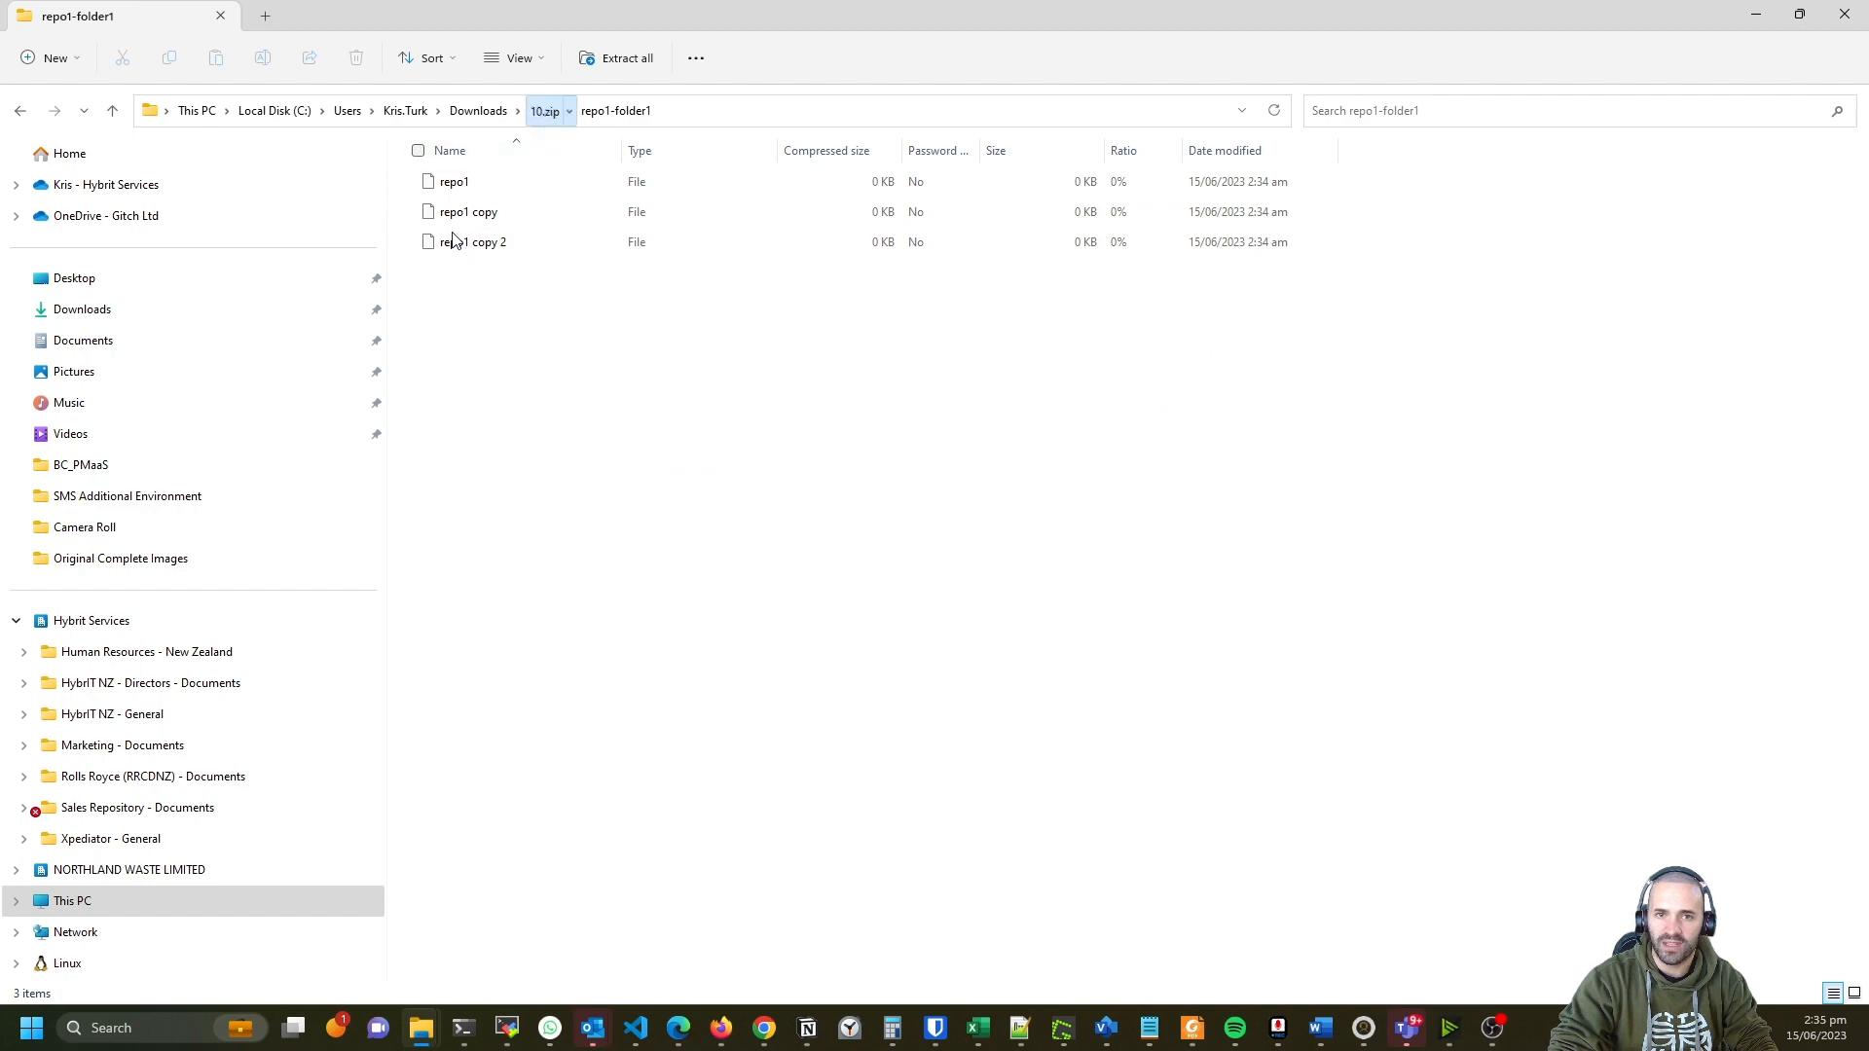
pyautogui.doubleClick(492, 245)
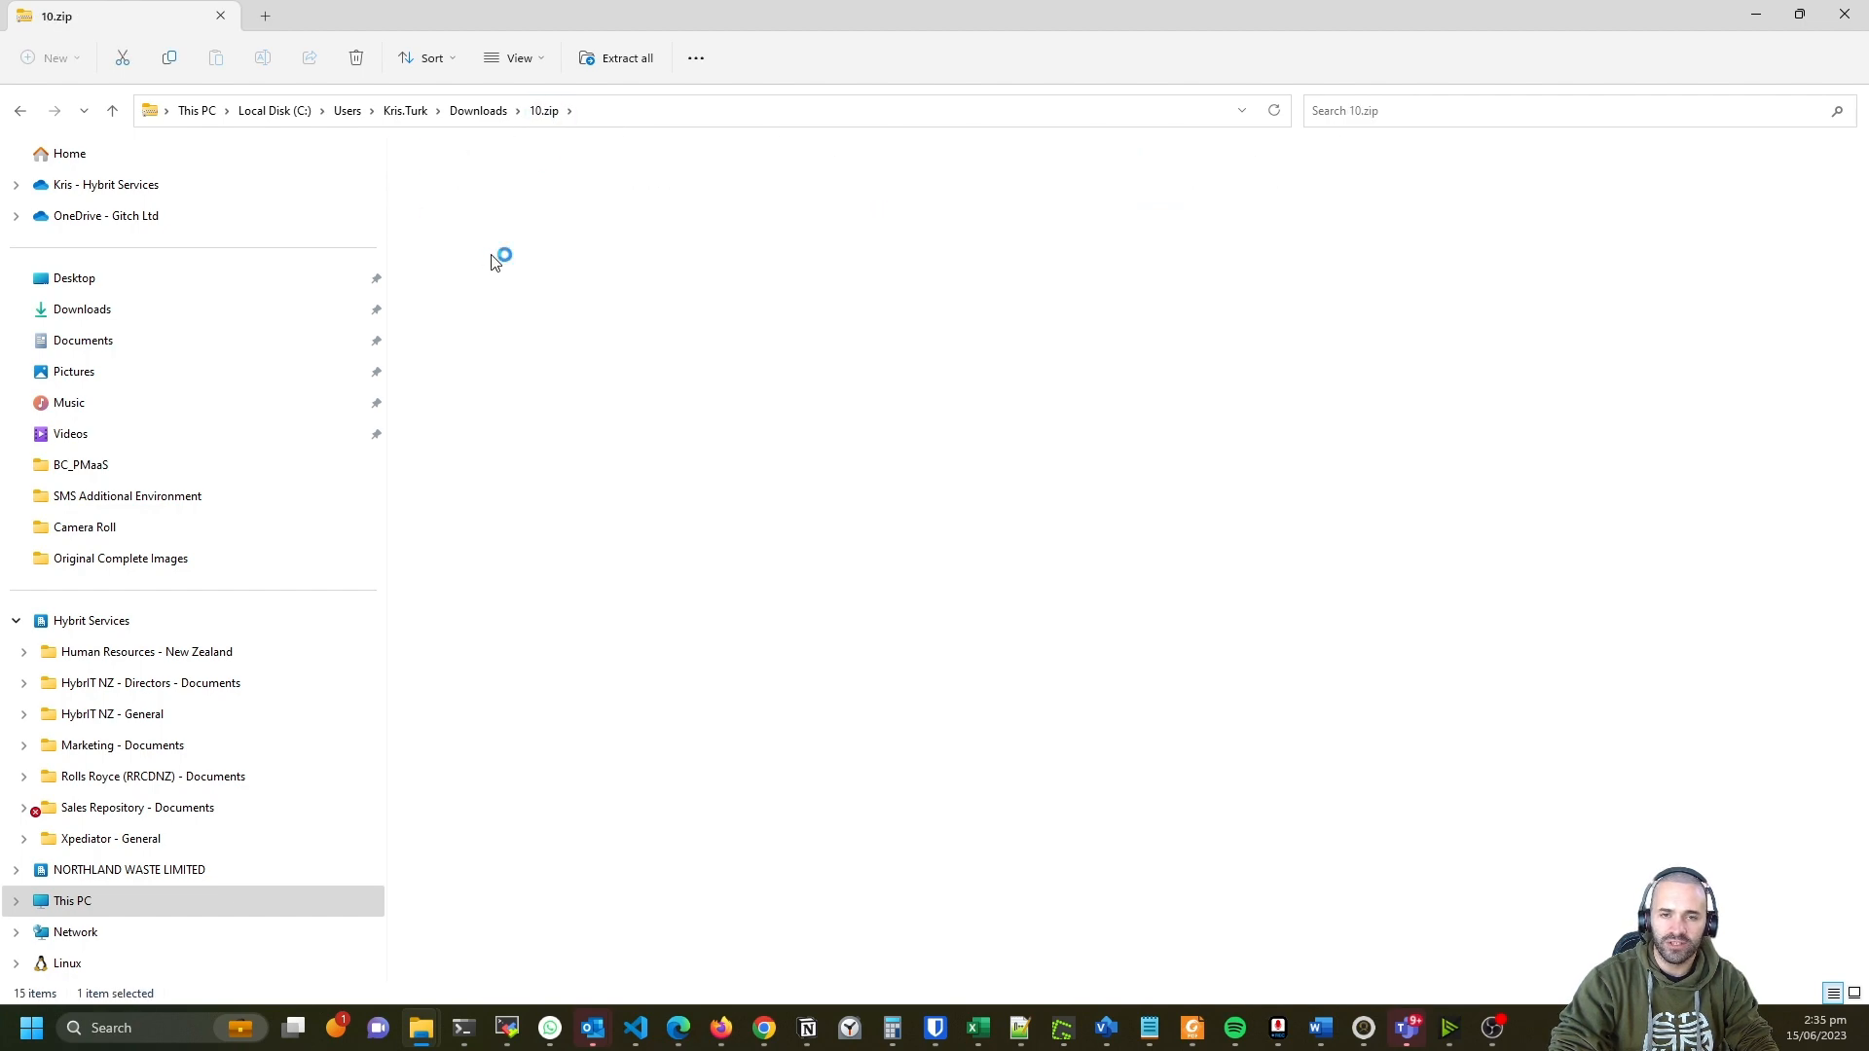
pyautogui.click(551, 115)
pyautogui.click(1756, 15)
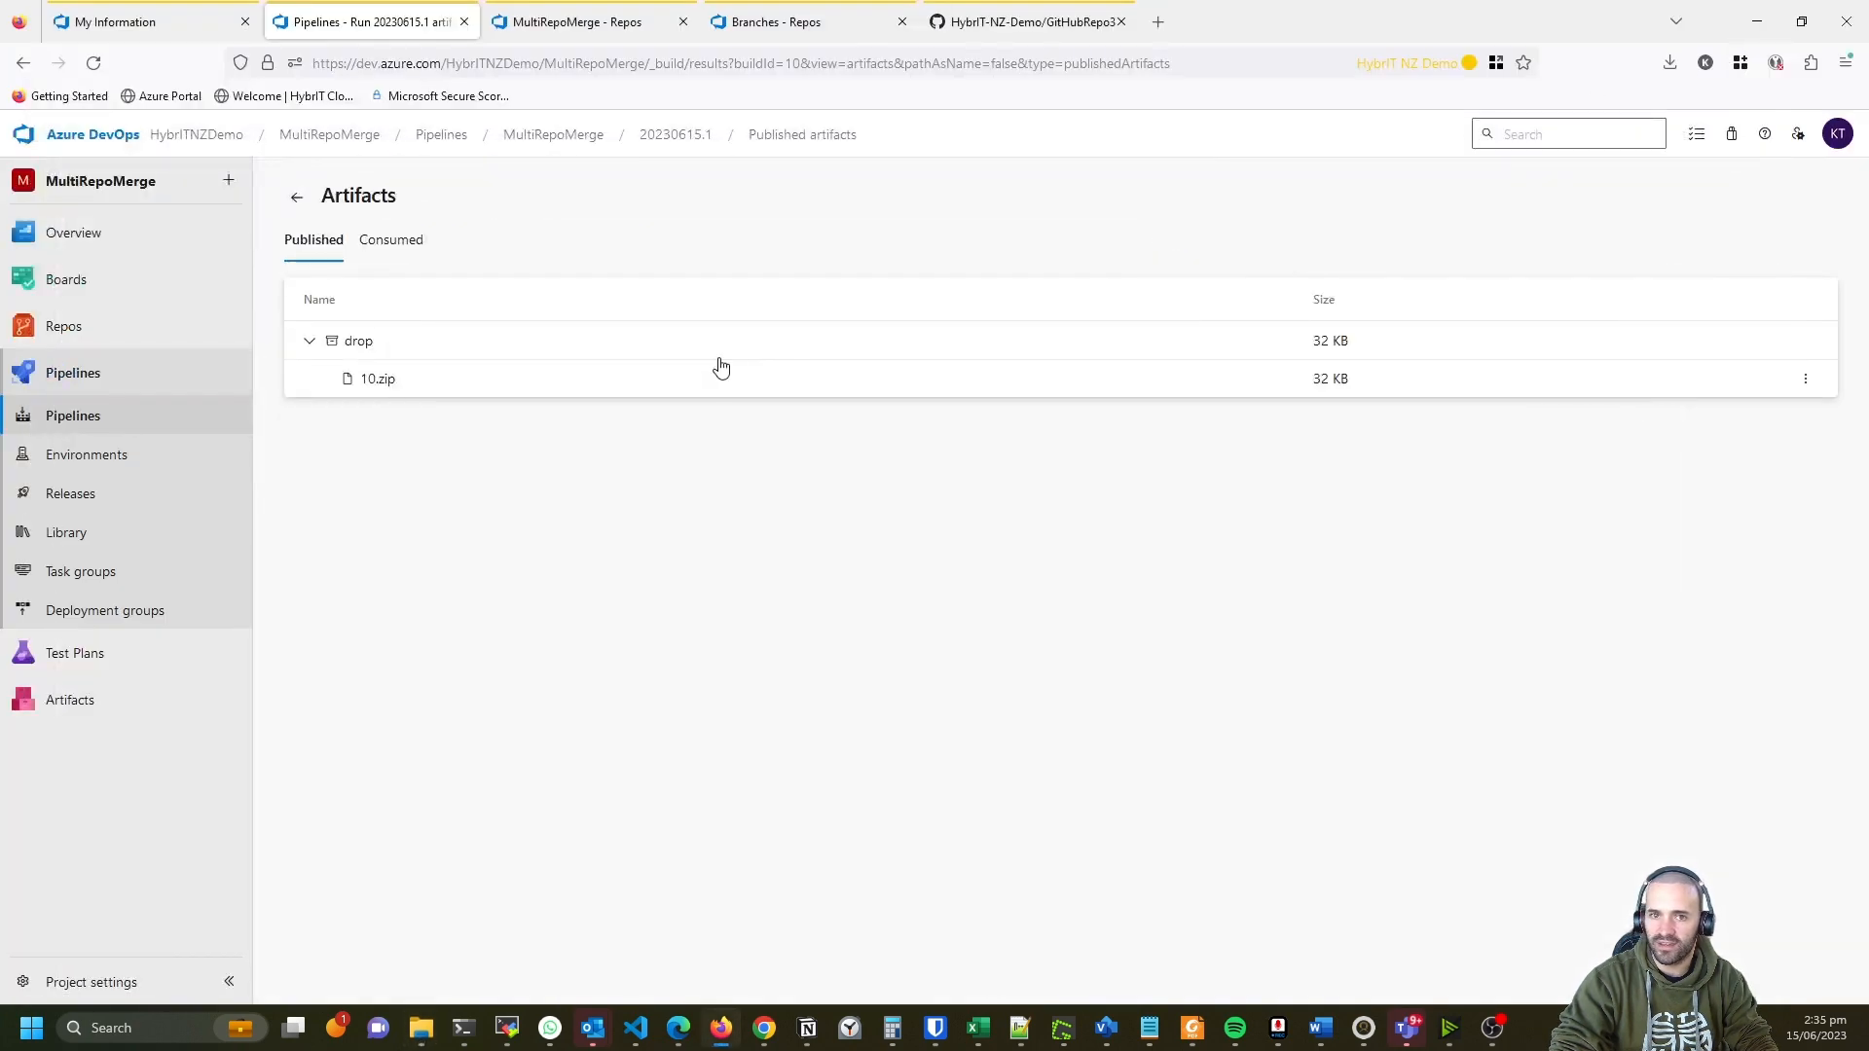